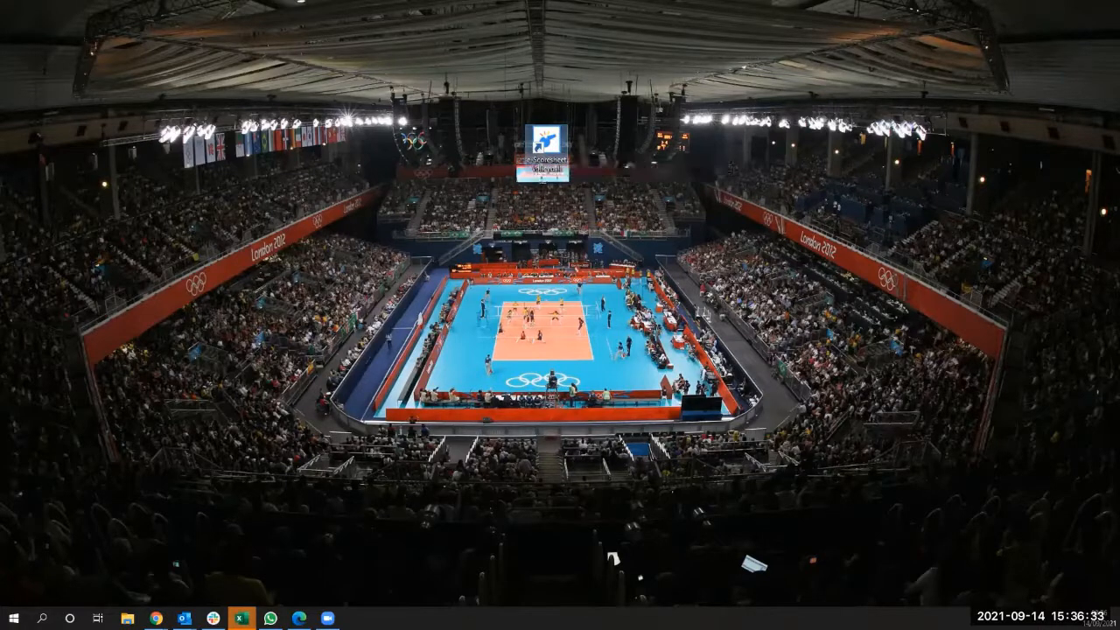
Launch e-Scoresheet in a maximized window and start a new match.
{"action": "double_click", "coordinate": [548, 151]}
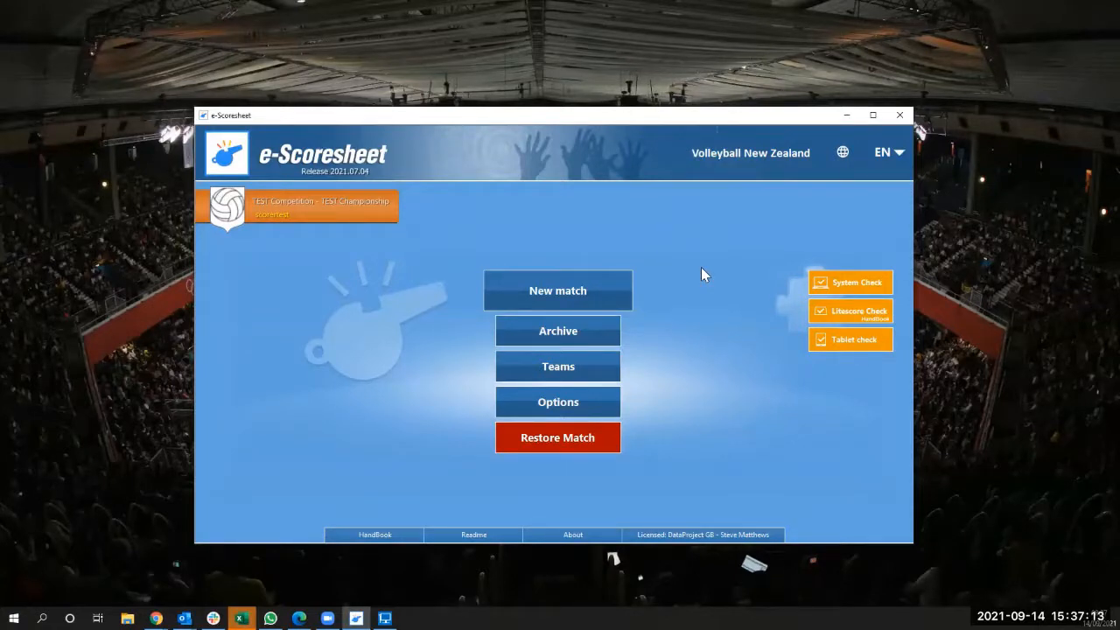
{"action": "left_click", "coordinate": [873, 116]}
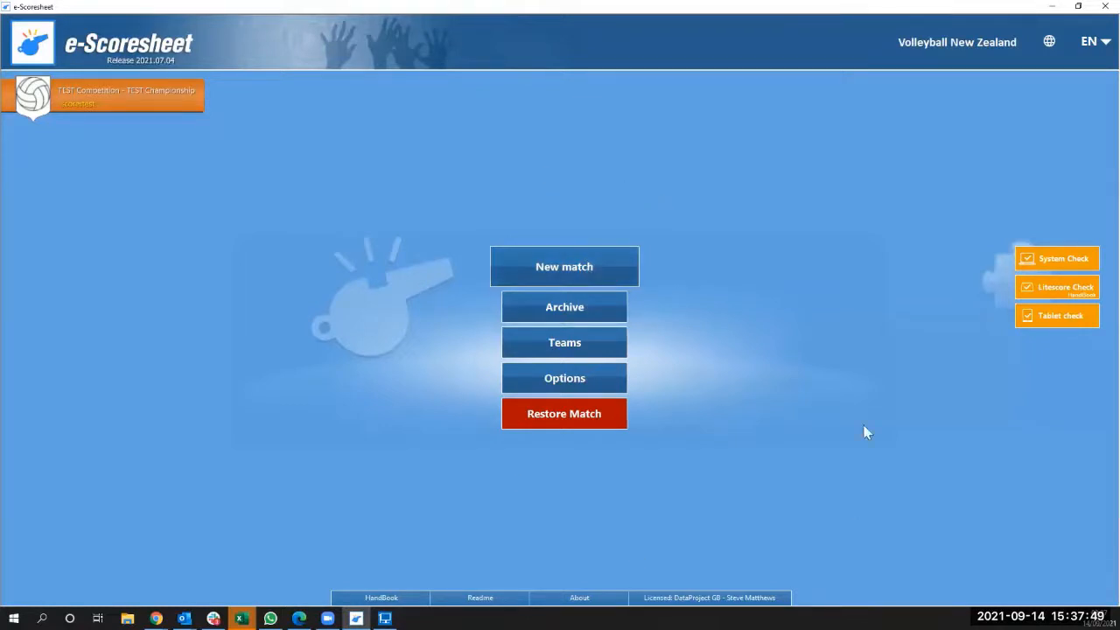
{"action": "left_click", "coordinate": [566, 272]}
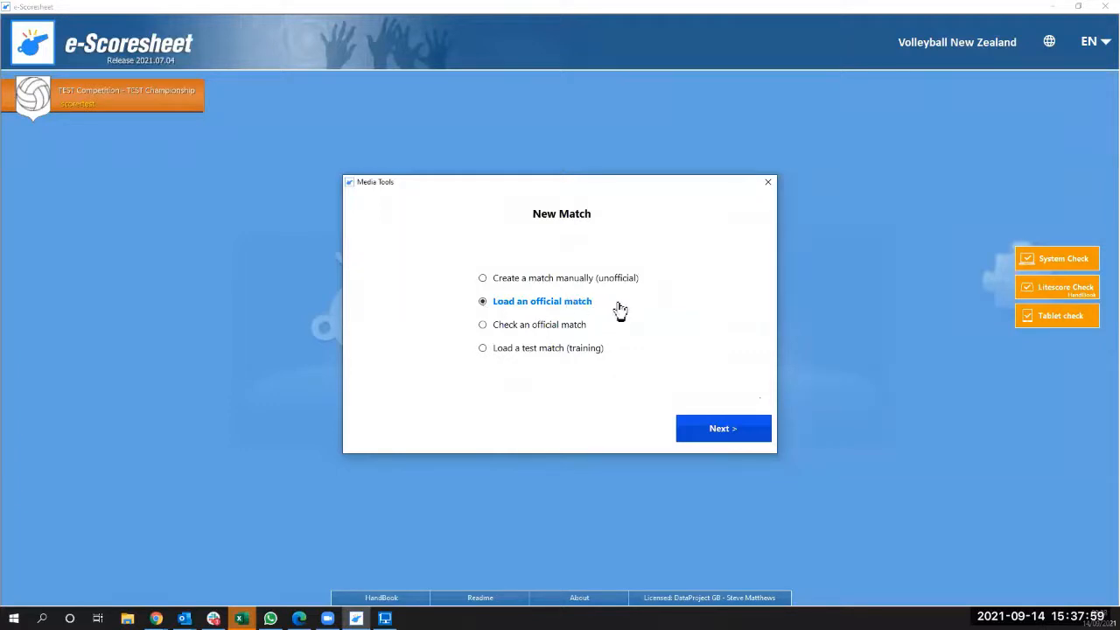
{"action": "left_click", "coordinate": [731, 431]}
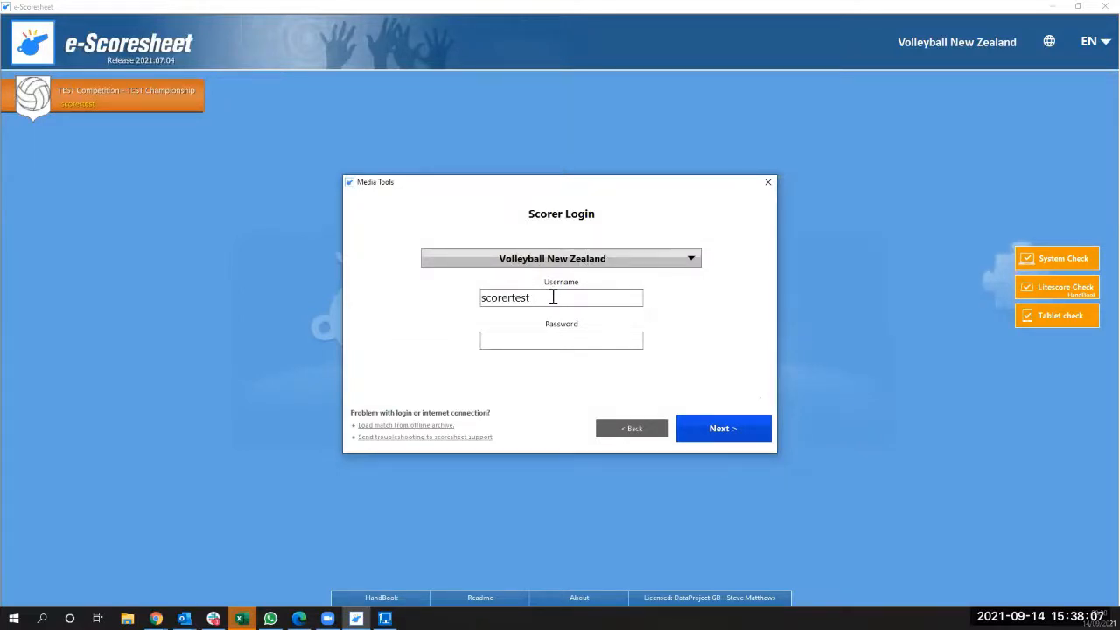
{"action": "left_click", "coordinate": [557, 340]}
{"action": "left_click", "coordinate": [633, 432]}
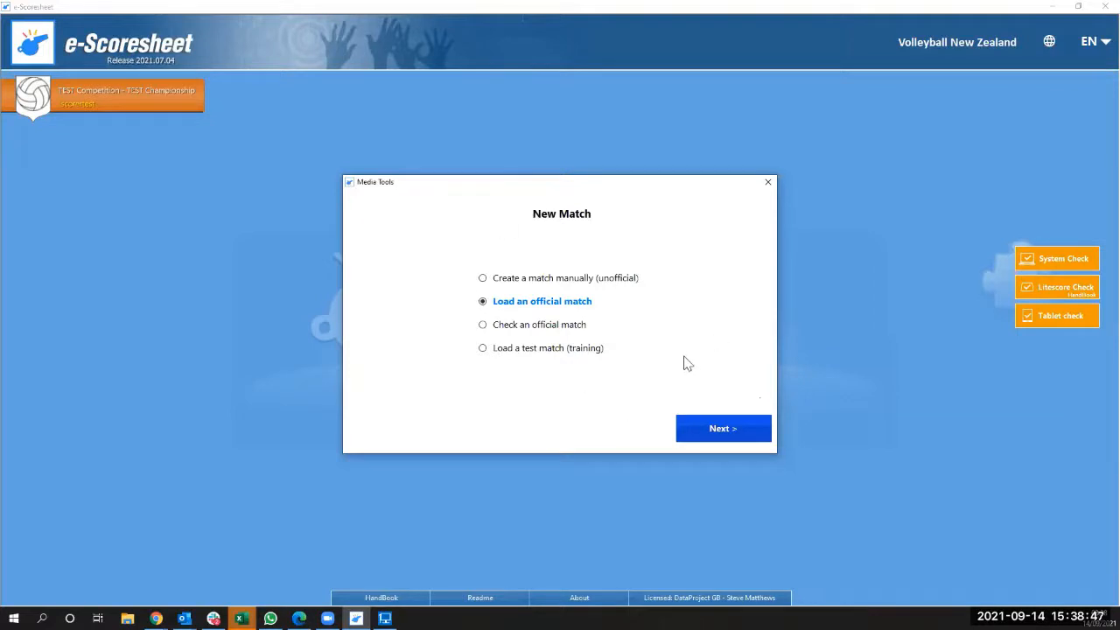
Choose to load a test match (training) and continue past the test credentials to the scorer login.
{"action": "left_click", "coordinate": [542, 350]}
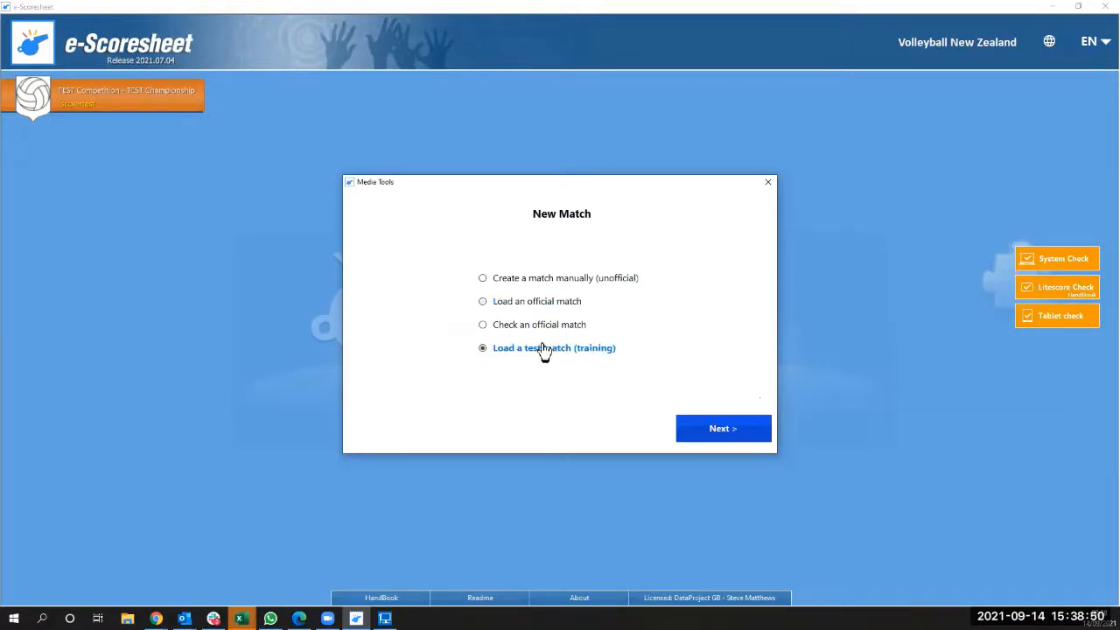
{"action": "left_click", "coordinate": [725, 428]}
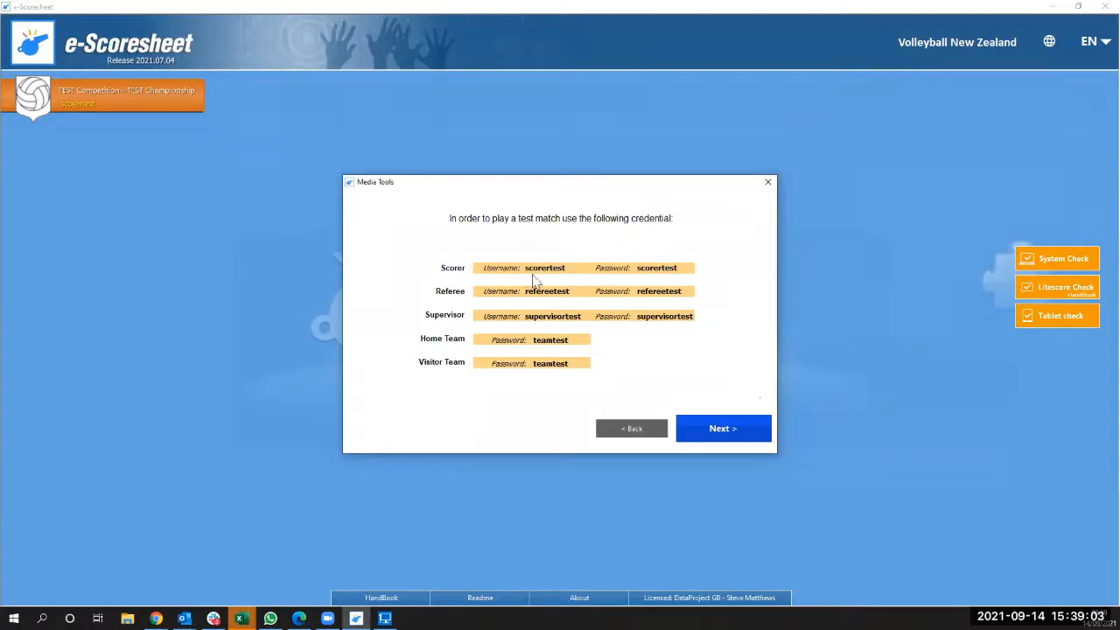
{"action": "left_click", "coordinate": [721, 433]}
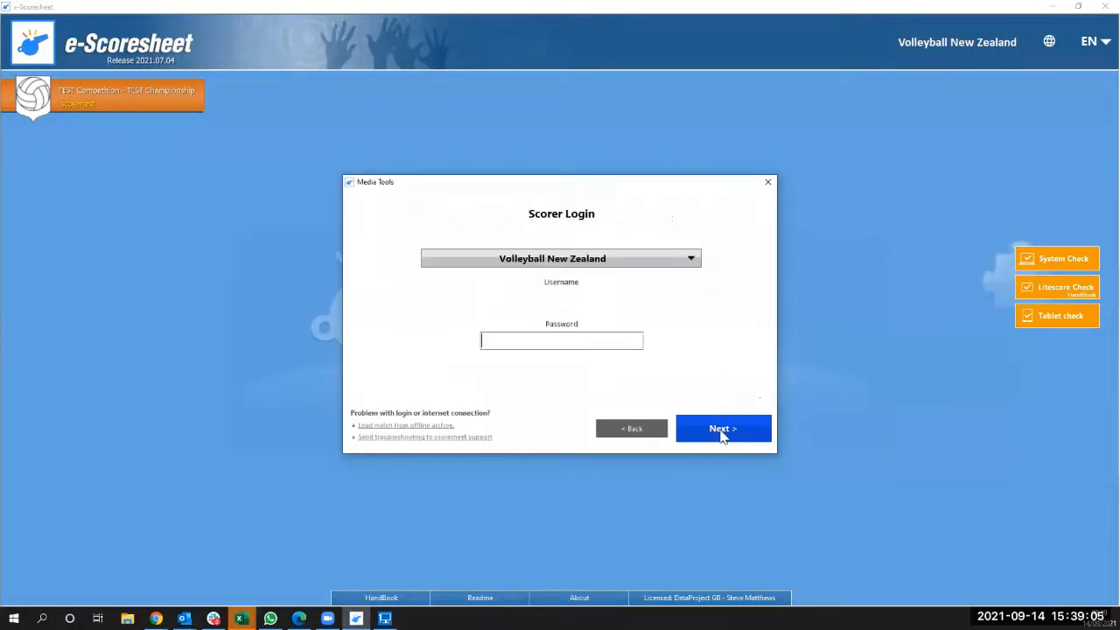
Enter the scorer account password for Volleyball New Zealand and log in.
{"action": "left_click", "coordinate": [543, 344]}
{"action": "type", "text": "*********"}
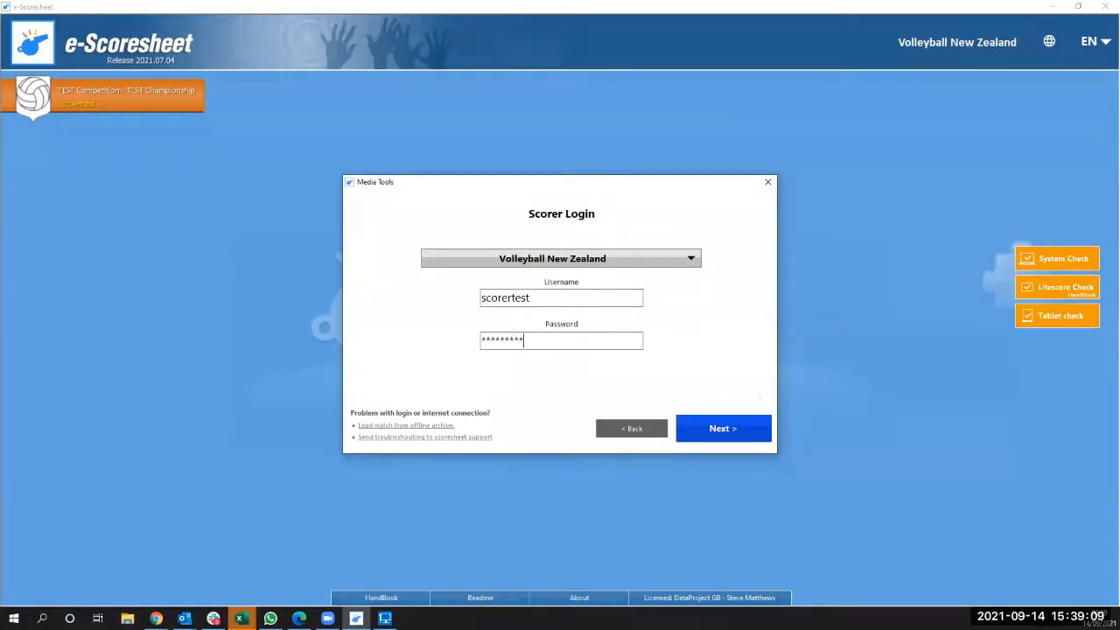
{"action": "type", "text": "*"}
{"action": "left_click", "coordinate": [727, 430]}
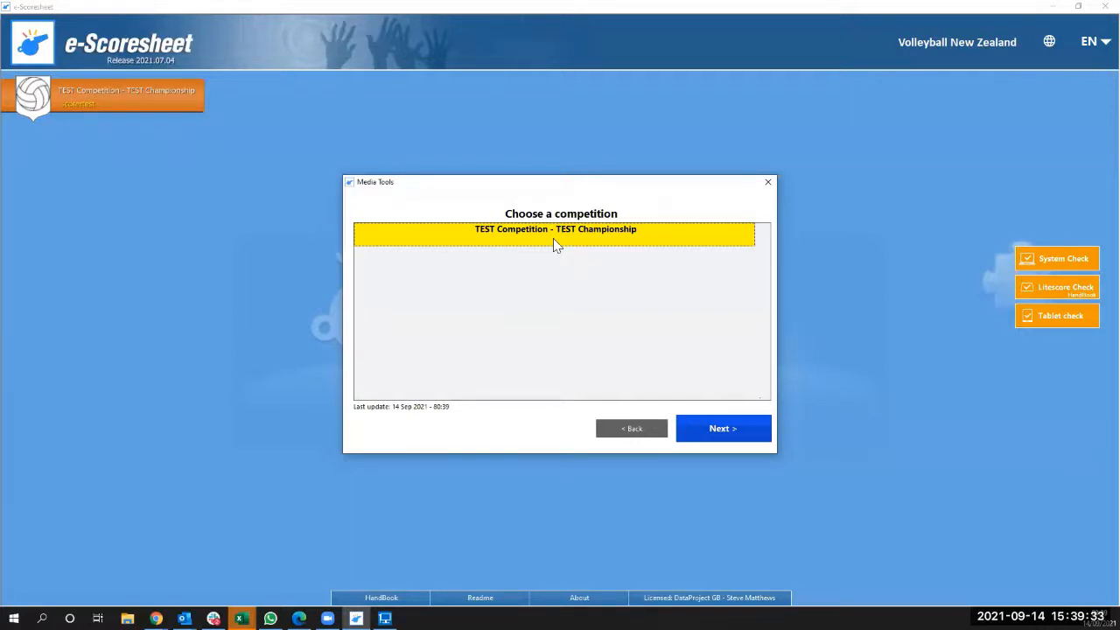
Load match 1111, TEST Team A against TEST Team B, from TEST Competition - TEST Championship and continue past the system check.
{"action": "left_click", "coordinate": [717, 425]}
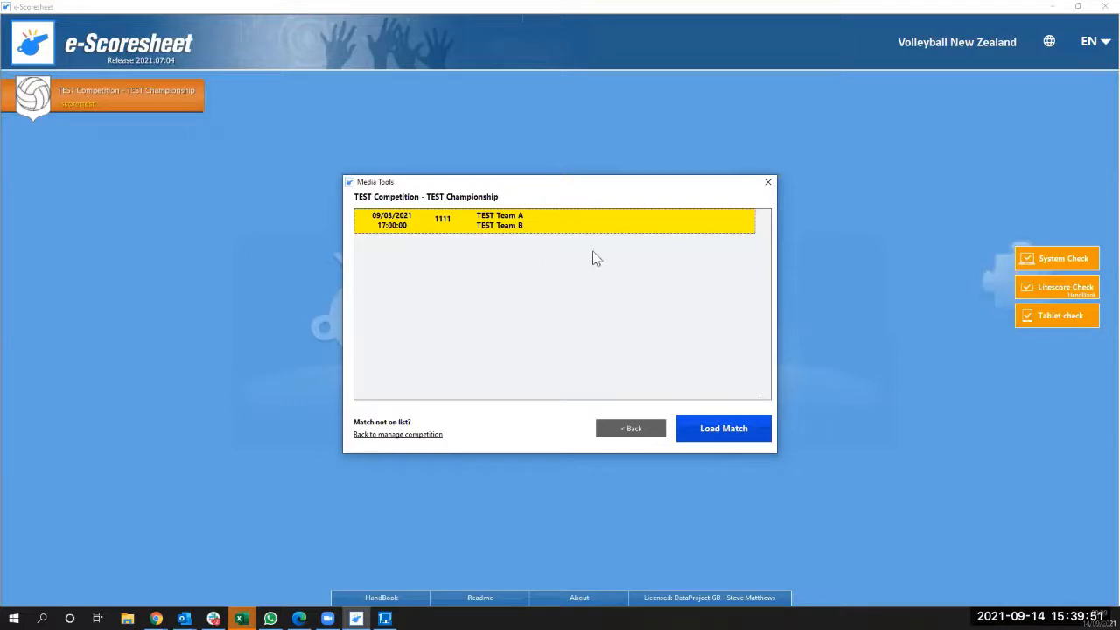
{"action": "left_click", "coordinate": [727, 429]}
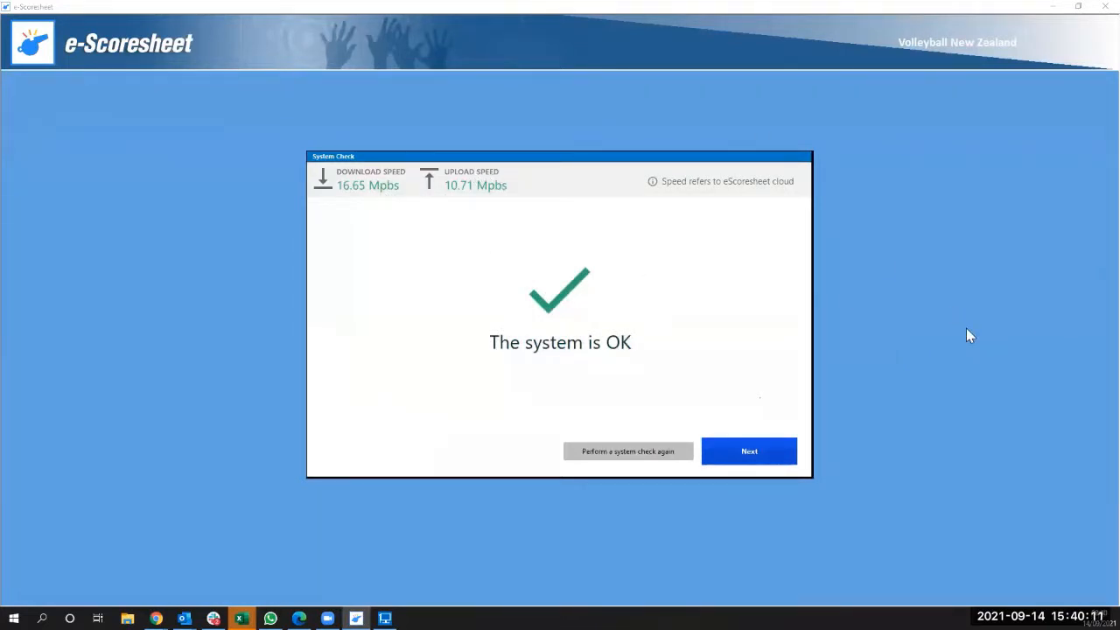
{"action": "left_click", "coordinate": [749, 459]}
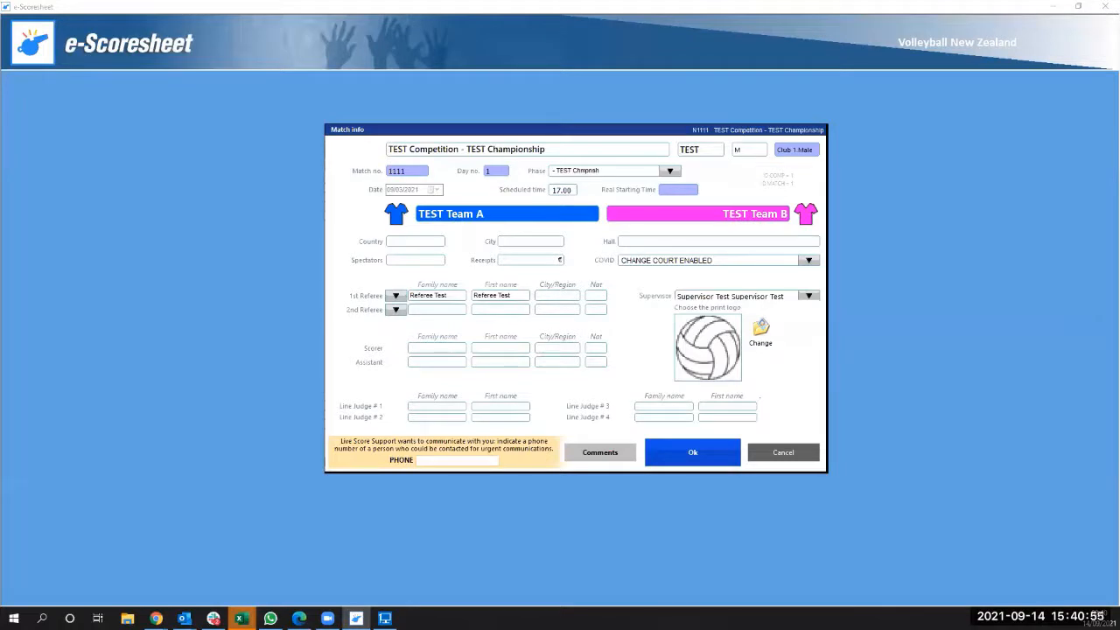
Try CHANGE COURT DISABLED for the COVID setting and restore CHANGE COURT ENABLED.
{"action": "left_click", "coordinate": [809, 260]}
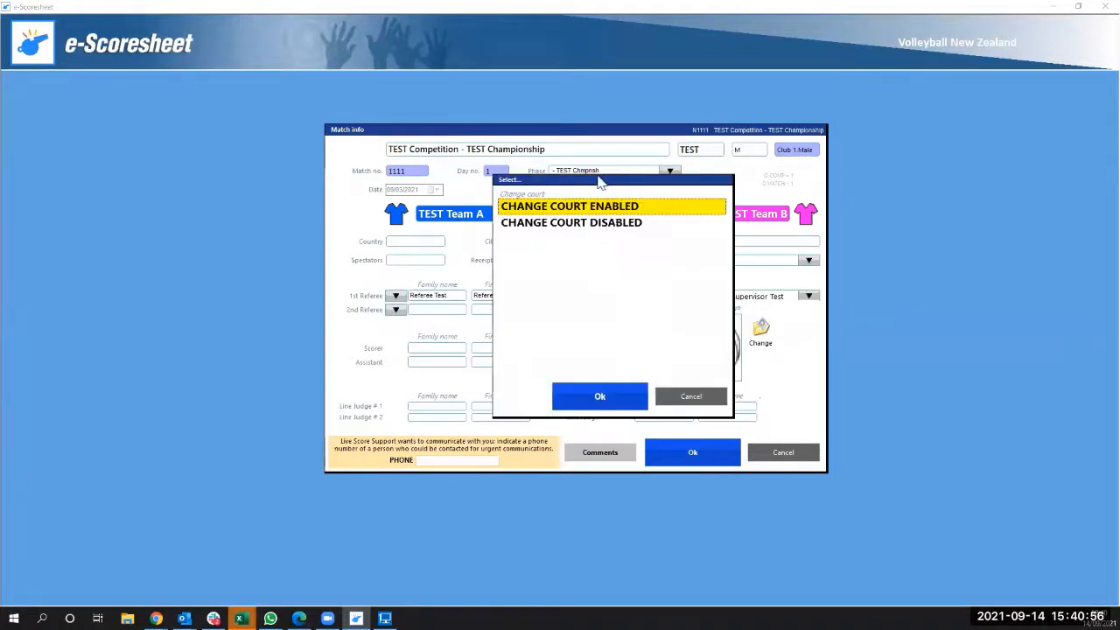
{"action": "left_click", "coordinate": [599, 224]}
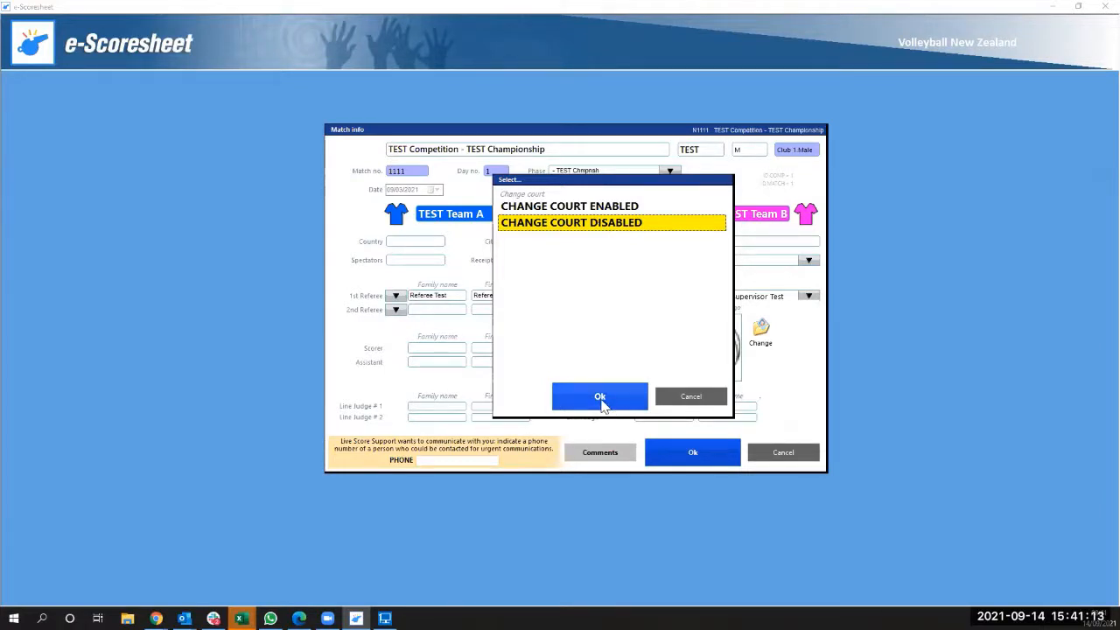
{"action": "left_click", "coordinate": [604, 208]}
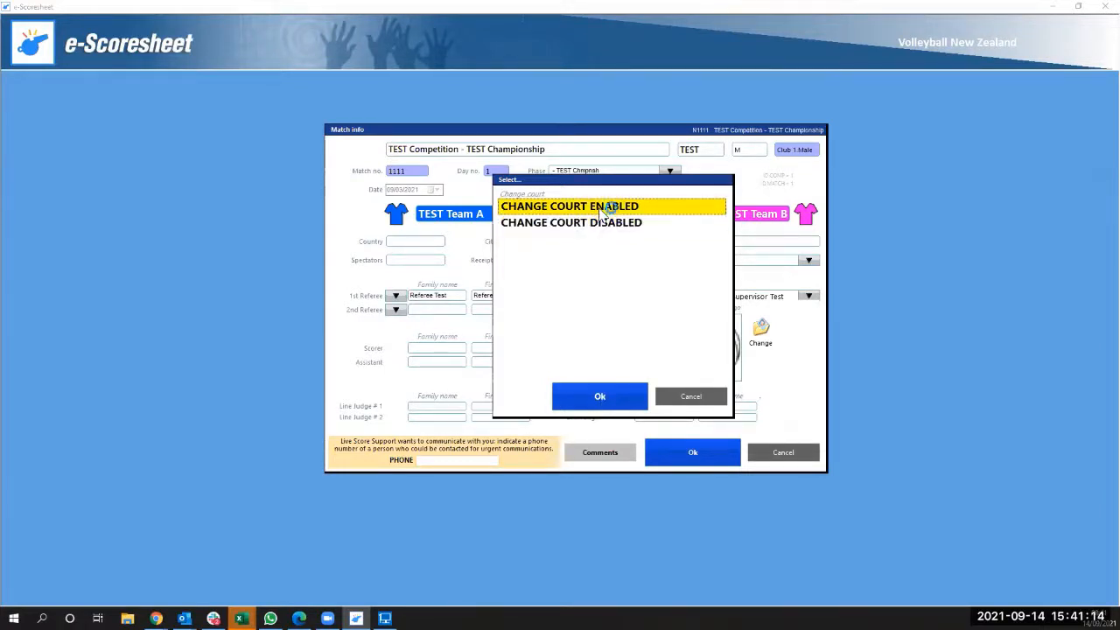
{"action": "left_click", "coordinate": [604, 396]}
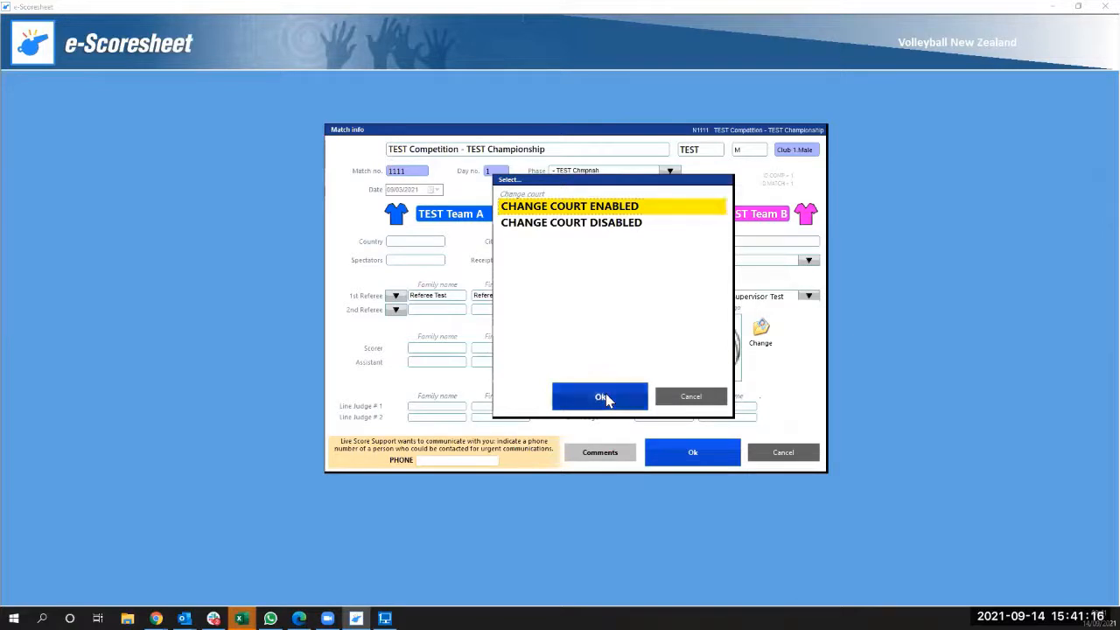
Set the shirt colour of TEST Team A to black and TEST Team B to red, and accept the match info.
{"action": "left_click", "coordinate": [692, 456]}
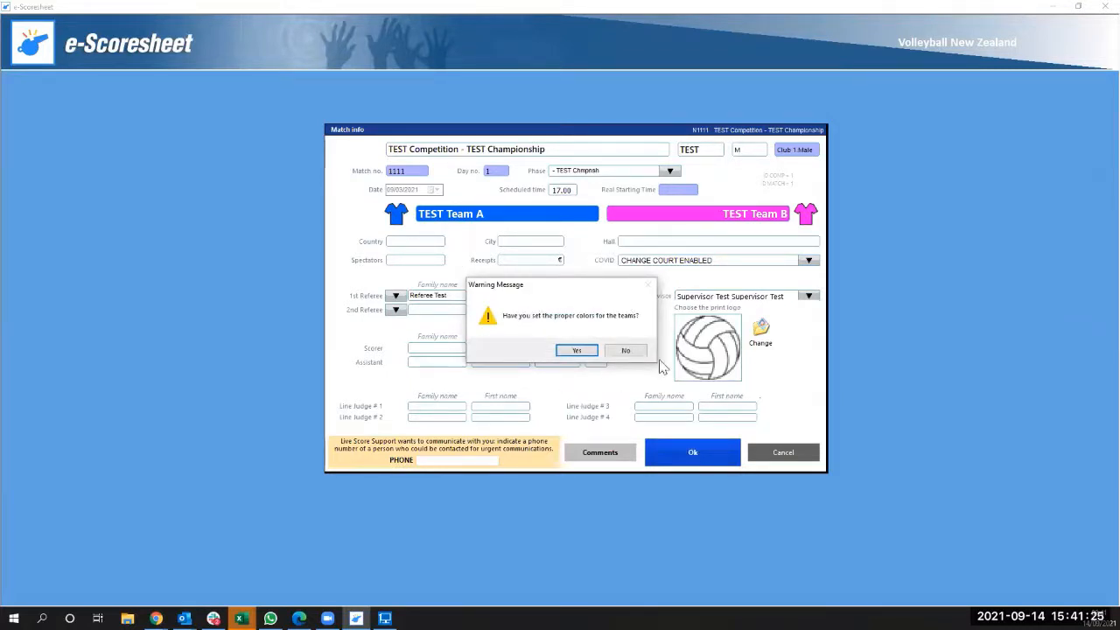
{"action": "left_click", "coordinate": [626, 351]}
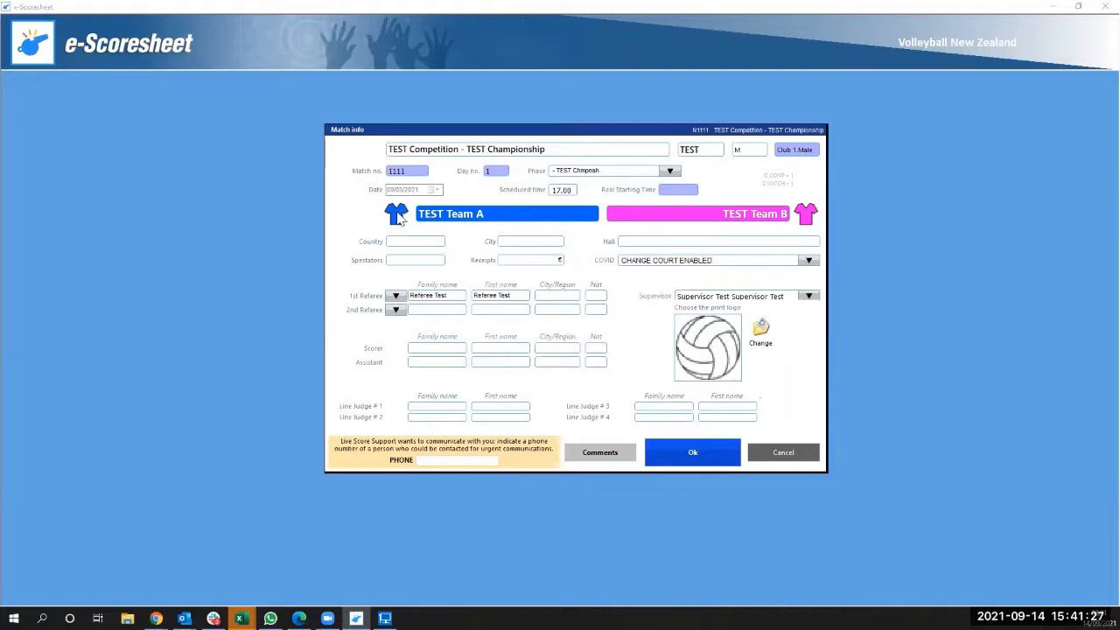
{"action": "left_click", "coordinate": [398, 216]}
{"action": "left_click", "coordinate": [535, 48]}
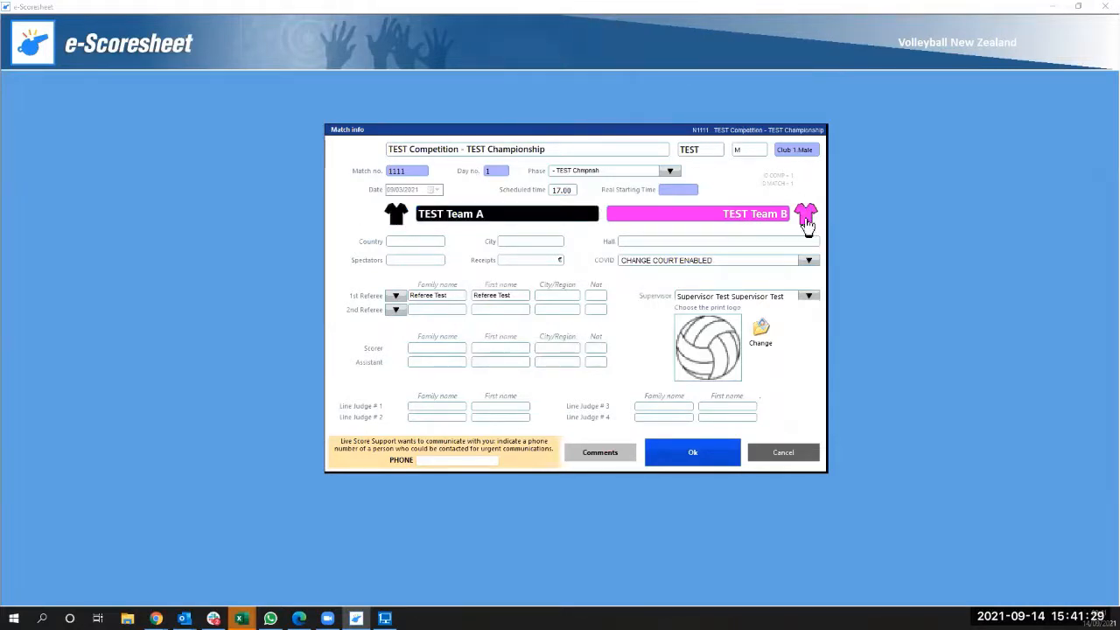
{"action": "left_click", "coordinate": [805, 214]}
{"action": "left_click", "coordinate": [551, 85]}
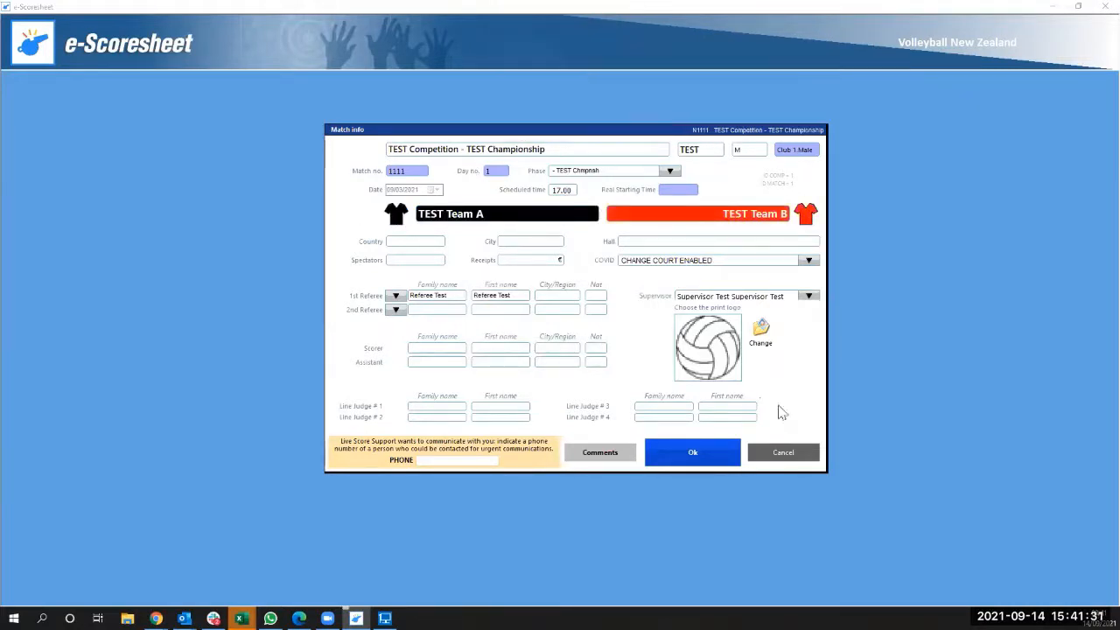
{"action": "left_click", "coordinate": [705, 452]}
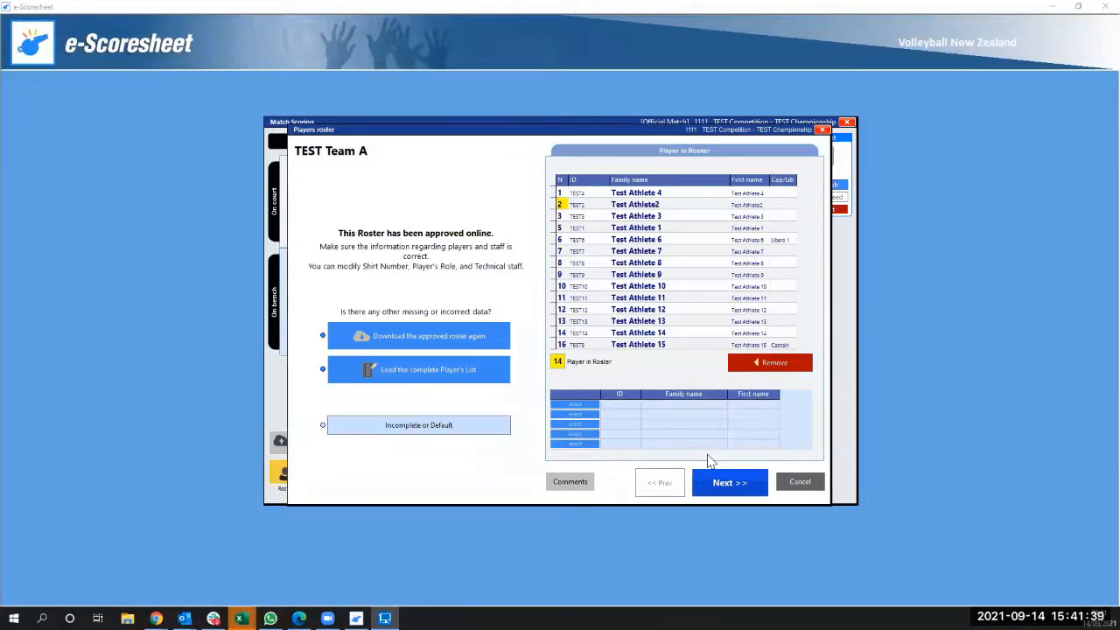
Assign the Libero 2 role to Test Athlete 10 in the TEST Team A roster.
{"action": "left_click", "coordinate": [517, 133]}
{"action": "left_click_drag", "start_coordinate": [517, 134], "coordinate": [515, 112]}
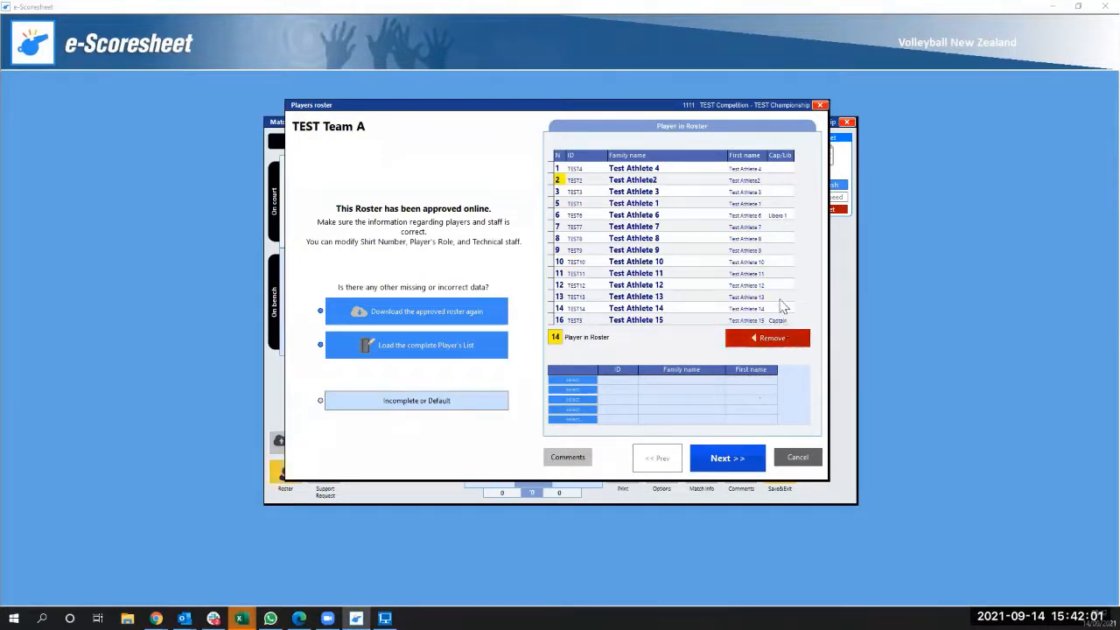
{"action": "left_click", "coordinate": [782, 262]}
{"action": "left_click", "coordinate": [790, 263]}
{"action": "left_click", "coordinate": [789, 292]}
Set the role of the first staff entry for TEST Team A to Head Coach.
{"action": "left_click", "coordinate": [588, 381]}
{"action": "left_click", "coordinate": [592, 382]}
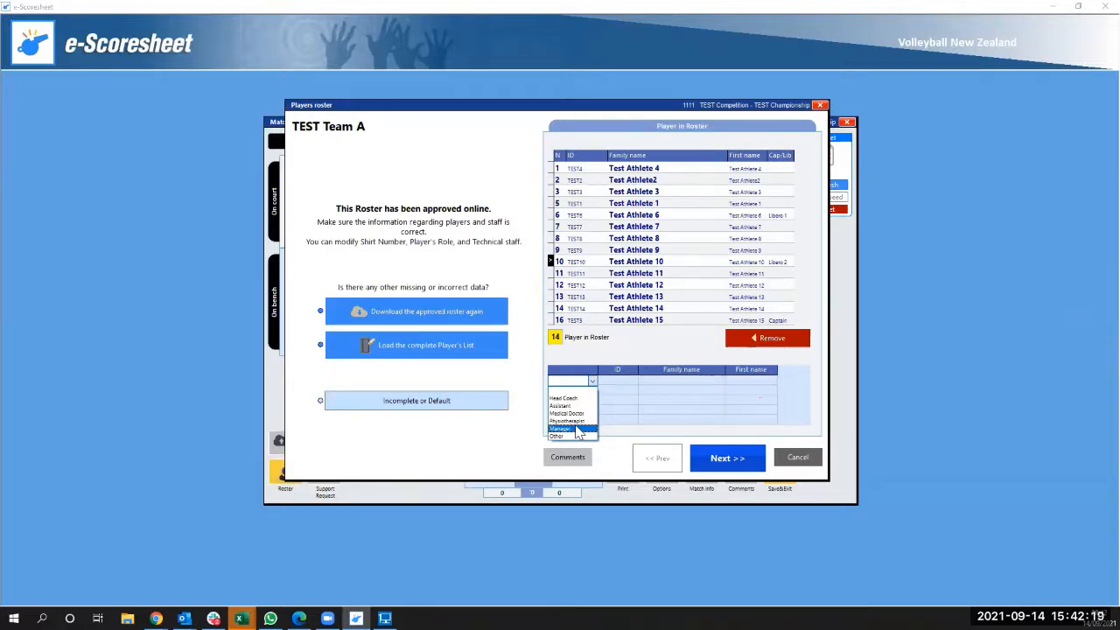
{"action": "left_click", "coordinate": [573, 399]}
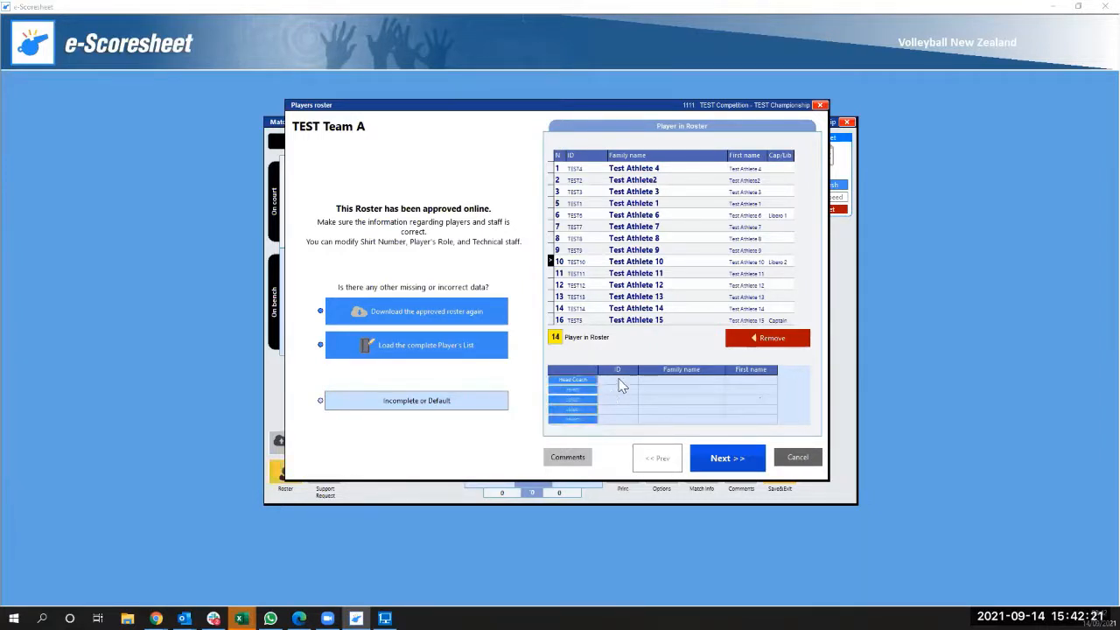
Enter the head coach's first name as ID and surname as family name, and continue to the TEST Team B roster.
{"action": "left_click", "coordinate": [618, 383]}
{"action": "type", "text": "Smith"}
{"action": "left_click", "coordinate": [661, 382]}
{"action": "left_click", "coordinate": [610, 383]}
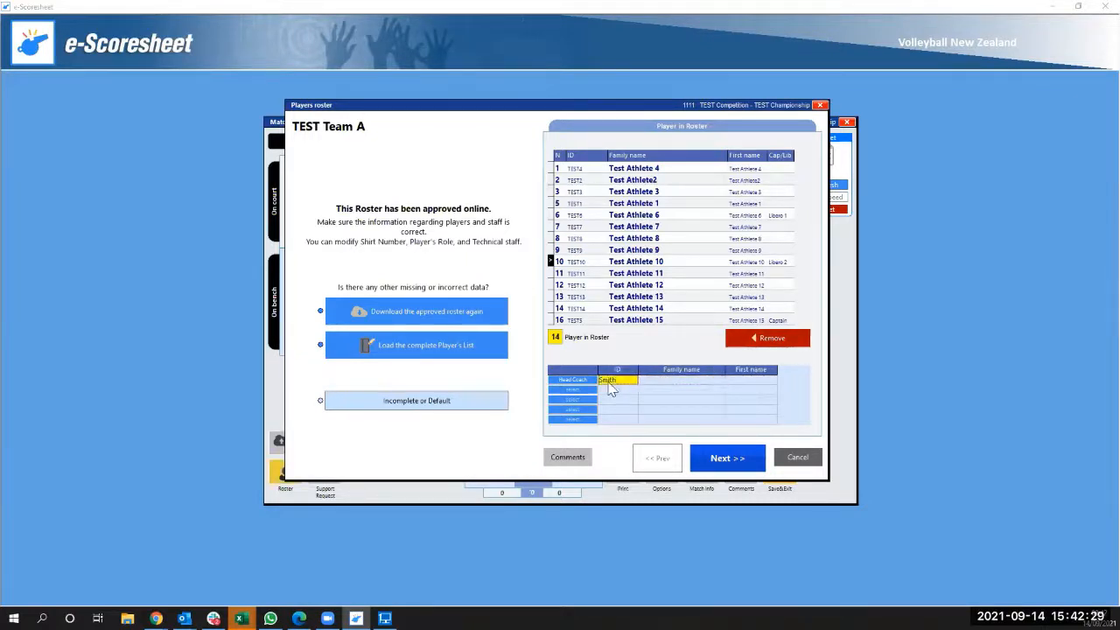
{"action": "left_click", "coordinate": [610, 383]}
{"action": "type", "text": "John"}
{"action": "left_click", "coordinate": [655, 383]}
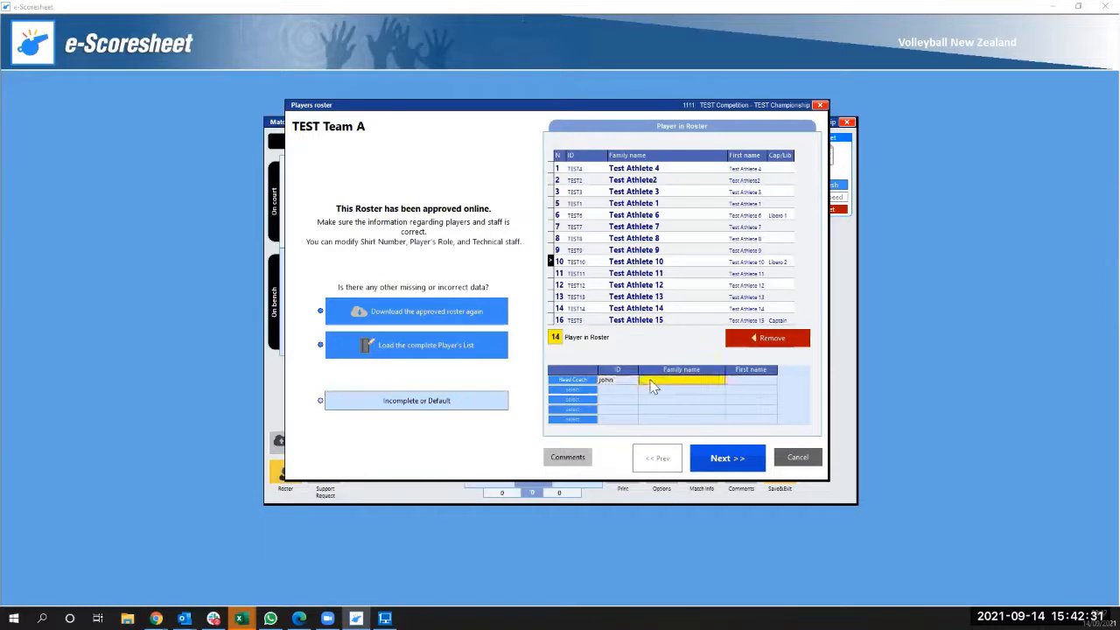
{"action": "left_click", "coordinate": [655, 382]}
{"action": "type", "text": "Smith"}
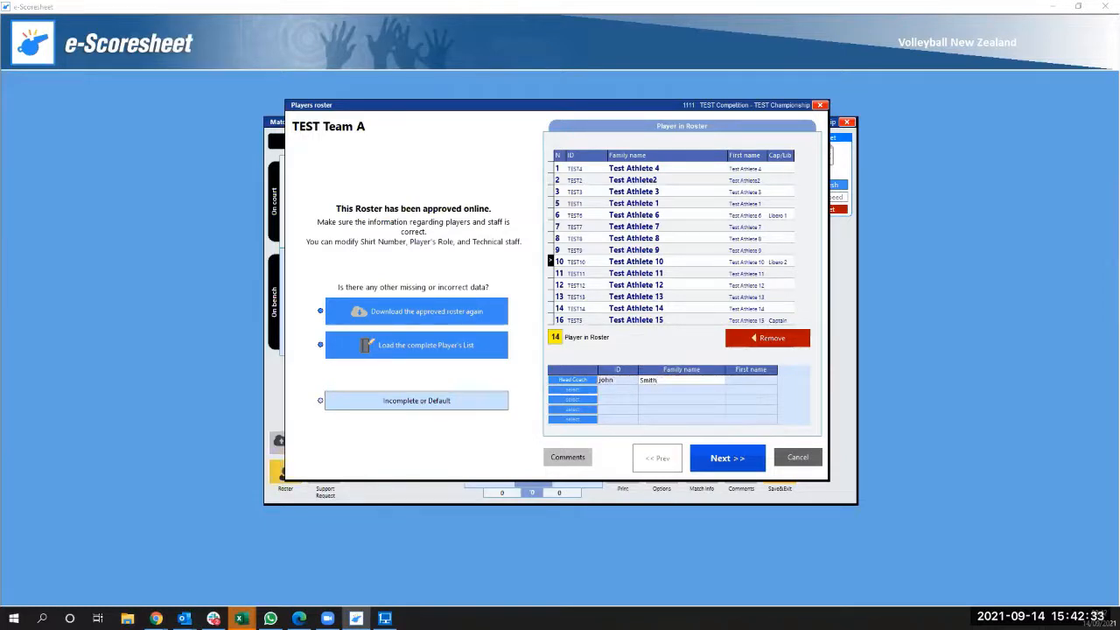
{"action": "left_click", "coordinate": [579, 390]}
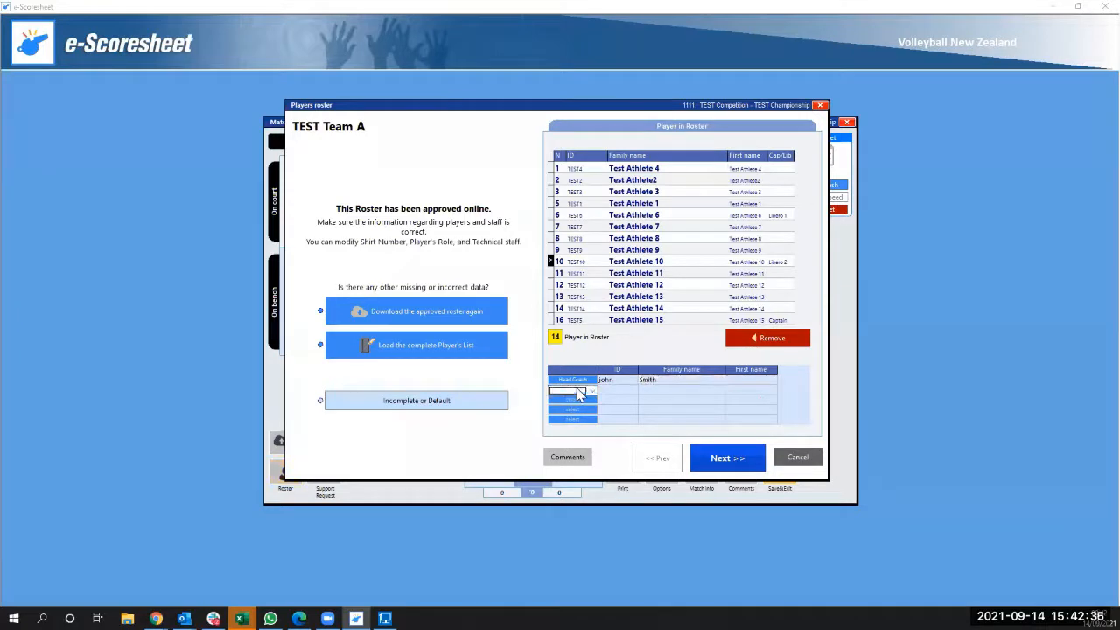
{"action": "left_click", "coordinate": [726, 459]}
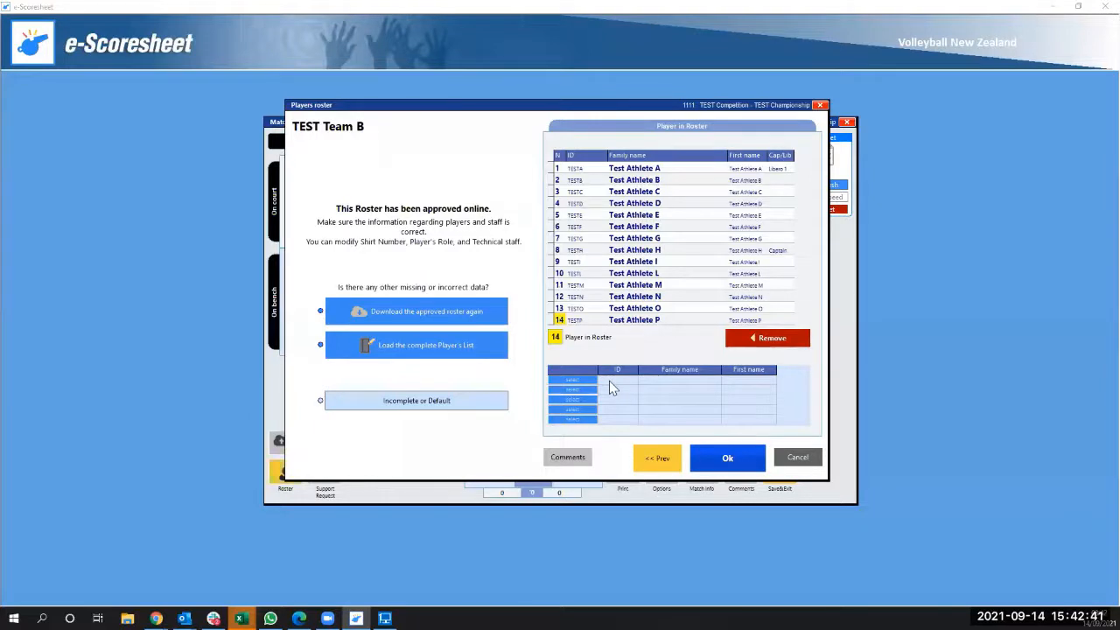
Add a Head Coach to TEST Team B, with the surname as ID and first name as family name, and accept the roster.
{"action": "type", "text": "Jones"}
{"action": "left_click", "coordinate": [683, 382]}
{"action": "type", "text": "Bk"}
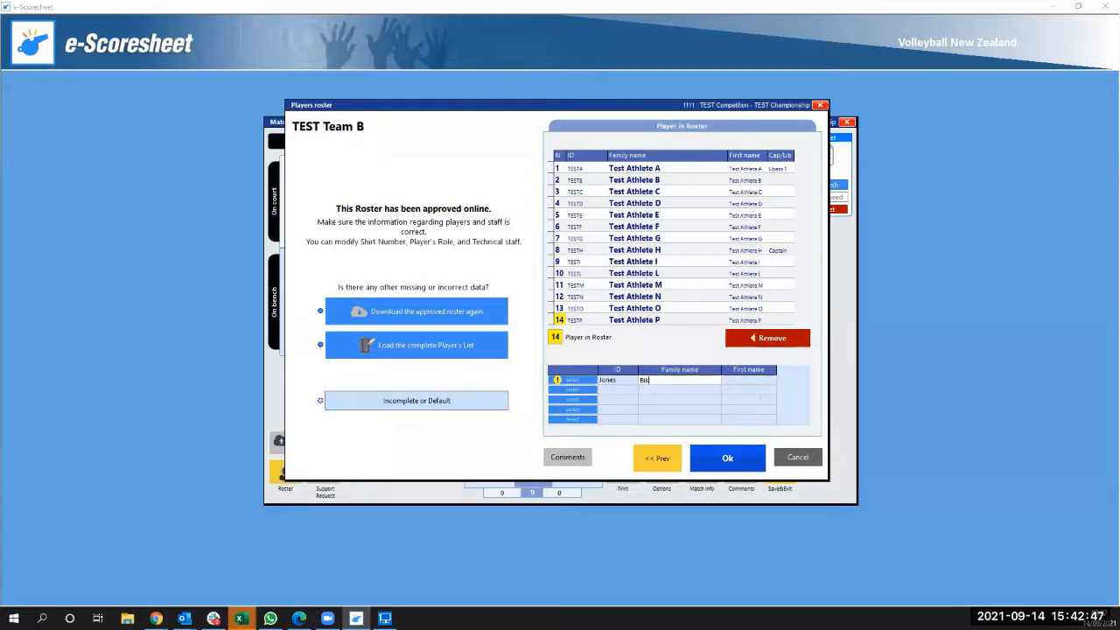
{"action": "key", "text": "BackSpace"}
{"action": "key", "text": "BackSpace"}
{"action": "left_click", "coordinate": [576, 383]}
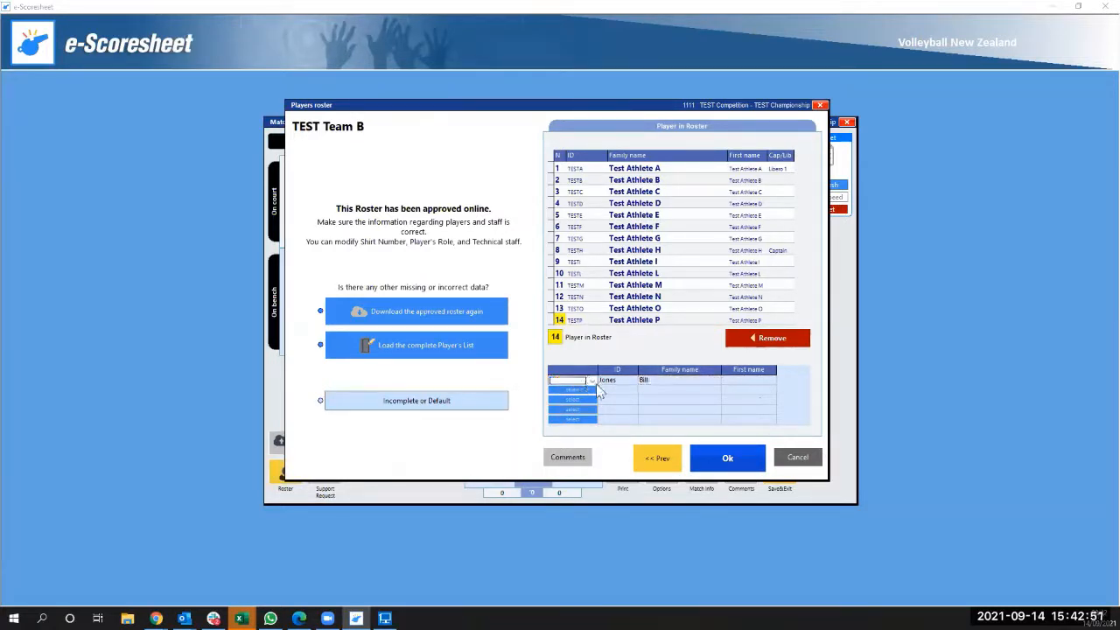
{"action": "left_click", "coordinate": [593, 382]}
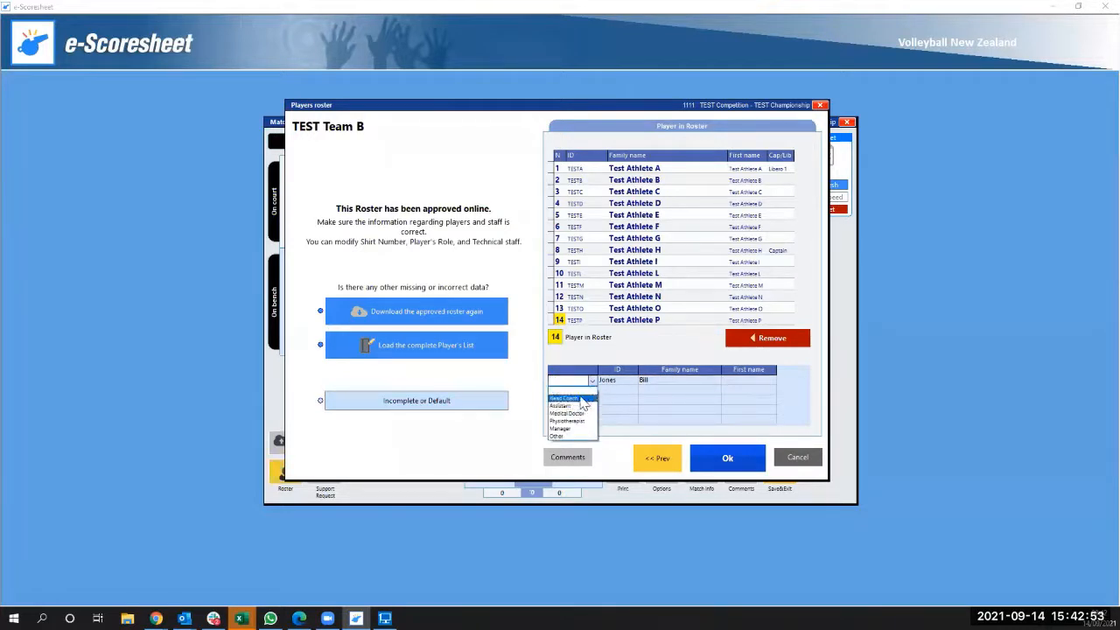
{"action": "left_click", "coordinate": [582, 399]}
{"action": "left_click", "coordinate": [719, 459]}
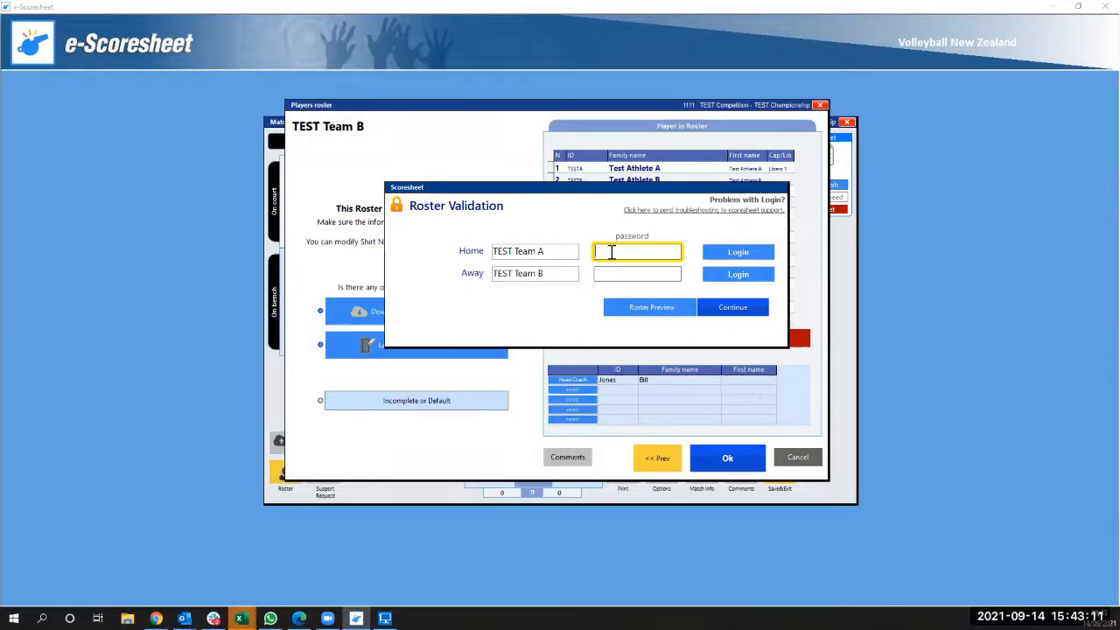
Validate both rosters by entering the home and away team passwords and logging in each team.
{"action": "type", "text": "*****"}
{"action": "left_click", "coordinate": [615, 273]}
{"action": "type", "text": "*****"}
{"action": "left_click", "coordinate": [740, 253]}
{"action": "left_click", "coordinate": [740, 274]}
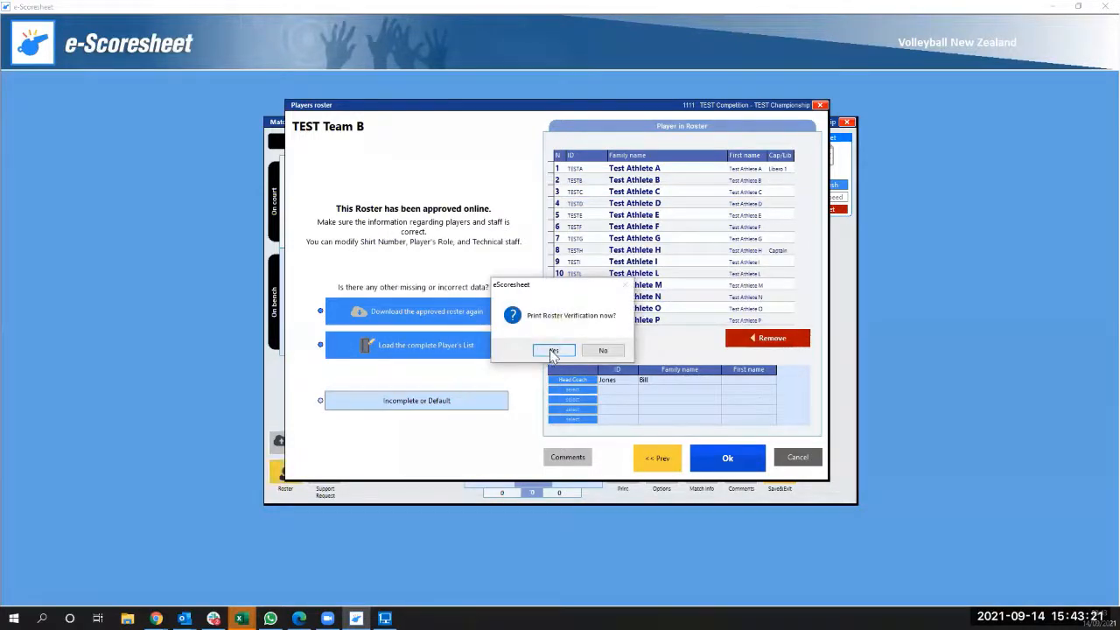
Print the roster verification and decline the tablet connection speed check.
{"action": "left_click", "coordinate": [554, 351]}
{"action": "left_click", "coordinate": [611, 322]}
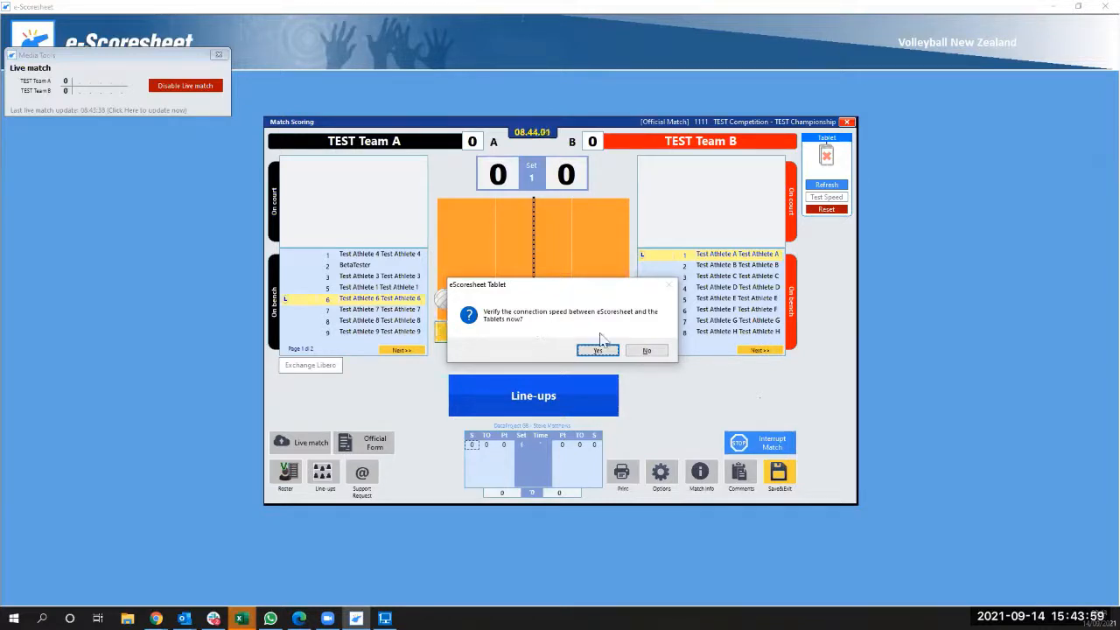
{"action": "left_click", "coordinate": [646, 352]}
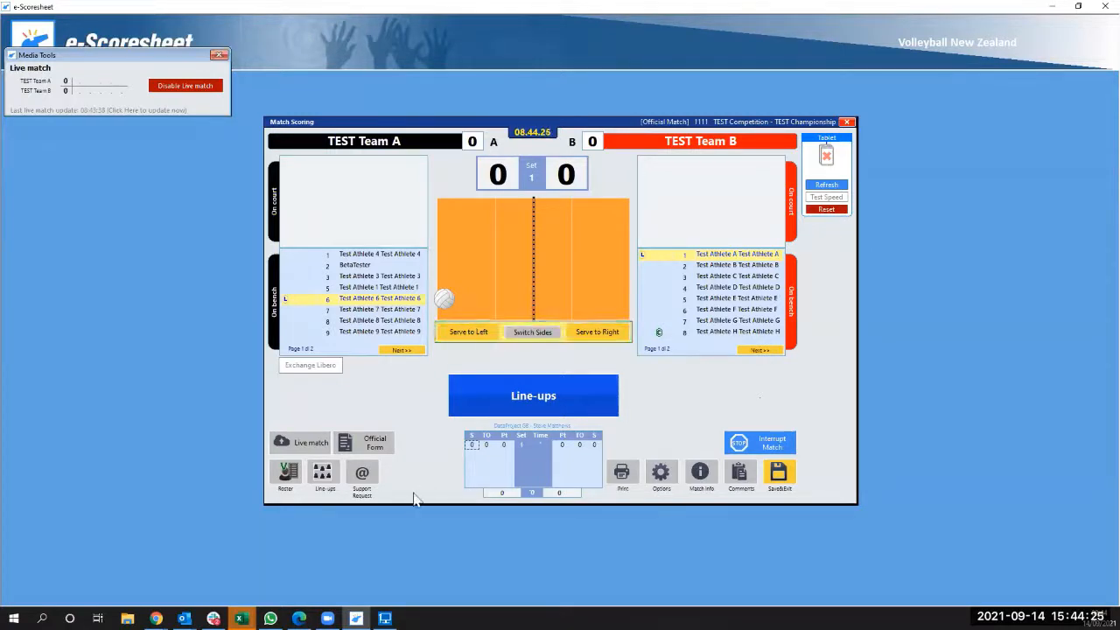
Reopen the rosters and clear the Libero 2 role from Test Athlete 10 in TEST Team A.
{"action": "left_click", "coordinate": [289, 486]}
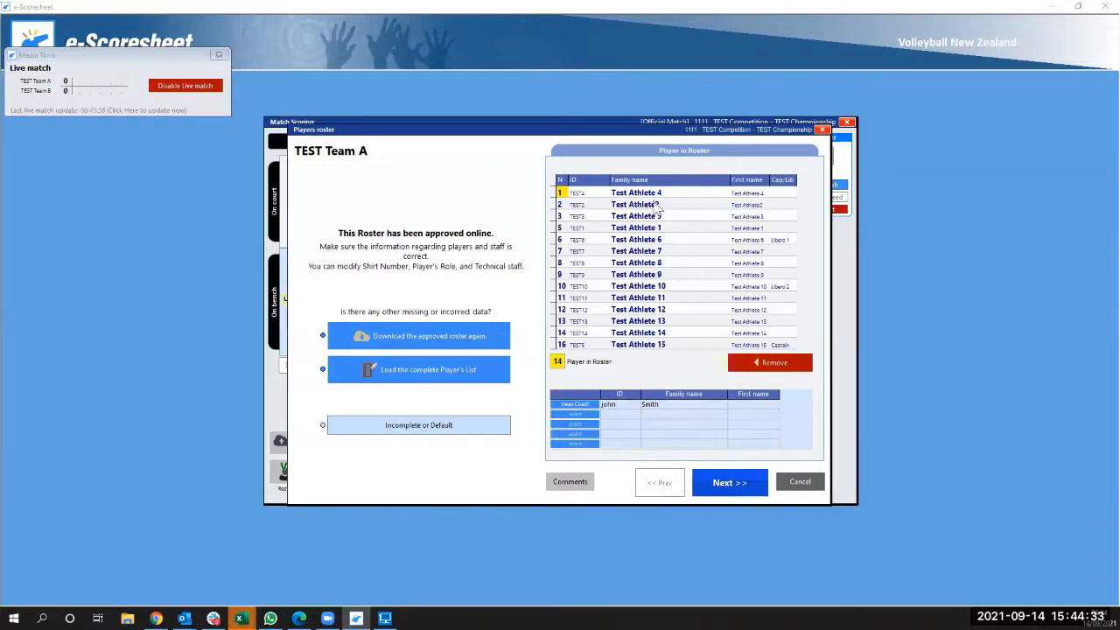
{"action": "left_click", "coordinate": [782, 242]}
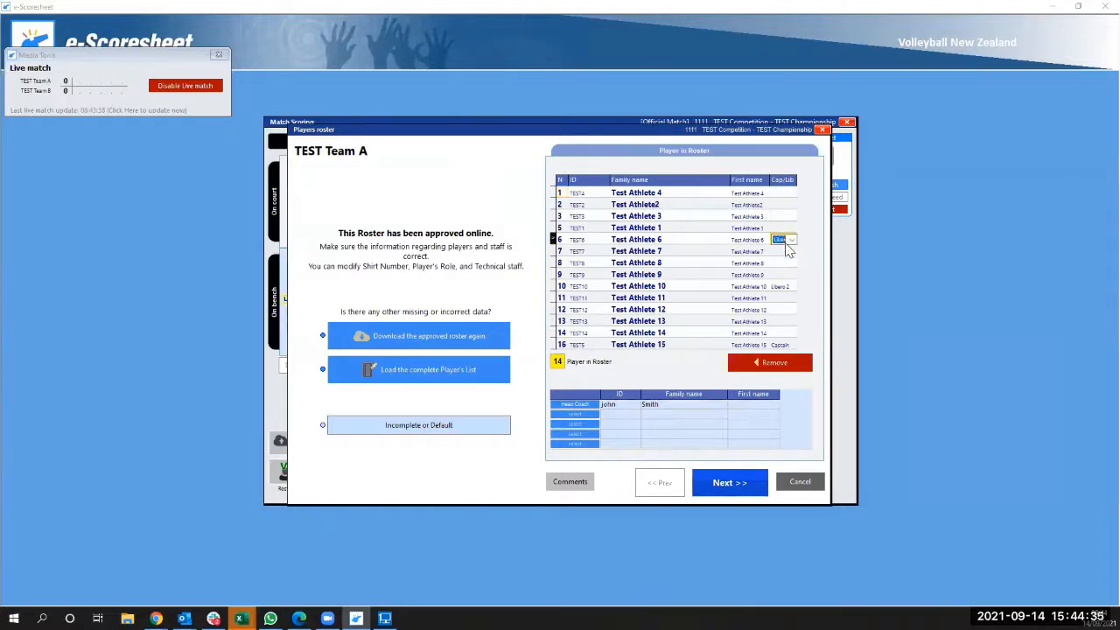
{"action": "left_click", "coordinate": [782, 288]}
{"action": "left_click", "coordinate": [786, 344]}
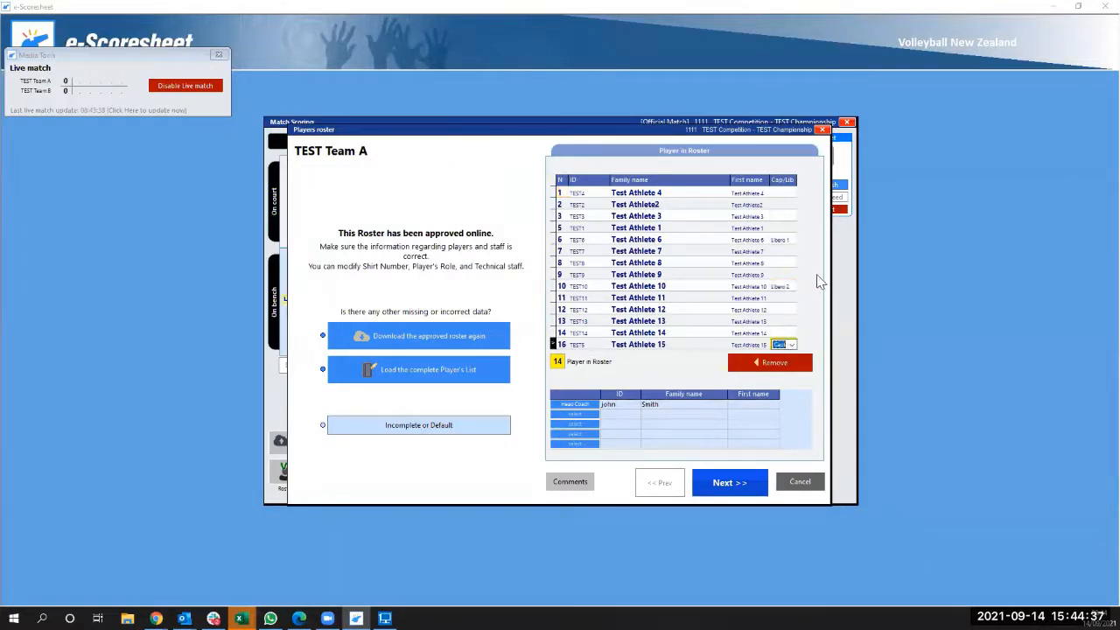
{"action": "left_click", "coordinate": [782, 287]}
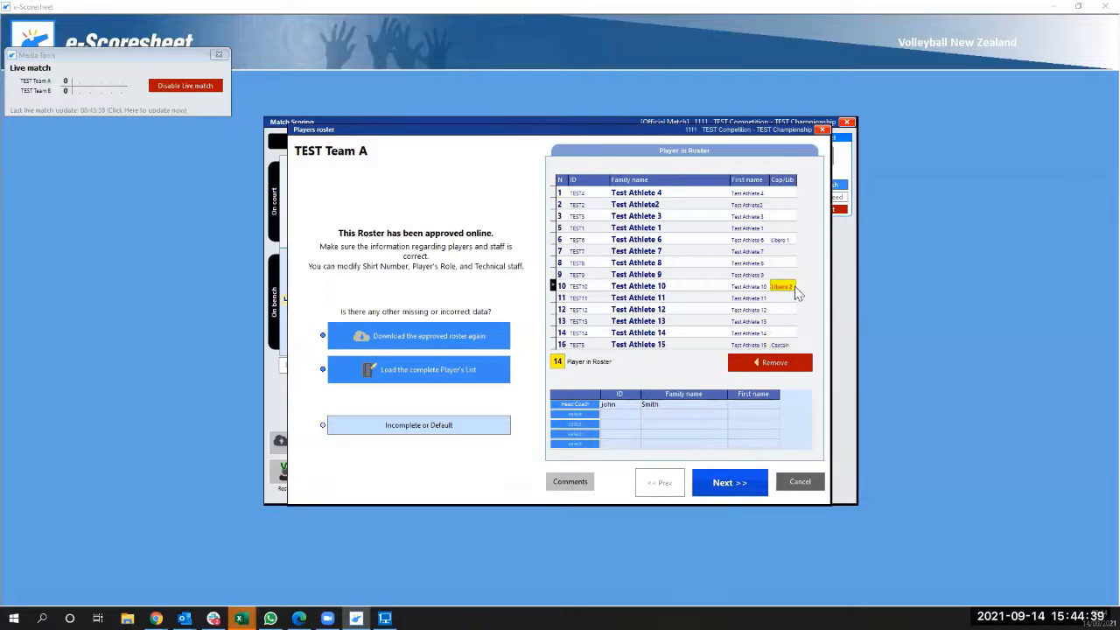
{"action": "left_click", "coordinate": [792, 287]}
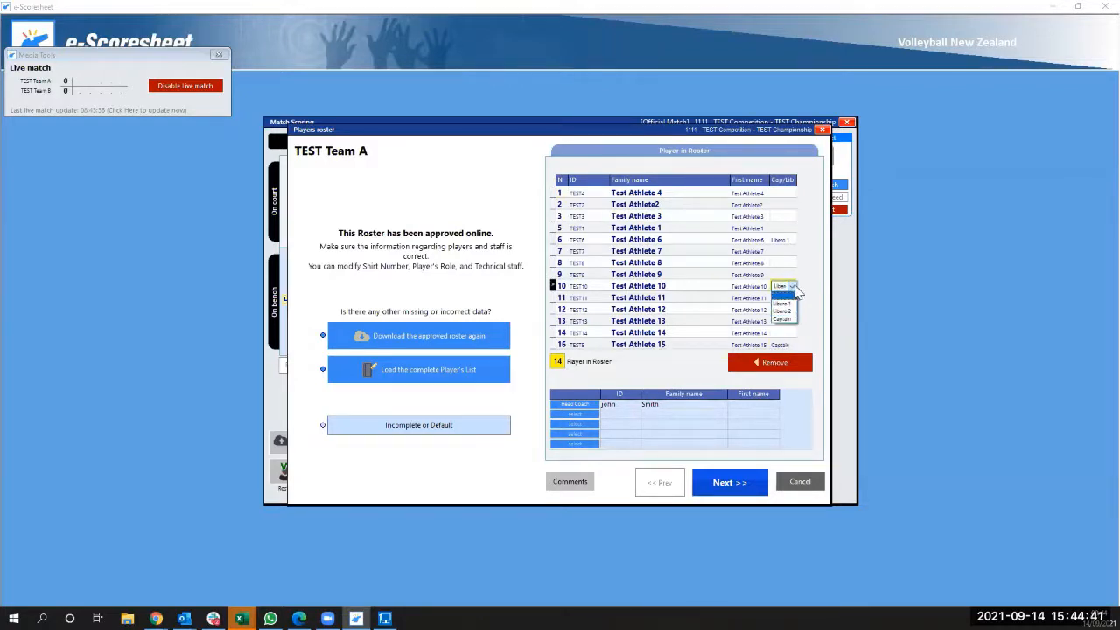
{"action": "left_click", "coordinate": [814, 290]}
{"action": "left_click", "coordinate": [793, 287]}
{"action": "left_click", "coordinate": [787, 298]}
Remove the Captain role from Test Athlete 15 and assign Captain to Test Athlete 4.
{"action": "left_click", "coordinate": [790, 345]}
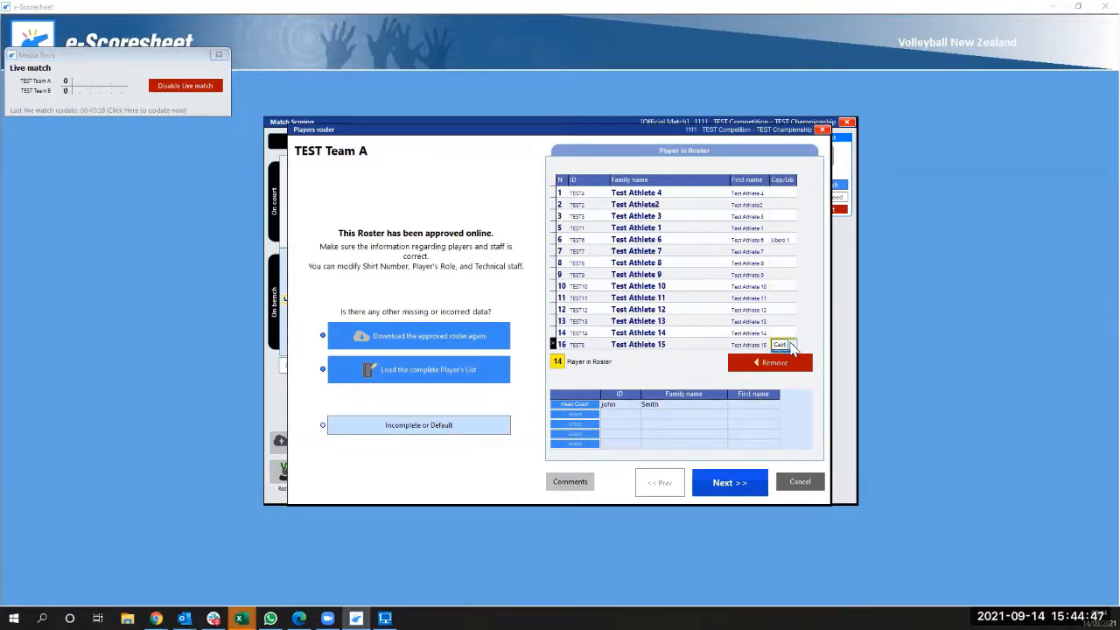
{"action": "left_click", "coordinate": [790, 345]}
{"action": "left_click", "coordinate": [790, 357]}
{"action": "left_click", "coordinate": [790, 194]}
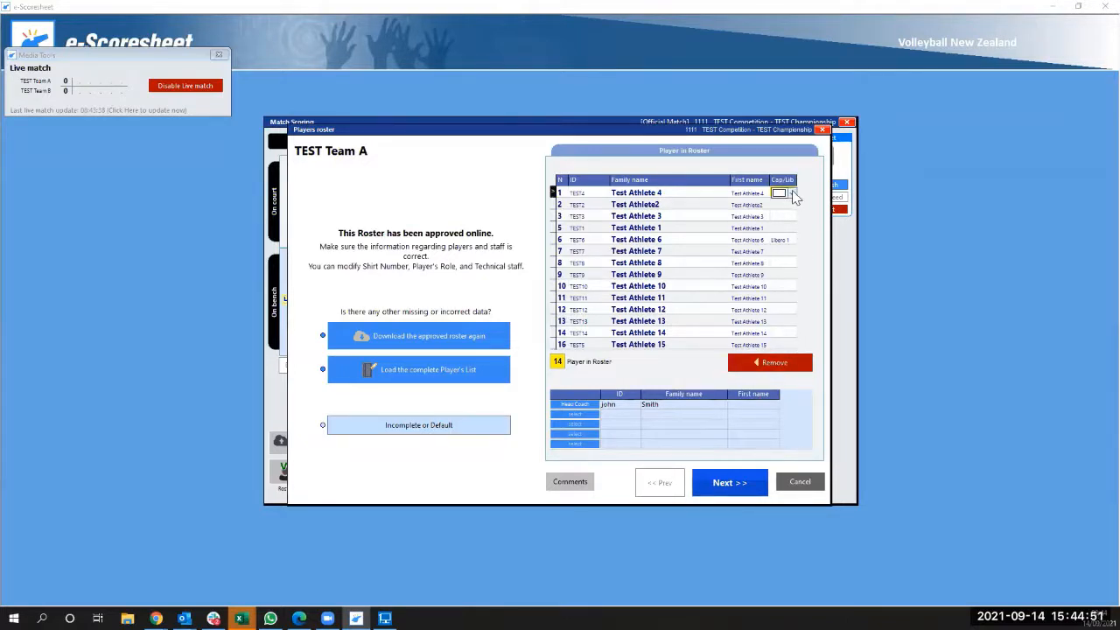
{"action": "left_click", "coordinate": [792, 193]}
{"action": "left_click", "coordinate": [784, 225]}
Change Test Athlete2's shirt number to 17 and continue to the TEST Team B roster.
{"action": "left_click", "coordinate": [560, 204]}
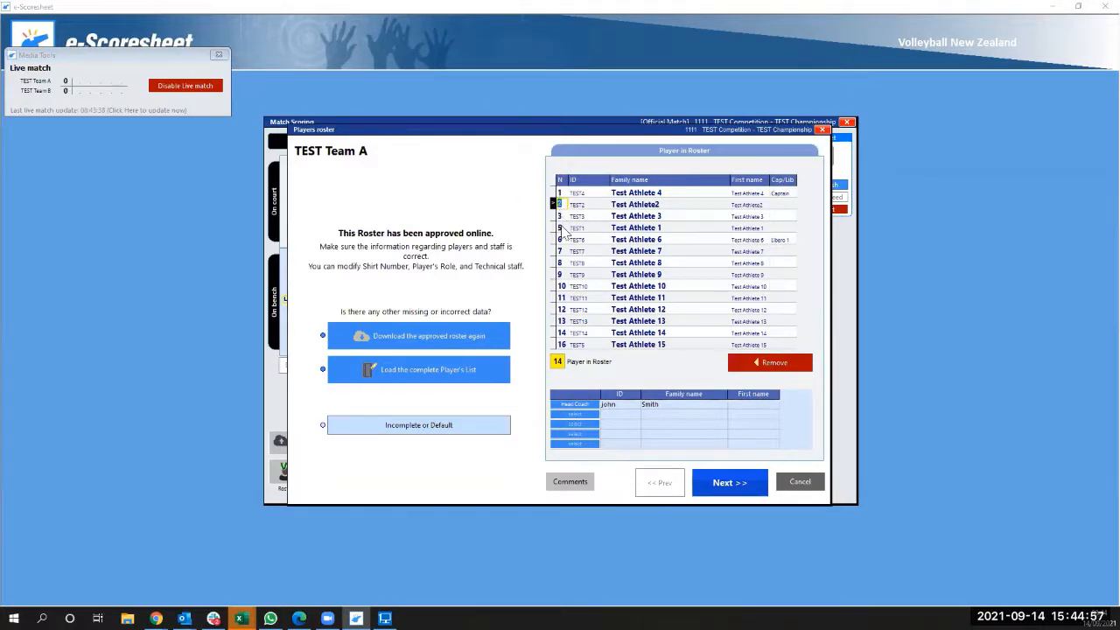
{"action": "left_click", "coordinate": [571, 208]}
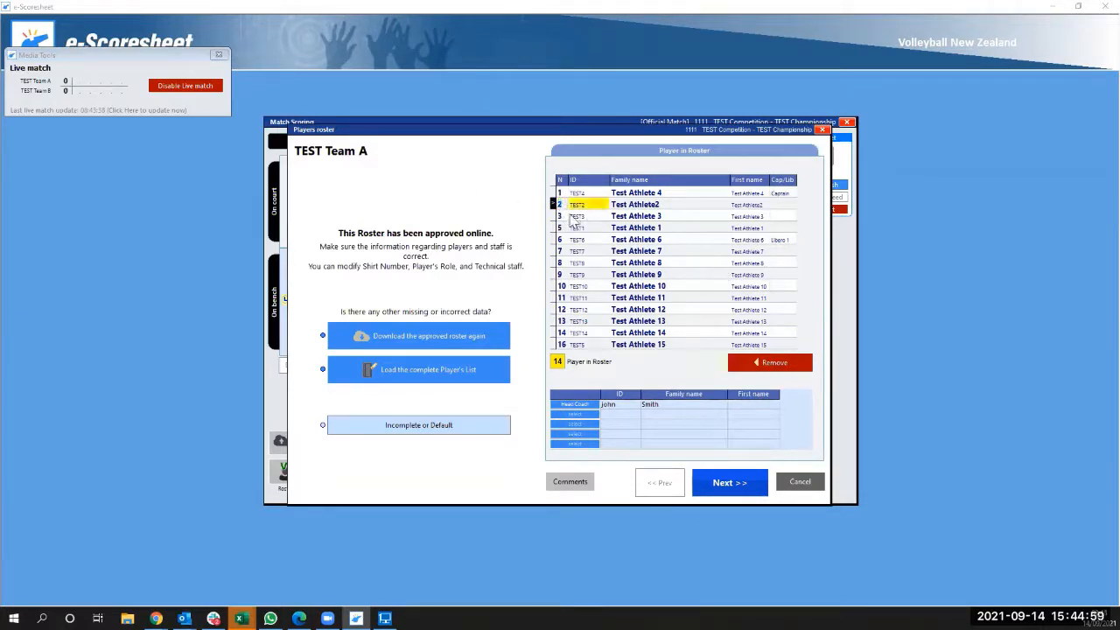
{"action": "left_click", "coordinate": [563, 207]}
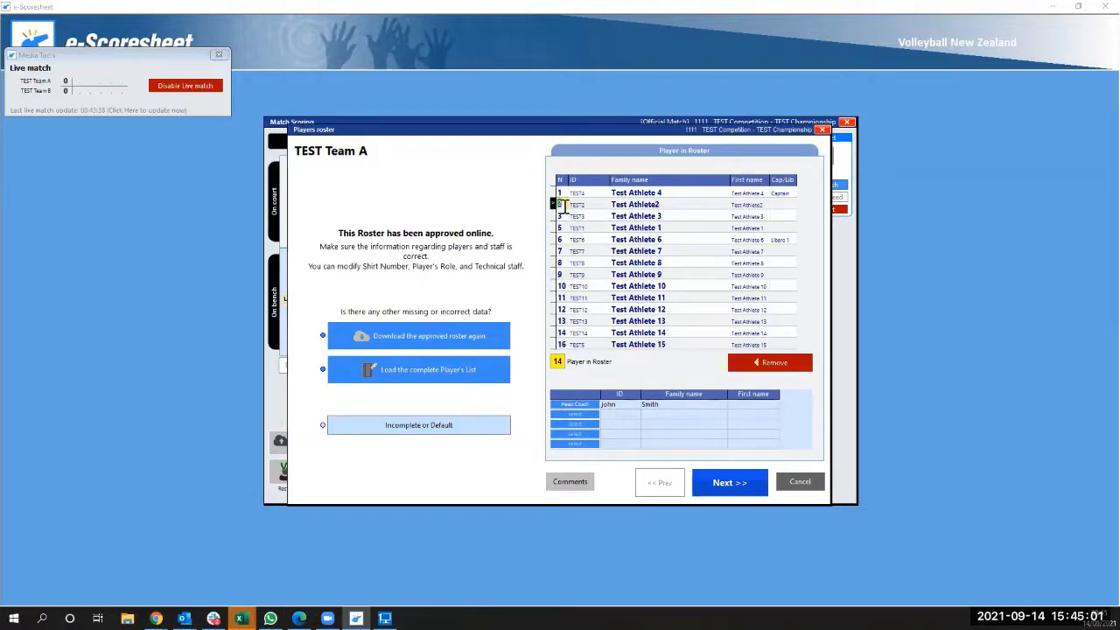
{"action": "type", "text": "17"}
{"action": "left_click", "coordinate": [723, 484]}
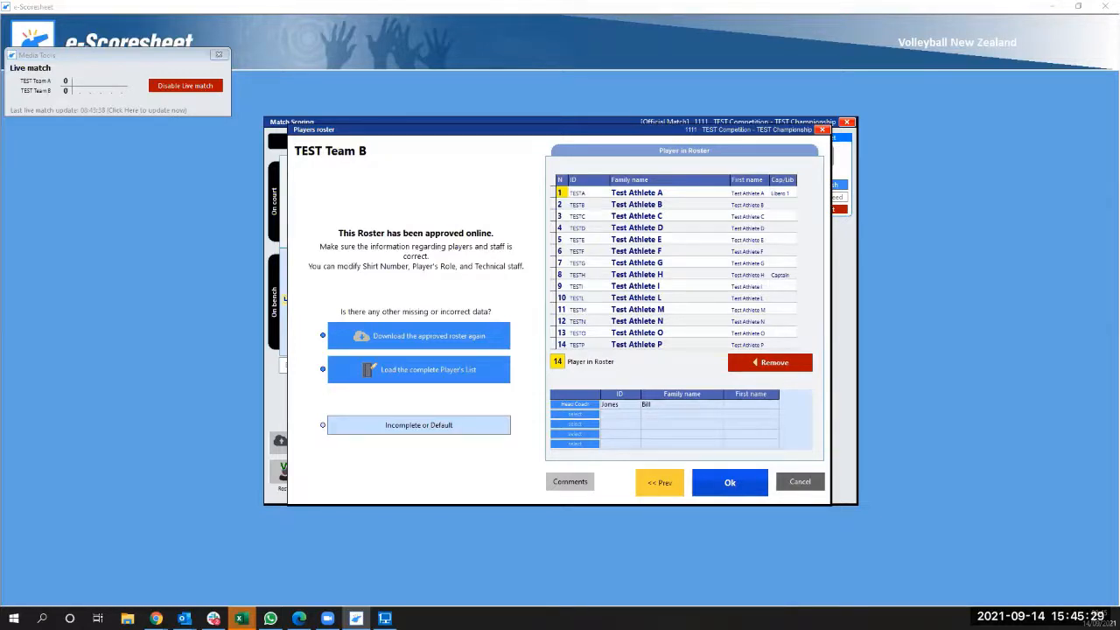
Accept the TEST Team B roster without printing the verification, and decline the tablet connection speed check.
{"action": "left_click", "coordinate": [730, 483]}
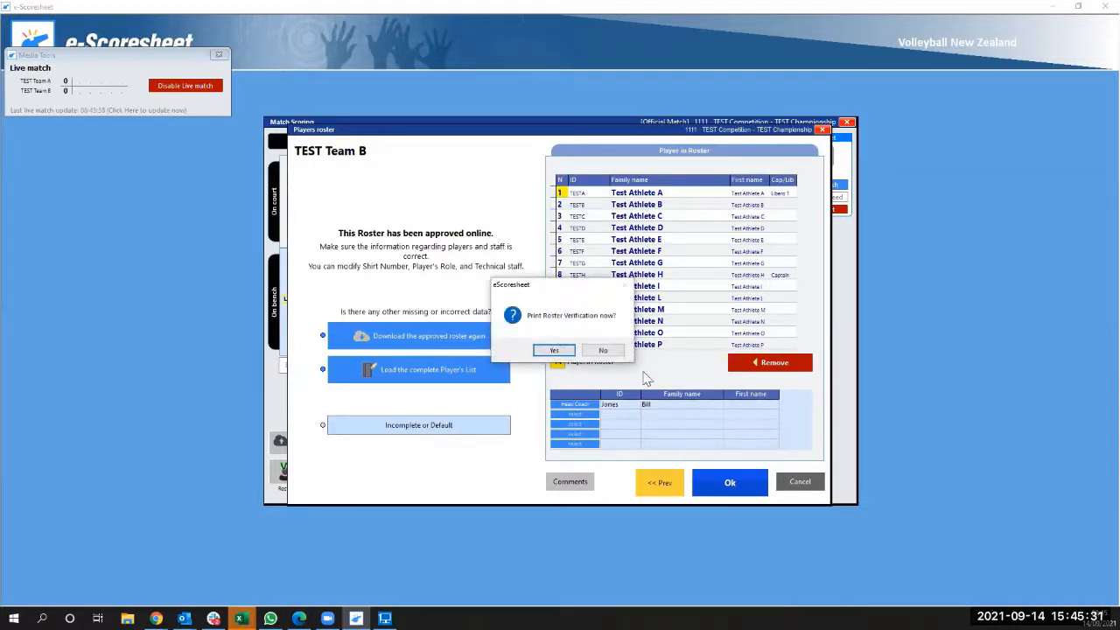
{"action": "left_click", "coordinate": [601, 355]}
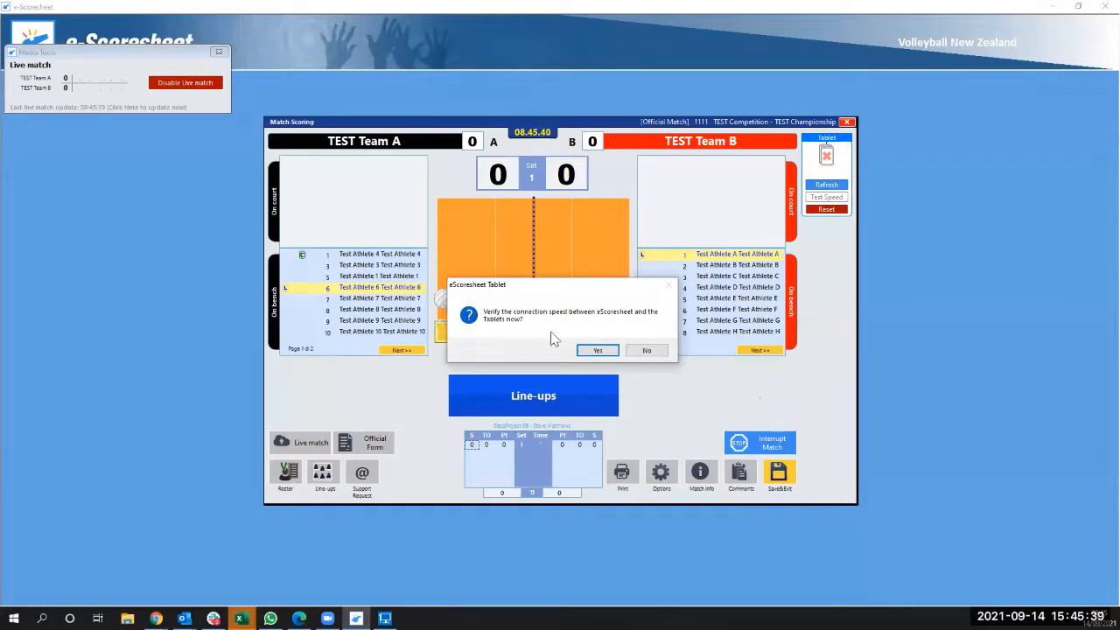
{"action": "left_click", "coordinate": [649, 350]}
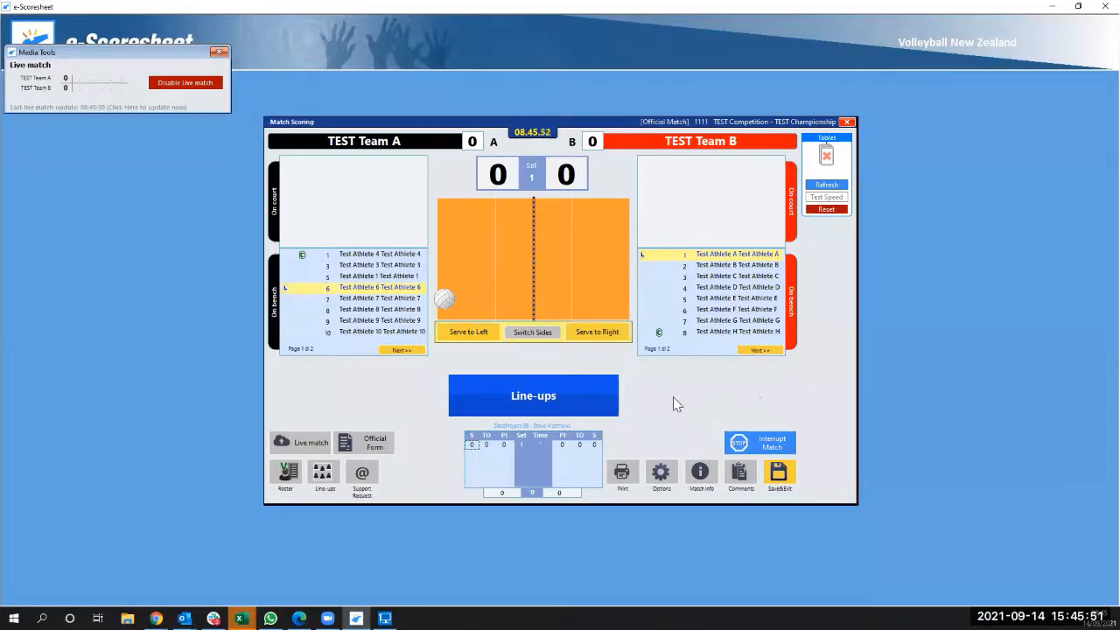
Open the set 1 starting line-ups, declining the backup option and confirming the serve and team positions.
{"action": "left_click", "coordinate": [545, 396]}
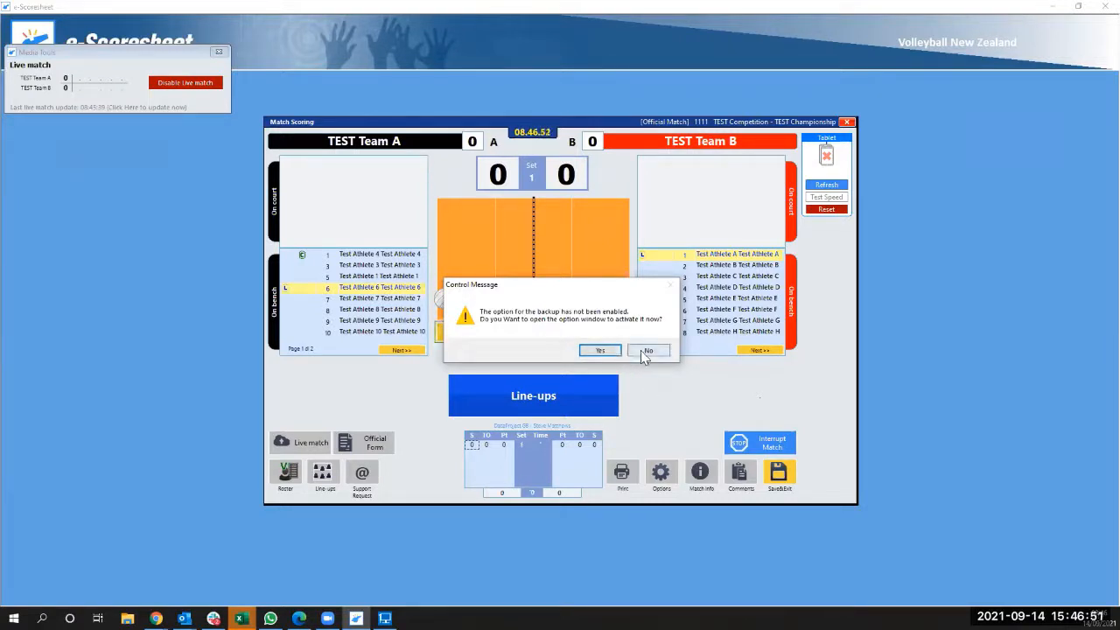
{"action": "left_click", "coordinate": [646, 351]}
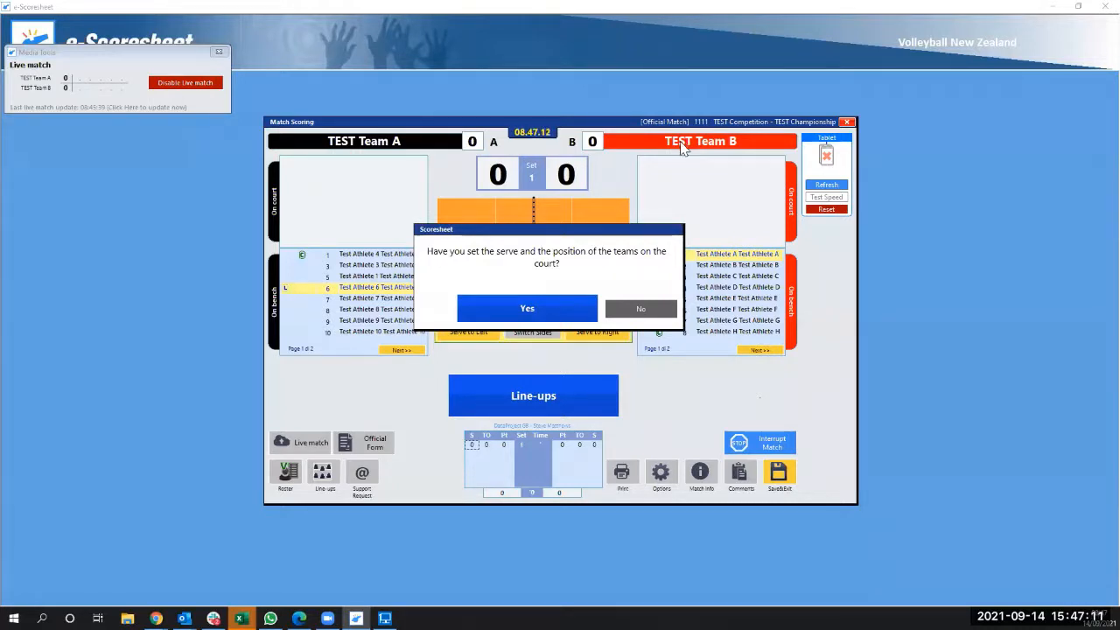
{"action": "left_click", "coordinate": [550, 306]}
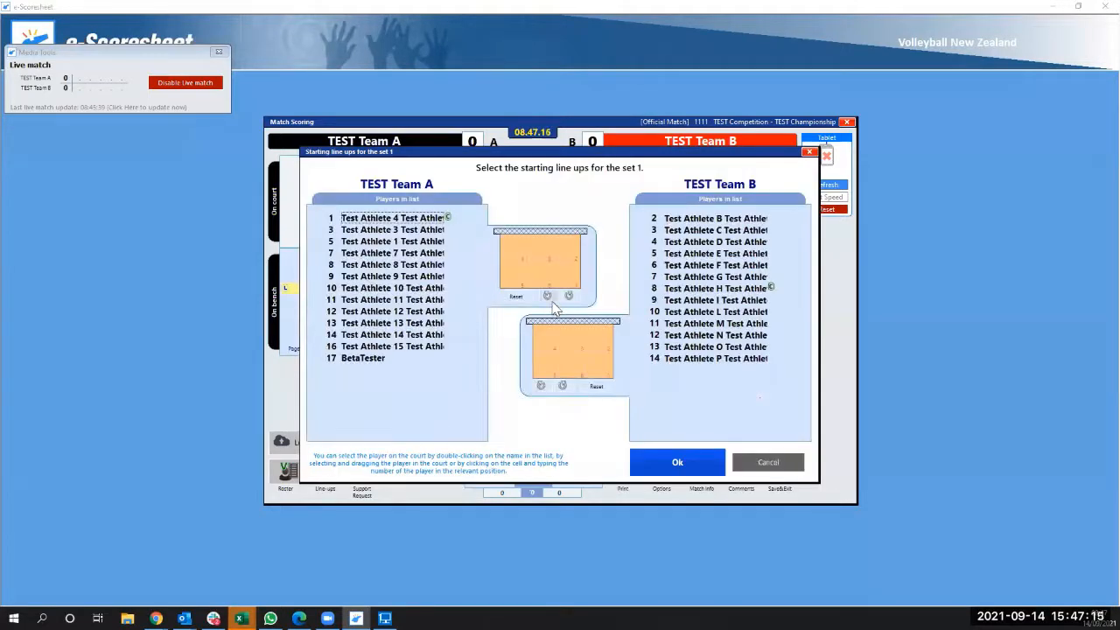
Fill TEST Team A's court positions 1 to 6 with players 1, 3, 5, 7, 8 and 11, in that order.
{"action": "double_click", "coordinate": [392, 222]}
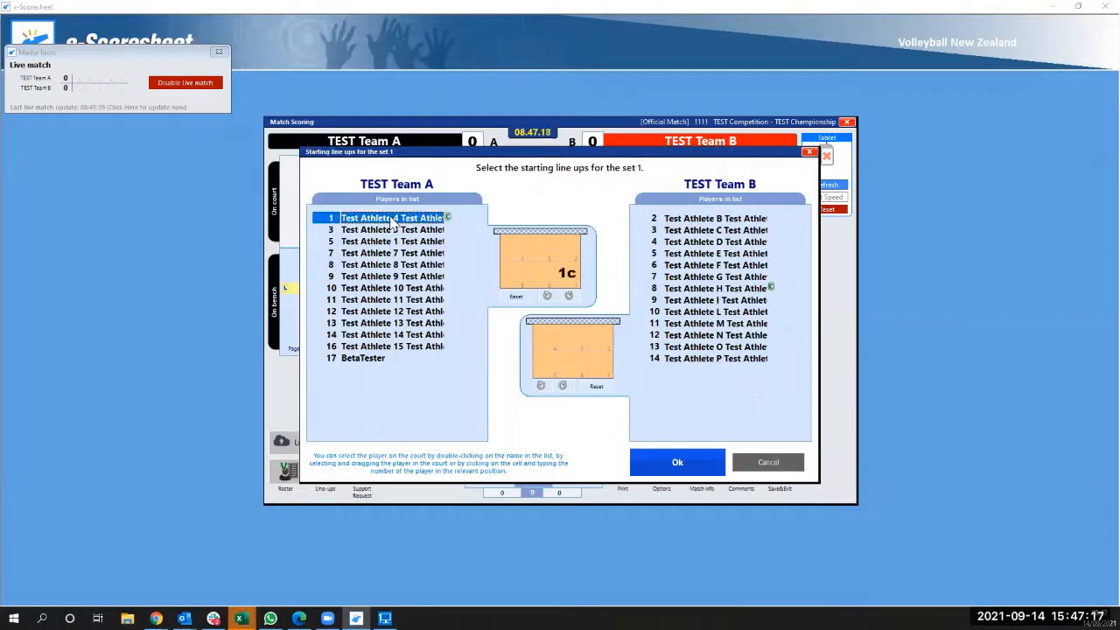
{"action": "double_click", "coordinate": [392, 229]}
{"action": "double_click", "coordinate": [392, 241]}
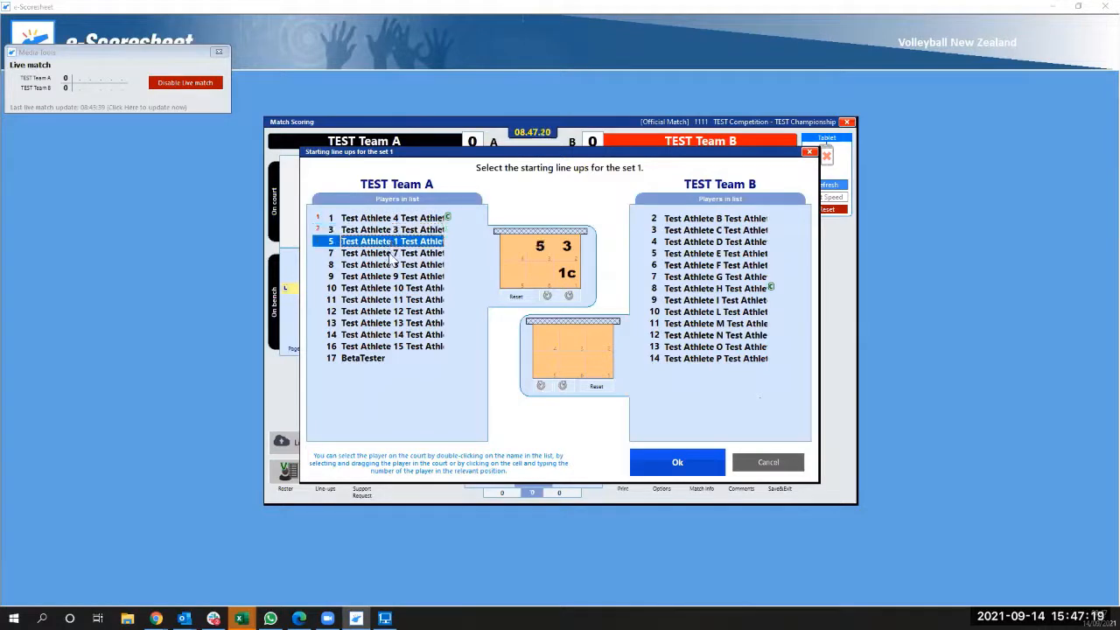
{"action": "double_click", "coordinate": [393, 253]}
{"action": "double_click", "coordinate": [392, 264]}
{"action": "left_click", "coordinate": [392, 299]}
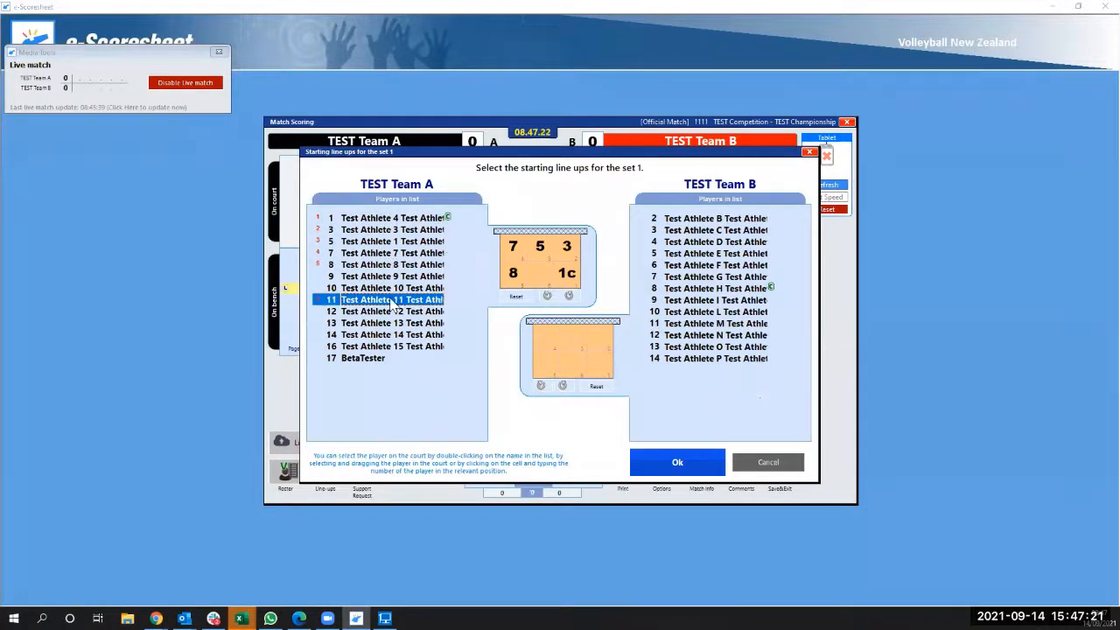
{"action": "double_click", "coordinate": [391, 300]}
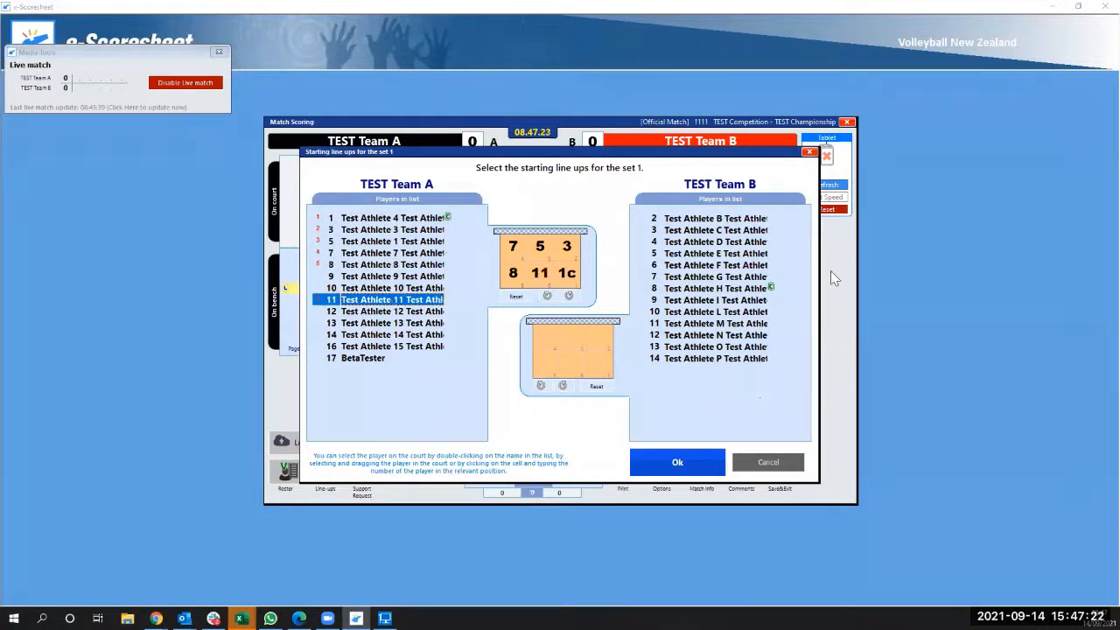
Fill TEST Team B's court positions 1 to 6 with players 14, 12, 10, 6, 4 and 3, and accept the line-ups.
{"action": "double_click", "coordinate": [715, 359]}
{"action": "double_click", "coordinate": [715, 335]}
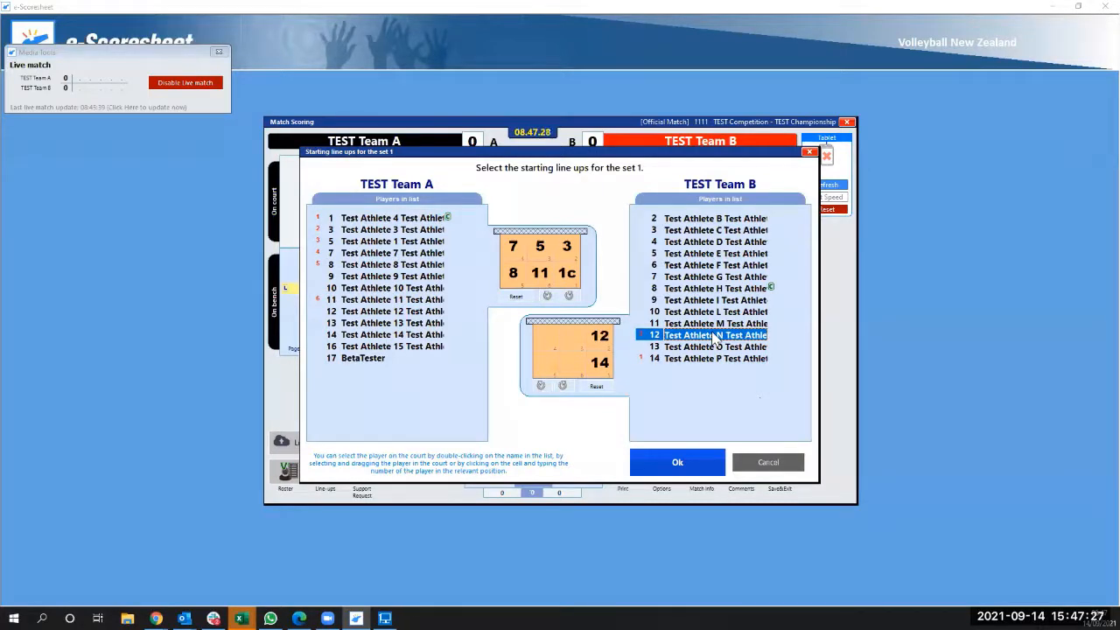
{"action": "double_click", "coordinate": [711, 312]}
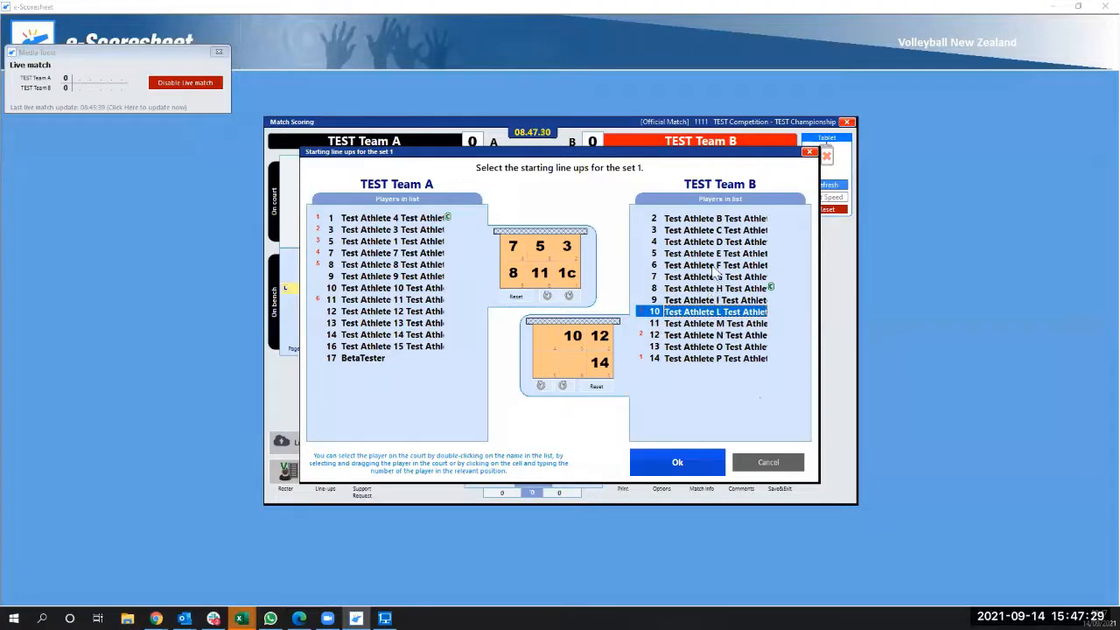
{"action": "double_click", "coordinate": [715, 265]}
{"action": "double_click", "coordinate": [708, 242]}
{"action": "left_click", "coordinate": [705, 231]}
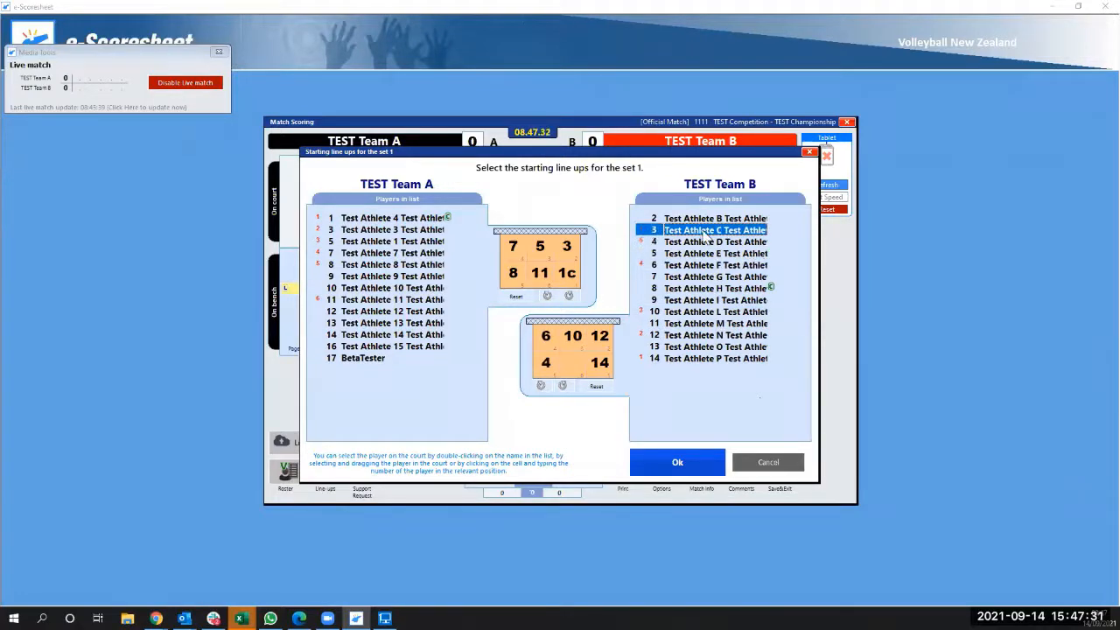
{"action": "left_click", "coordinate": [705, 464]}
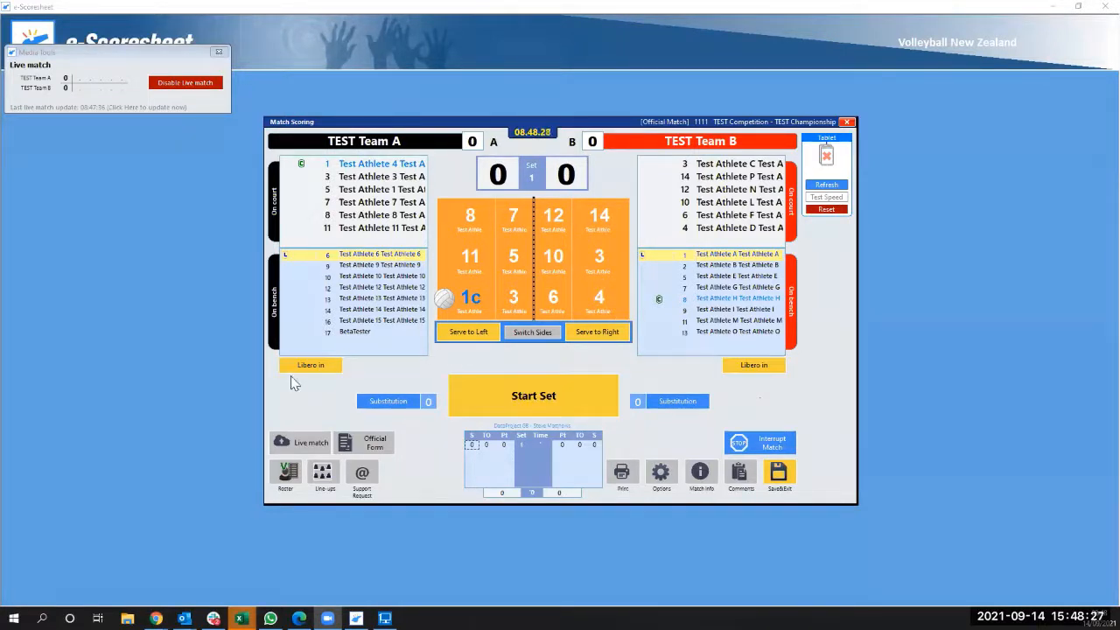
Begin the set start, bring in libero 6 for player 11 in TEST Team A, and decline the libero for TEST Team B.
{"action": "left_click", "coordinate": [534, 398]}
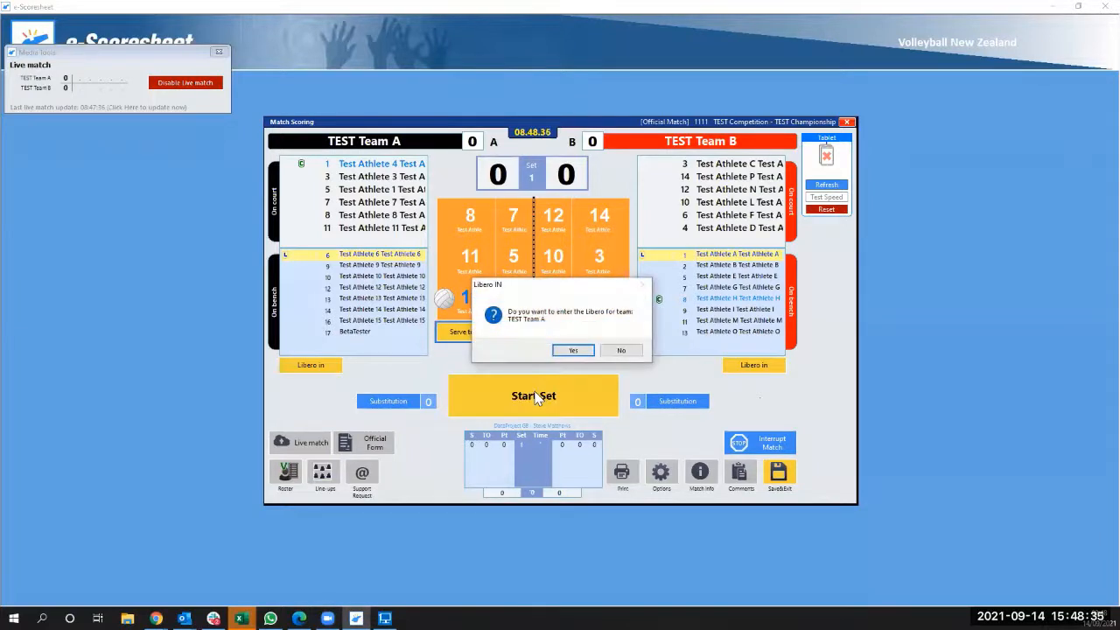
{"action": "left_click", "coordinate": [576, 354]}
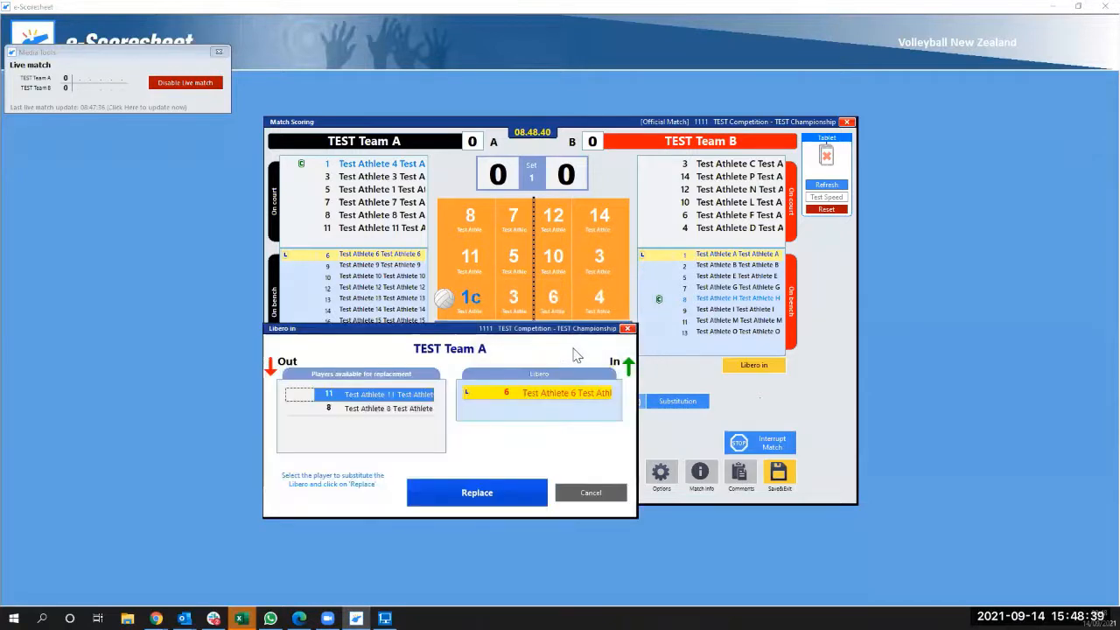
{"action": "left_click", "coordinate": [482, 490]}
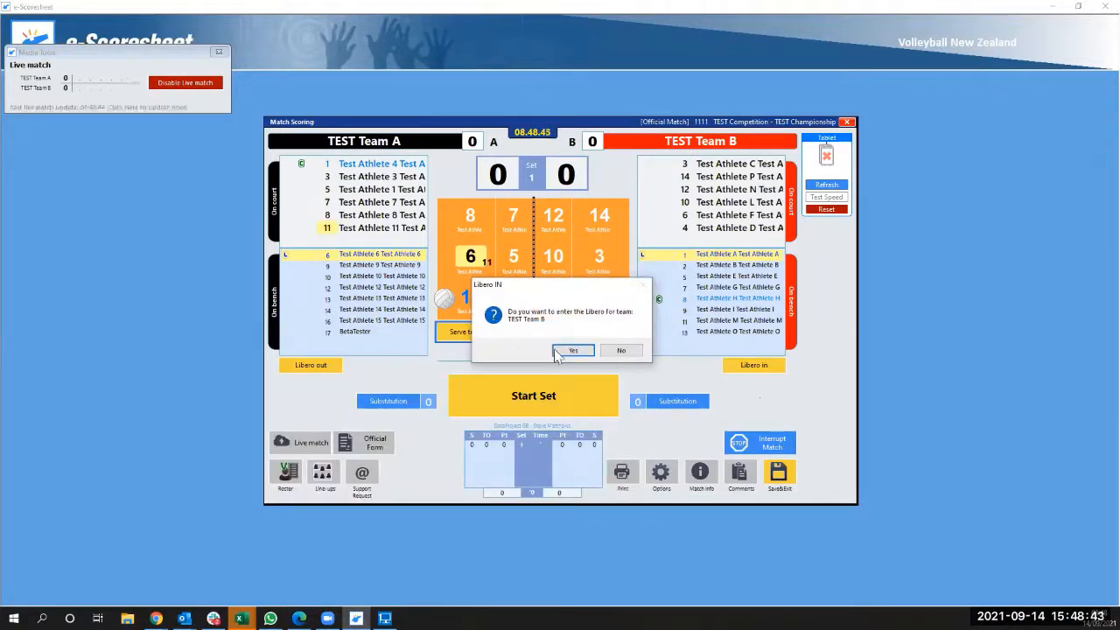
{"action": "left_click", "coordinate": [635, 351]}
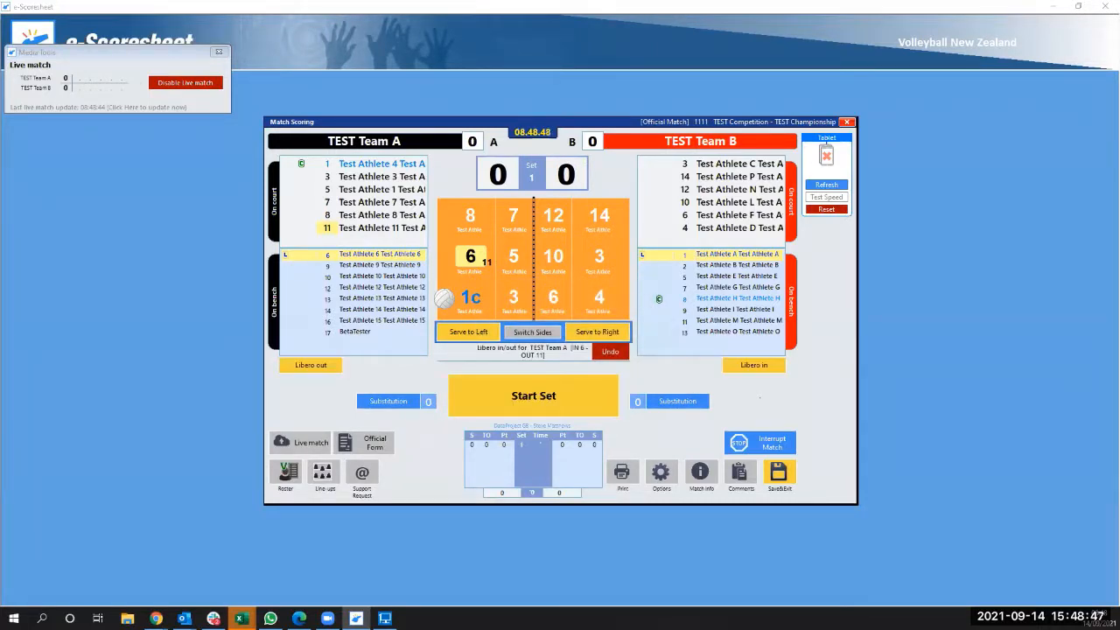
Start set 1 with the starting time set to 17.15.
{"action": "left_click", "coordinate": [548, 395]}
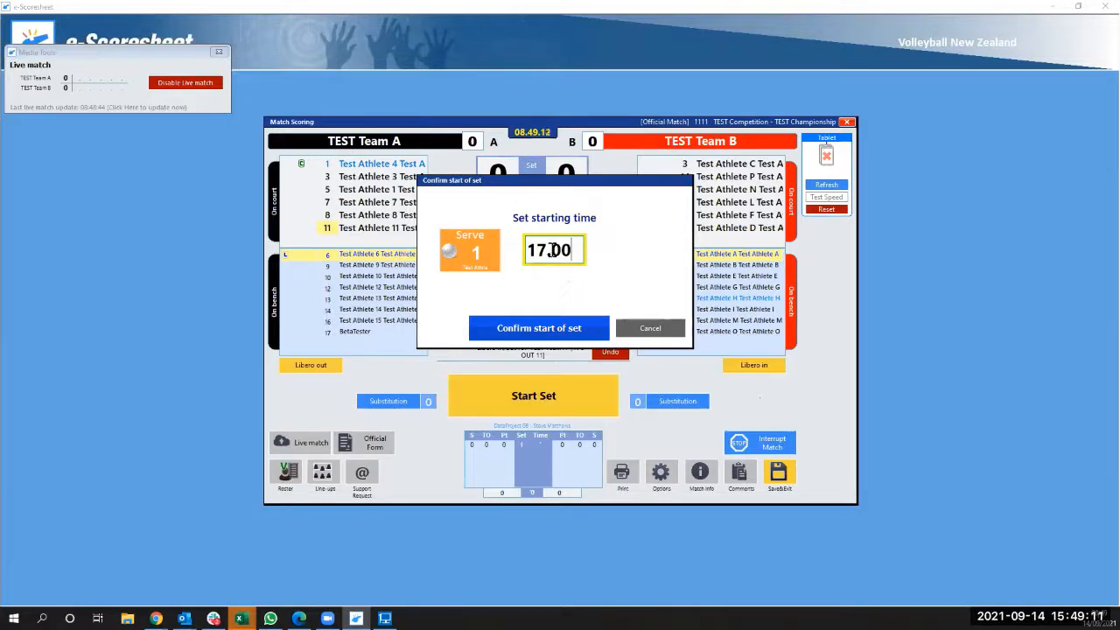
{"action": "left_click_drag", "start_coordinate": [552, 251], "coordinate": [575, 251]}
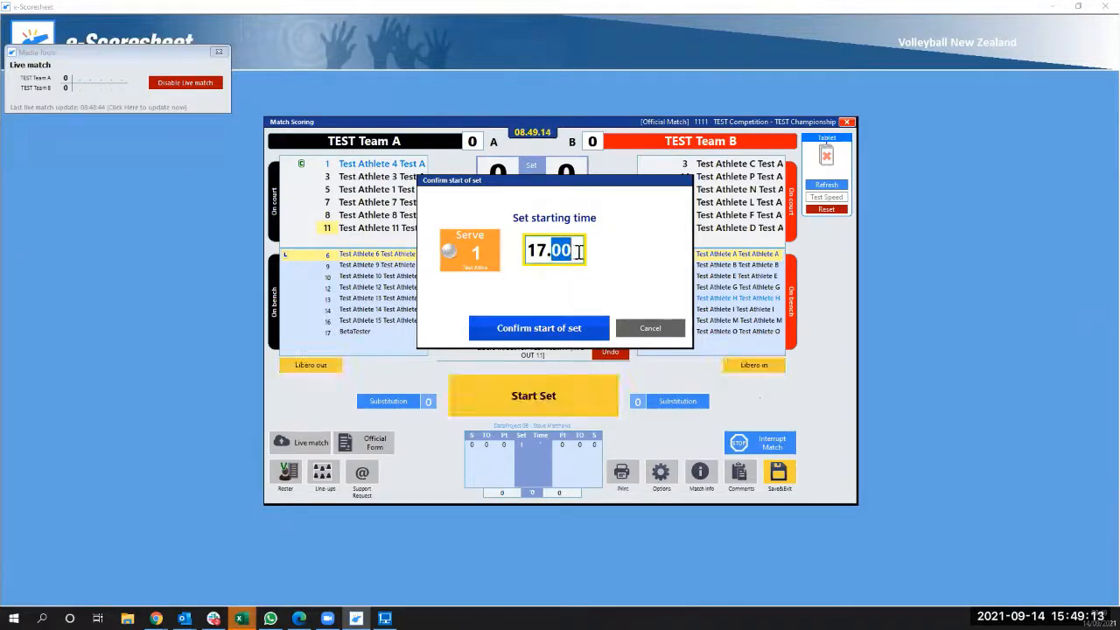
{"action": "type", "text": "15"}
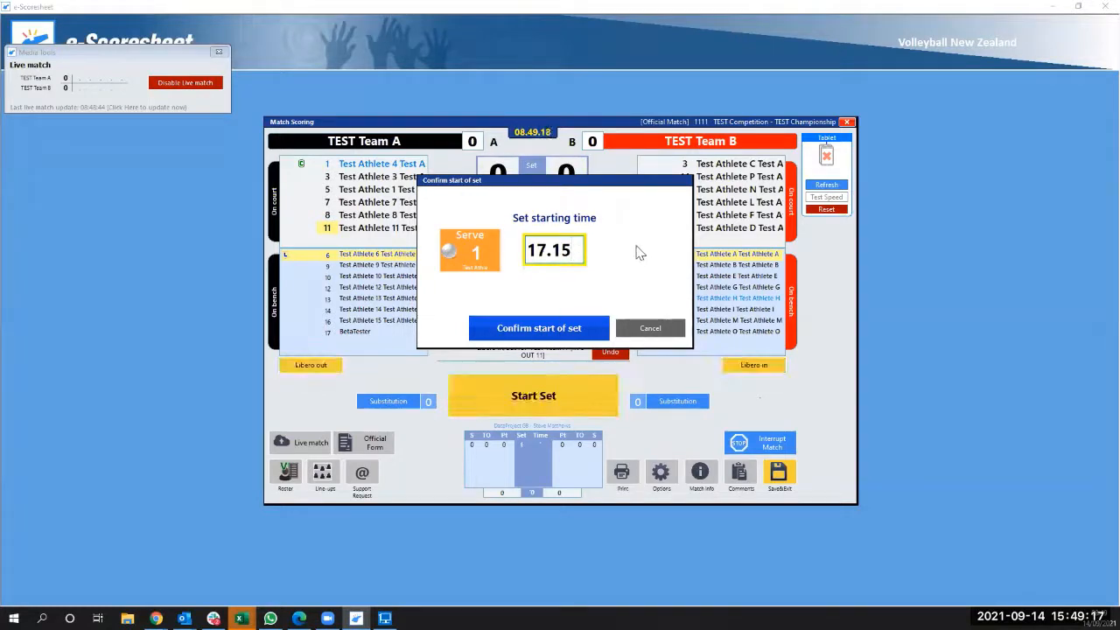
{"action": "left_click", "coordinate": [545, 332]}
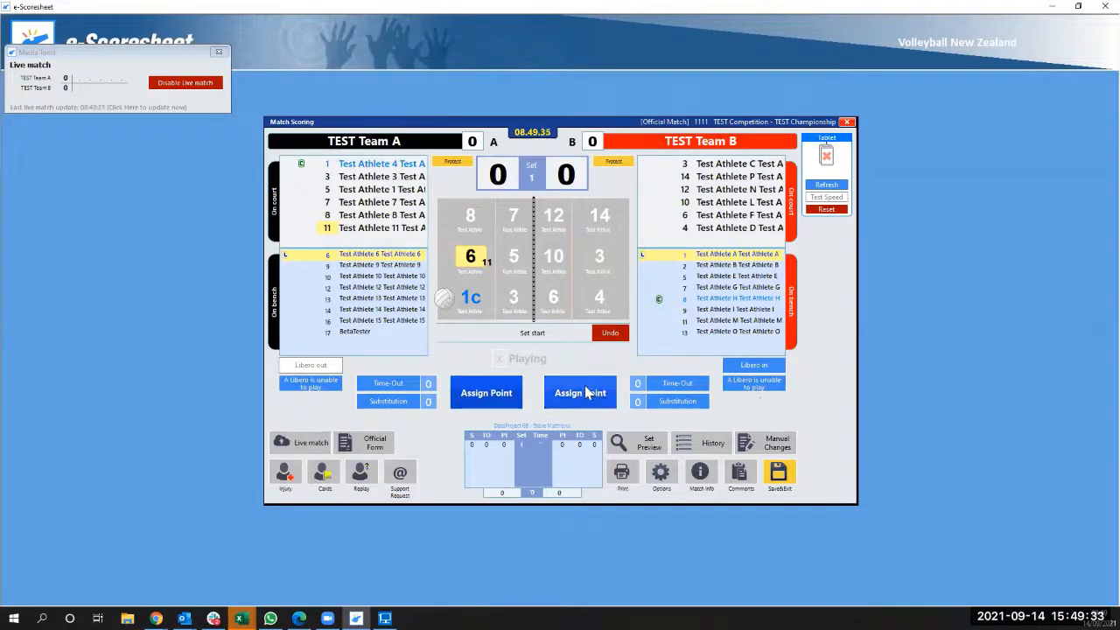
Award the first rally to TEST Team B and the second rally to TEST Team A.
{"action": "left_click", "coordinate": [583, 390]}
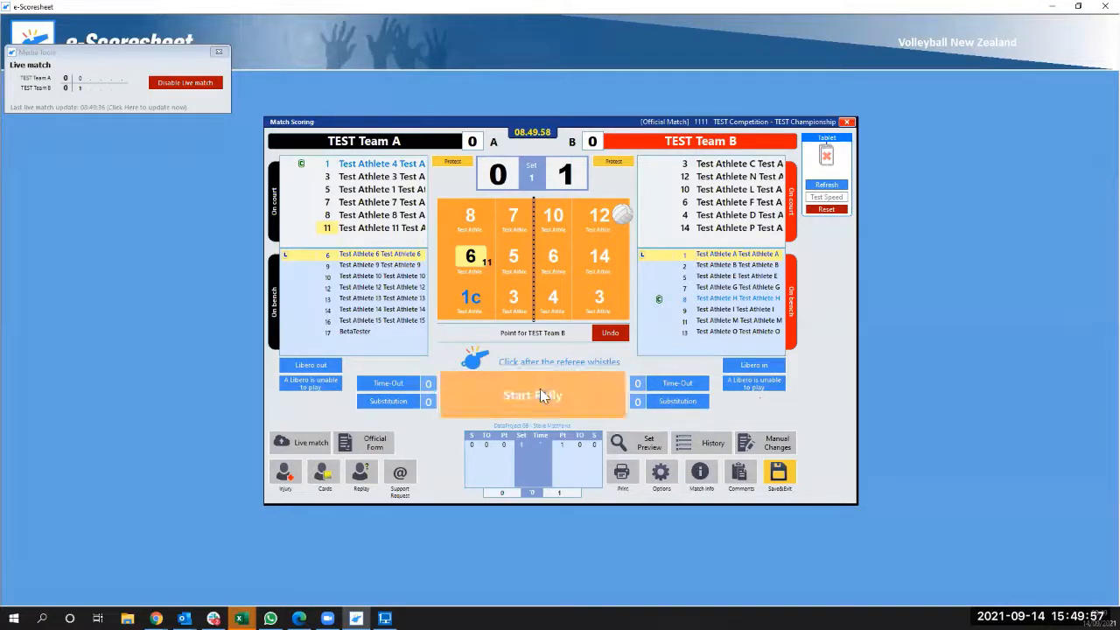
{"action": "left_click", "coordinate": [543, 395]}
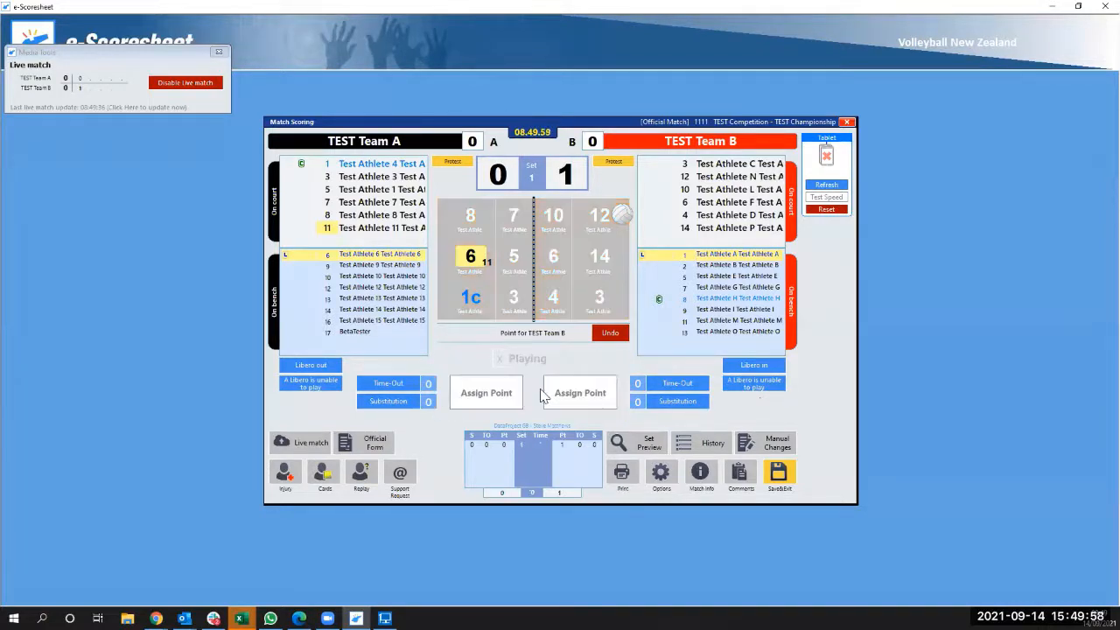
{"action": "left_click", "coordinate": [483, 396]}
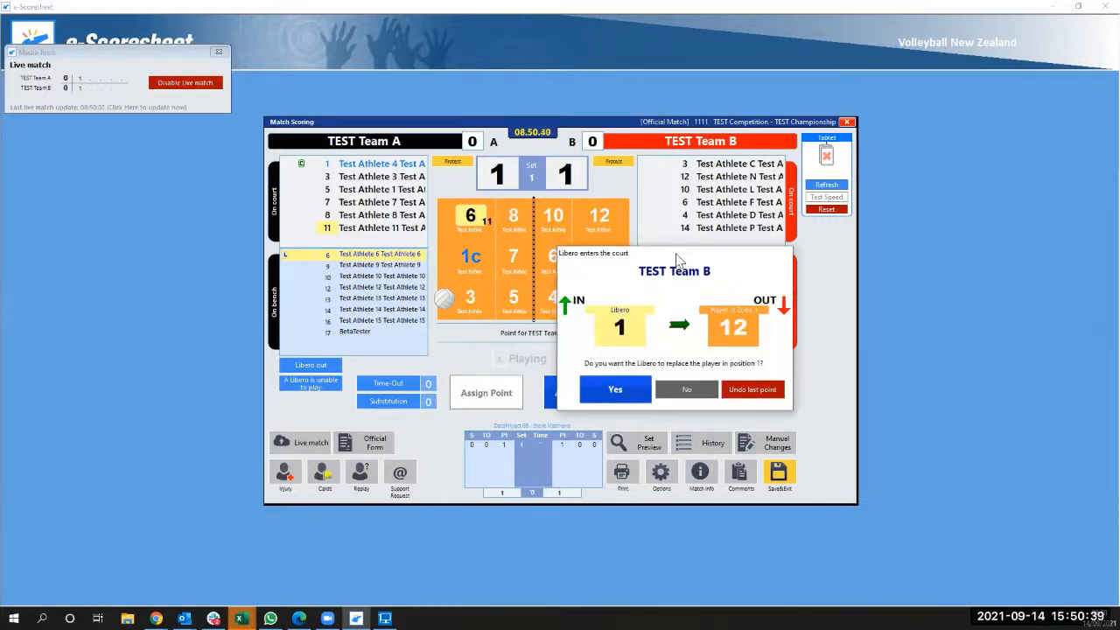
Decline libero 1 replacing player 12 in TEST Team B, and award the following rally to TEST Team A.
{"action": "left_click_drag", "start_coordinate": [676, 260], "coordinate": [928, 249]}
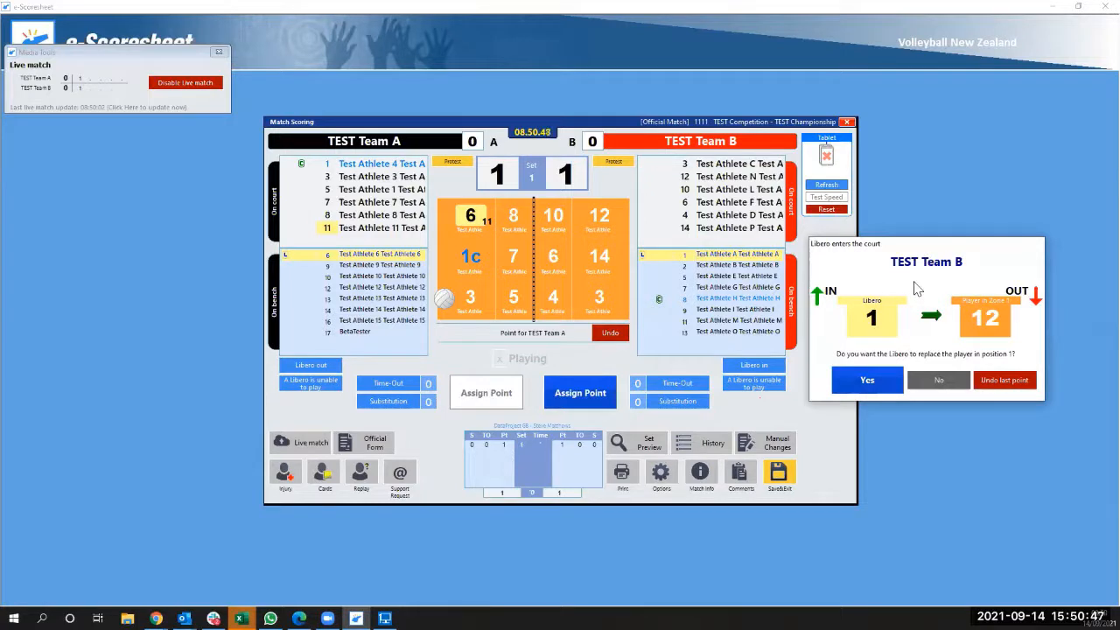
{"action": "left_click", "coordinate": [932, 385]}
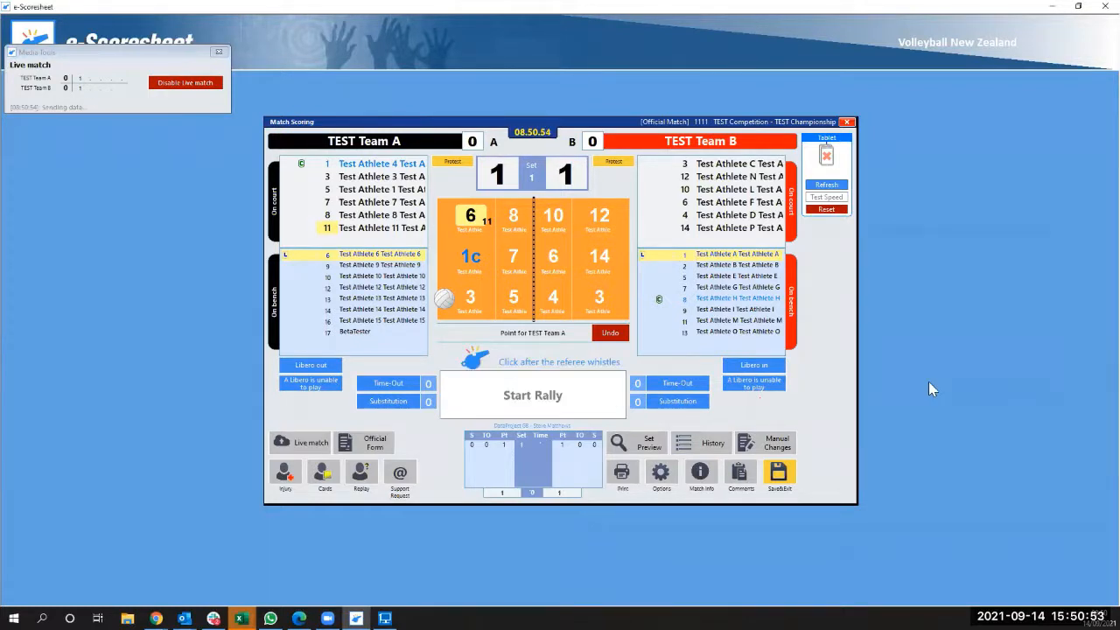
{"action": "left_click", "coordinate": [519, 394]}
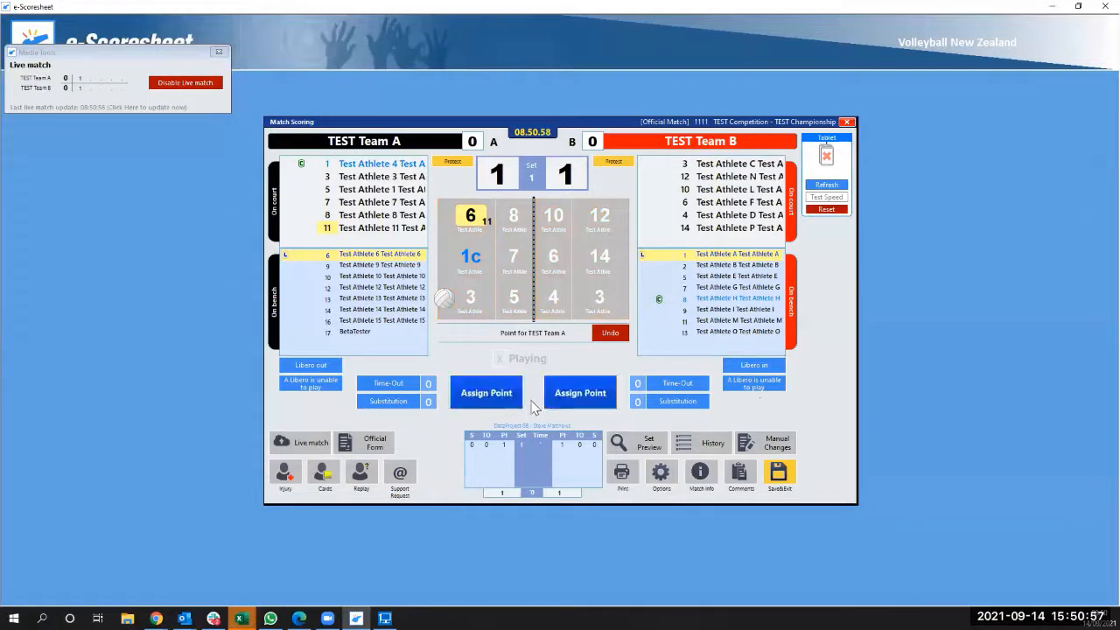
{"action": "left_click", "coordinate": [497, 394]}
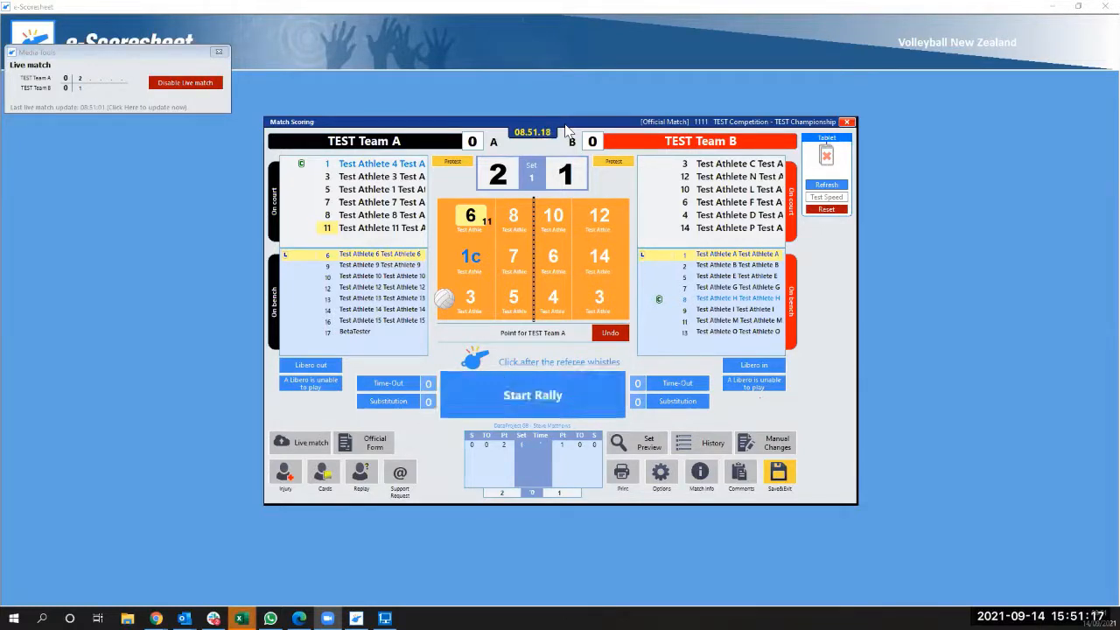
Play a rally with the point assigned to TEST Team B, and undo that point.
{"action": "left_click", "coordinate": [548, 401]}
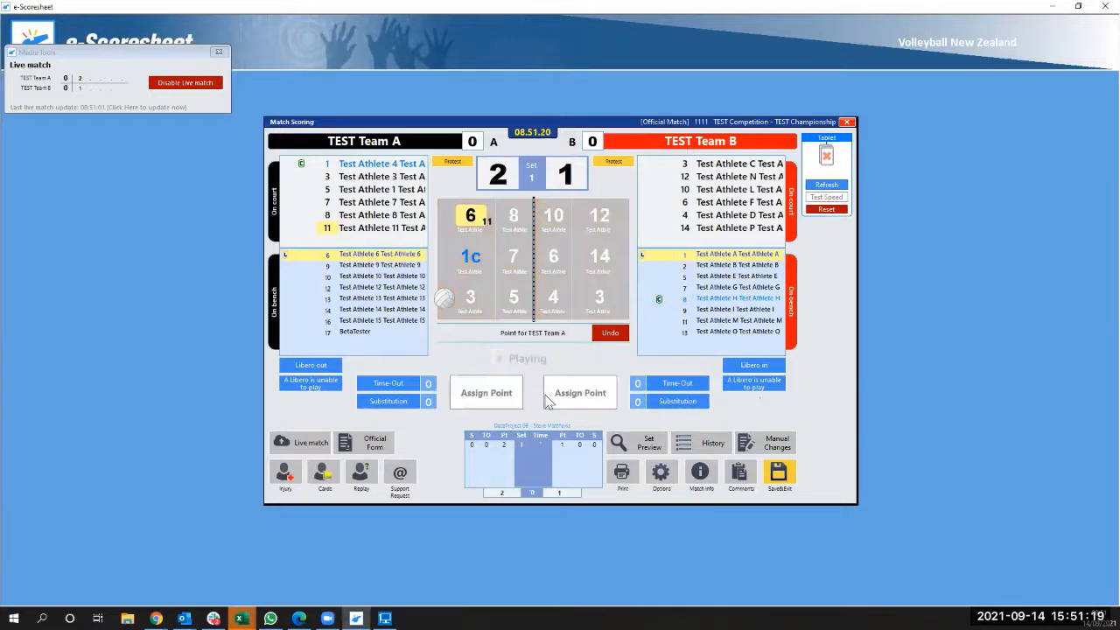
{"action": "left_click", "coordinate": [582, 403]}
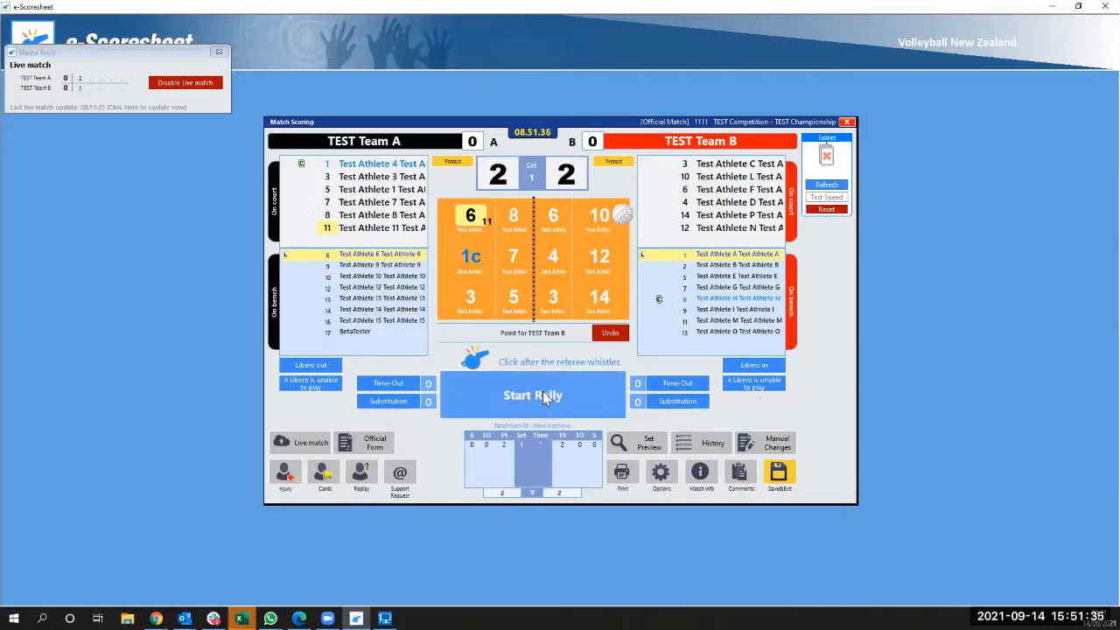
{"action": "left_click", "coordinate": [613, 334]}
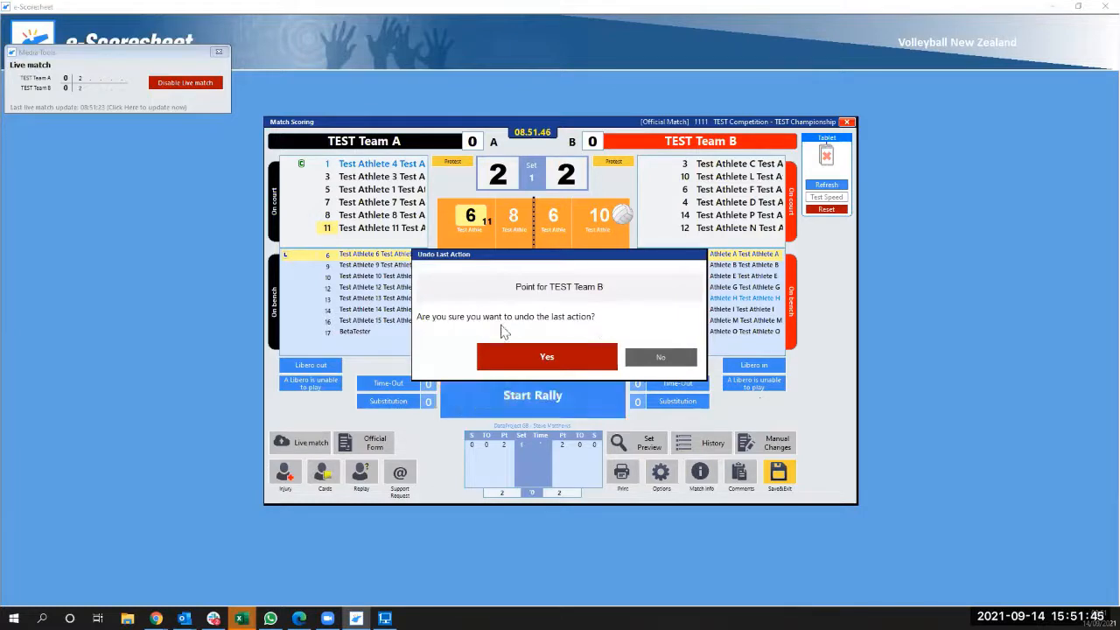
{"action": "left_click", "coordinate": [563, 357]}
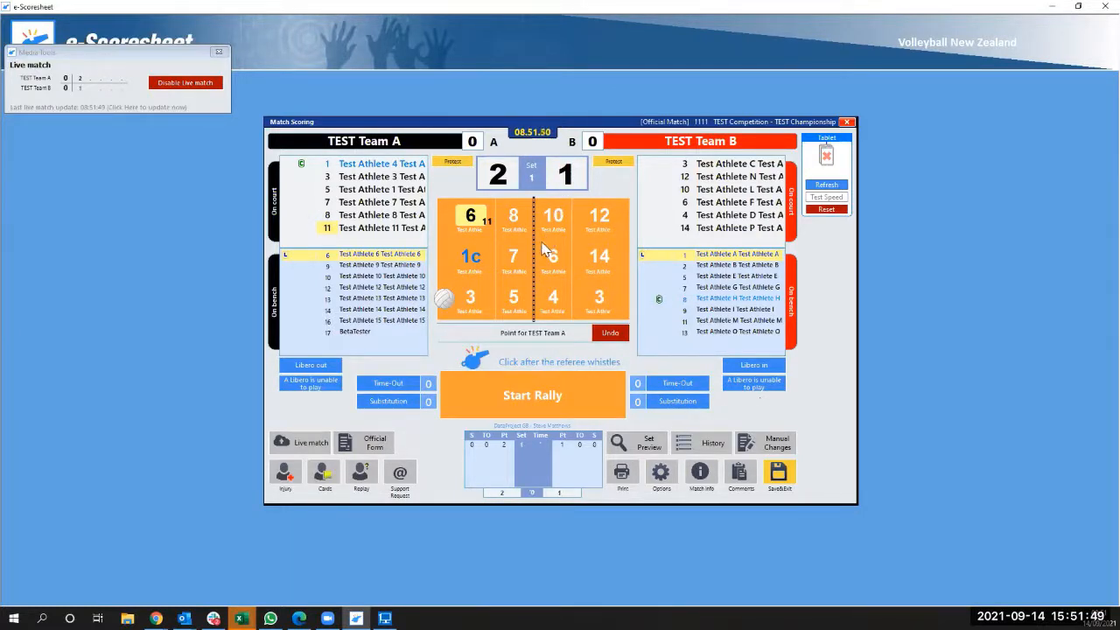
Start the rally again and assign its point to TEST Team A.
{"action": "left_click", "coordinate": [543, 405]}
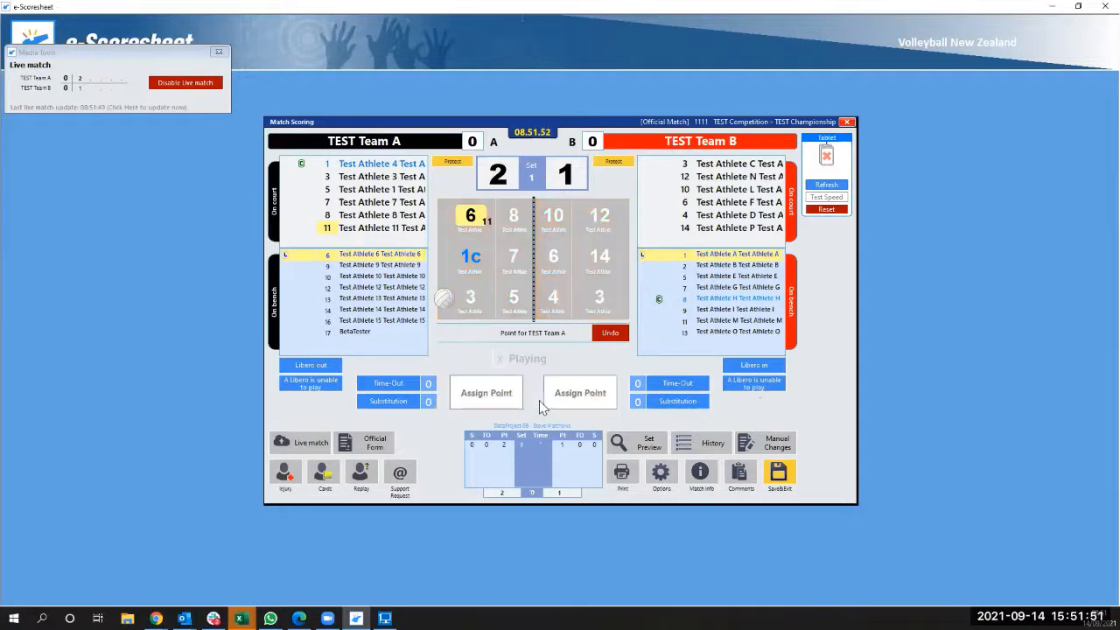
{"action": "left_click", "coordinate": [495, 396]}
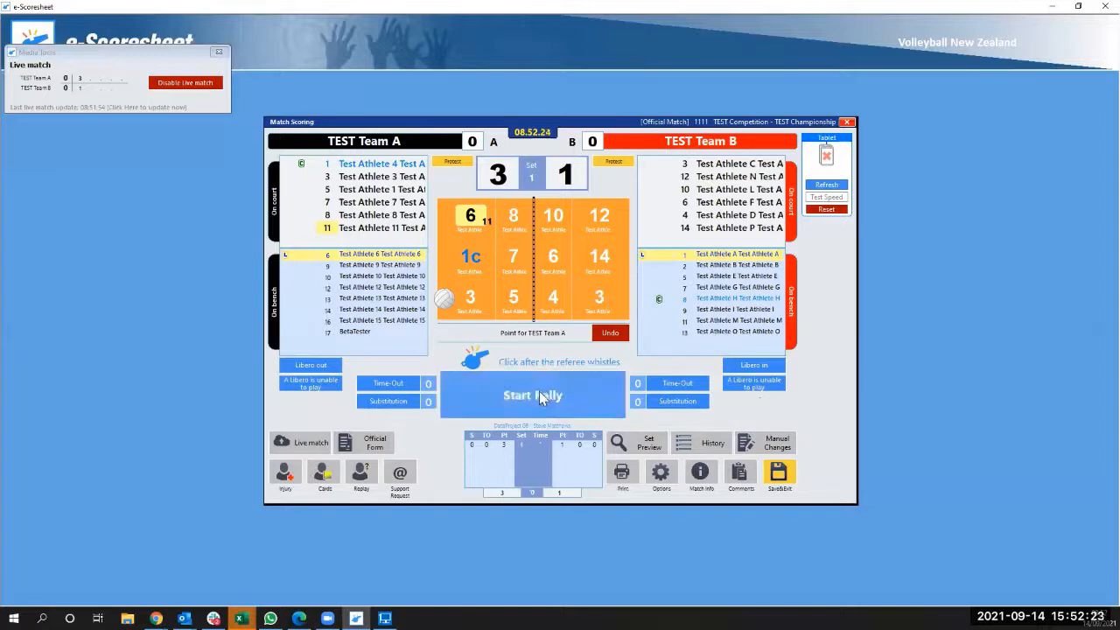
Start a rally, stop it without assigning a point, and record a Replay with no score changes.
{"action": "left_click", "coordinate": [537, 398]}
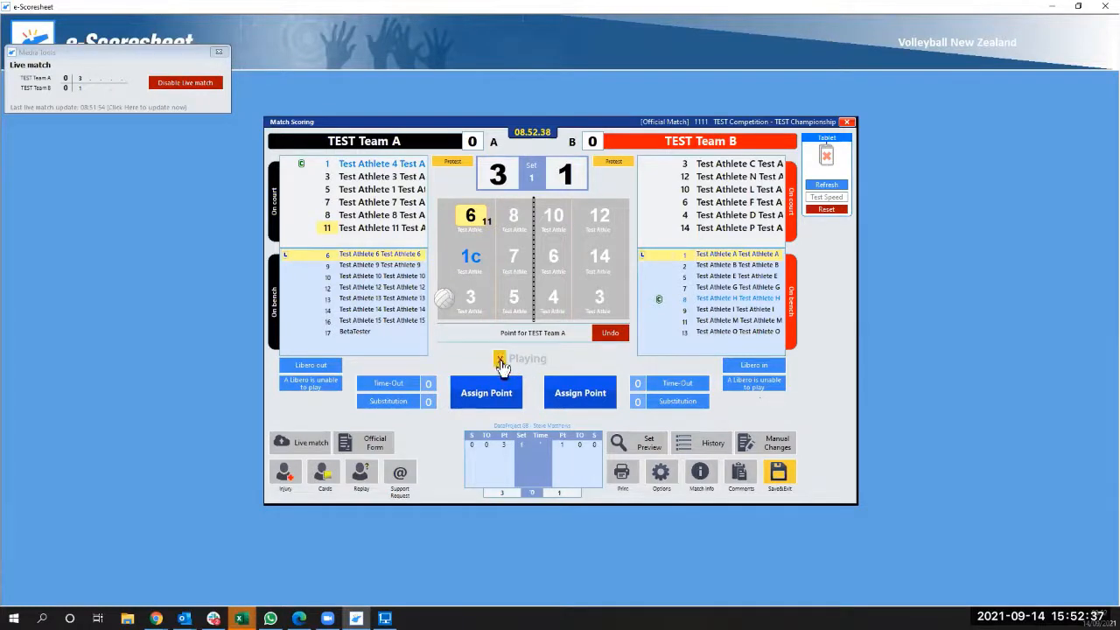
{"action": "left_click", "coordinate": [500, 360]}
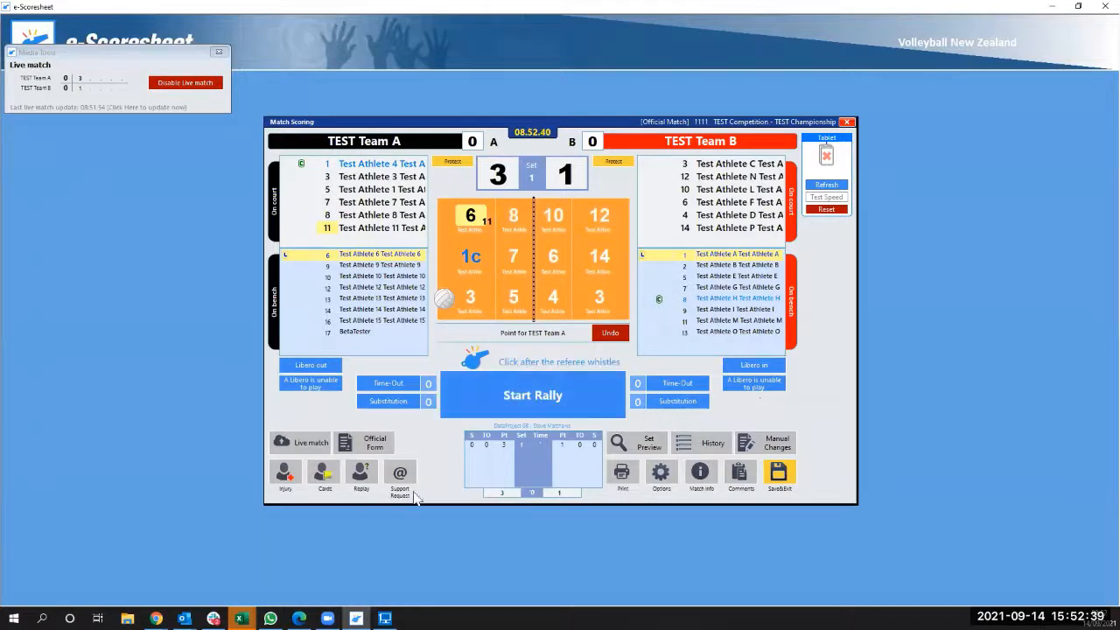
{"action": "left_click", "coordinate": [362, 481]}
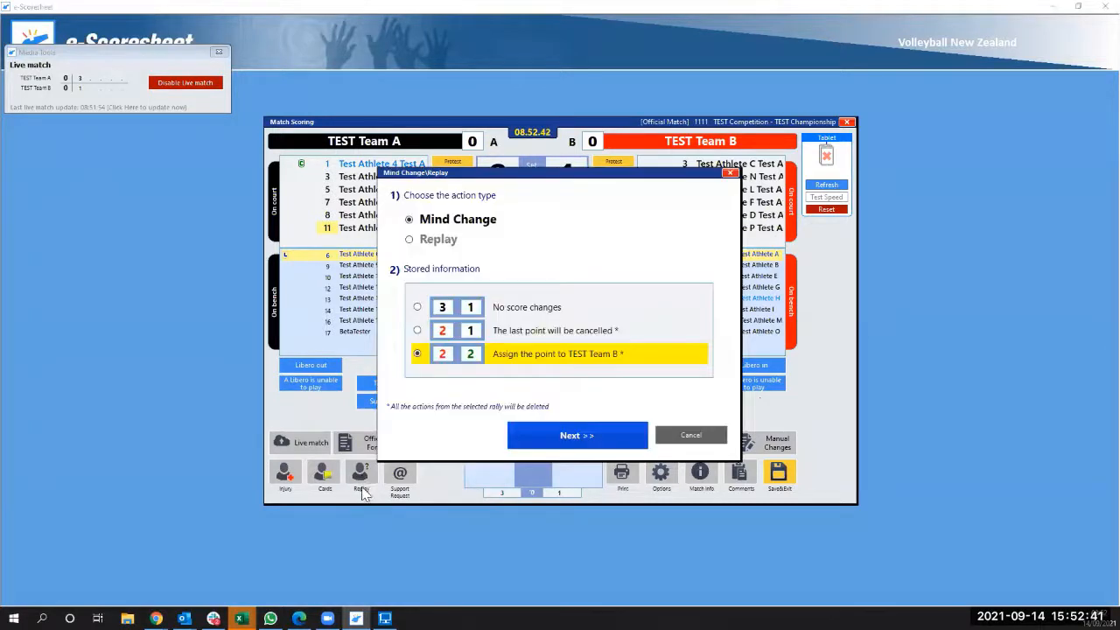
{"action": "left_click", "coordinate": [426, 244]}
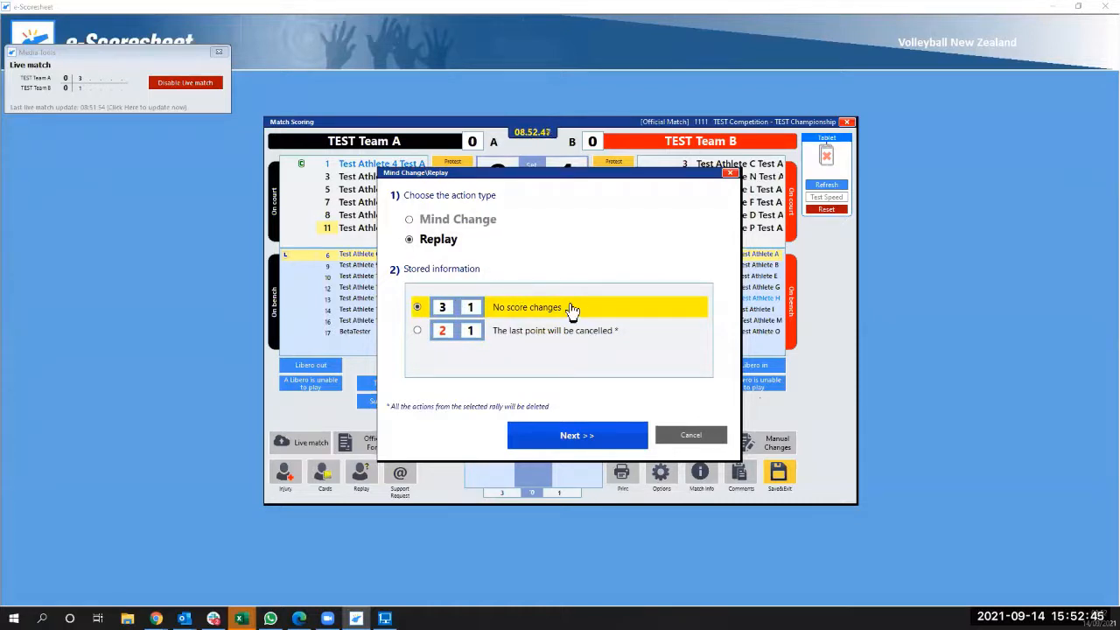
{"action": "left_click", "coordinate": [585, 437]}
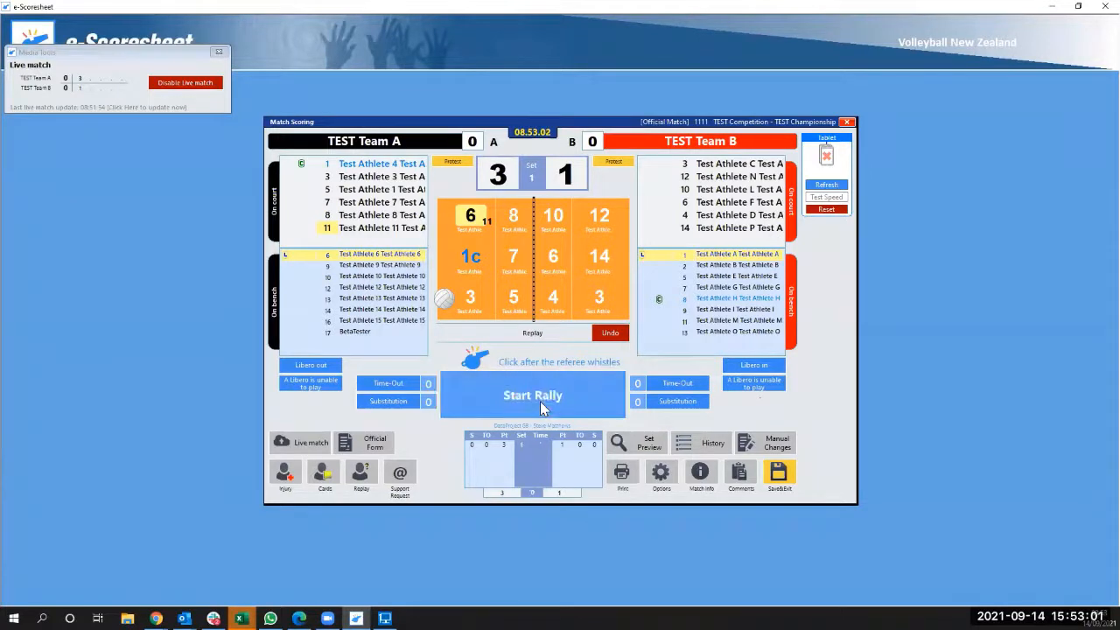
Interrupt another rally without a point and record a second Replay, again keeping the score with No score changes.
{"action": "left_click", "coordinate": [531, 399]}
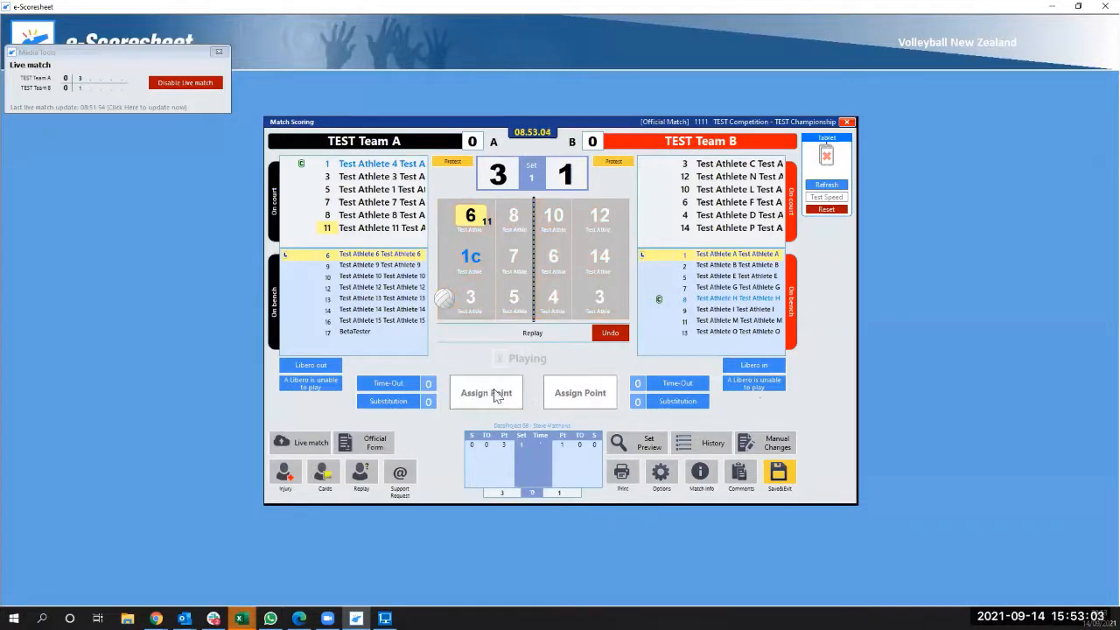
{"action": "left_click", "coordinate": [498, 360]}
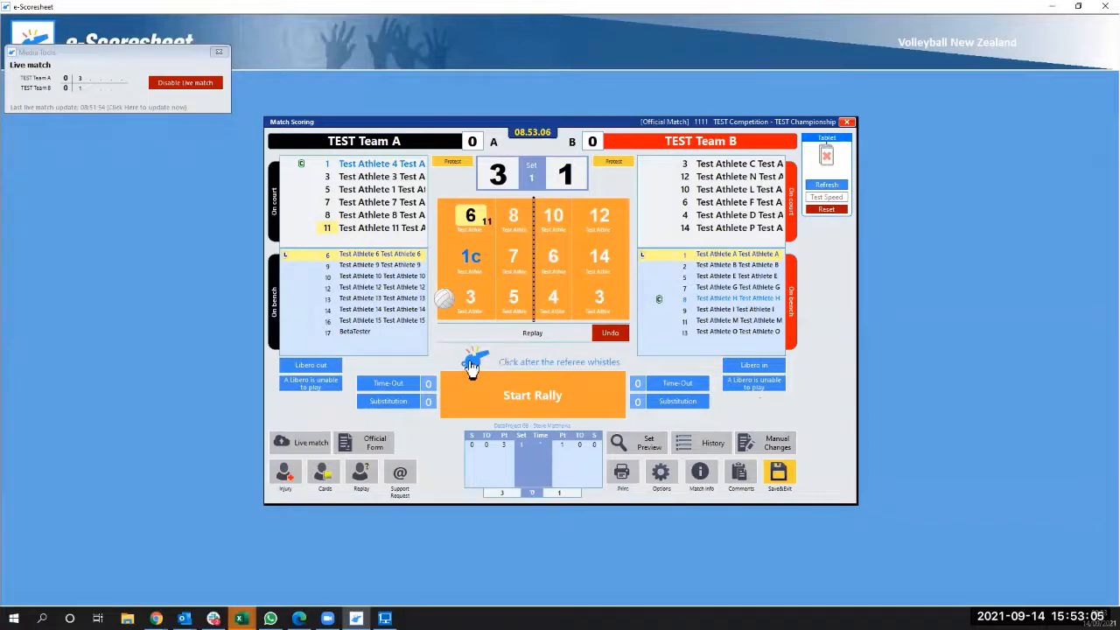
{"action": "left_click", "coordinate": [359, 478]}
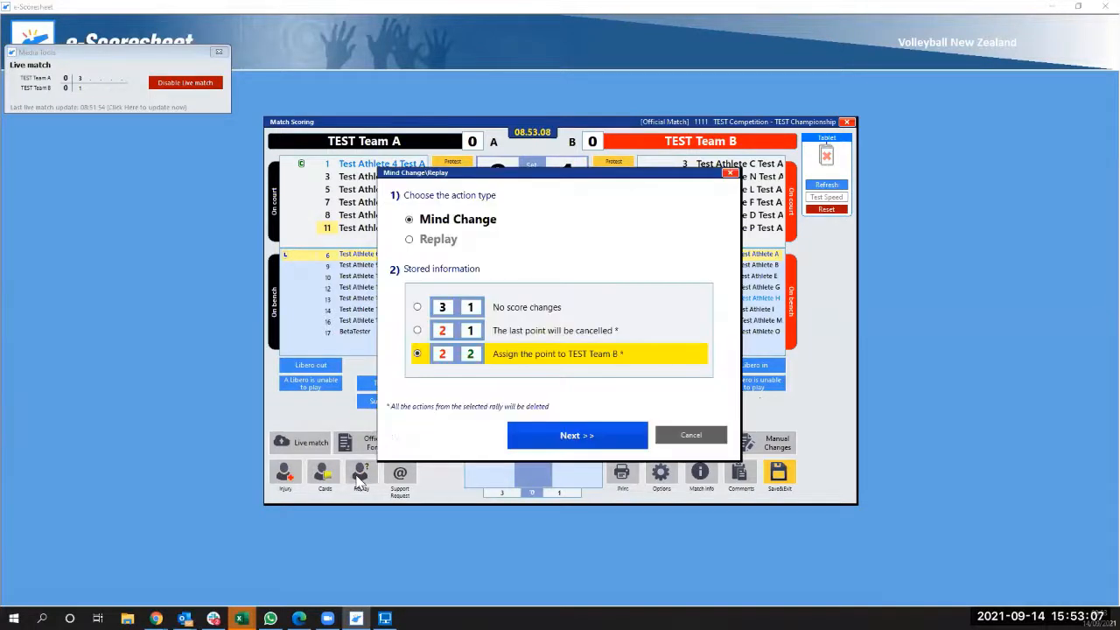
{"action": "left_click", "coordinate": [445, 241]}
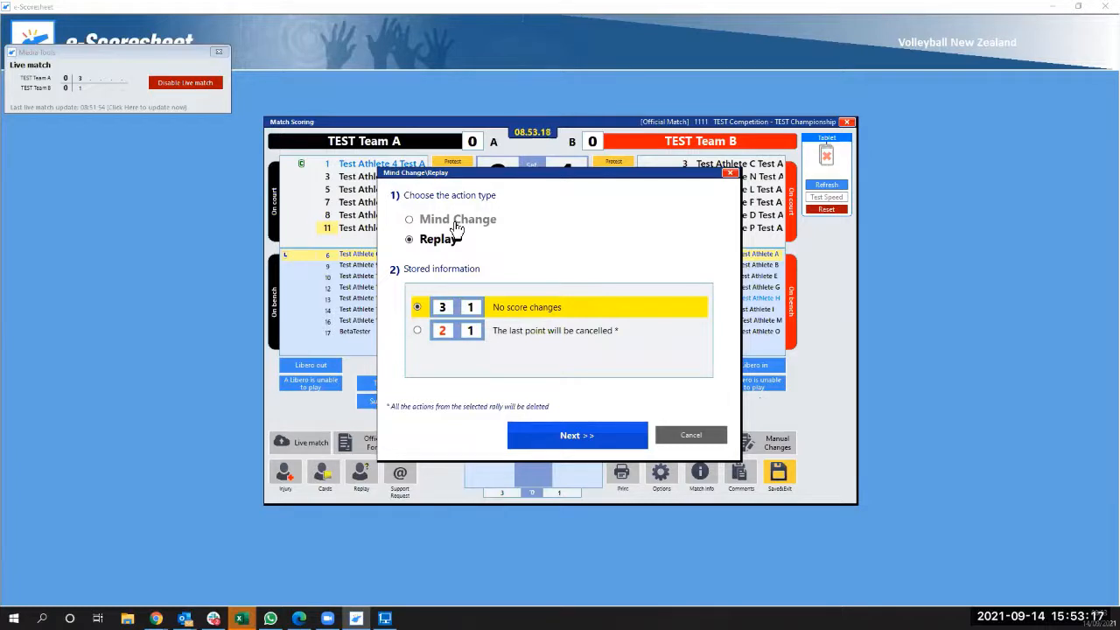
{"action": "left_click", "coordinate": [581, 435]}
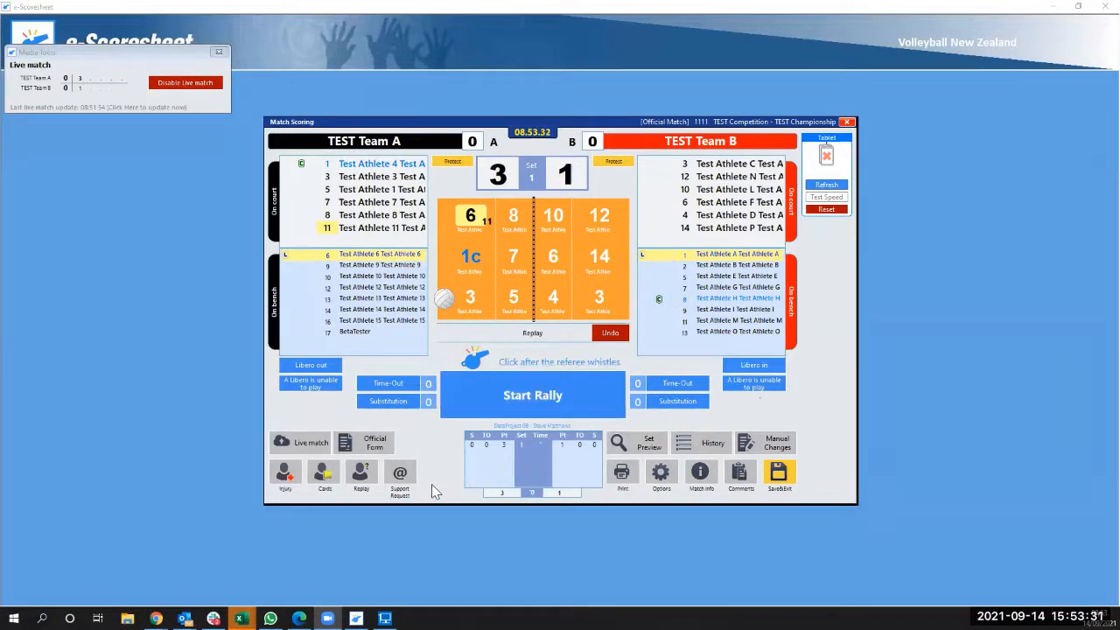
Start the replayed rally and assign the point to TEST Team B.
{"action": "left_click", "coordinate": [556, 397]}
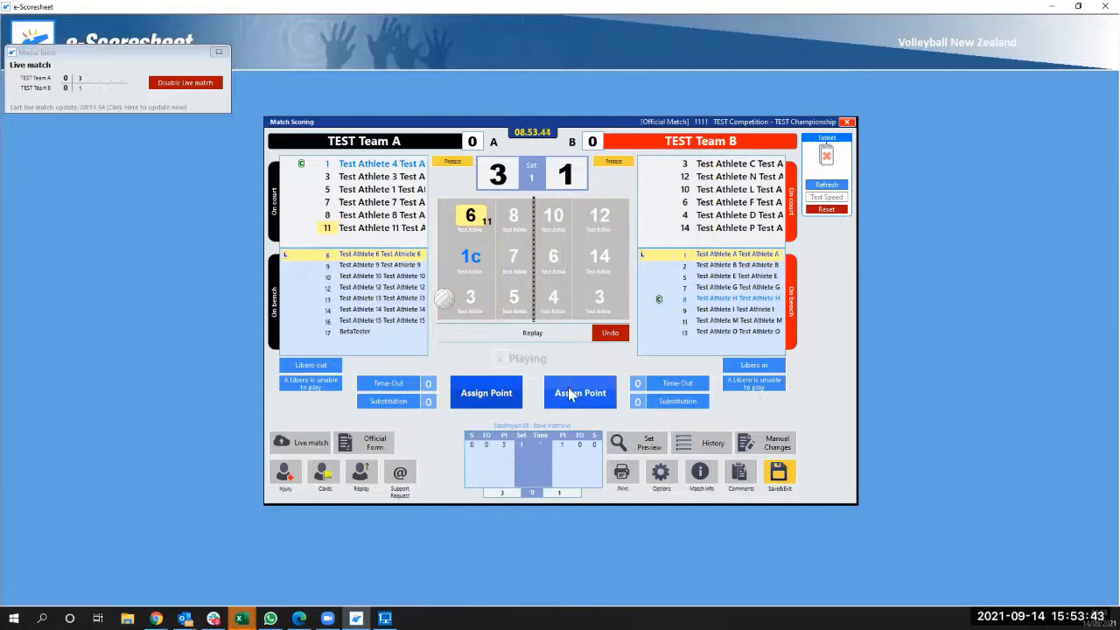
{"action": "left_click", "coordinate": [570, 393]}
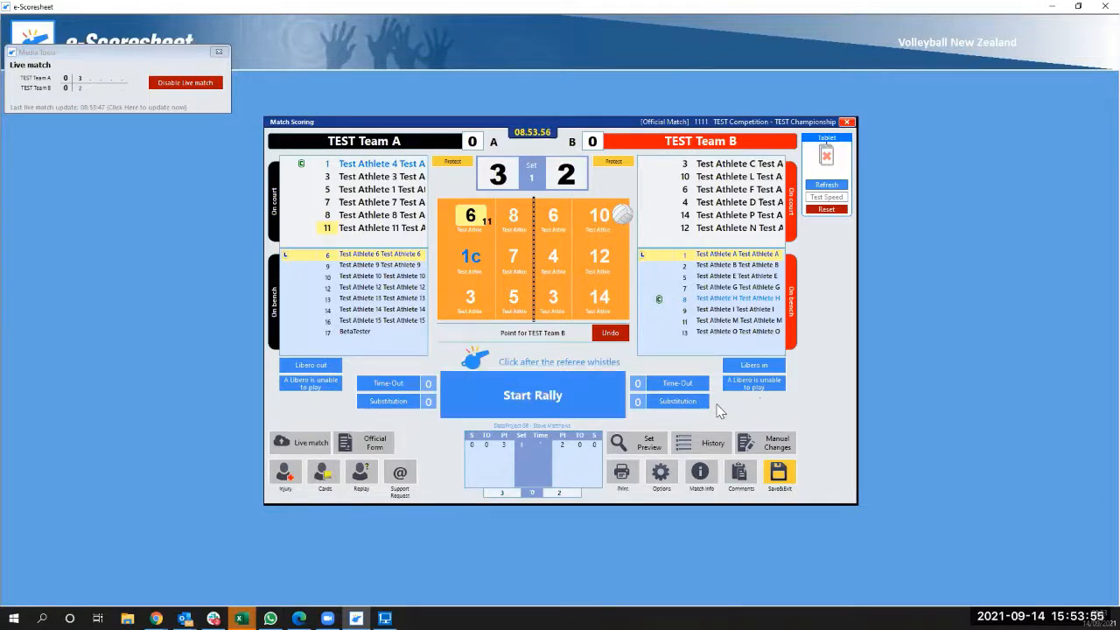
Substitute player 11 for player 10 in TEST Team B, and undo the substitution.
{"action": "left_click", "coordinate": [685, 402]}
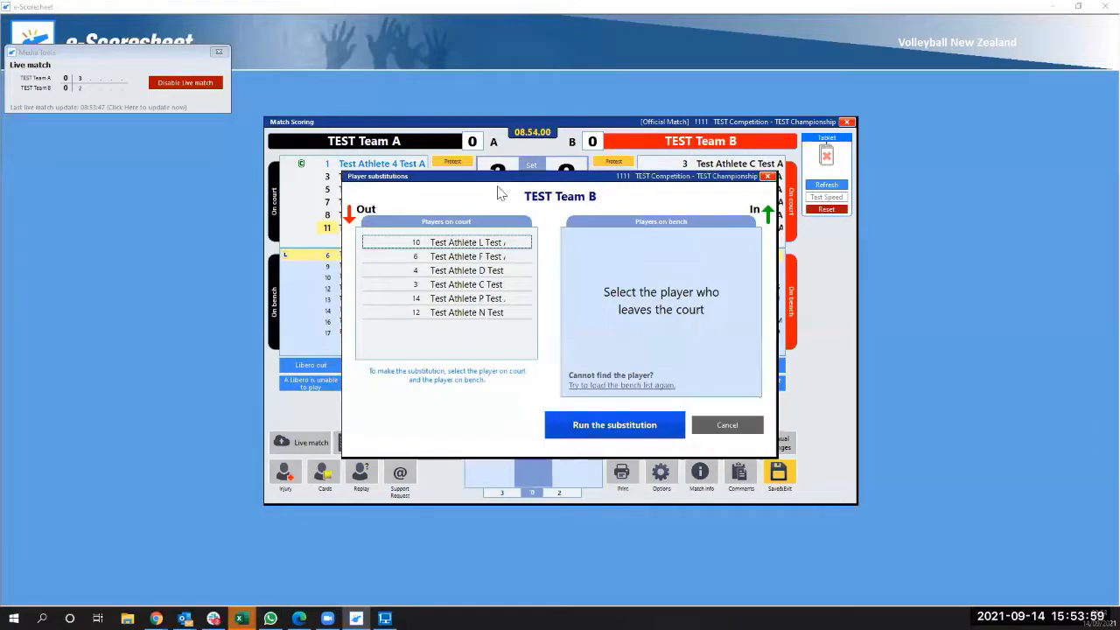
{"action": "left_click_drag", "start_coordinate": [522, 186], "coordinate": [845, 188]}
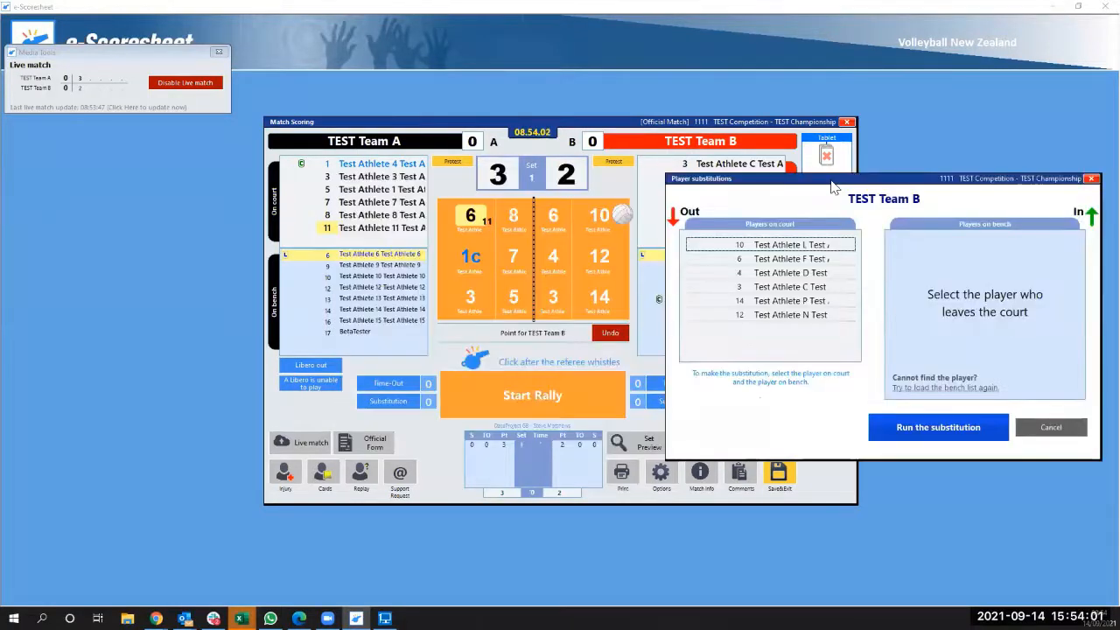
{"action": "left_click", "coordinate": [938, 435]}
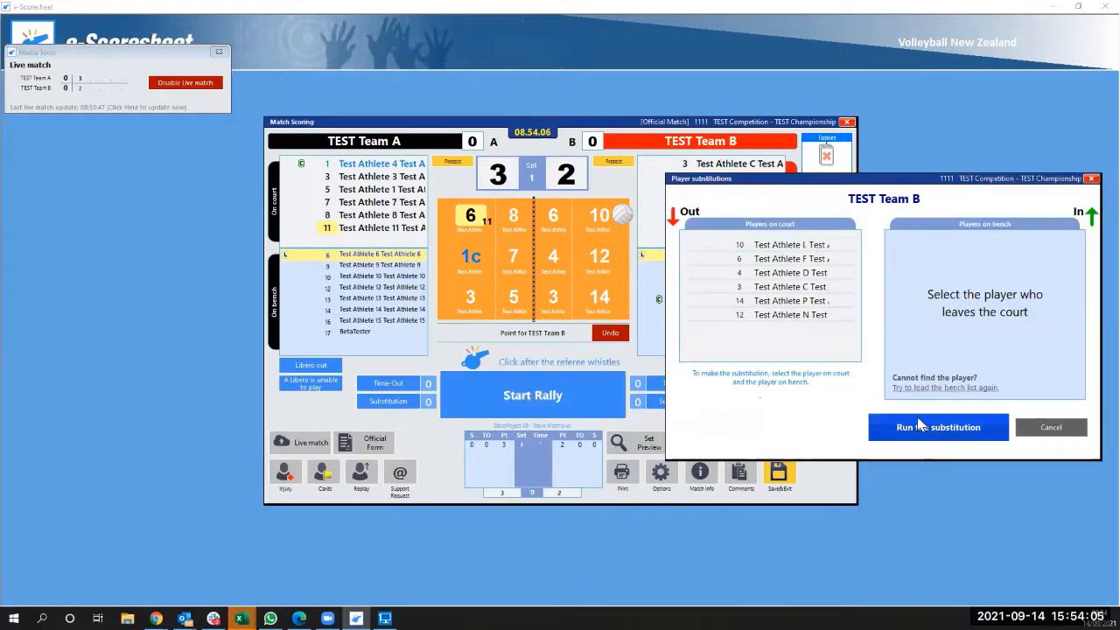
{"action": "left_click", "coordinate": [768, 248]}
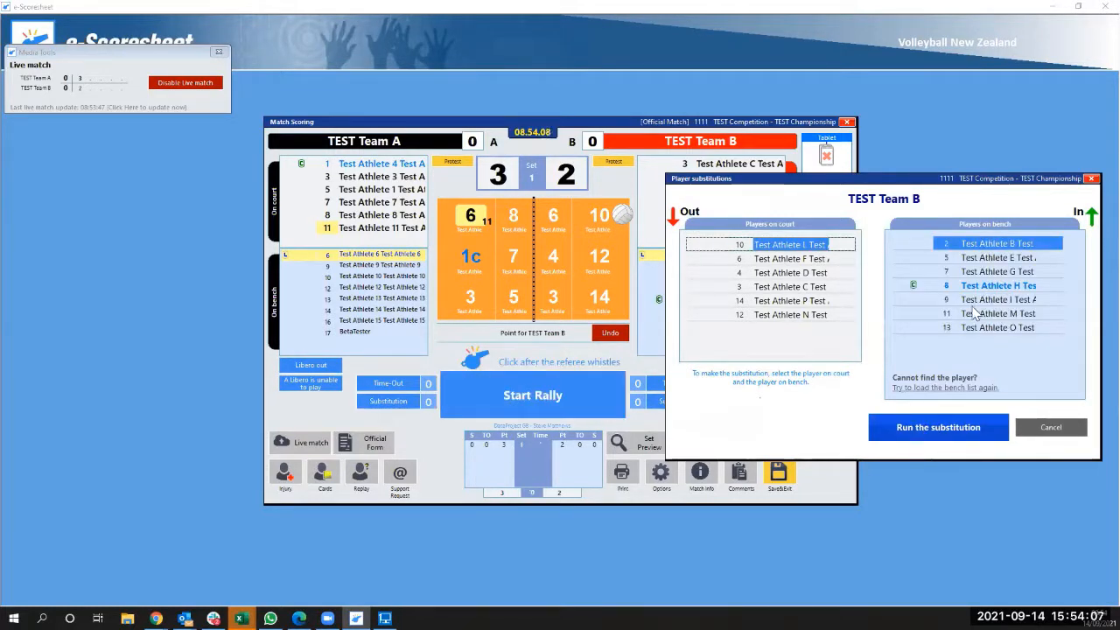
{"action": "left_click", "coordinate": [976, 315]}
{"action": "left_click", "coordinate": [948, 429]}
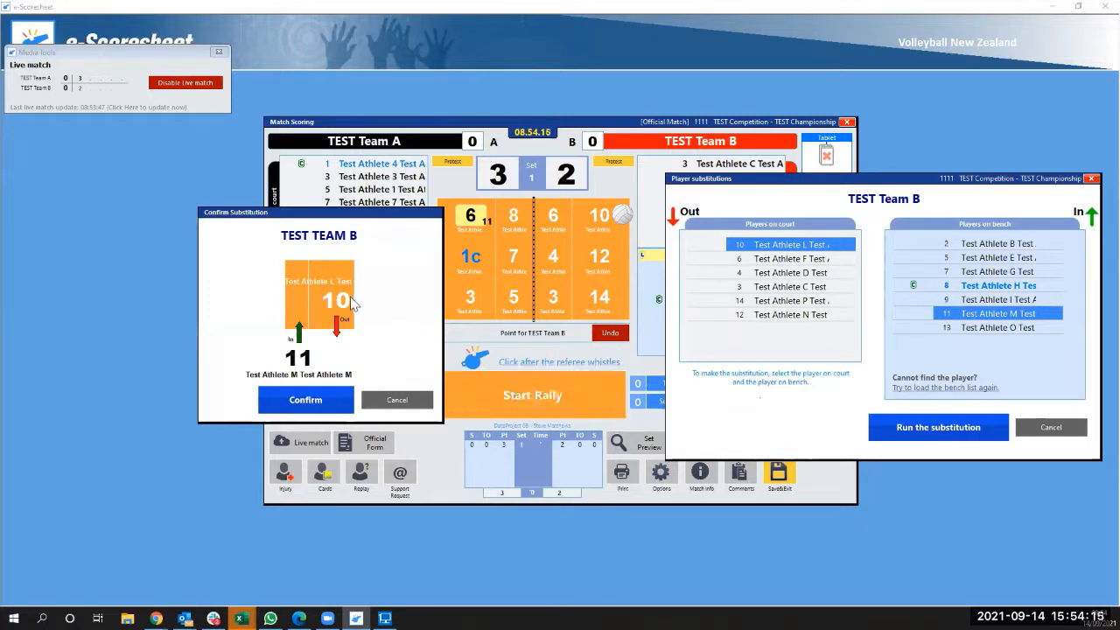
{"action": "left_click", "coordinate": [315, 400]}
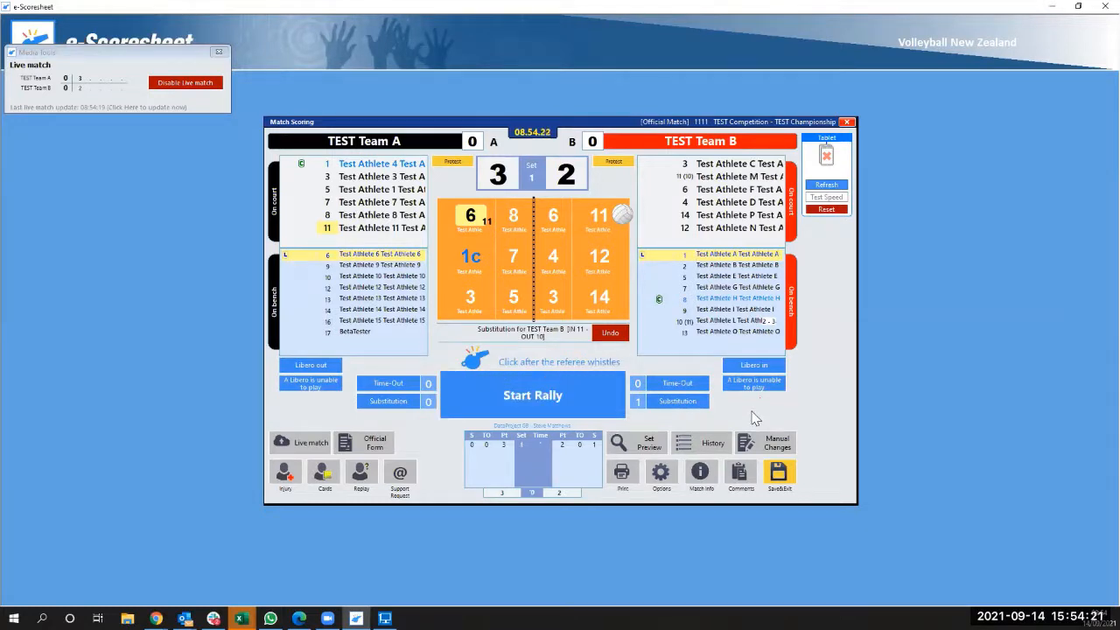
{"action": "left_click", "coordinate": [612, 337]}
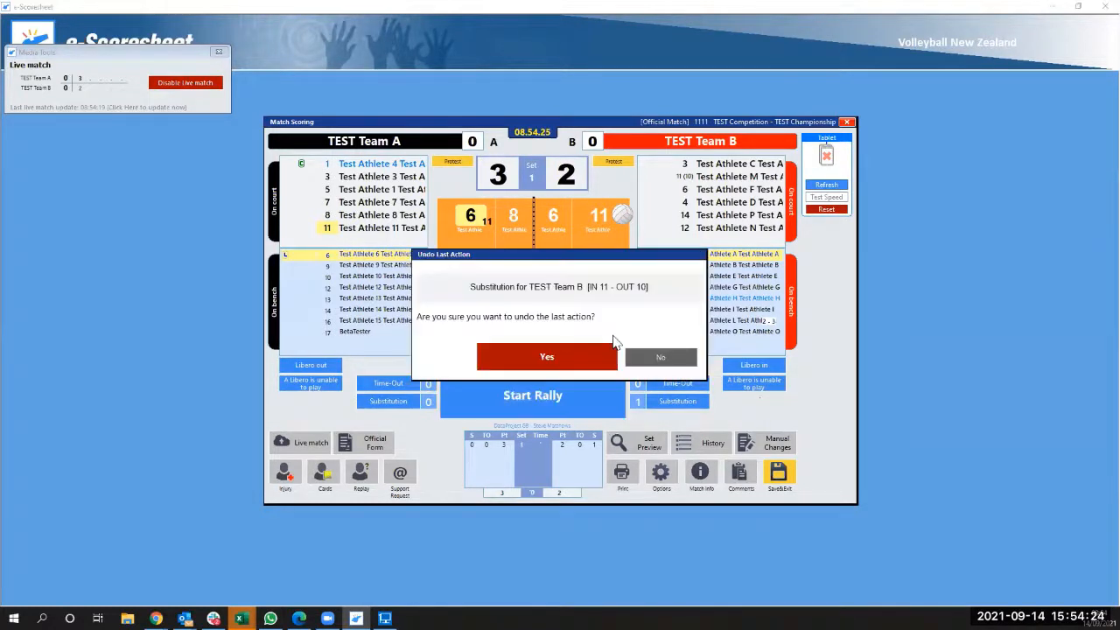
{"action": "left_click", "coordinate": [567, 362]}
Substitute player 13 for player 10 in TEST Team B and confirm the substitution.
{"action": "left_click", "coordinate": [680, 403]}
{"action": "left_click", "coordinate": [450, 245]}
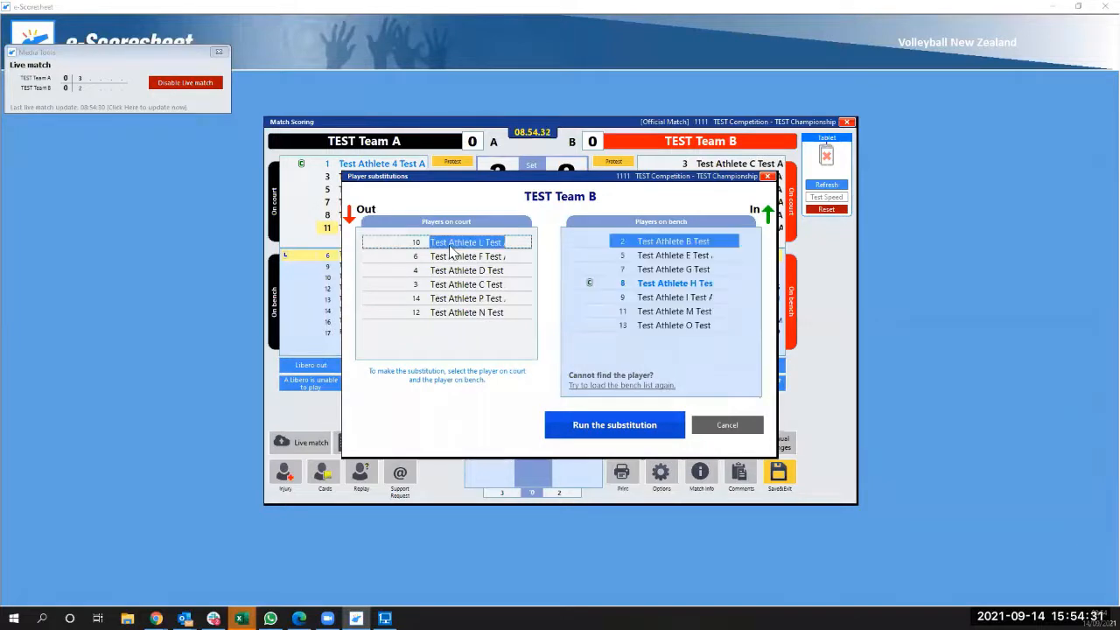
{"action": "left_click", "coordinate": [663, 328]}
{"action": "left_click", "coordinate": [623, 423]}
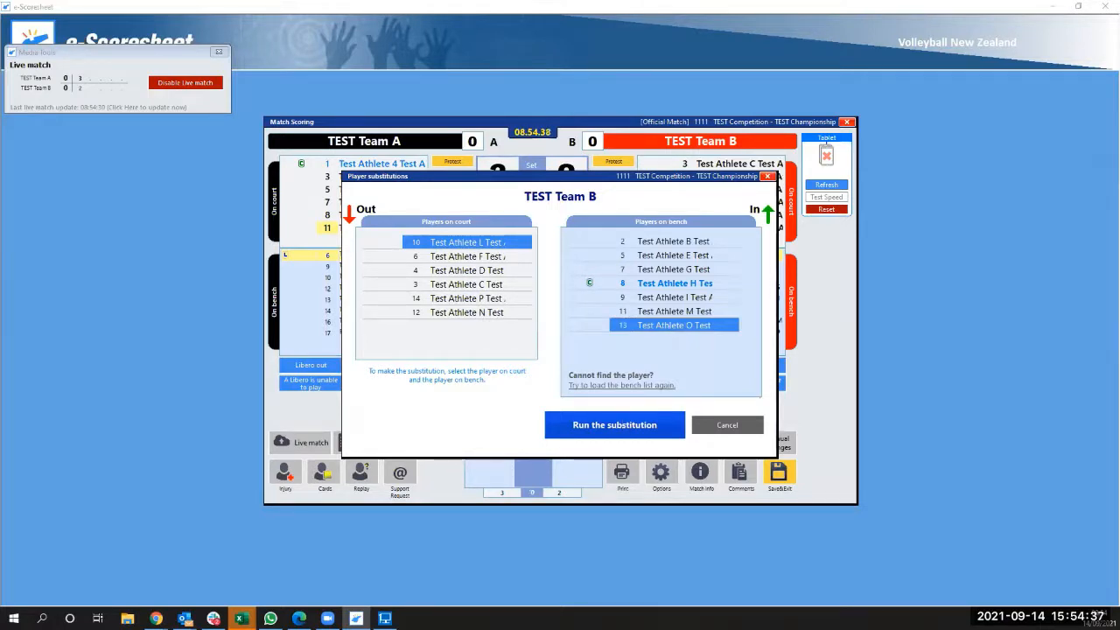
{"action": "left_click", "coordinate": [362, 453]}
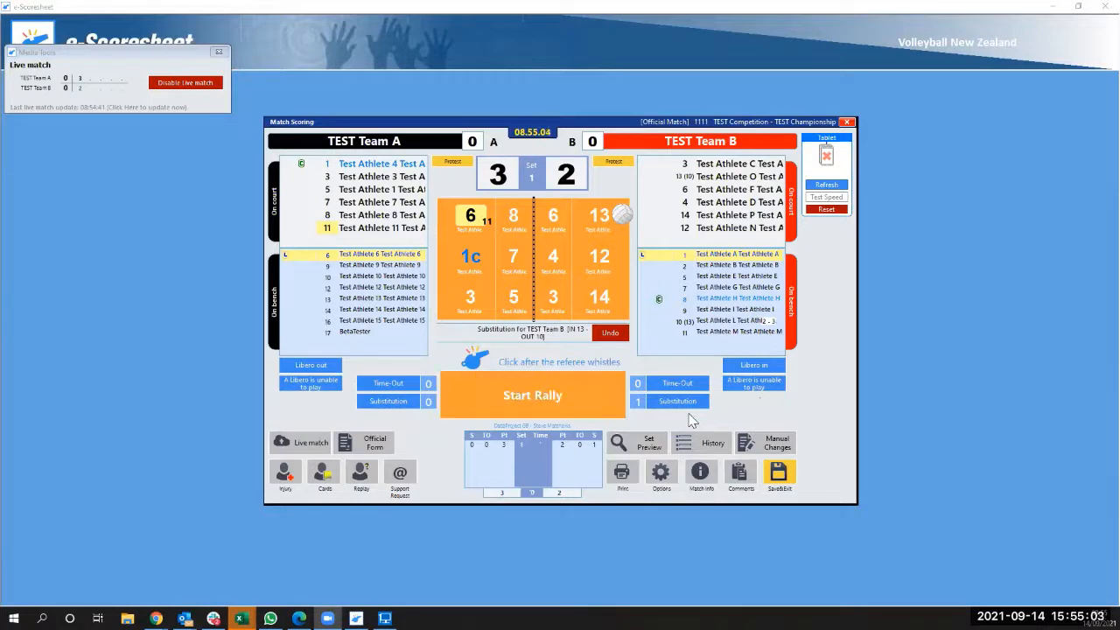
Award a rally point to TEST Team A, replace libero 6 with player 11, and decline the libero entry for TEST Team B.
{"action": "left_click", "coordinate": [546, 399]}
{"action": "left_click", "coordinate": [491, 393]}
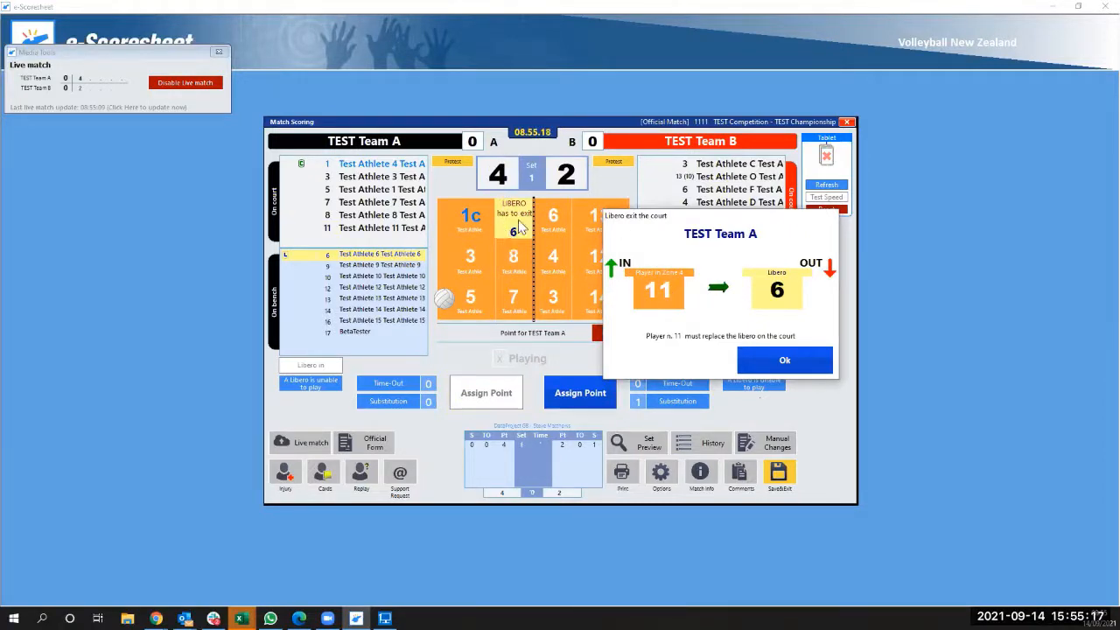
{"action": "left_click", "coordinate": [785, 363]}
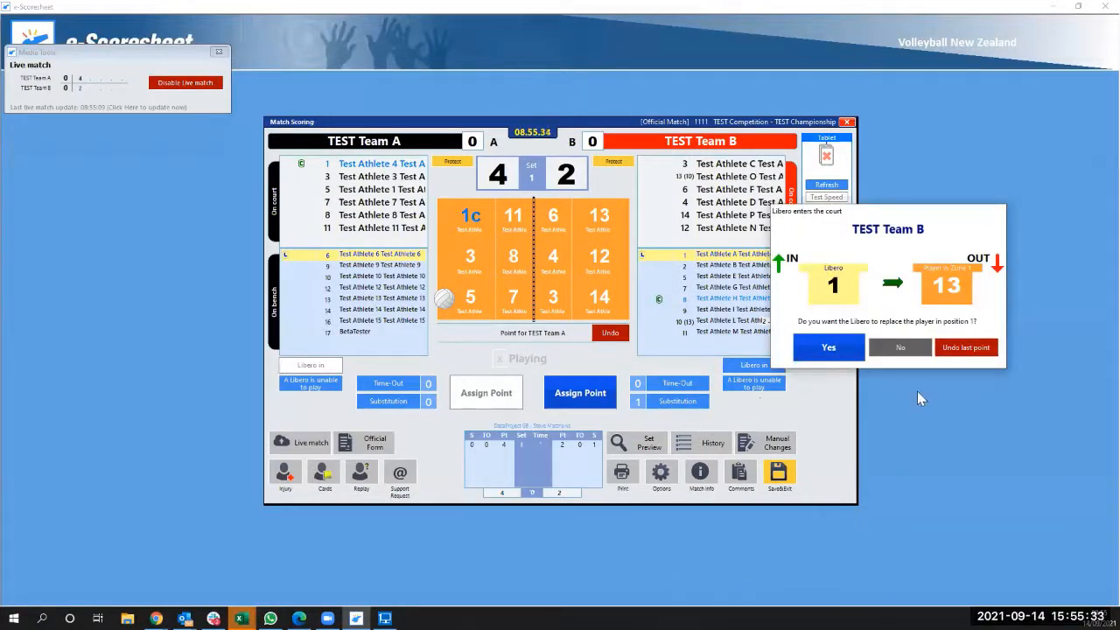
{"action": "left_click", "coordinate": [901, 348]}
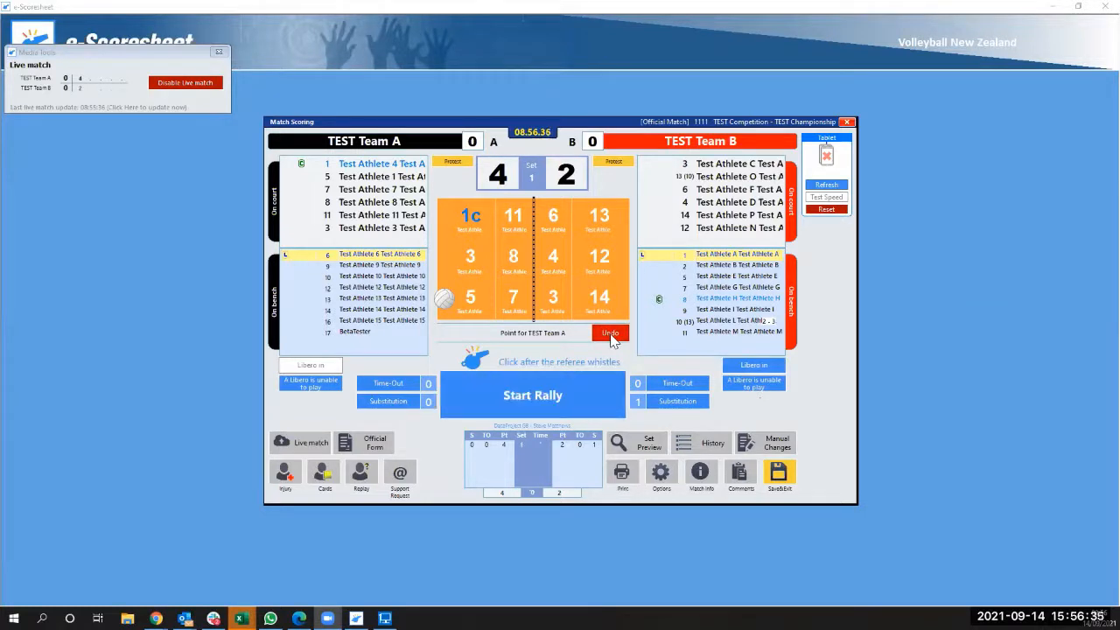
Undo the last three actions: TEST Team A's point, TEST Team B's substitution of 13 for 10, and TEST Team B's point.
{"action": "left_click", "coordinate": [611, 336]}
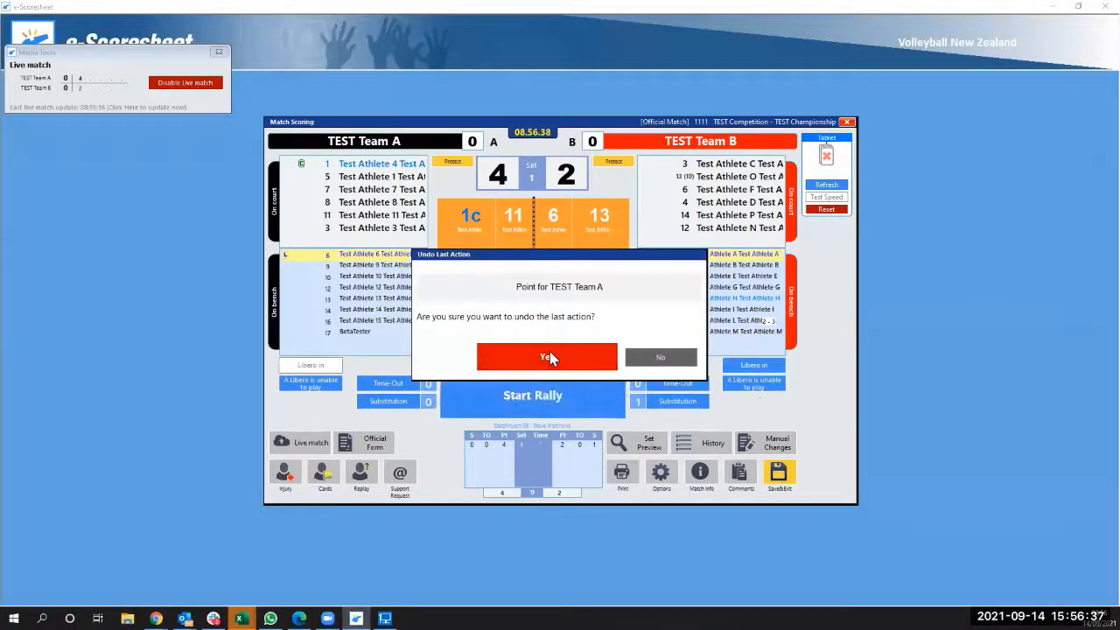
{"action": "left_click", "coordinate": [549, 353]}
{"action": "left_click", "coordinate": [616, 333]}
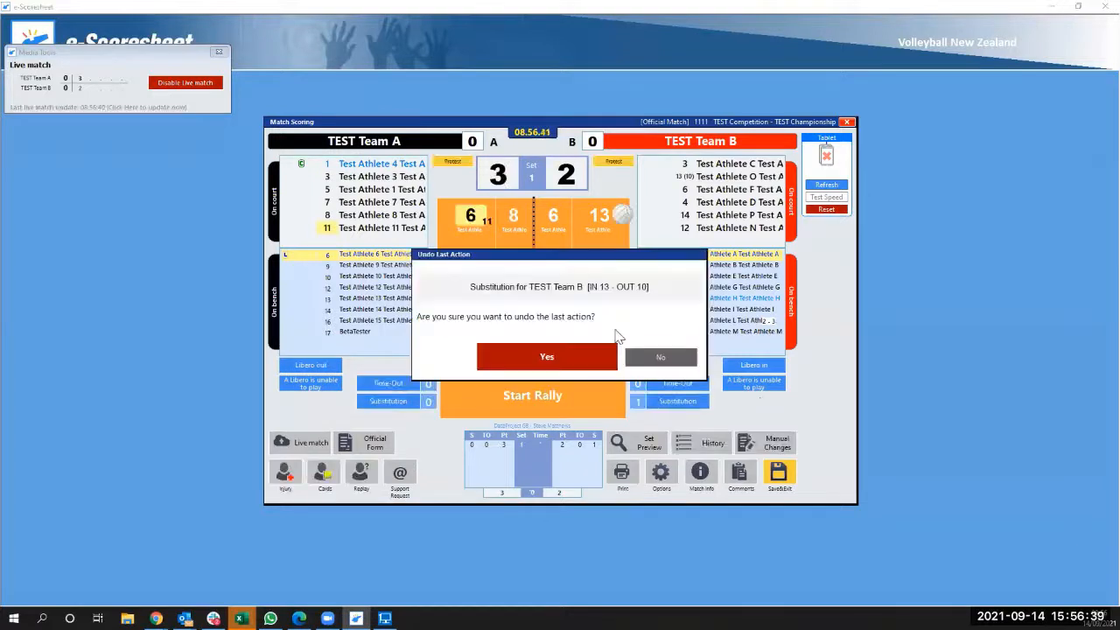
{"action": "left_click", "coordinate": [569, 355]}
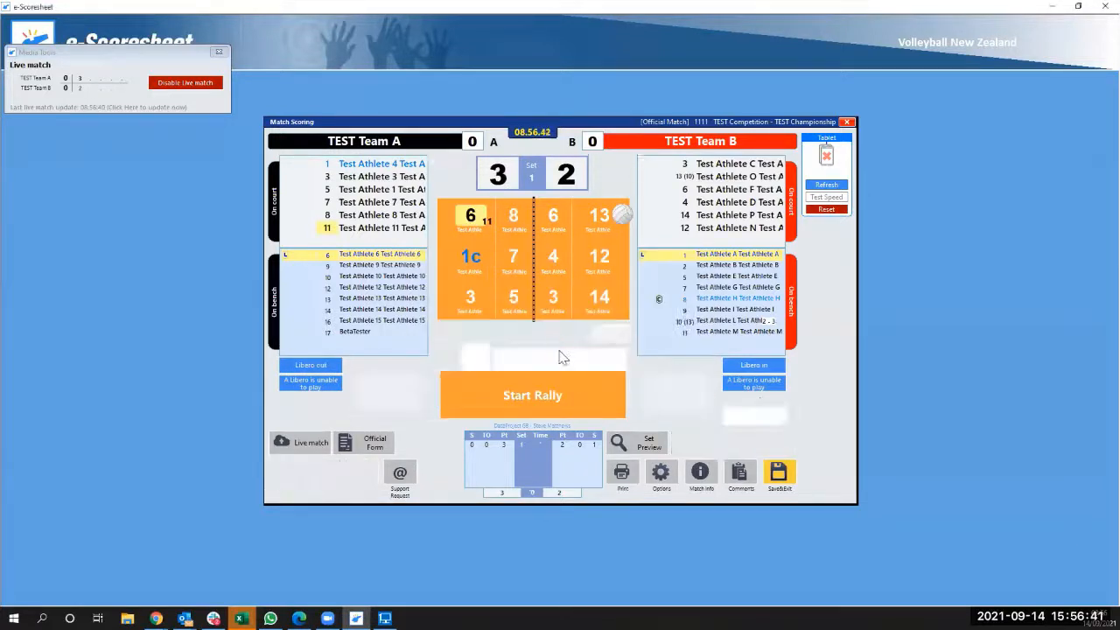
{"action": "left_click", "coordinate": [621, 339]}
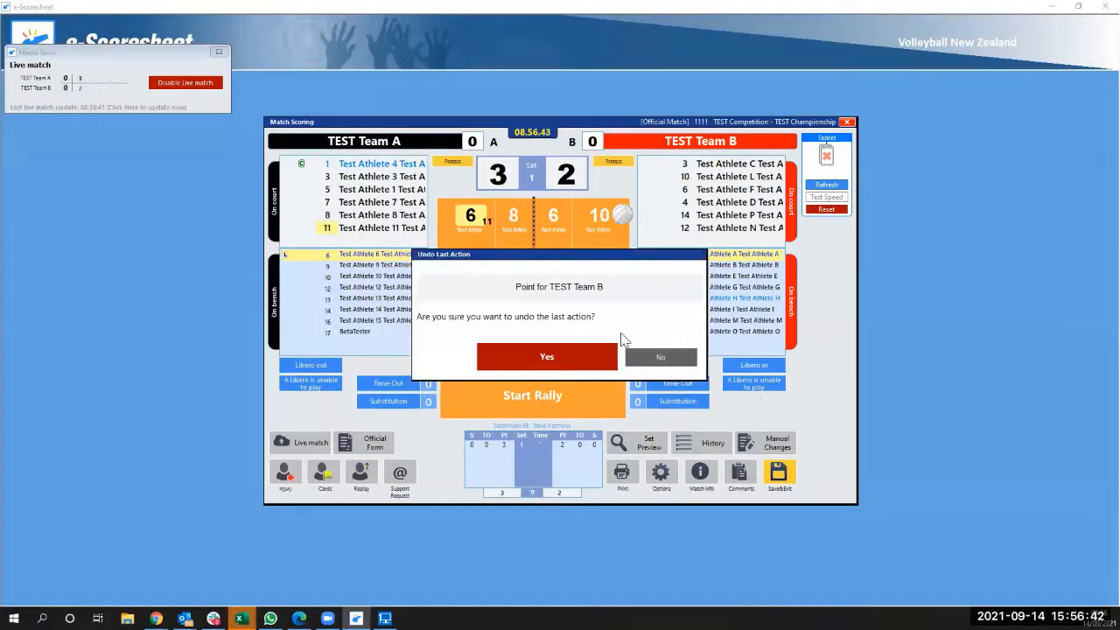
{"action": "left_click", "coordinate": [550, 359]}
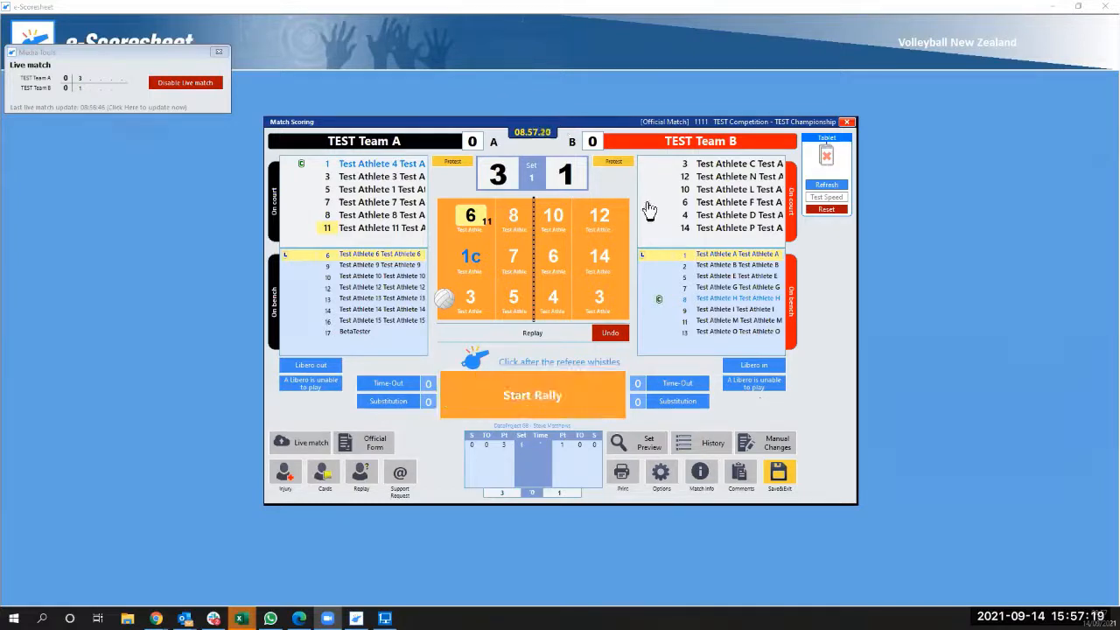
Start the replayed rally and assign the point to TEST Team A.
{"action": "left_click", "coordinate": [532, 399]}
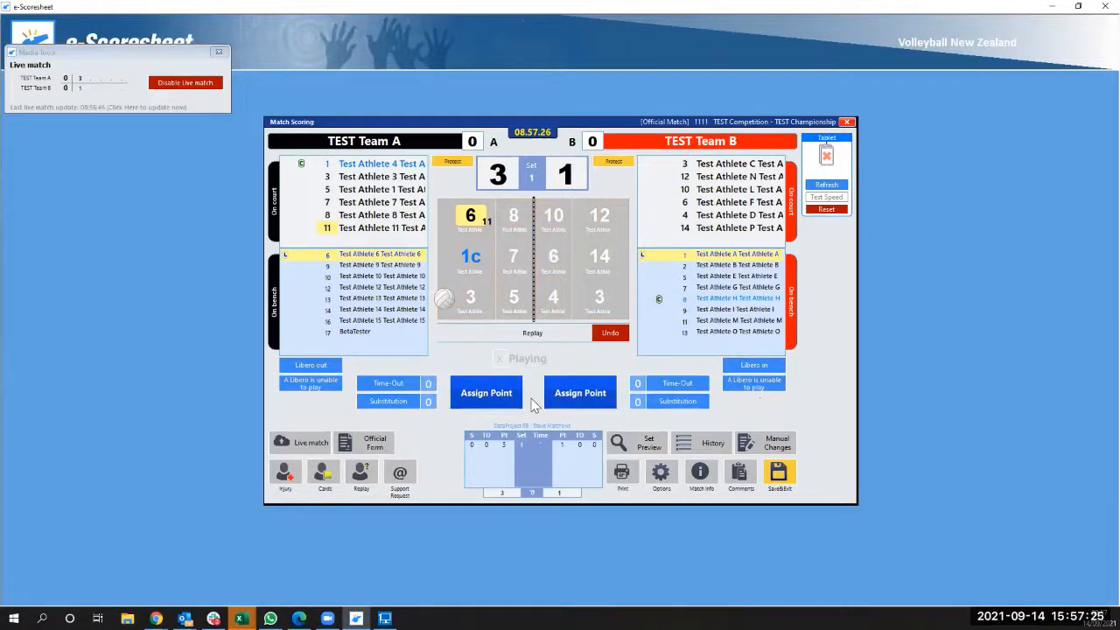
{"action": "left_click", "coordinate": [515, 398]}
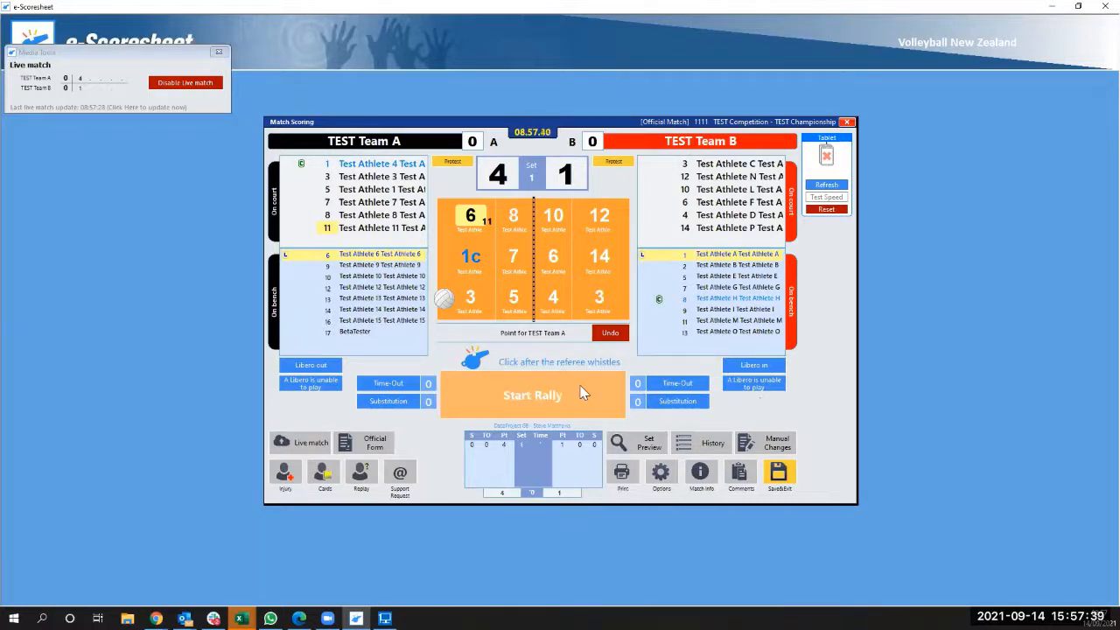
Sanction TEST Team B with a Delay Warning/Penalty without adding comments, and undo the sanction.
{"action": "left_click", "coordinate": [322, 480]}
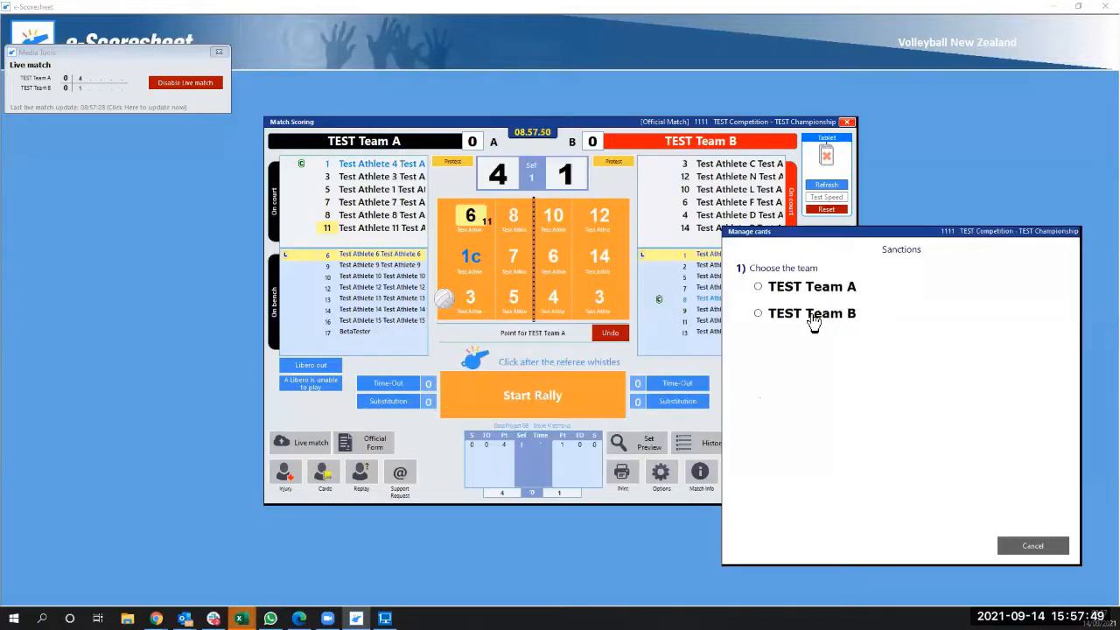
{"action": "left_click", "coordinate": [813, 320]}
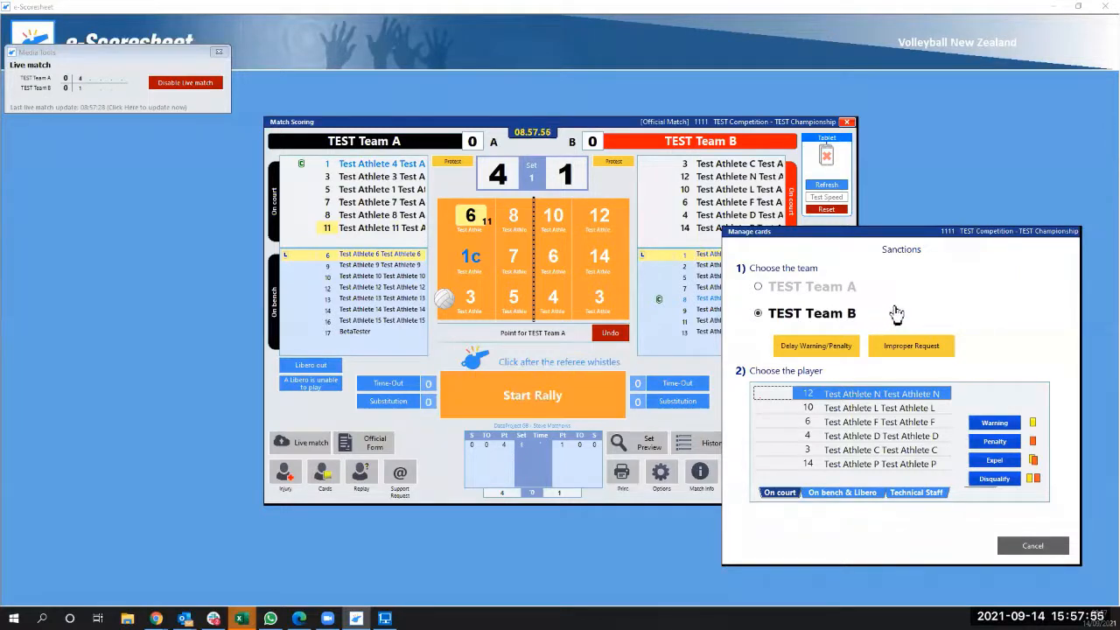
{"action": "left_click", "coordinate": [821, 350]}
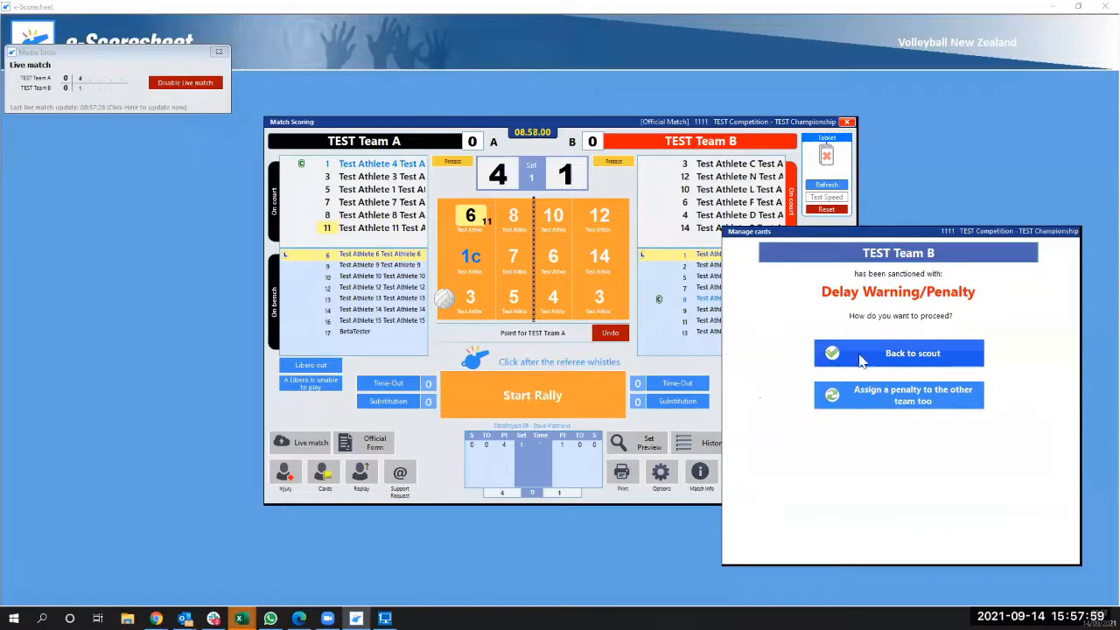
{"action": "left_click", "coordinate": [904, 355]}
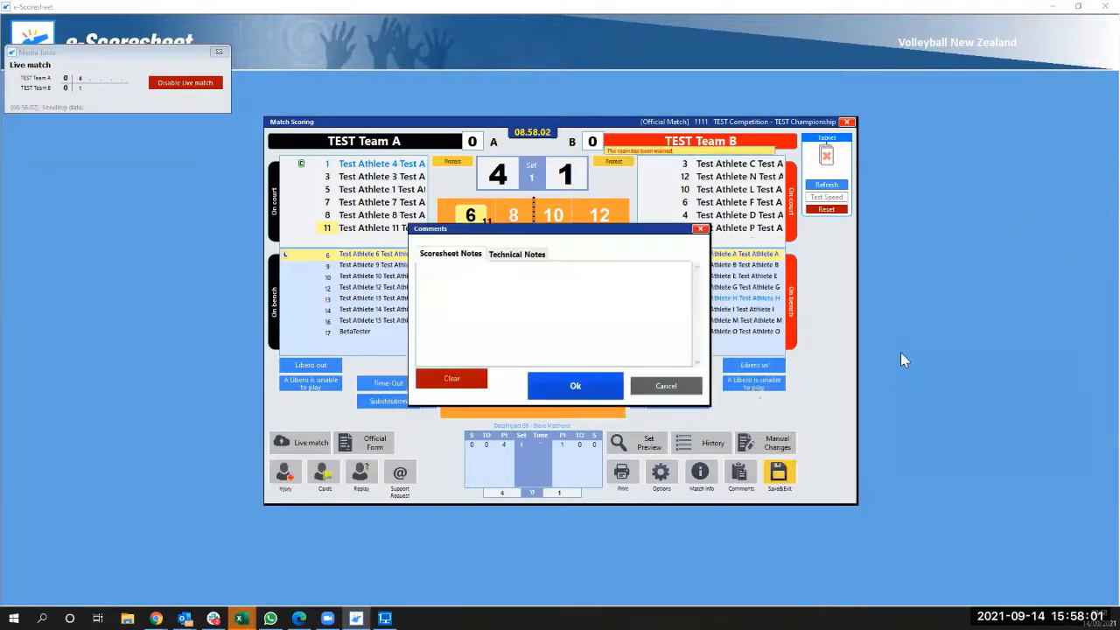
{"action": "left_click", "coordinate": [575, 388]}
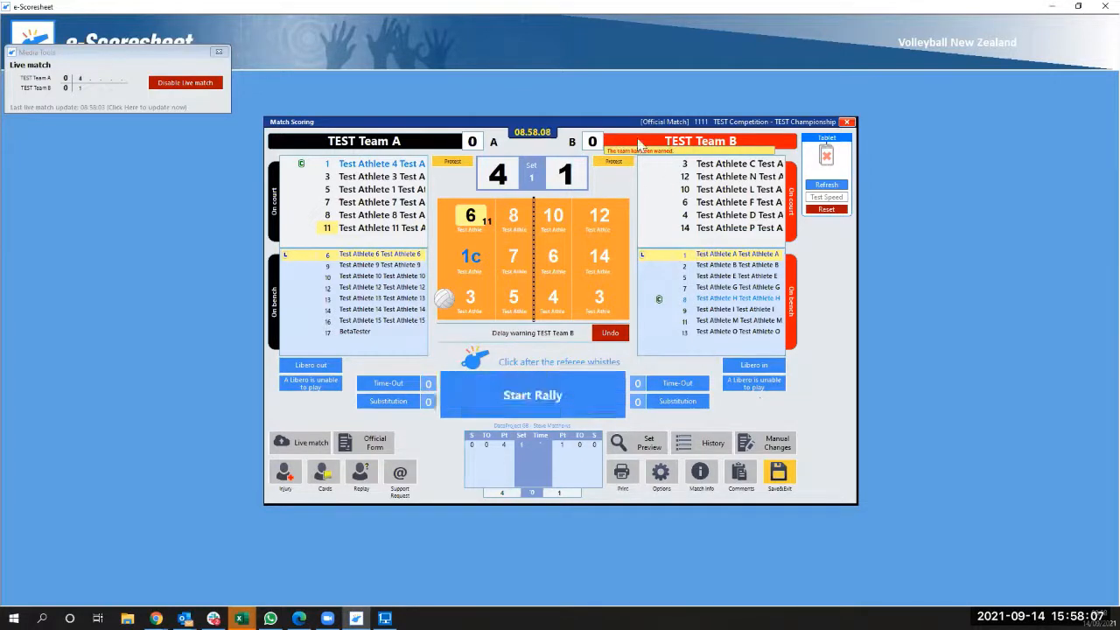
{"action": "left_click", "coordinate": [616, 334]}
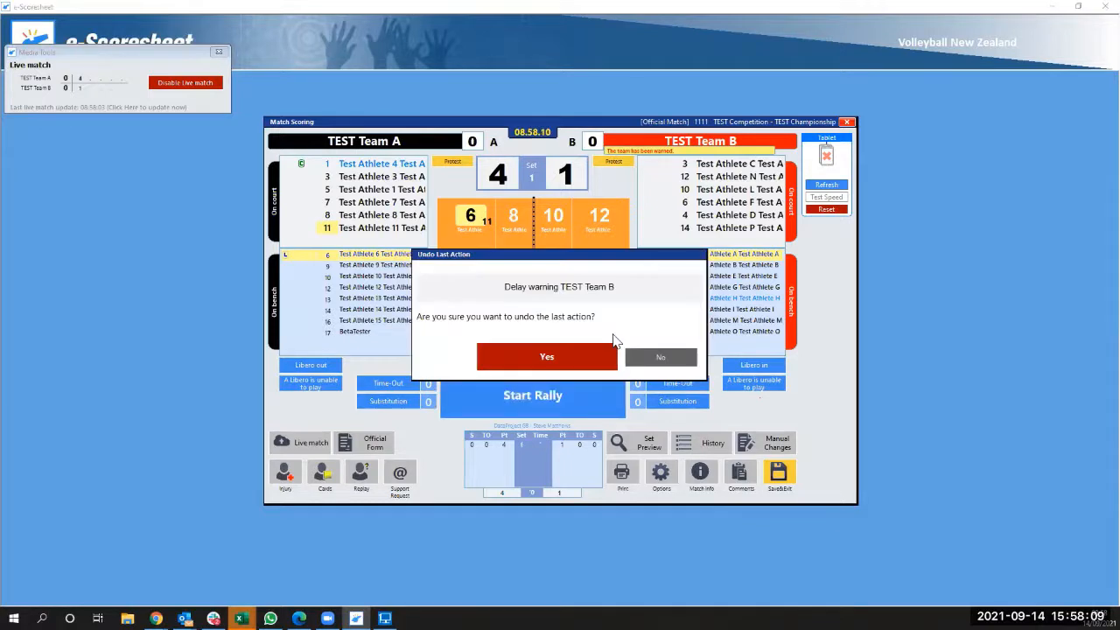
{"action": "left_click", "coordinate": [563, 356]}
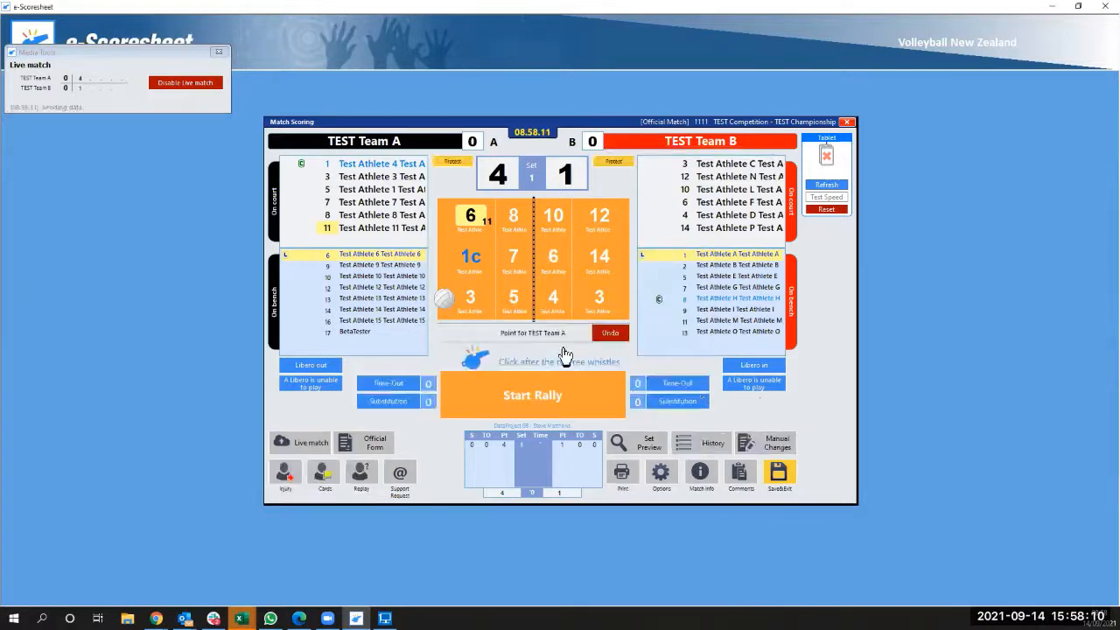
Give player 6 of TEST Team B a Warning, confirm it, and go back to scout.
{"action": "left_click", "coordinate": [322, 476]}
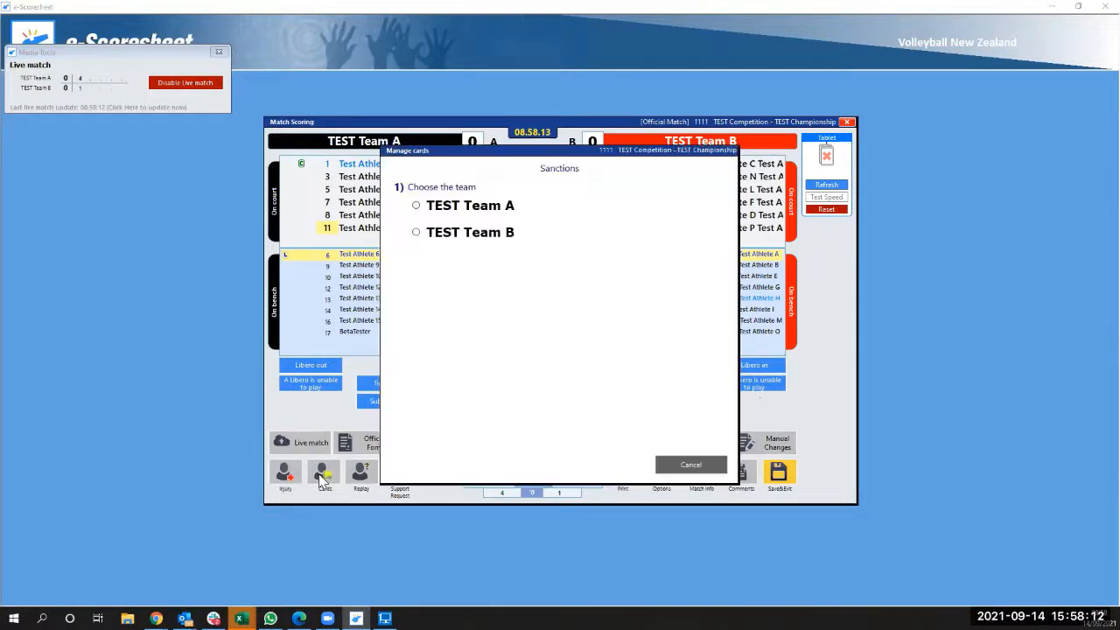
{"action": "left_click", "coordinate": [474, 235]}
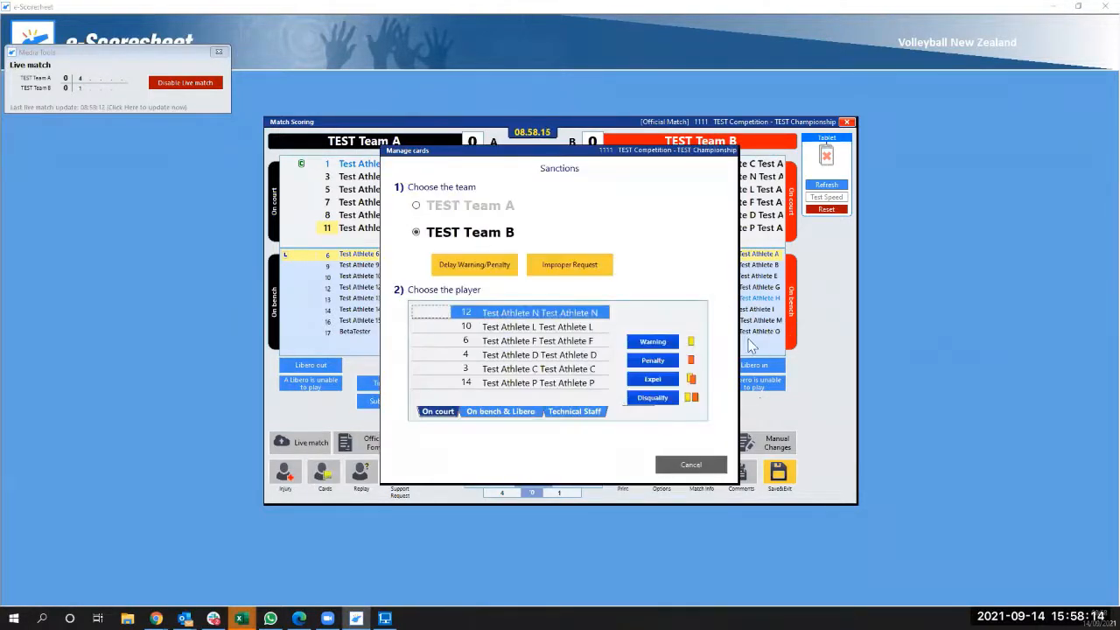
{"action": "left_click", "coordinate": [521, 342]}
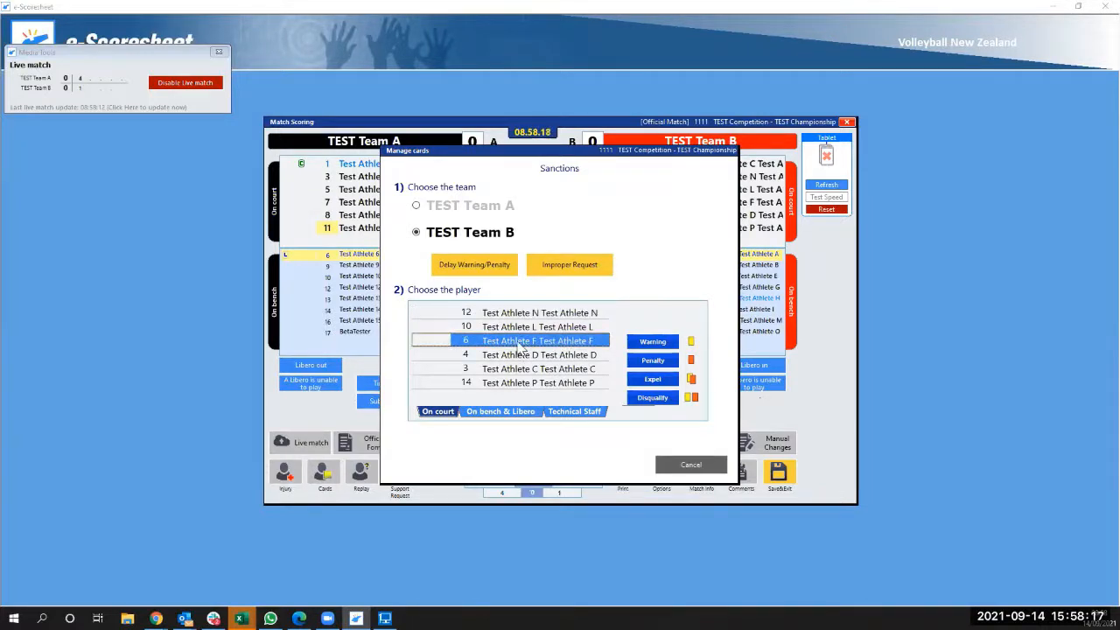
{"action": "left_click", "coordinate": [647, 343]}
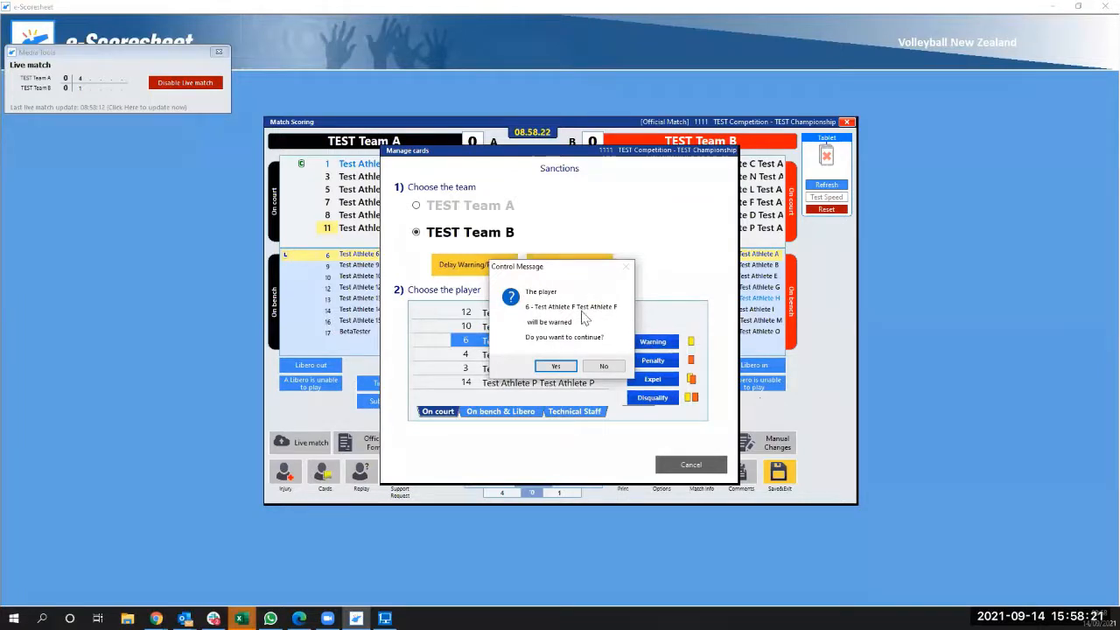
{"action": "left_click", "coordinate": [567, 366]}
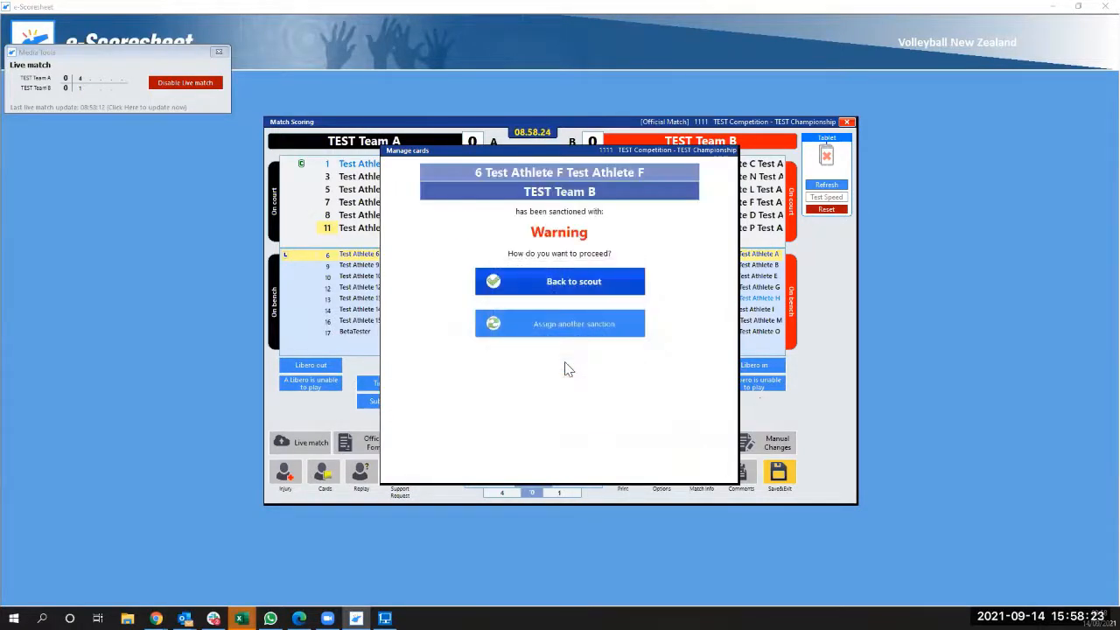
{"action": "left_click", "coordinate": [572, 281]}
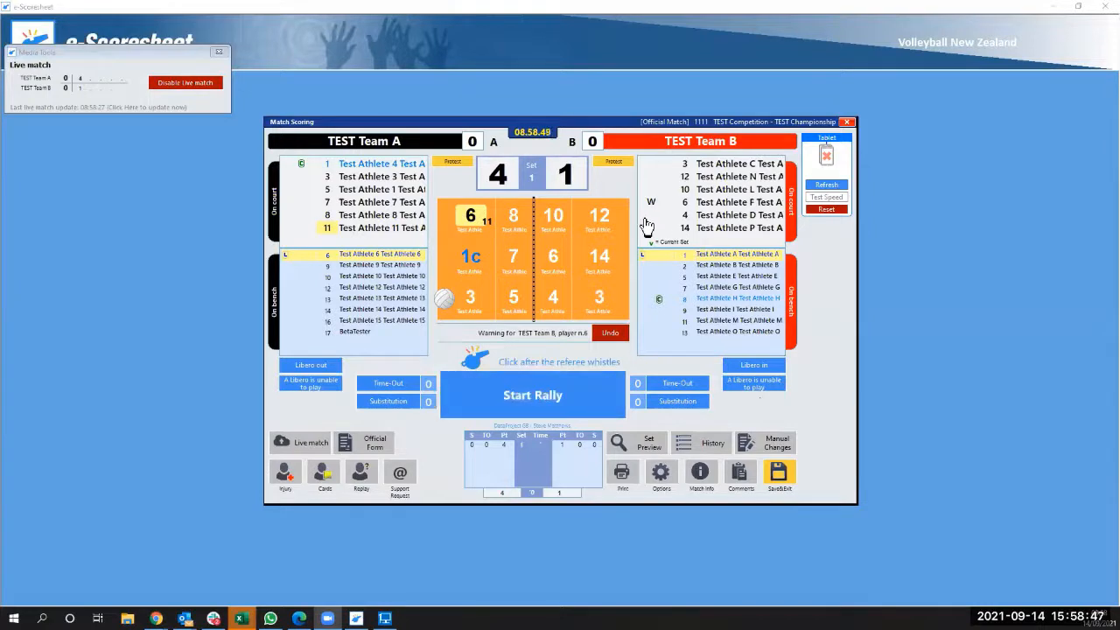
Substitute player 13 for player 12 in TEST Team B and confirm the substitution.
{"action": "left_click", "coordinate": [673, 401]}
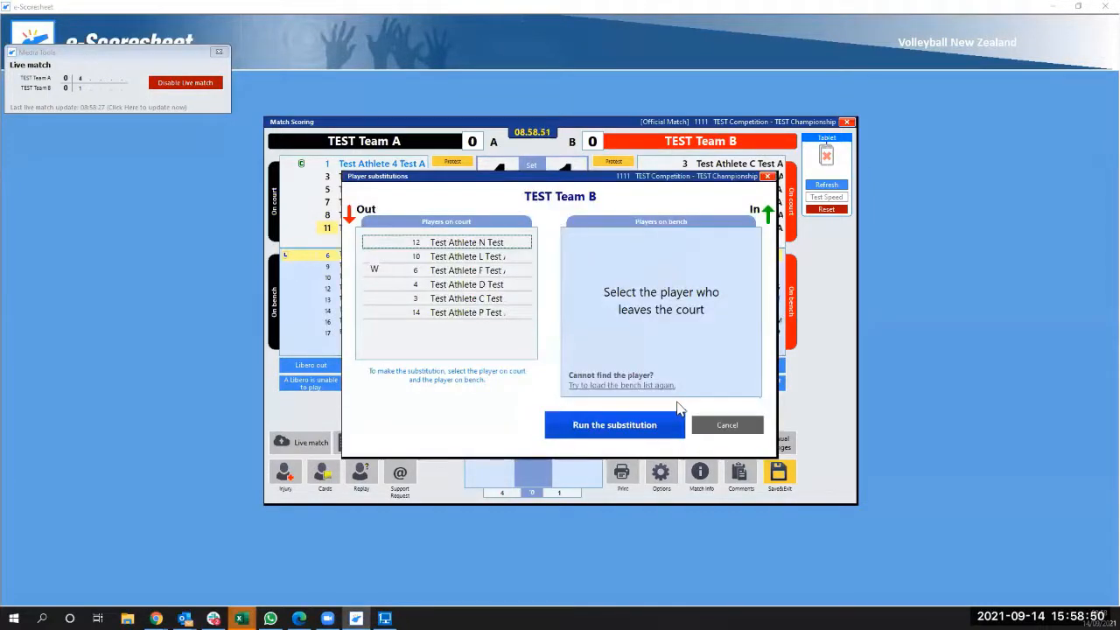
{"action": "left_click", "coordinate": [442, 244]}
{"action": "left_click", "coordinate": [666, 326]}
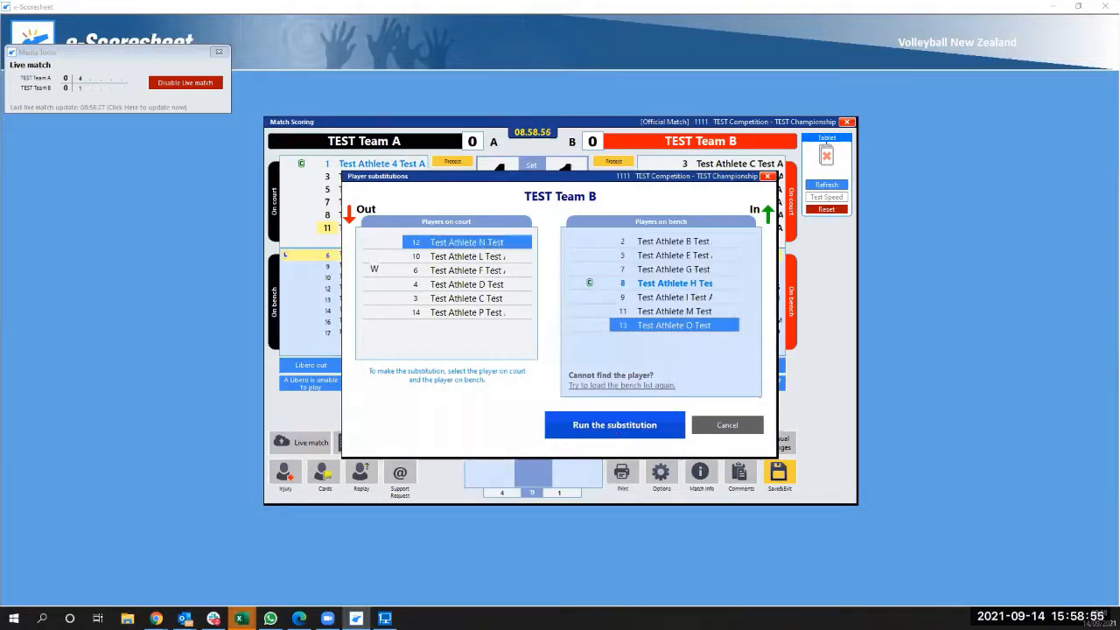
{"action": "left_click", "coordinate": [614, 425]}
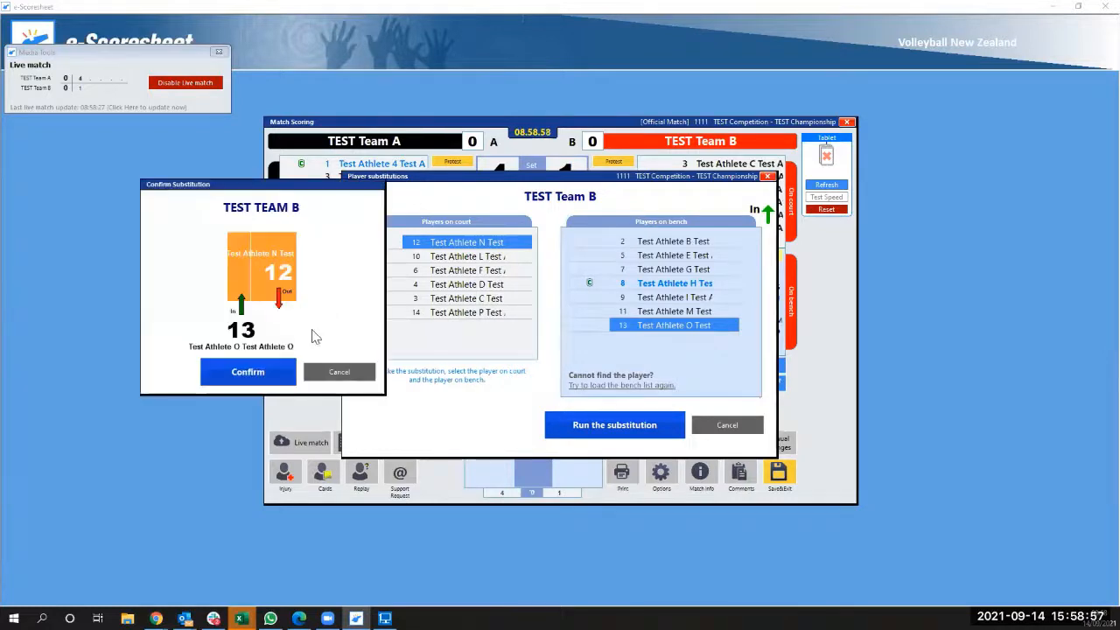
{"action": "left_click", "coordinate": [253, 378]}
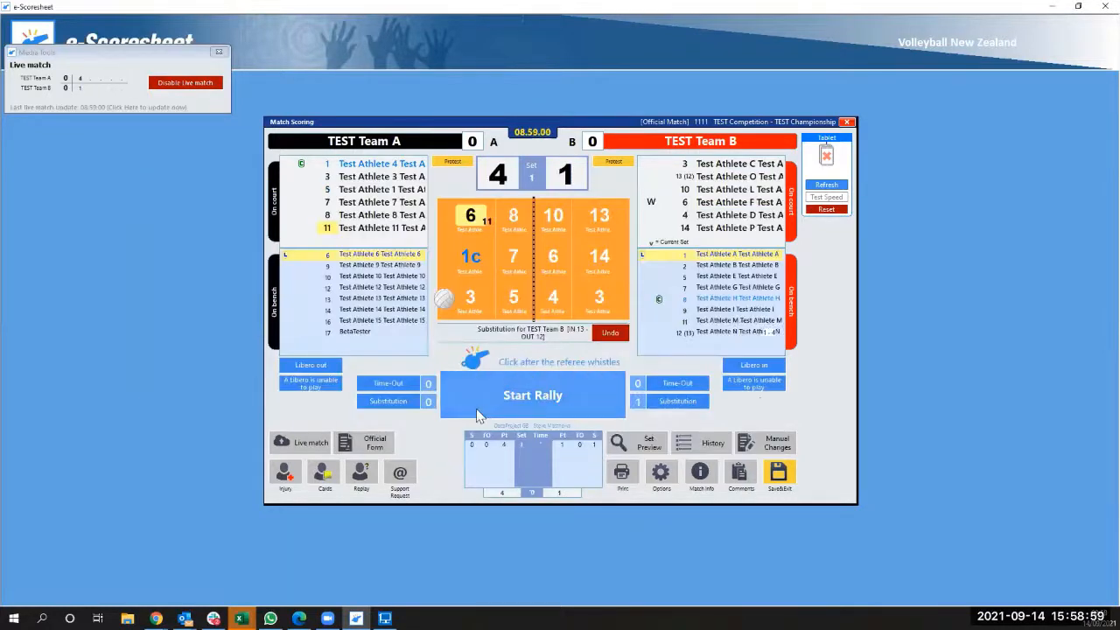
Start the next rally and assign the point to TEST Team B.
{"action": "left_click", "coordinate": [550, 403]}
{"action": "left_click", "coordinate": [589, 398]}
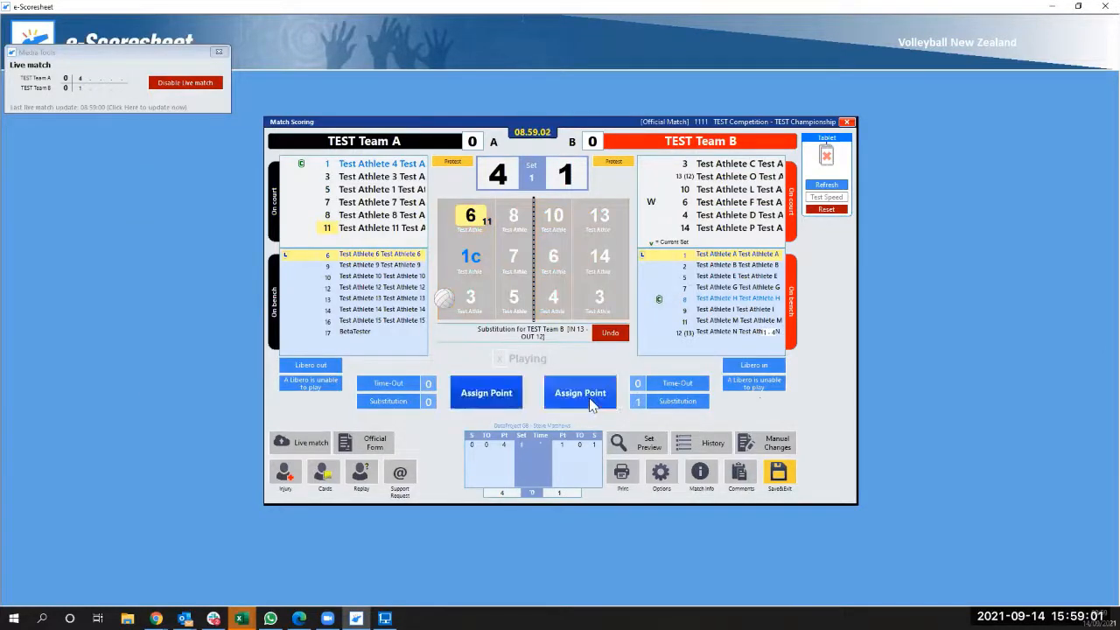
Bring player 12 back in for player 13 in TEST Team B and confirm the return substitution.
{"action": "left_click", "coordinate": [676, 403]}
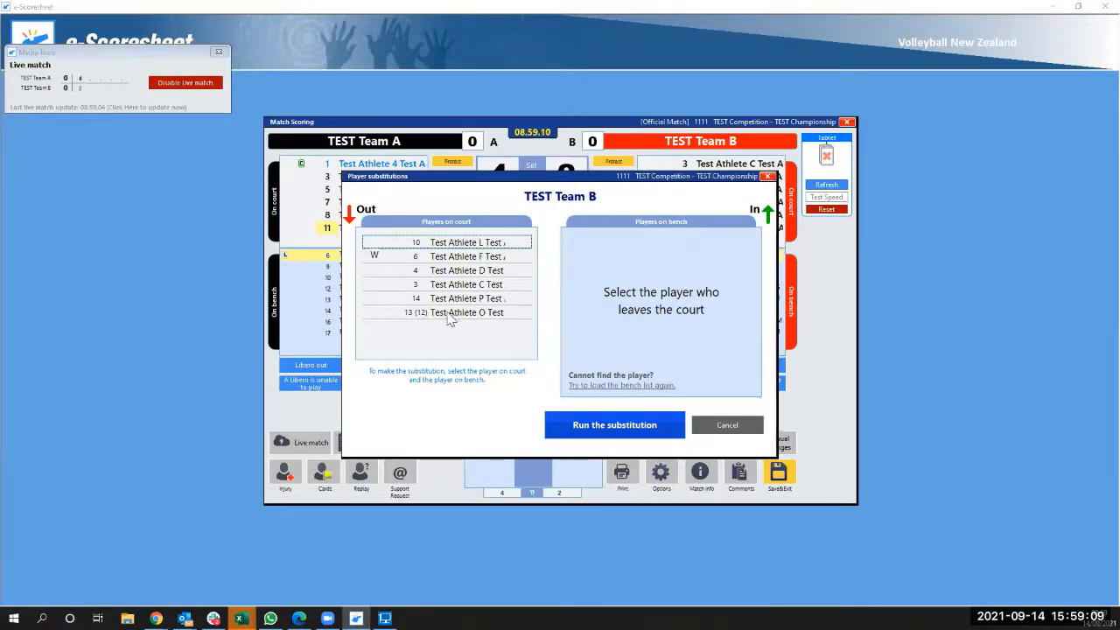
{"action": "left_click", "coordinate": [448, 315]}
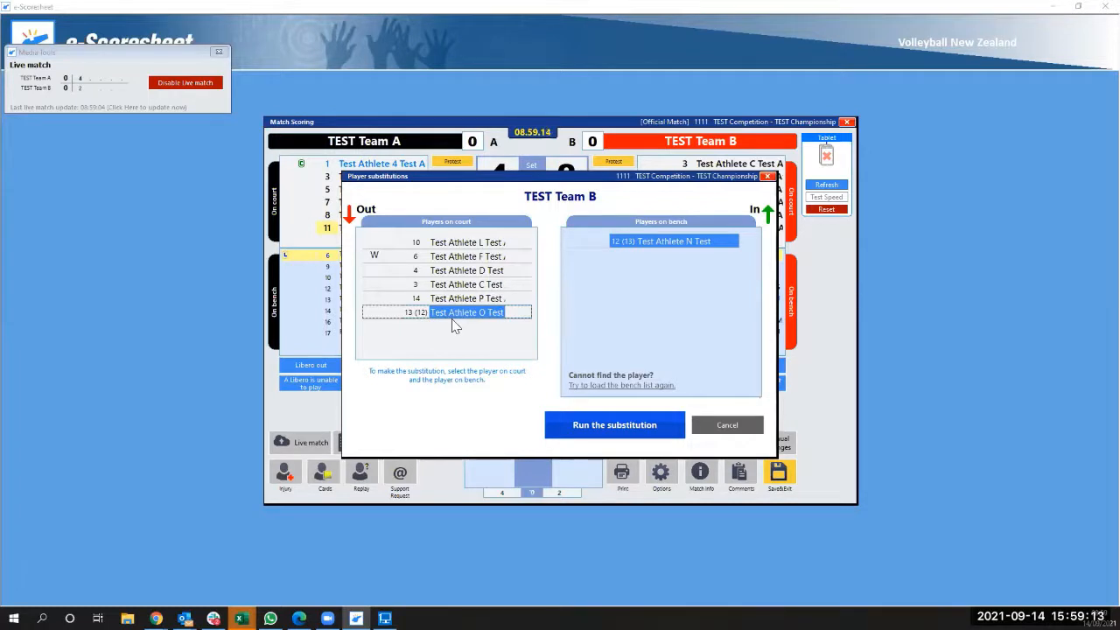
{"action": "left_click", "coordinate": [613, 435]}
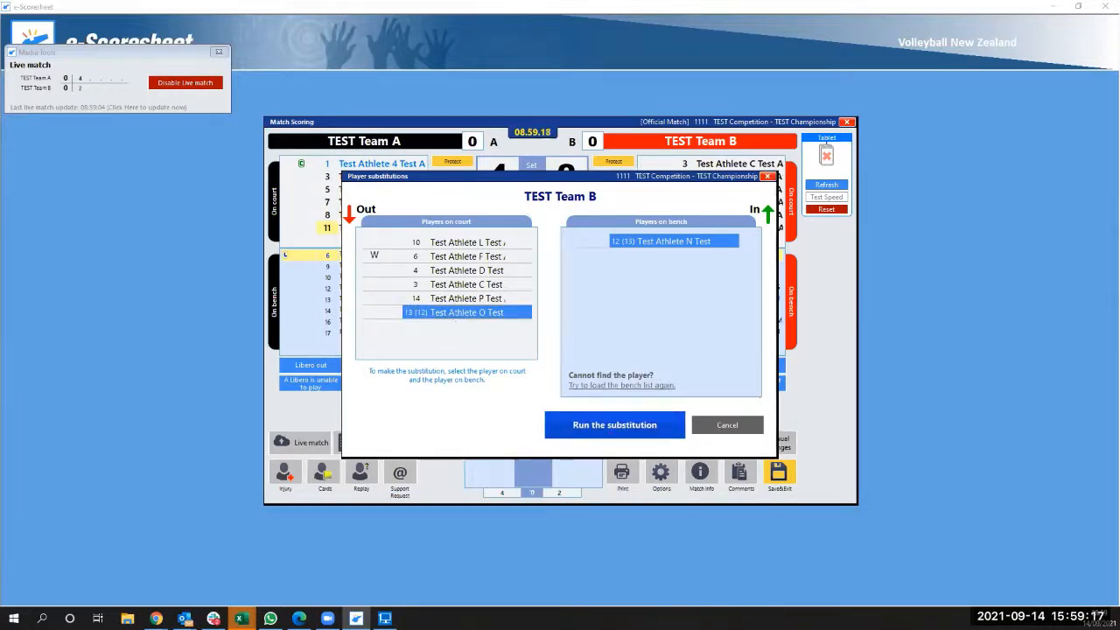
{"action": "left_click", "coordinate": [175, 383]}
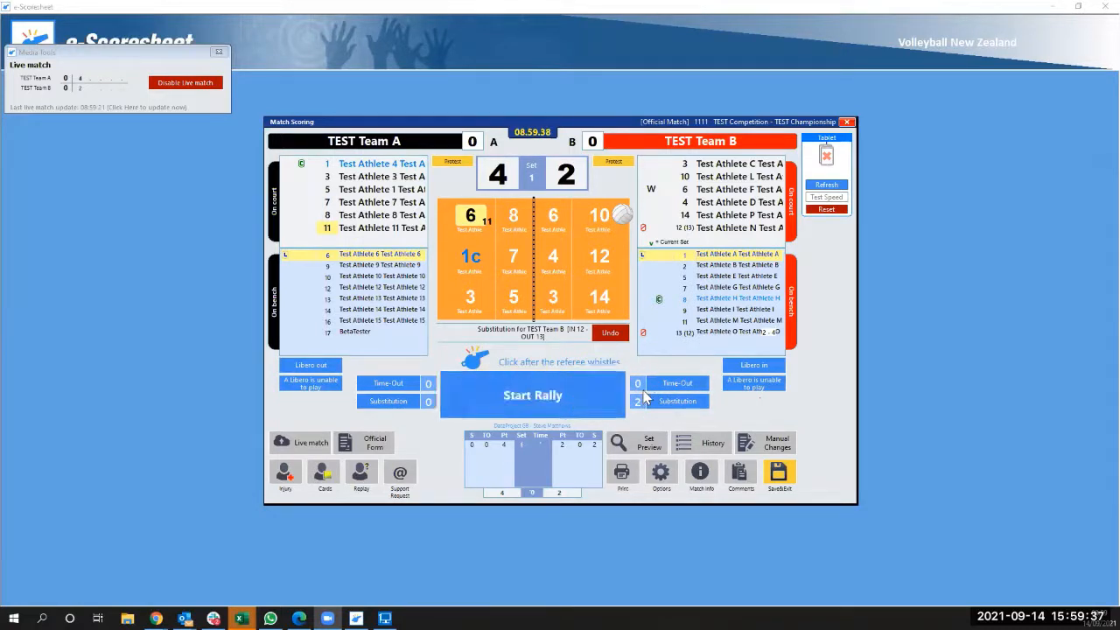
Play another rally and award its point to TEST Team B.
{"action": "left_click", "coordinate": [576, 404]}
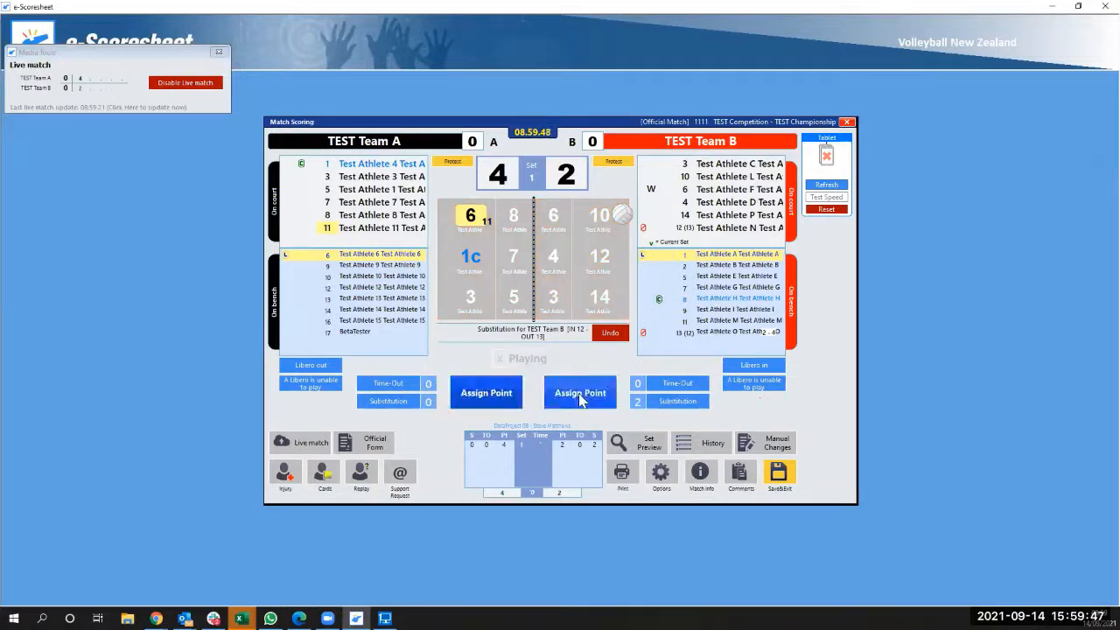
{"action": "left_click", "coordinate": [580, 395]}
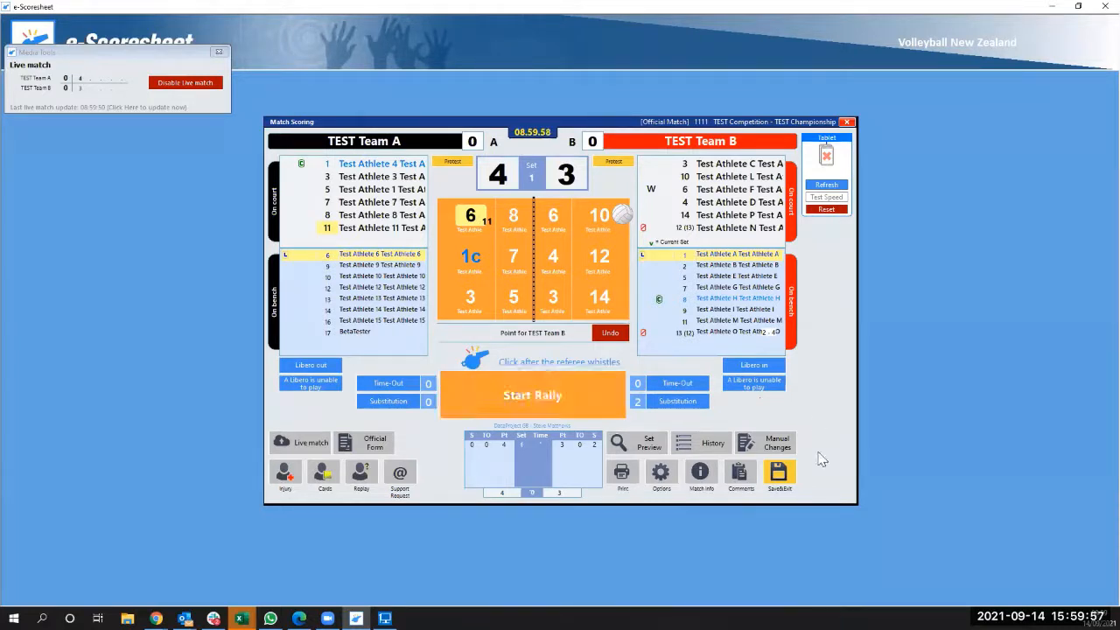
Examine the sanction types available for TEST Team B player 6's Set 1 warning in the manual amendments, and leave without confirming changes.
{"action": "left_click", "coordinate": [766, 446]}
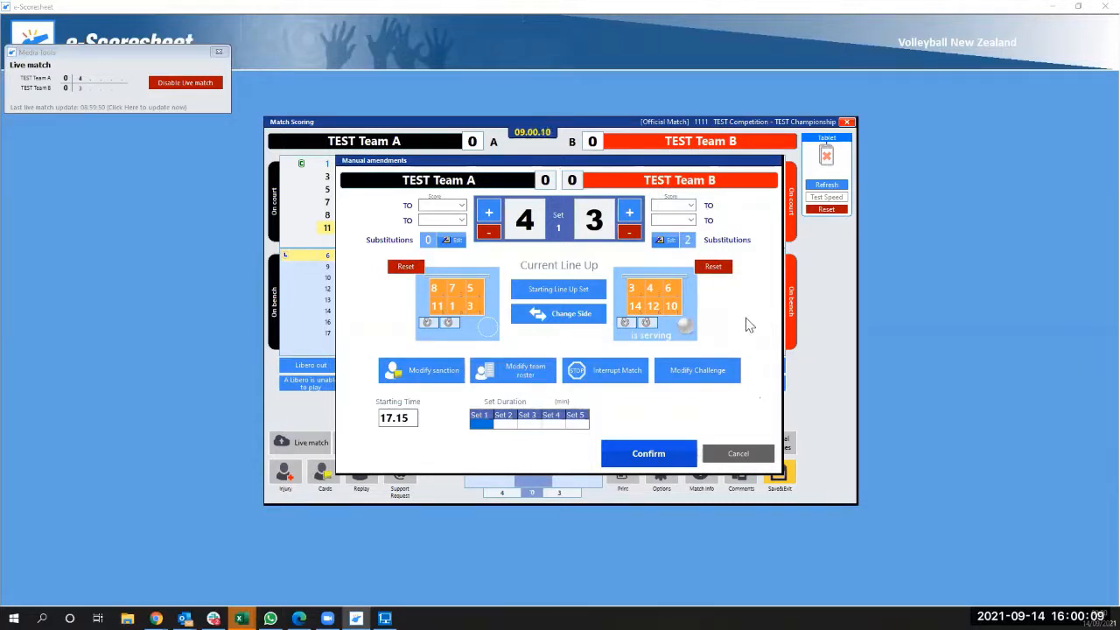
{"action": "left_click", "coordinate": [419, 378]}
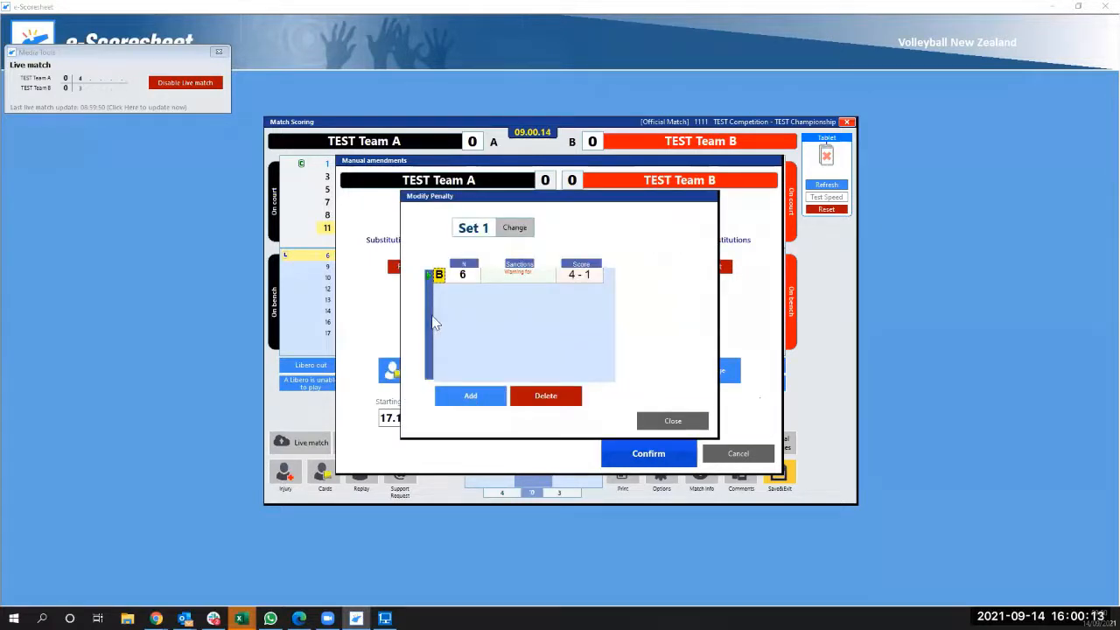
{"action": "left_click", "coordinate": [516, 228]}
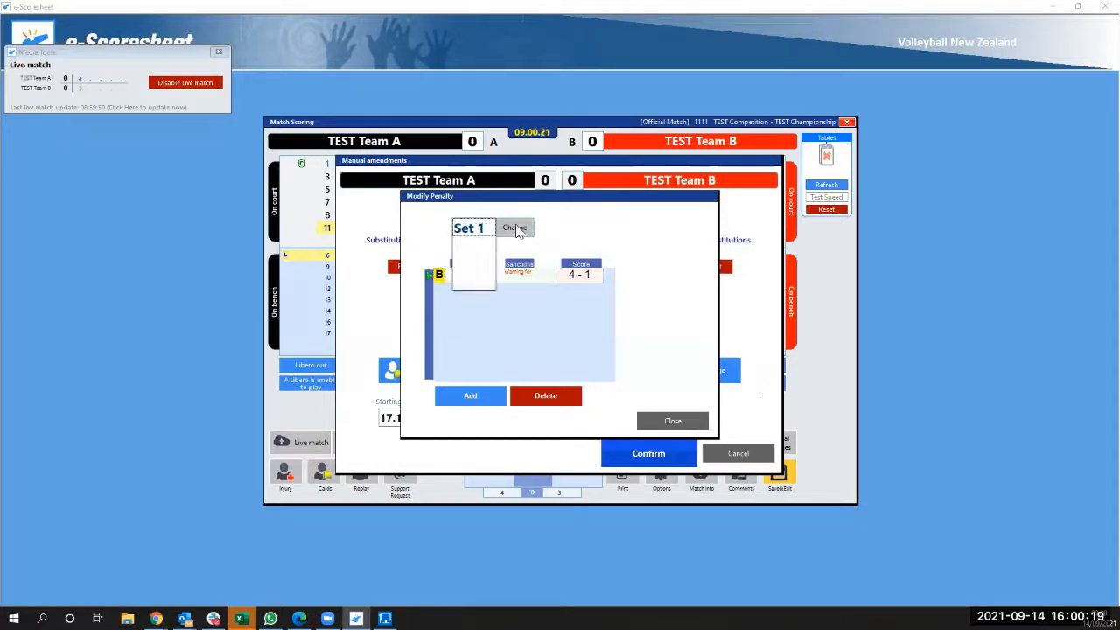
{"action": "left_click", "coordinate": [516, 229]}
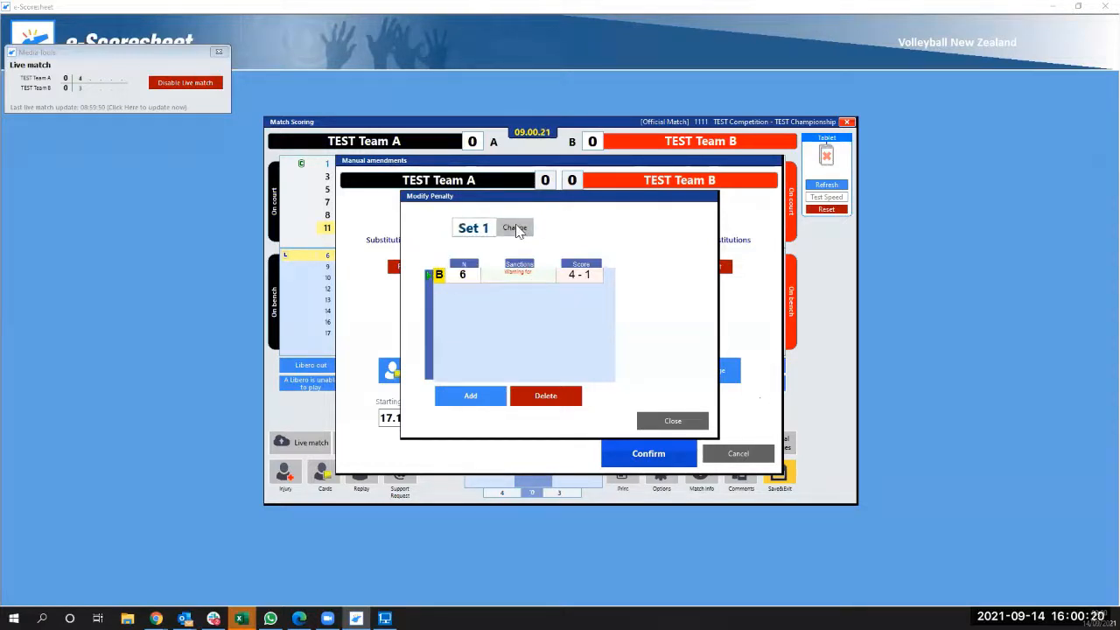
{"action": "left_click", "coordinate": [520, 278]}
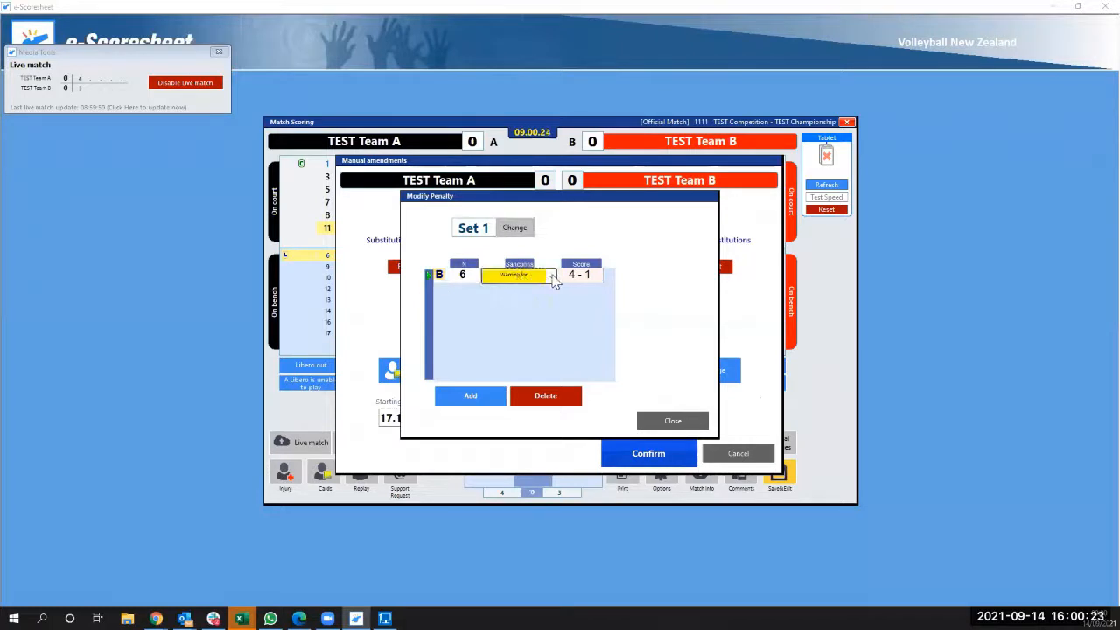
{"action": "left_click", "coordinate": [552, 276]}
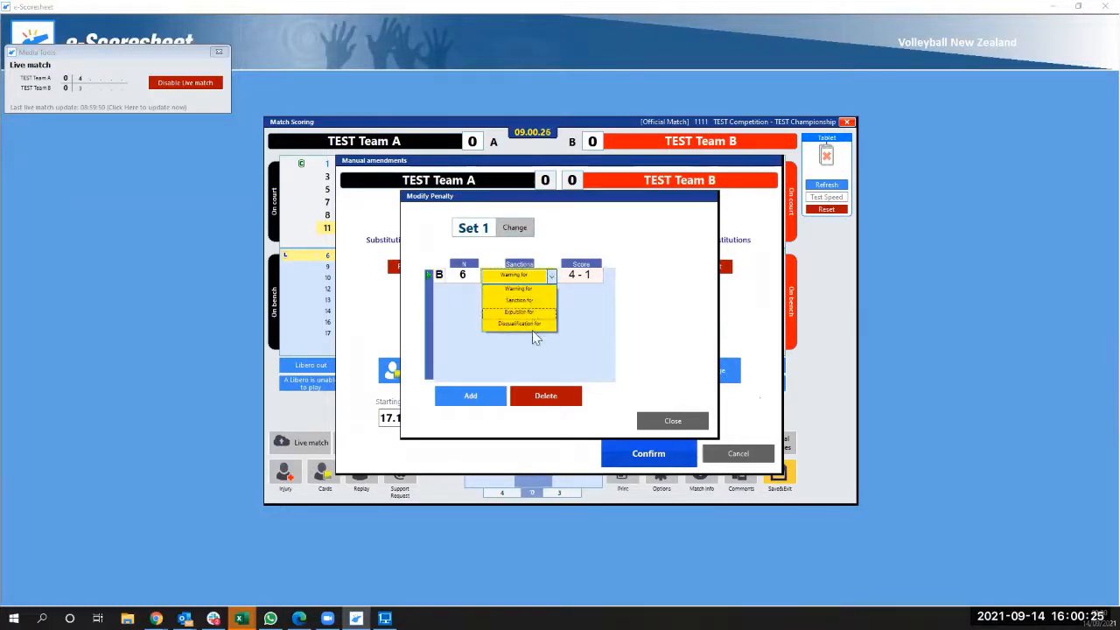
{"action": "left_click", "coordinate": [587, 315]}
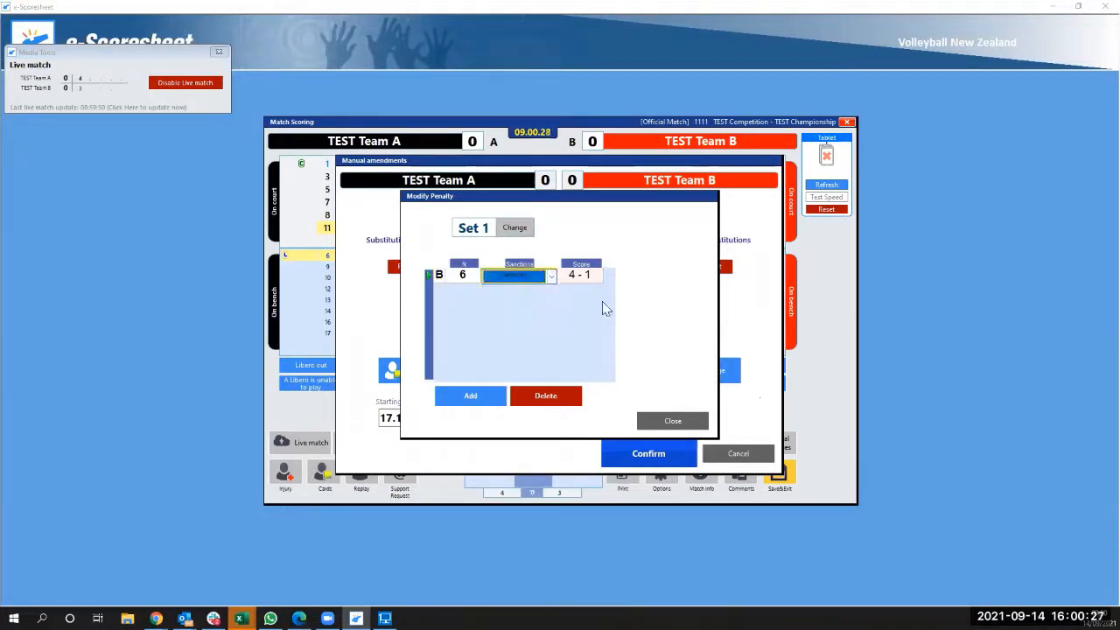
{"action": "left_click", "coordinate": [673, 420]}
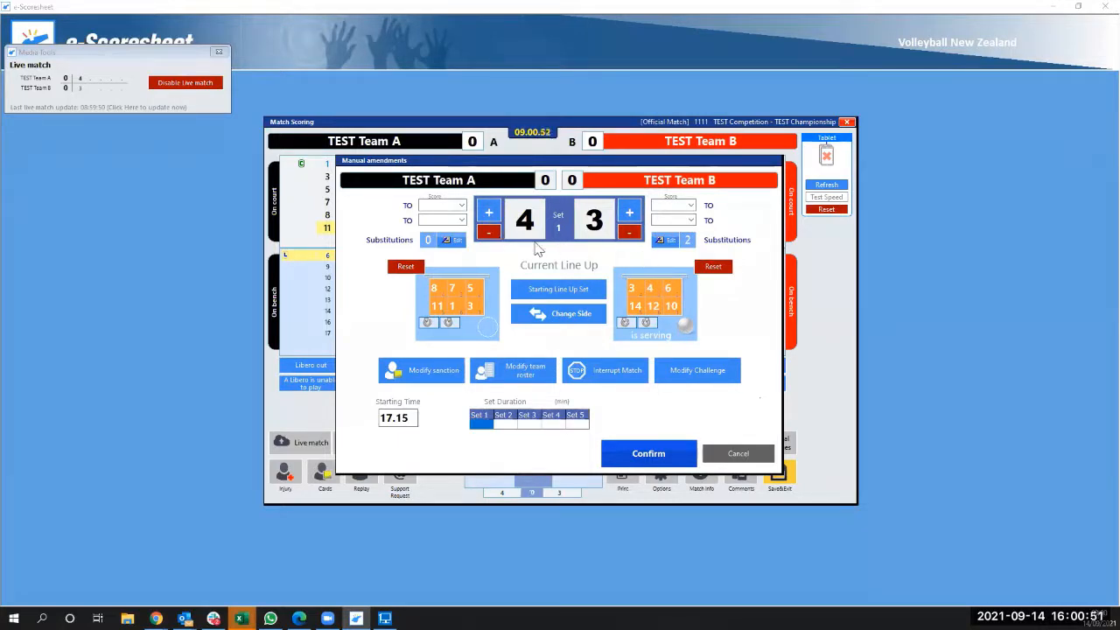
{"action": "left_click", "coordinate": [739, 454]}
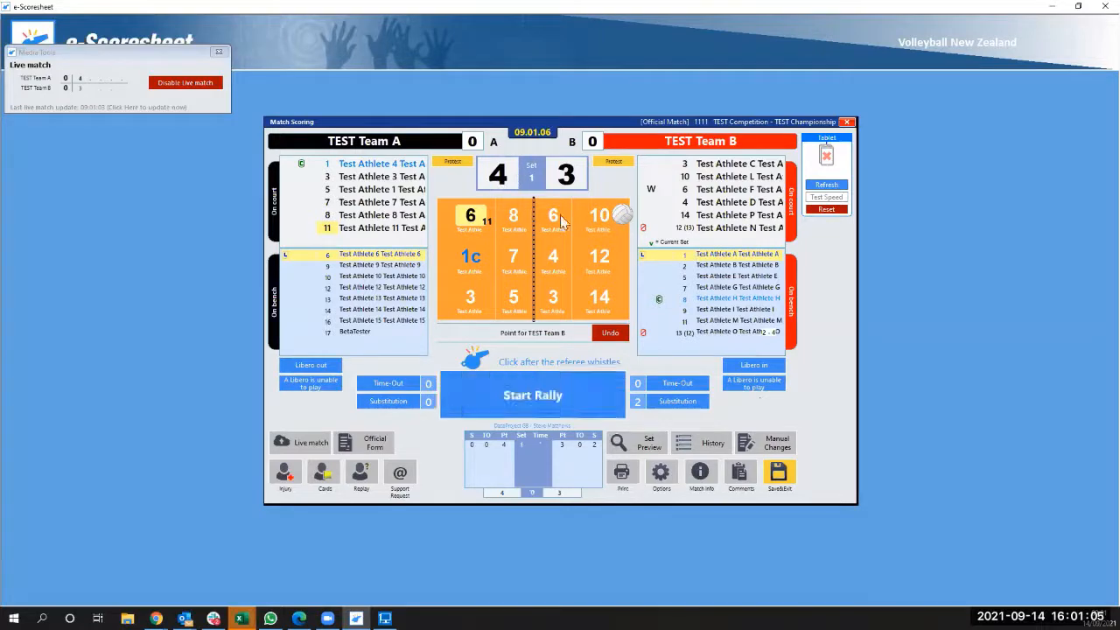
Review the match history log and move the Media Tools live match window below the header banner.
{"action": "left_click", "coordinate": [707, 446]}
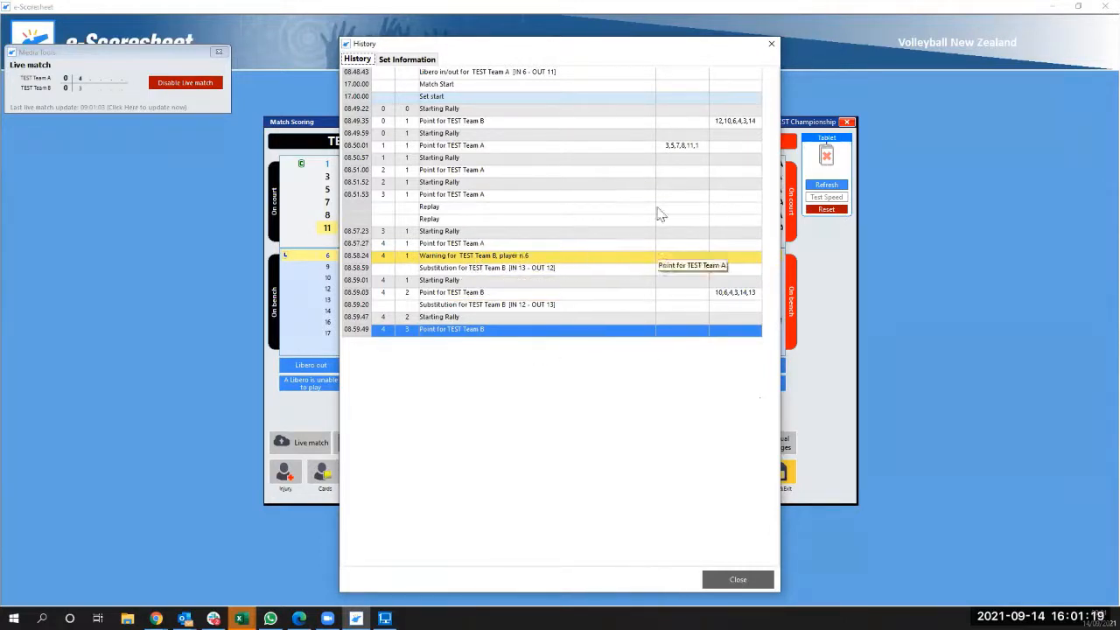
{"action": "left_click", "coordinate": [736, 581]}
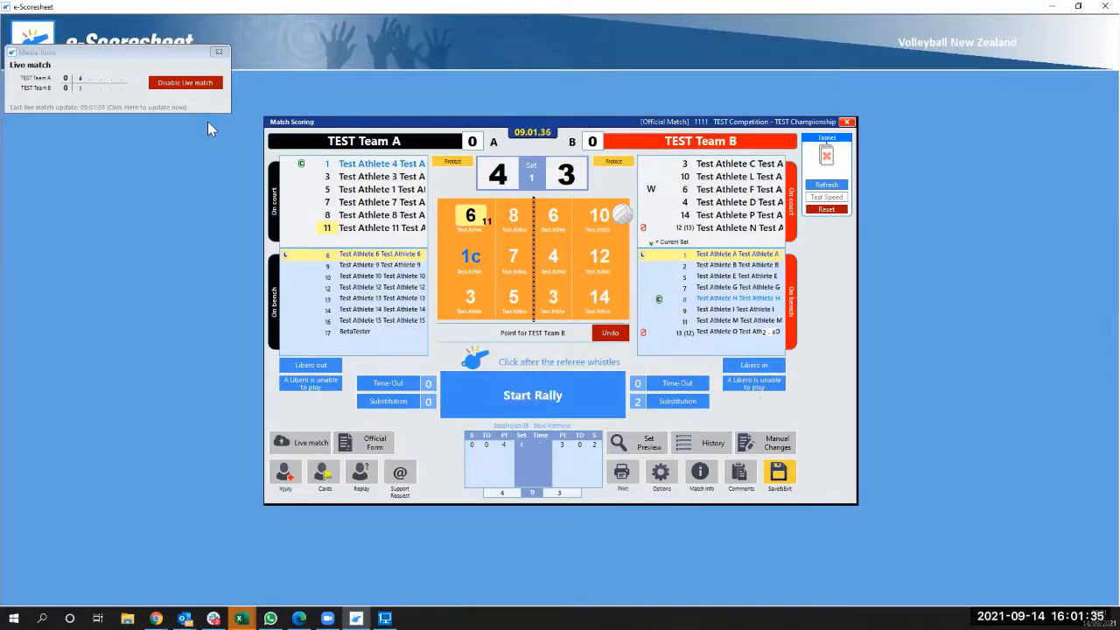
{"action": "left_click", "coordinate": [121, 60]}
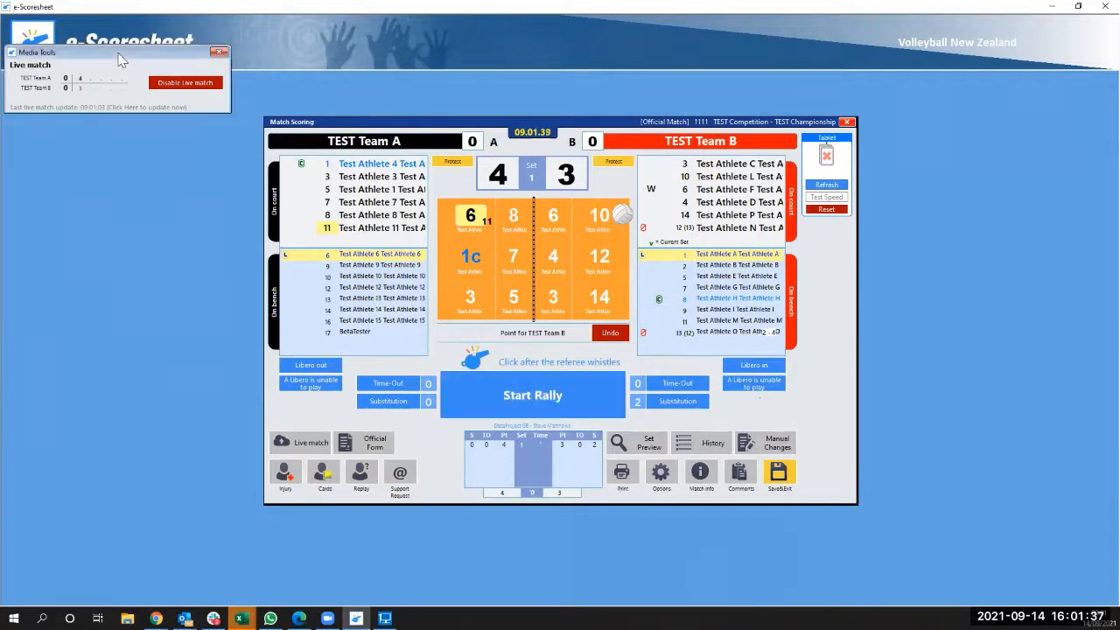
{"action": "left_click_drag", "start_coordinate": [122, 60], "coordinate": [143, 135]}
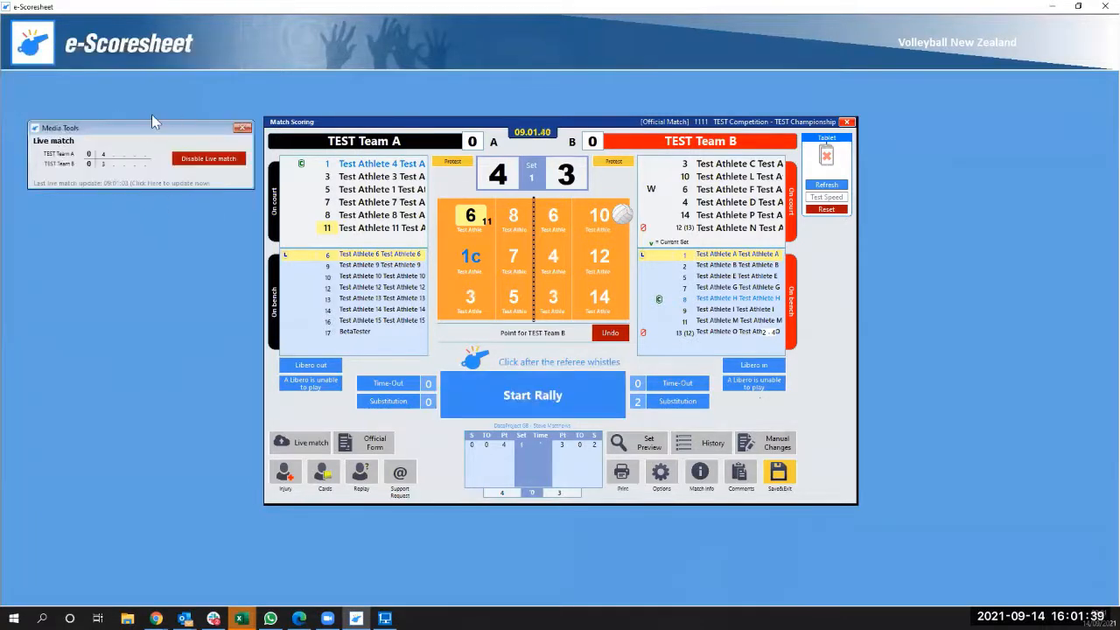
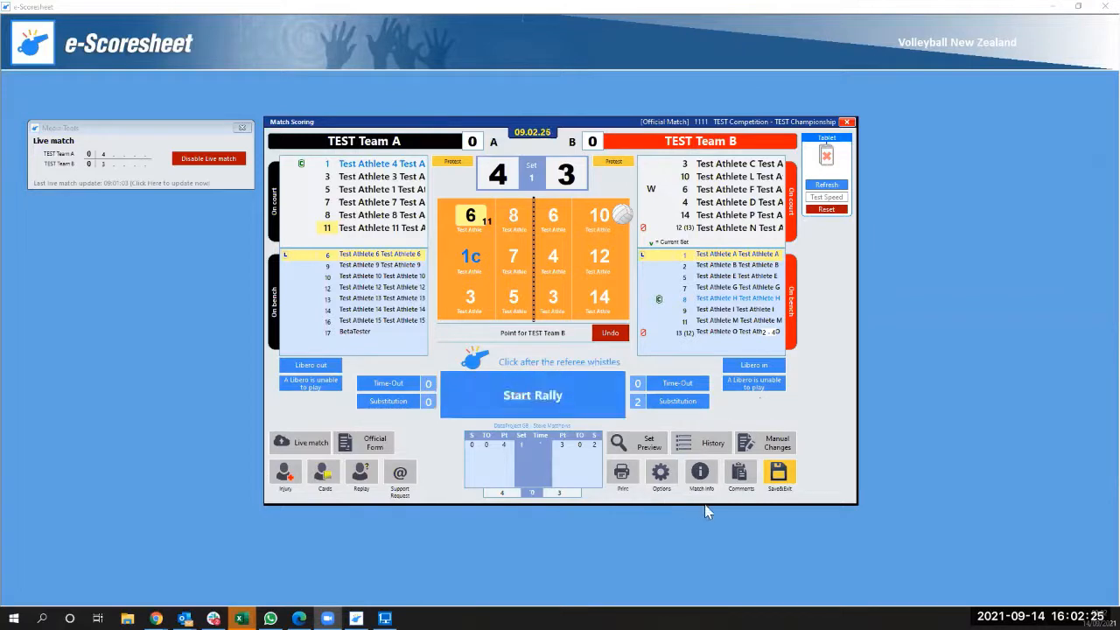
{"action": "left_click", "coordinate": [707, 451]}
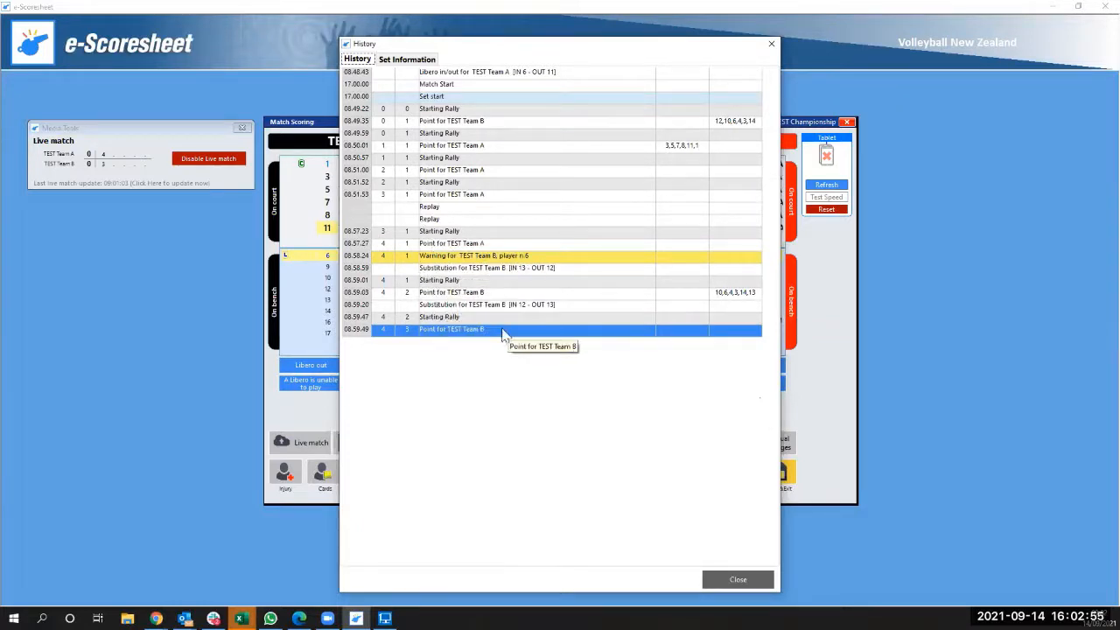
{"action": "left_click", "coordinate": [737, 582]}
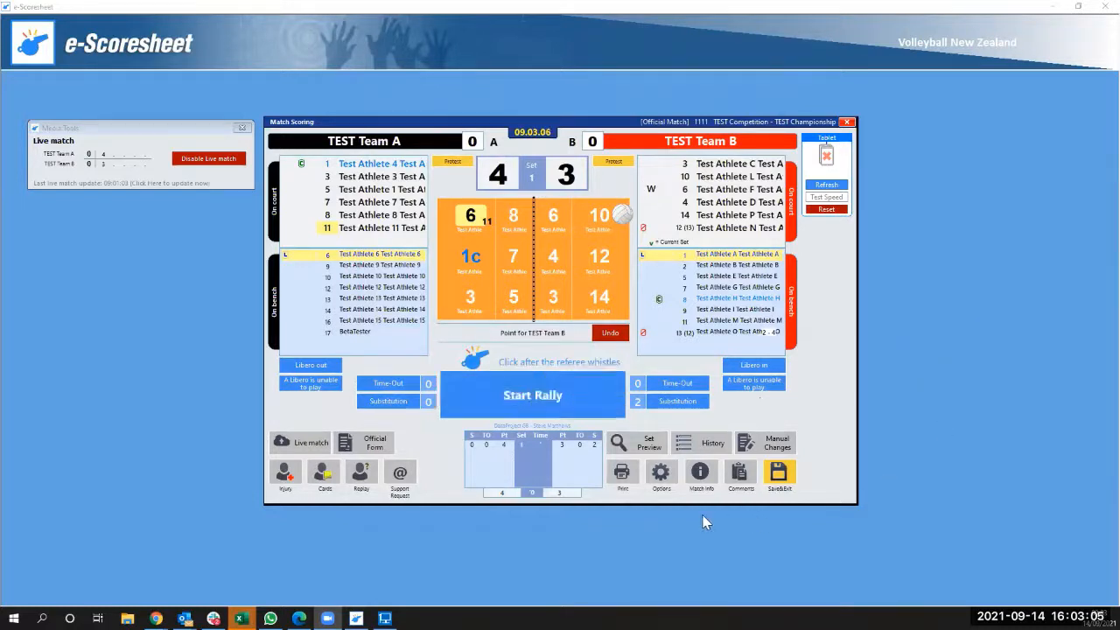
Raise TEST Team A's Set 1 score to 19 in the manual amendments.
{"action": "left_click", "coordinate": [769, 445]}
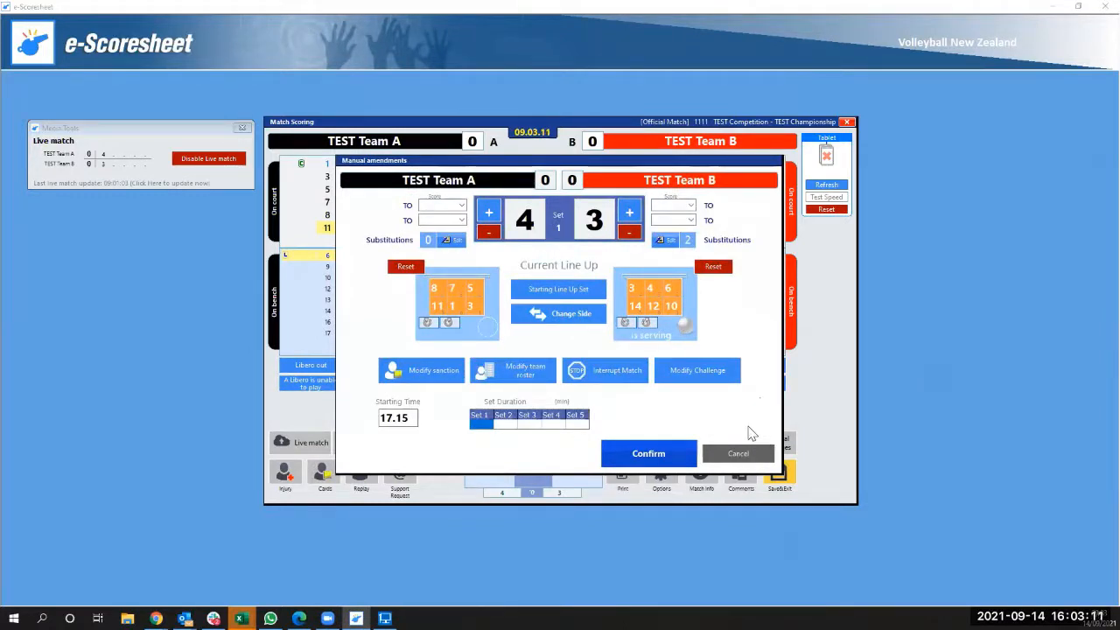
{"action": "left_click", "coordinate": [489, 213]}
{"action": "left_click", "coordinate": [489, 213]}
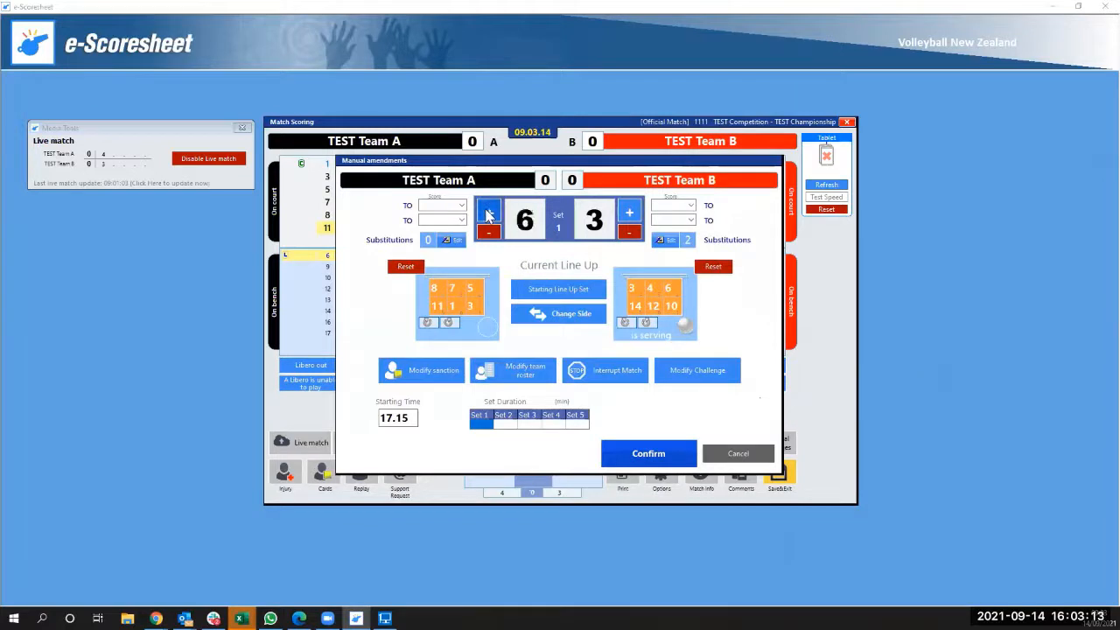
{"action": "left_click", "coordinate": [488, 212]}
{"action": "left_click", "coordinate": [488, 213]}
{"action": "left_click", "coordinate": [488, 212]}
{"action": "left_click", "coordinate": [489, 213]}
{"action": "left_click", "coordinate": [489, 213]}
{"action": "left_click", "coordinate": [489, 212]}
{"action": "left_click", "coordinate": [489, 213]}
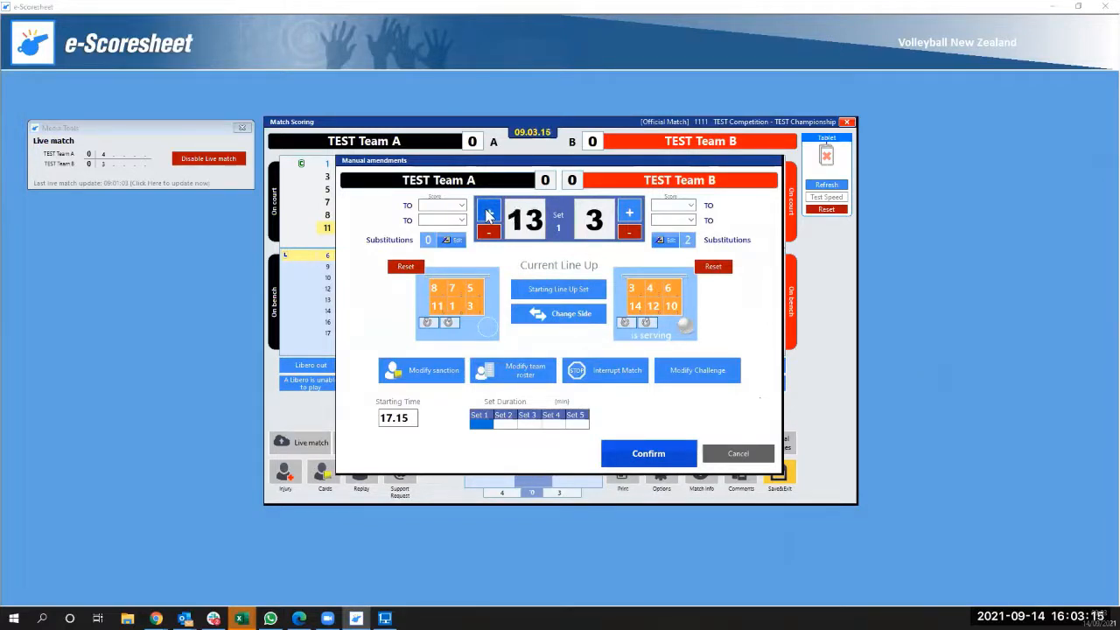
{"action": "left_click", "coordinate": [489, 213]}
{"action": "left_click", "coordinate": [489, 212]}
{"action": "left_click", "coordinate": [488, 213]}
{"action": "left_click", "coordinate": [488, 213]}
{"action": "left_click", "coordinate": [489, 213]}
{"action": "left_click", "coordinate": [488, 212]}
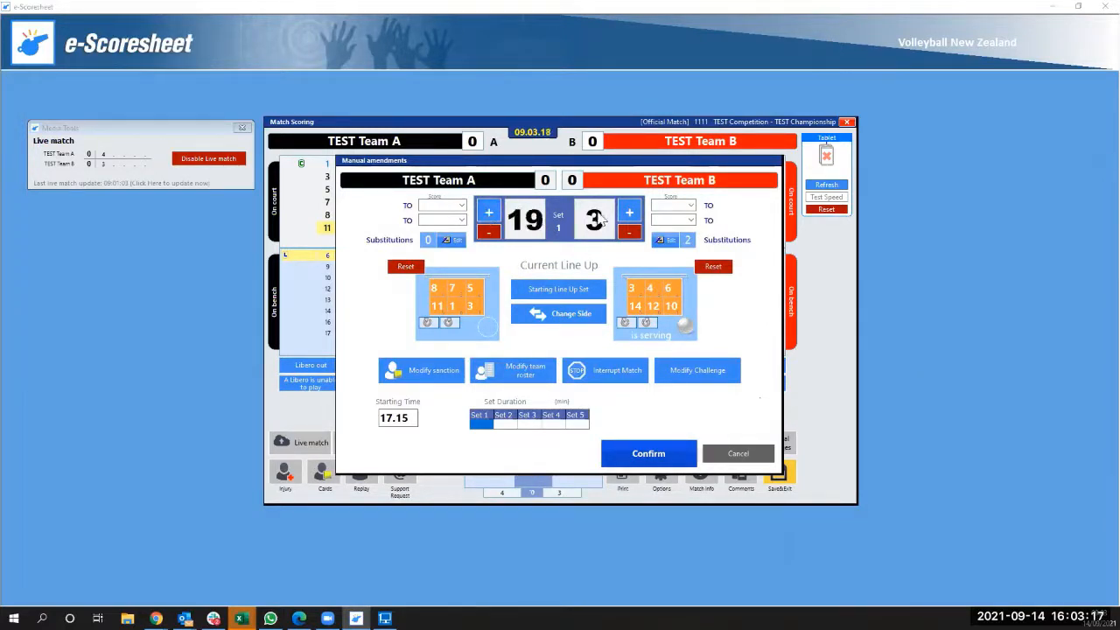
Raise TEST Team B's Set 1 score to 16 in the manual amendments.
{"action": "left_click", "coordinate": [628, 213]}
{"action": "left_click", "coordinate": [629, 212]}
{"action": "left_click", "coordinate": [628, 213]}
{"action": "left_click", "coordinate": [628, 214]}
{"action": "left_click", "coordinate": [629, 214]}
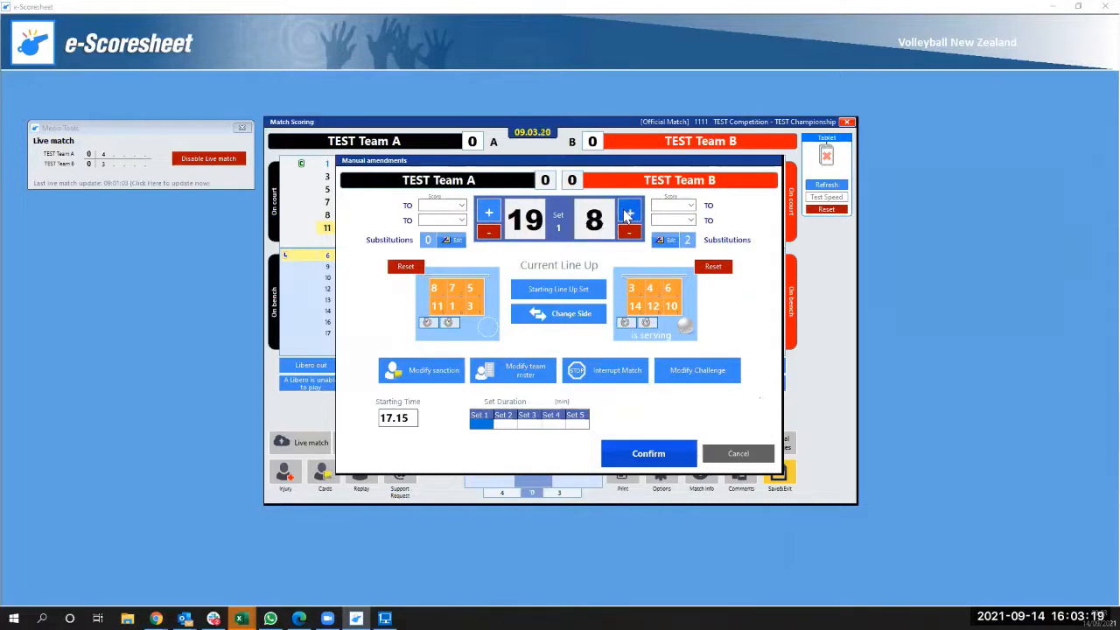
{"action": "left_click", "coordinate": [628, 215]}
{"action": "left_click", "coordinate": [628, 214]}
{"action": "left_click", "coordinate": [629, 214]}
{"action": "left_click", "coordinate": [628, 214]}
{"action": "left_click", "coordinate": [628, 214]}
{"action": "left_click", "coordinate": [629, 214]}
{"action": "left_click", "coordinate": [628, 214]}
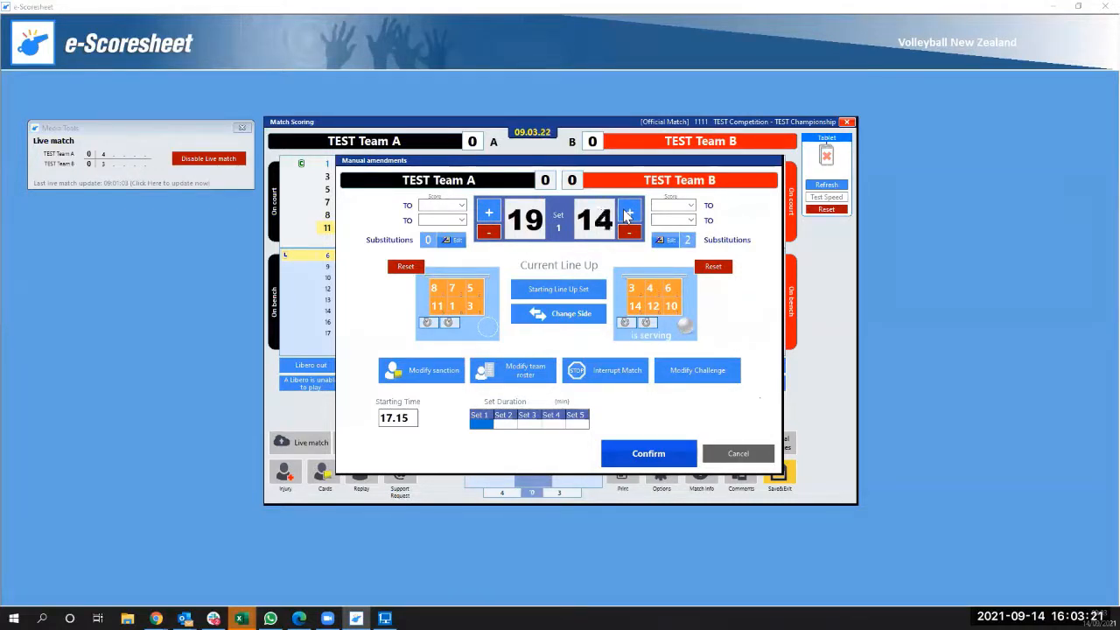
{"action": "left_click", "coordinate": [628, 214]}
{"action": "left_click", "coordinate": [628, 215]}
Raise TEST Team A's Set 1 score to 24 and confirm the manual amendments with the comments left blank.
{"action": "left_click", "coordinate": [488, 213]}
{"action": "left_click", "coordinate": [489, 213]}
{"action": "left_click", "coordinate": [488, 213]}
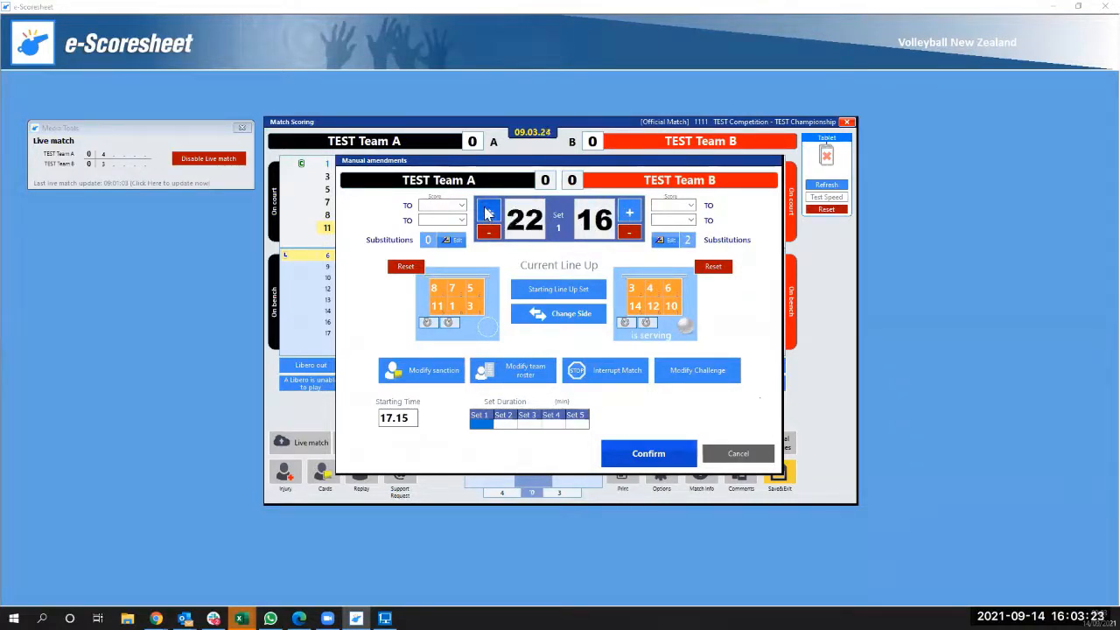
{"action": "left_click", "coordinate": [488, 213]}
{"action": "left_click", "coordinate": [488, 212]}
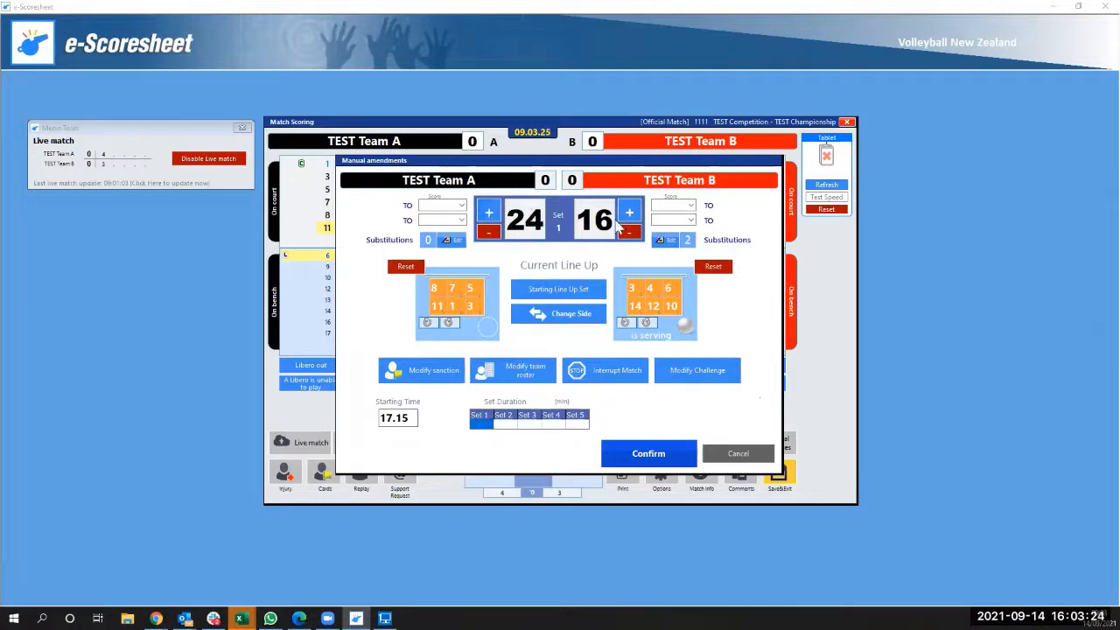
{"action": "left_click", "coordinate": [648, 455]}
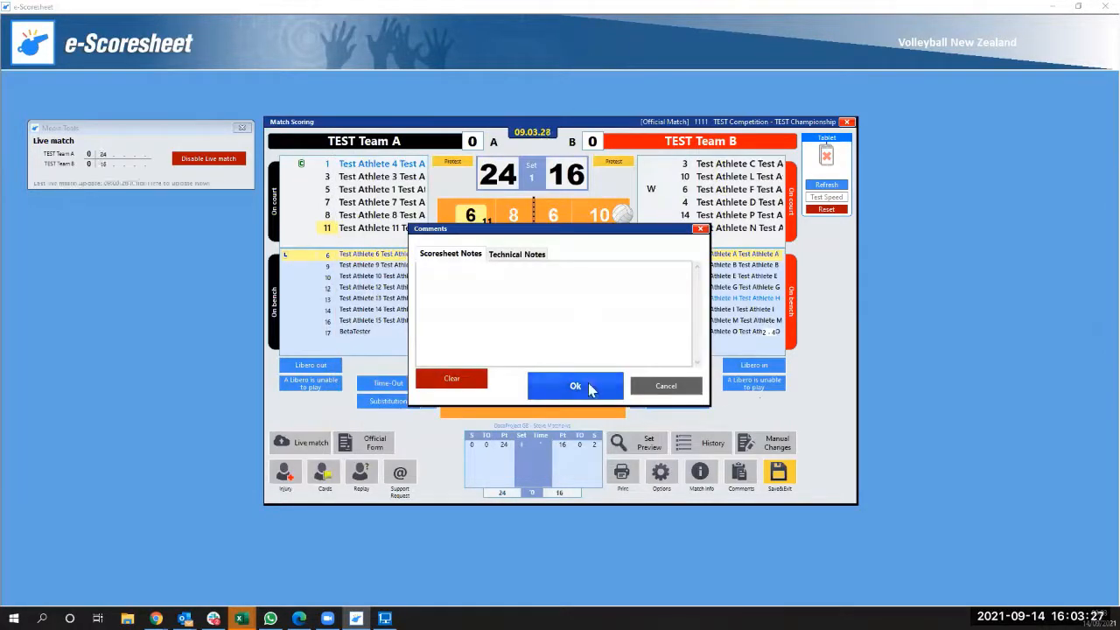
{"action": "left_click", "coordinate": [588, 382]}
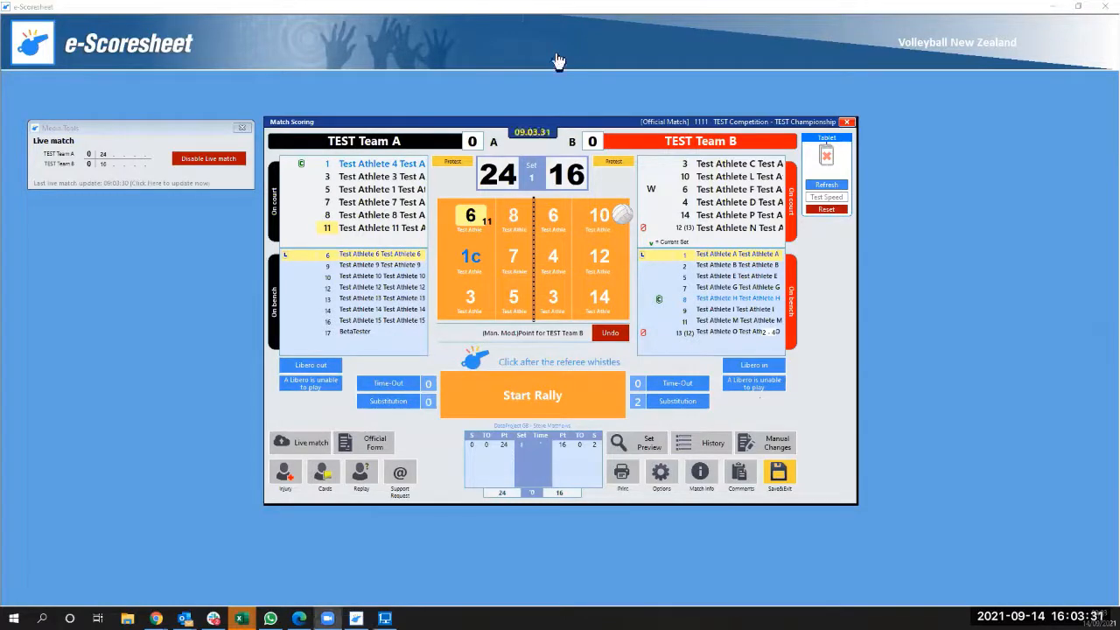
Play a rally, award its point to TEST Team A, and confirm the end of Set 1 without verifying the tablet connection speed.
{"action": "left_click", "coordinate": [573, 396]}
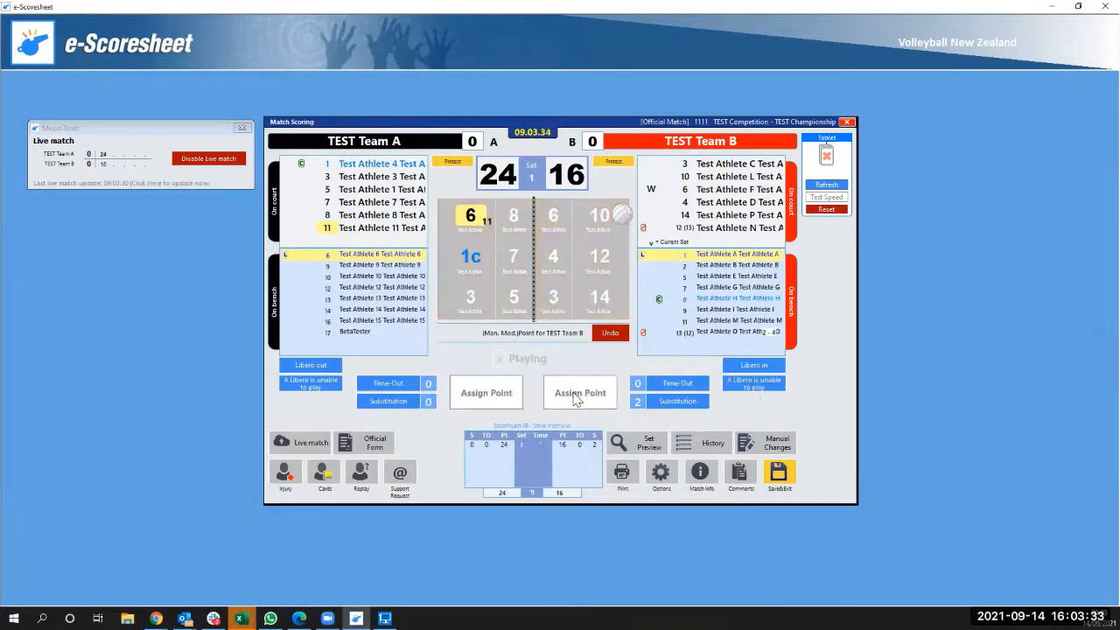
{"action": "left_click", "coordinate": [486, 396]}
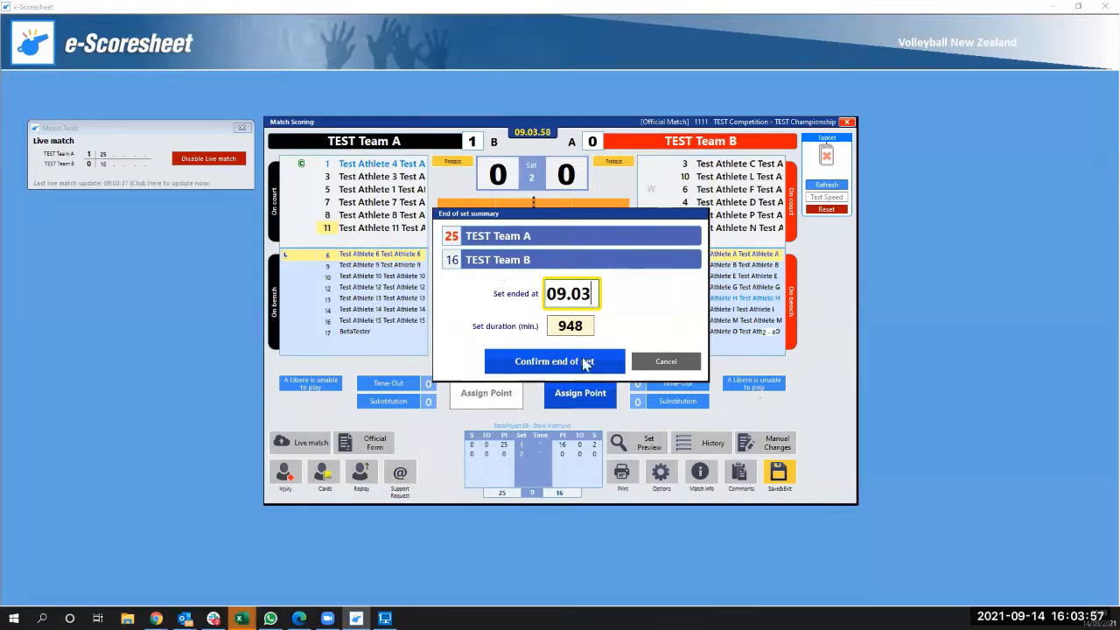
{"action": "left_click", "coordinate": [554, 362]}
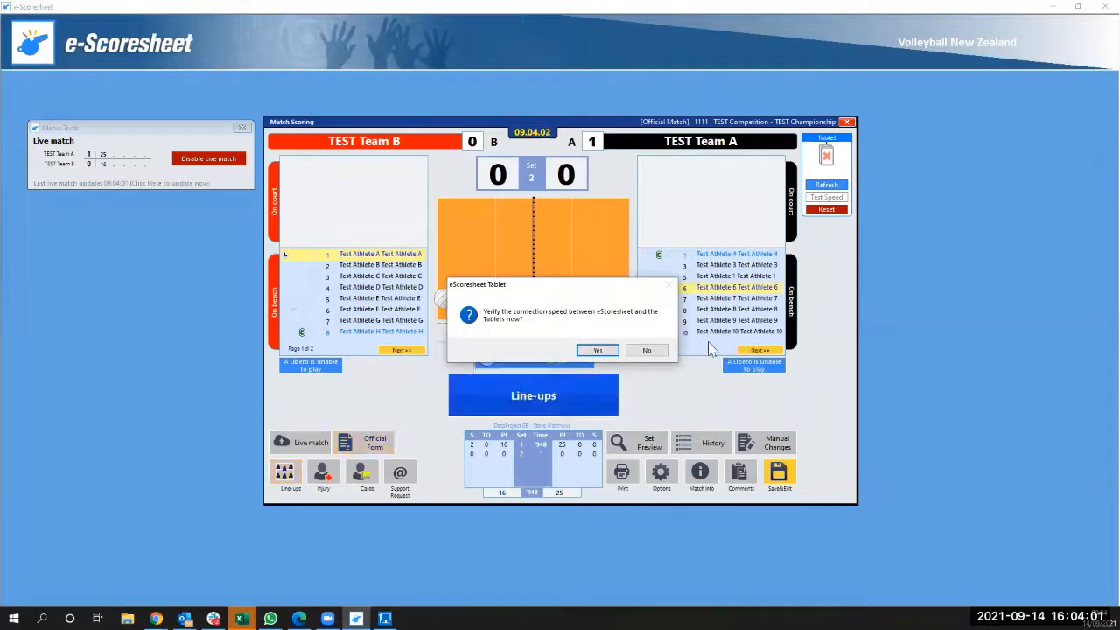
{"action": "left_click", "coordinate": [648, 352]}
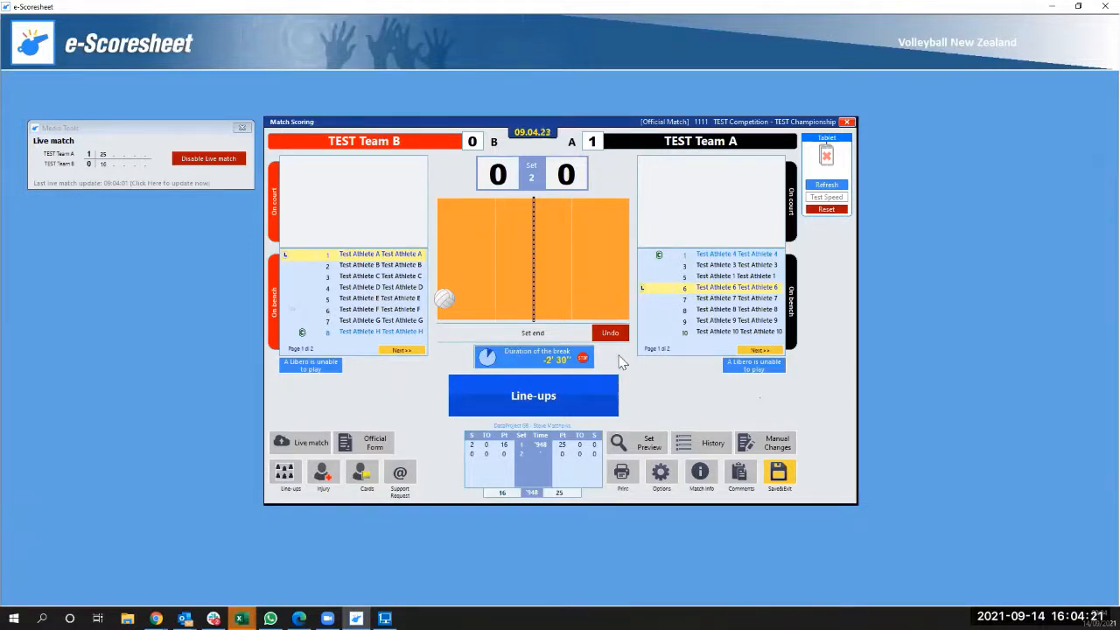
Open the Set 2 line-ups without enabling backup and place TEST Team B's players 2, 3, 4, 6, 8 and 9 in positions 1 to 6.
{"action": "left_click", "coordinate": [544, 393]}
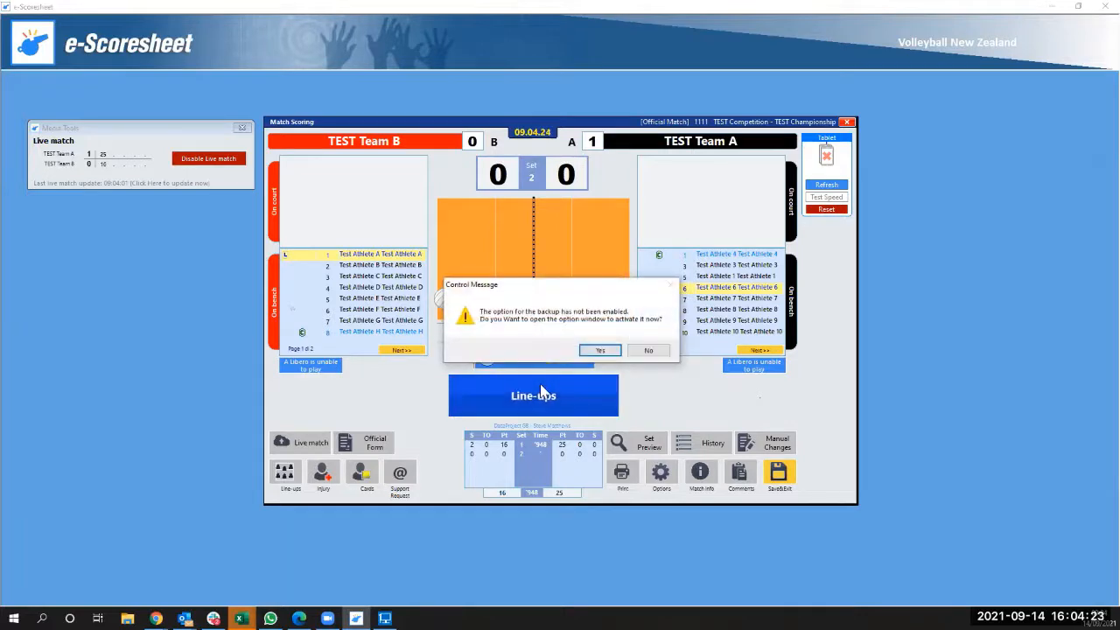
{"action": "left_click", "coordinate": [649, 351]}
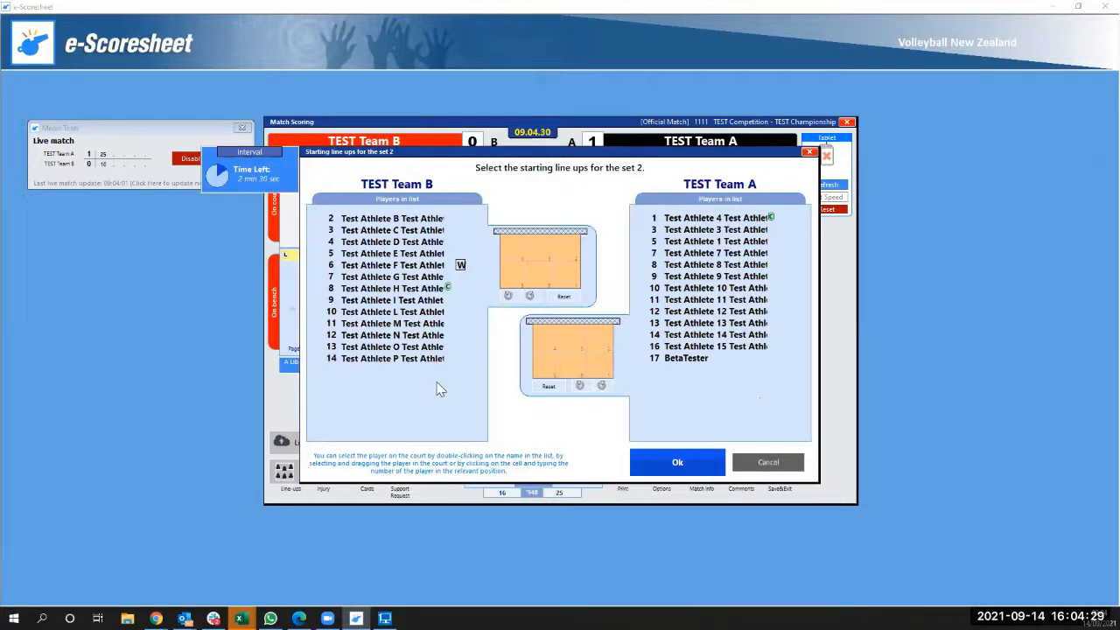
{"action": "double_click", "coordinate": [382, 219]}
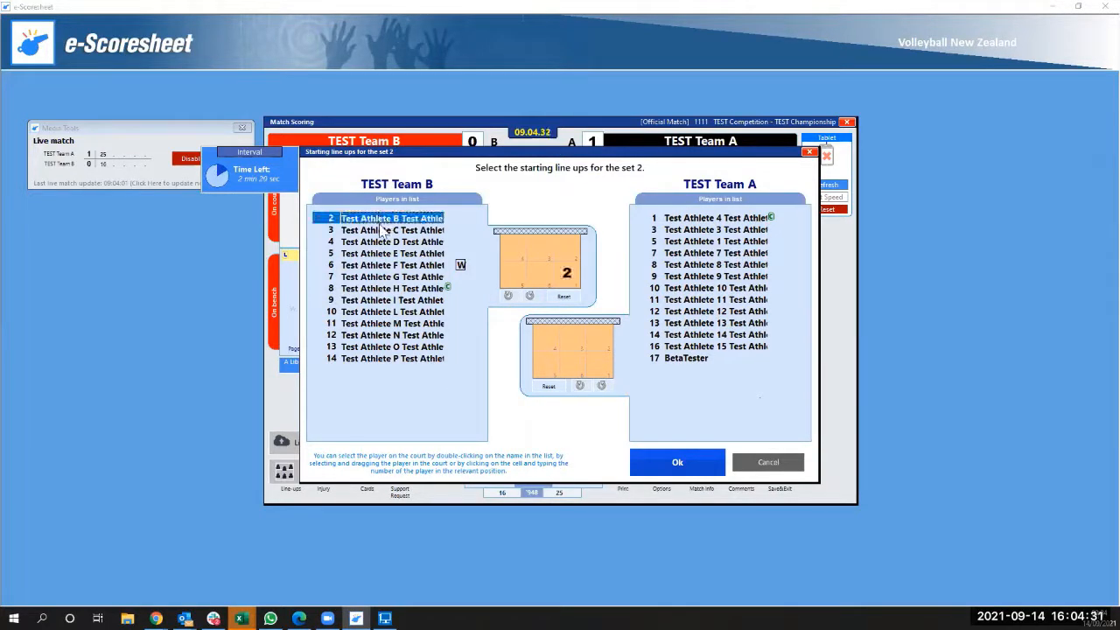
{"action": "double_click", "coordinate": [385, 230]}
{"action": "double_click", "coordinate": [383, 242]}
{"action": "double_click", "coordinate": [379, 266]}
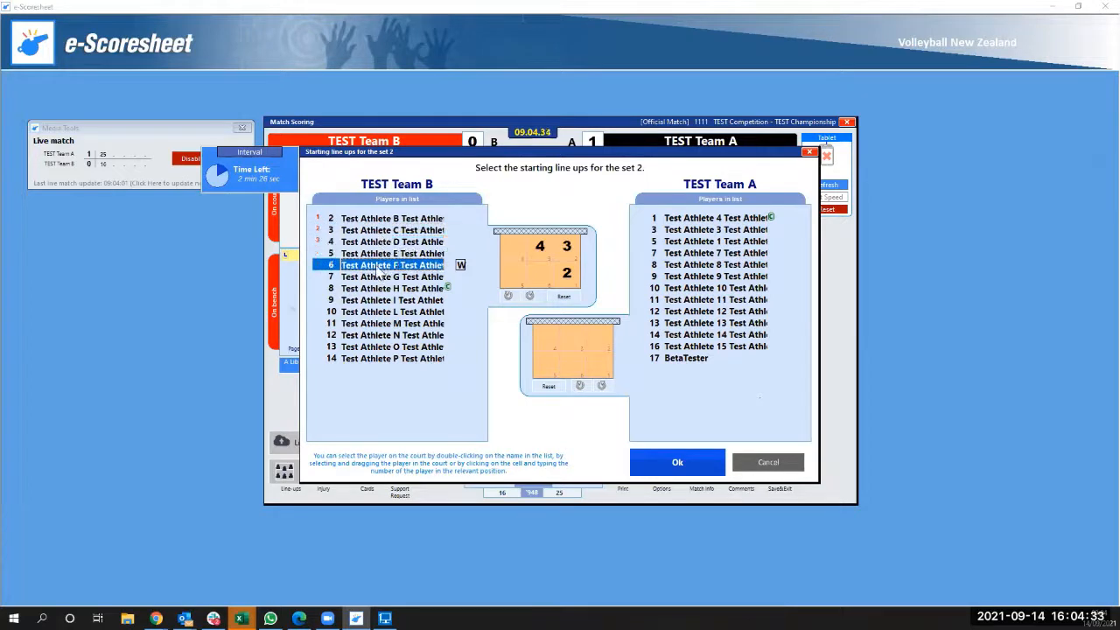
{"action": "double_click", "coordinate": [382, 288]}
{"action": "double_click", "coordinate": [383, 301]}
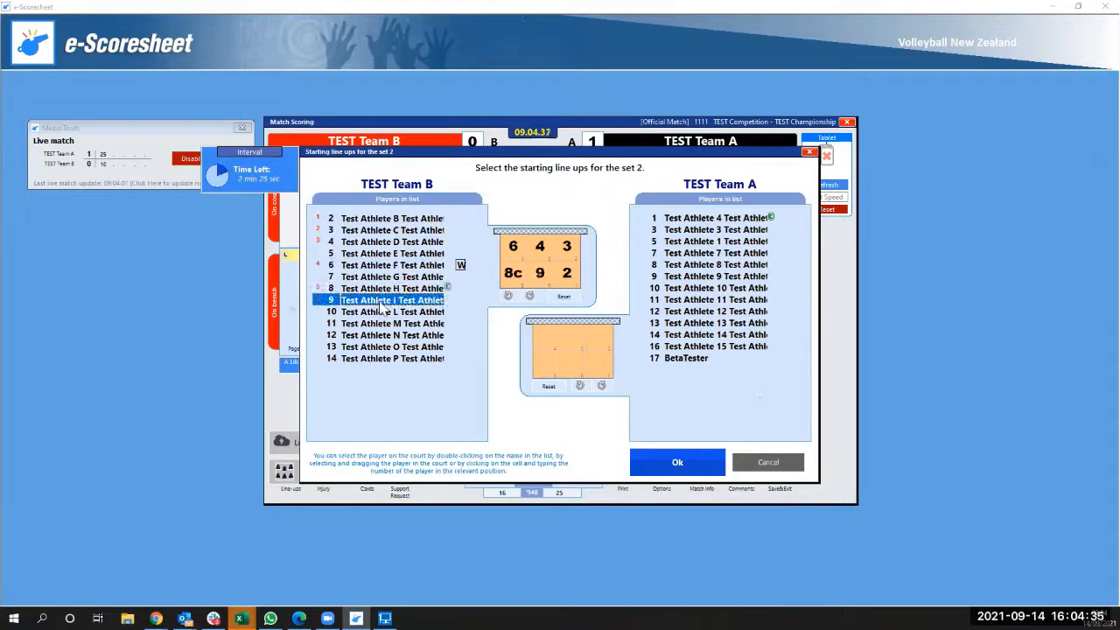
Place TEST Team A's players 16, 13, 12, 10, 8 and 7 in positions 1 to 6 and confirm the Set 2 line-ups.
{"action": "double_click", "coordinate": [706, 347]}
{"action": "double_click", "coordinate": [704, 323]}
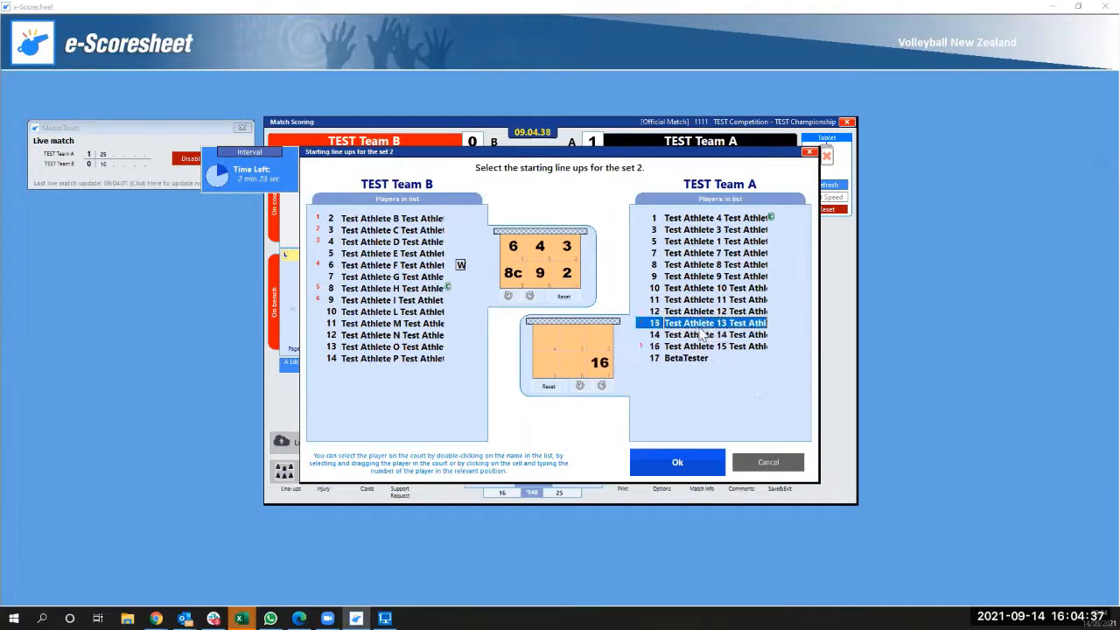
{"action": "double_click", "coordinate": [702, 310]}
{"action": "double_click", "coordinate": [700, 287]}
{"action": "double_click", "coordinate": [698, 265]}
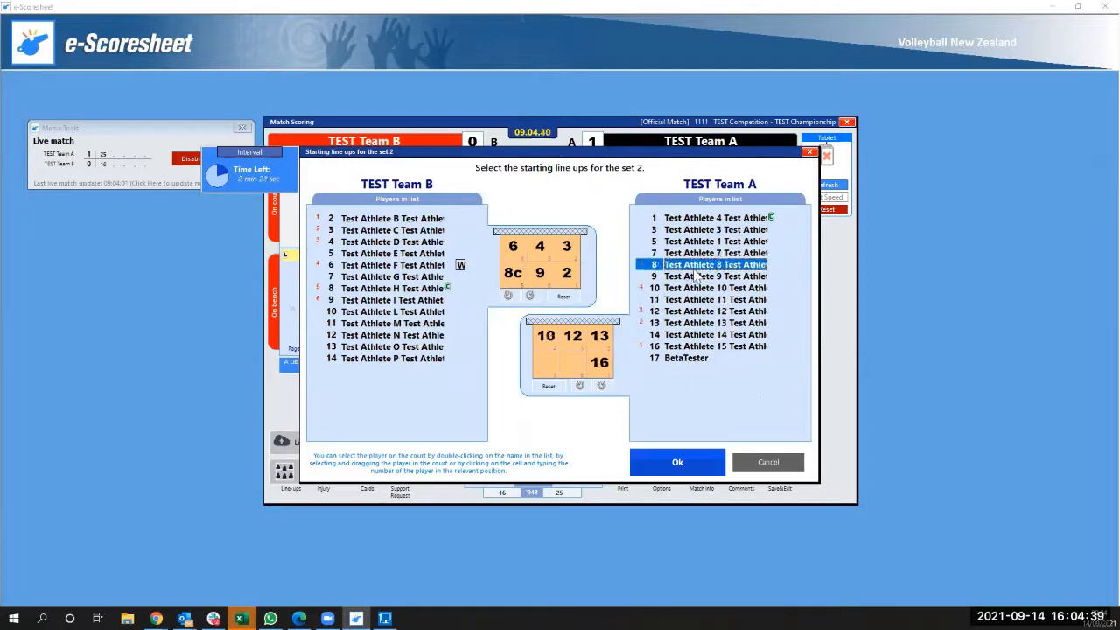
{"action": "left_click", "coordinate": [696, 253]}
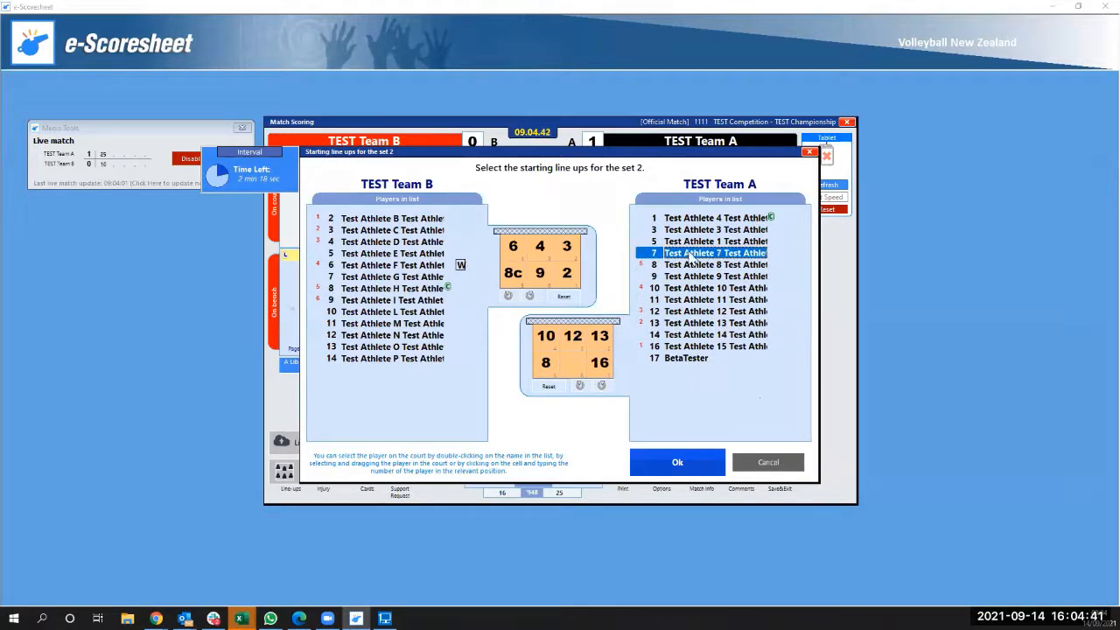
{"action": "double_click", "coordinate": [692, 256]}
{"action": "left_click", "coordinate": [672, 463]}
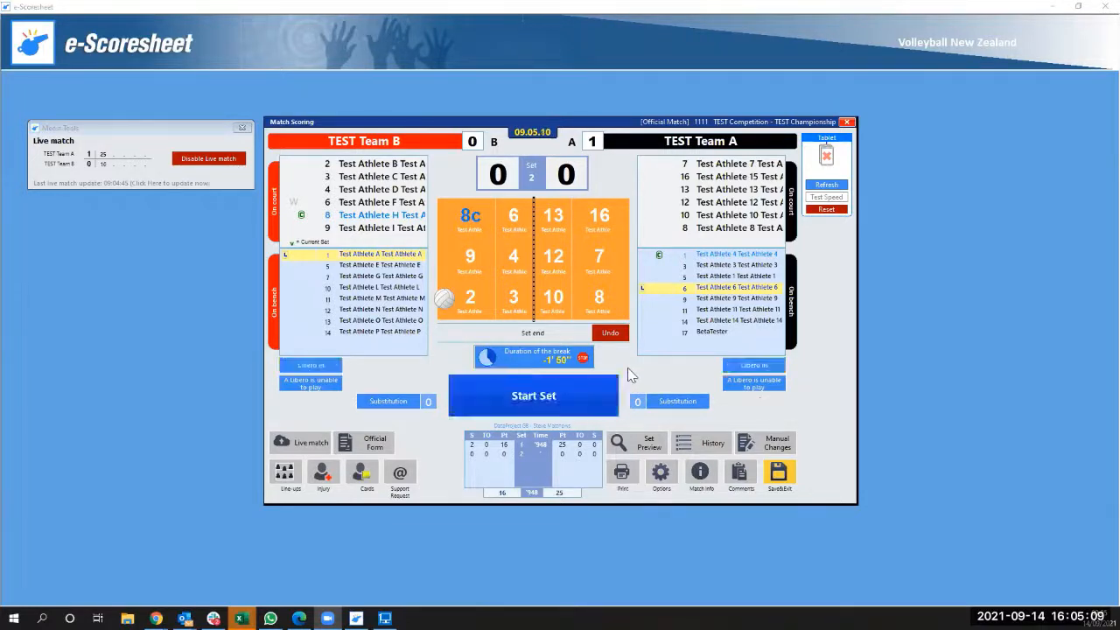
Bring in TEST Team B's libero 1 to replace player 8 before the start of Set 2.
{"action": "left_click", "coordinate": [540, 406]}
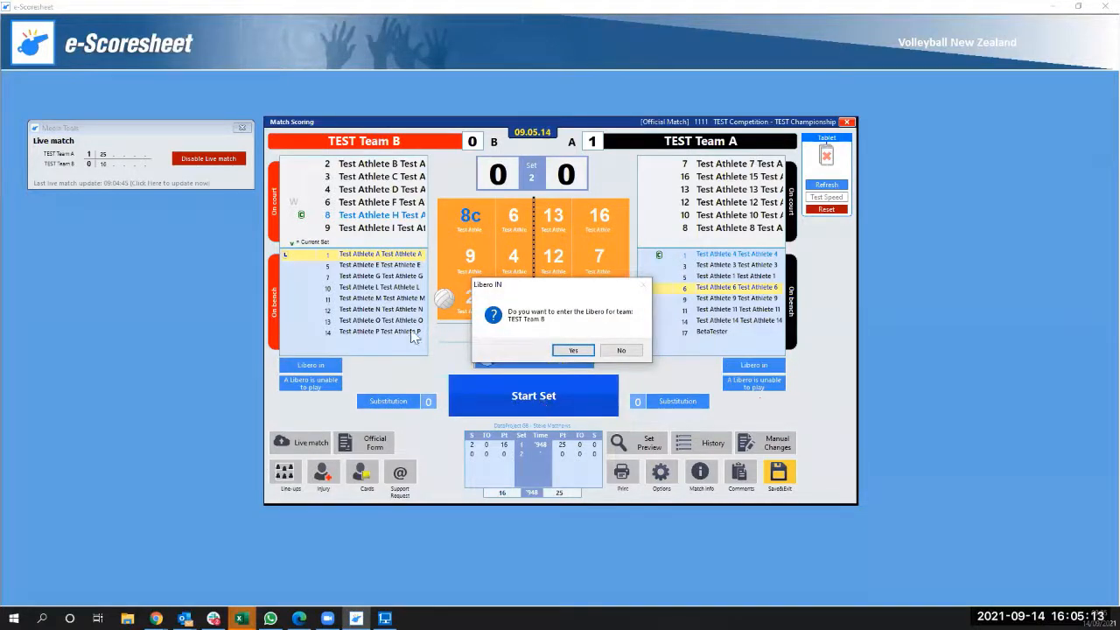
{"action": "left_click", "coordinate": [573, 350]}
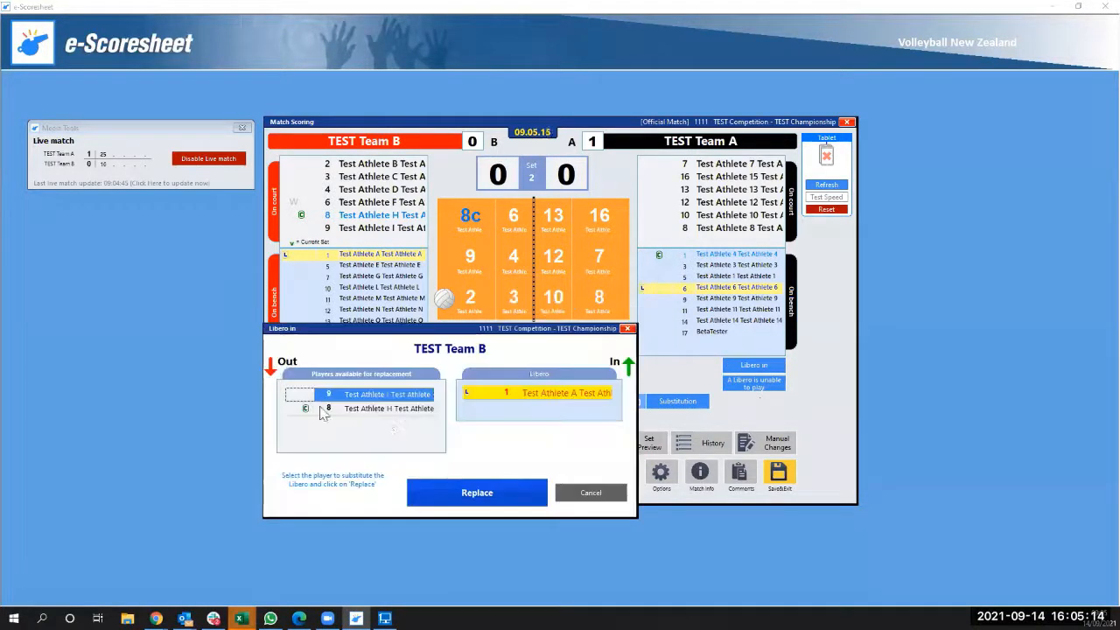
{"action": "left_click", "coordinate": [418, 409]}
{"action": "left_click", "coordinate": [494, 494]}
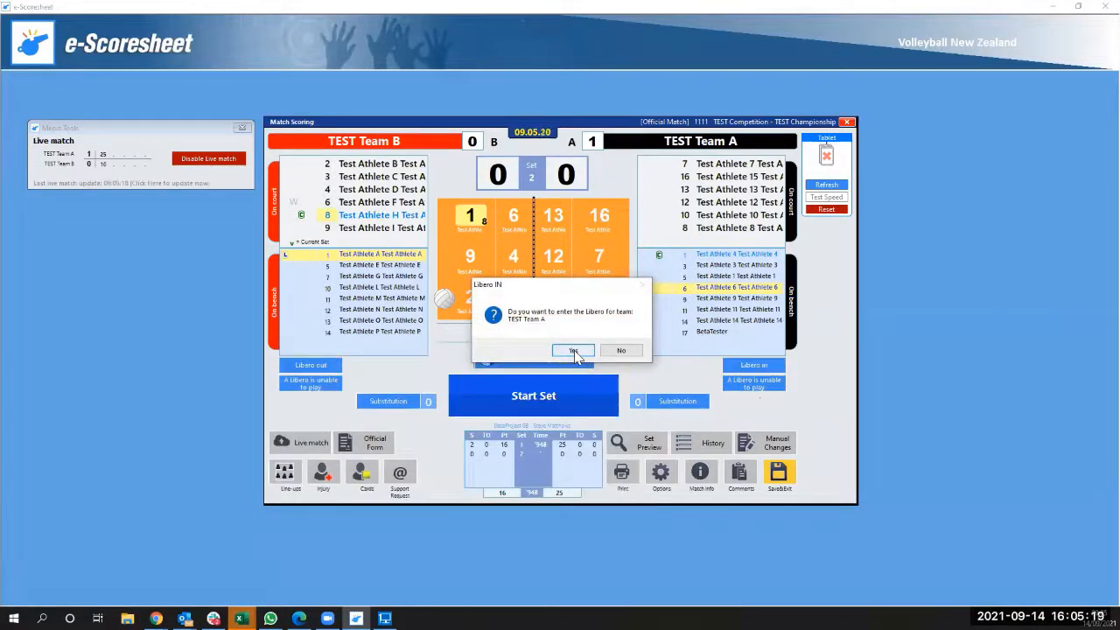
Bring in TEST Team A's libero 6 to replace player 7 before the start of Set 2.
{"action": "left_click", "coordinate": [573, 350]}
{"action": "left_click", "coordinate": [586, 409]}
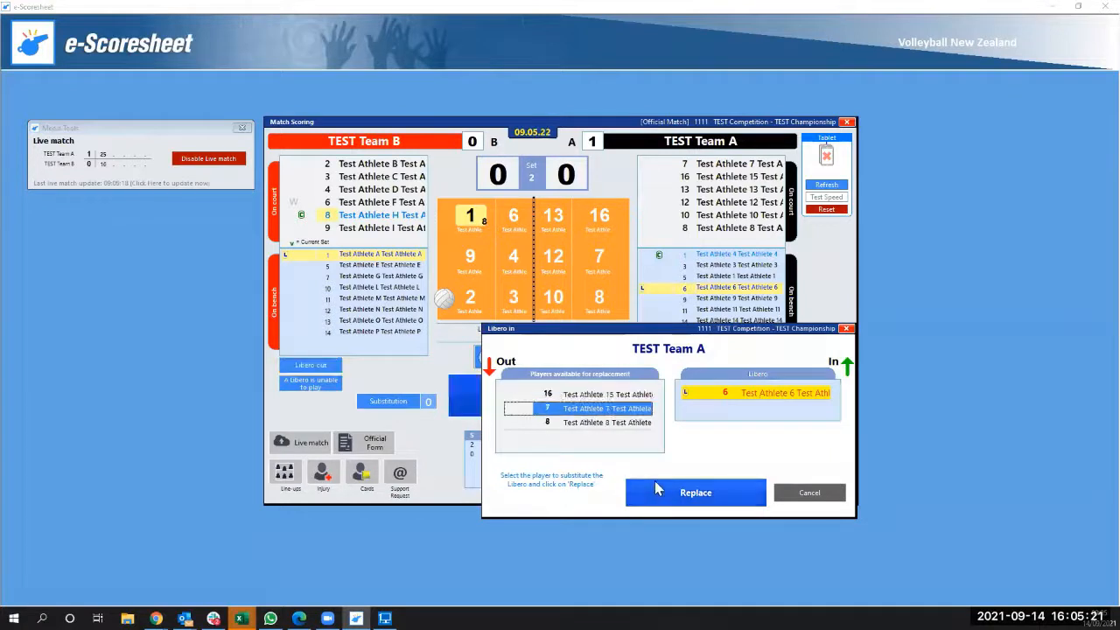
{"action": "left_click", "coordinate": [695, 493]}
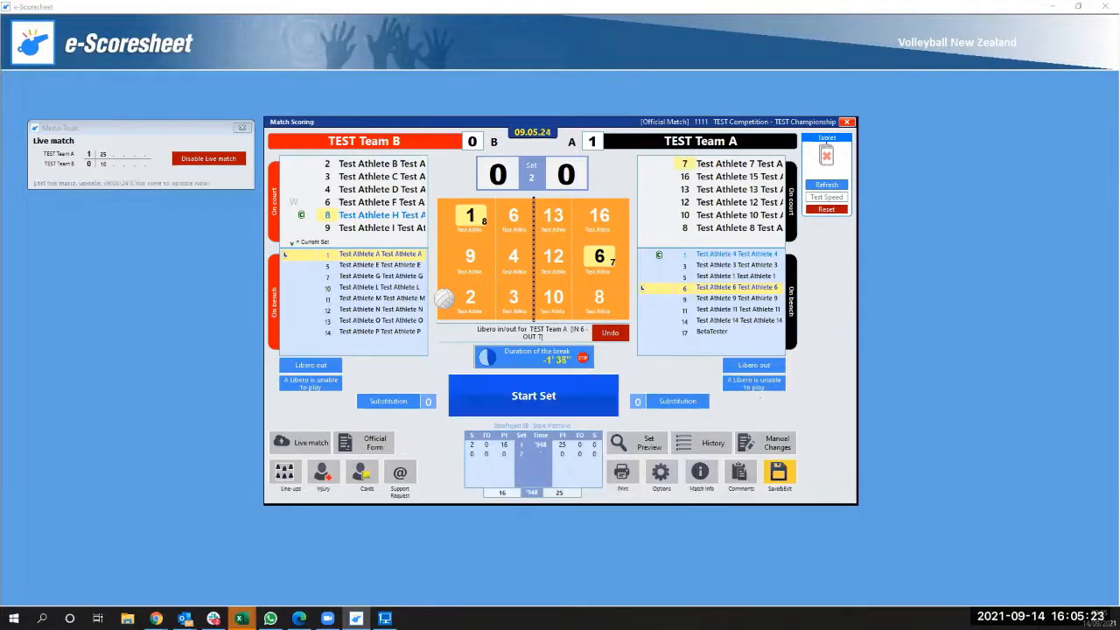
Start Set 2 with the starting time 09.06 and award the first rally's point to TEST Team A.
{"action": "left_click", "coordinate": [550, 396]}
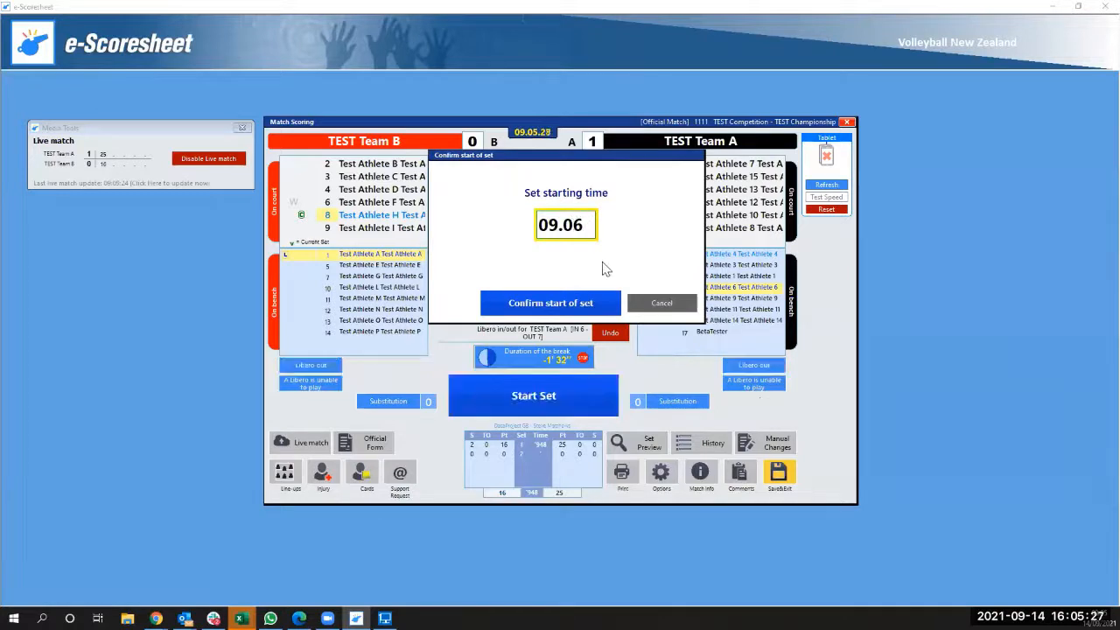
{"action": "left_click", "coordinate": [543, 303]}
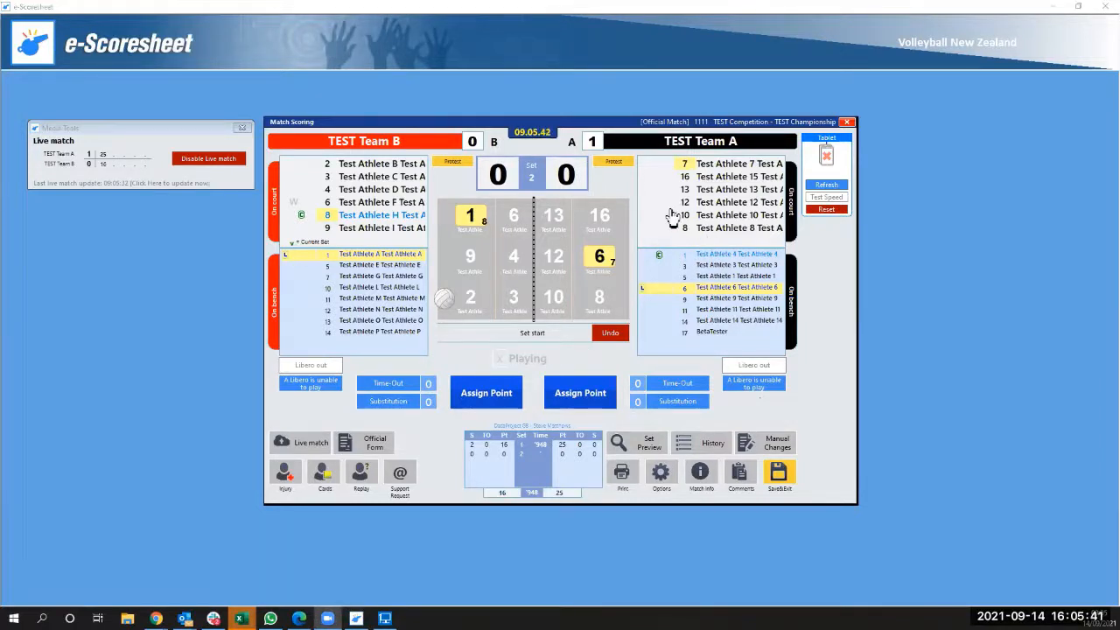
{"action": "left_click", "coordinate": [586, 396]}
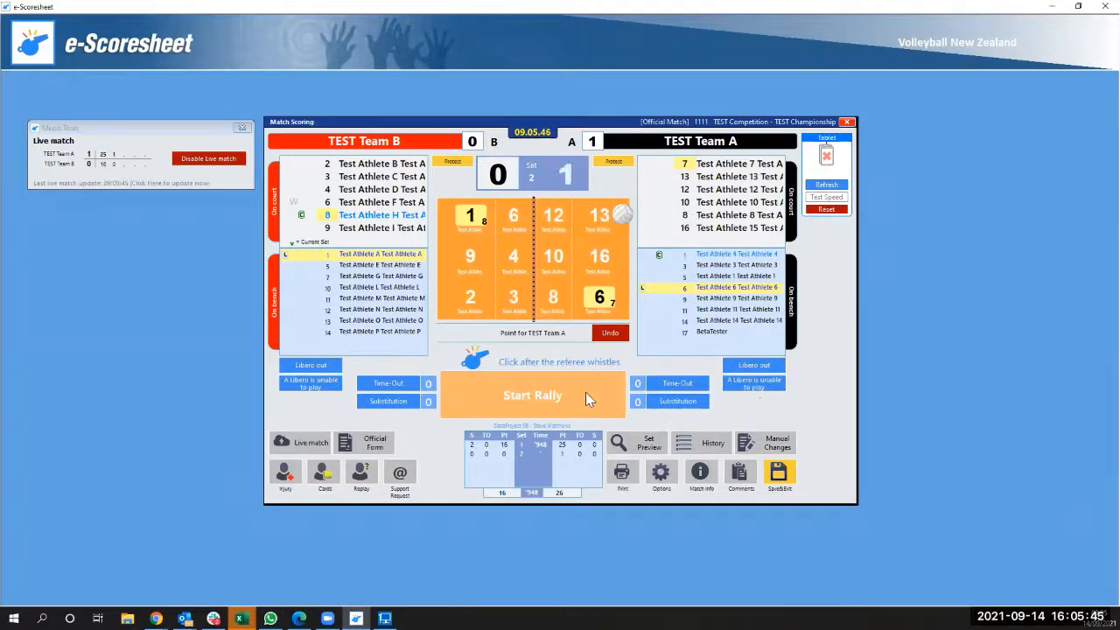
Play the second rally, cancel the confirmation for points assigned too quickly, and award the rally's point to TEST Team A.
{"action": "left_click", "coordinate": [586, 394]}
{"action": "left_click", "coordinate": [580, 398]}
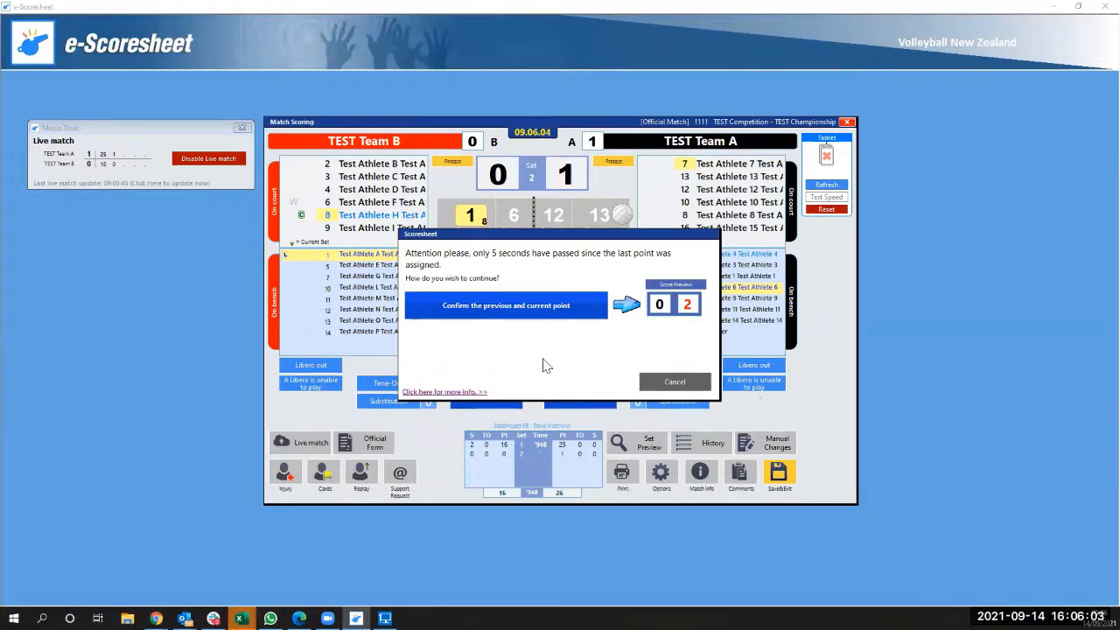
{"action": "left_click", "coordinate": [673, 384]}
{"action": "left_click", "coordinate": [588, 393]}
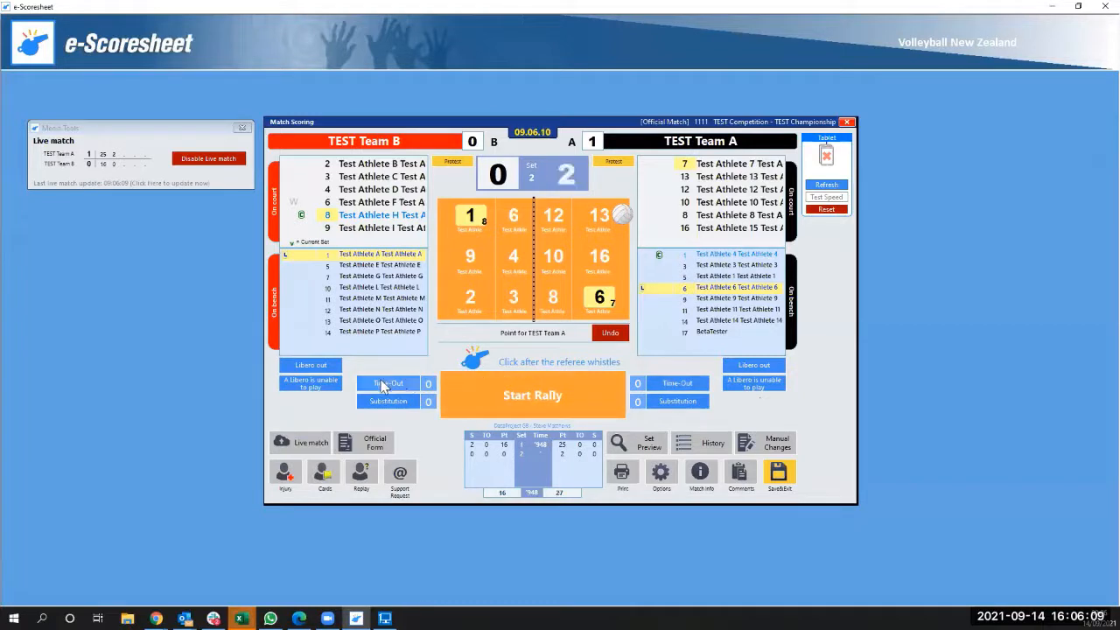
Record a time-out for TEST Team B, play the next rally and award its point to TEST Team A.
{"action": "left_click", "coordinate": [392, 387]}
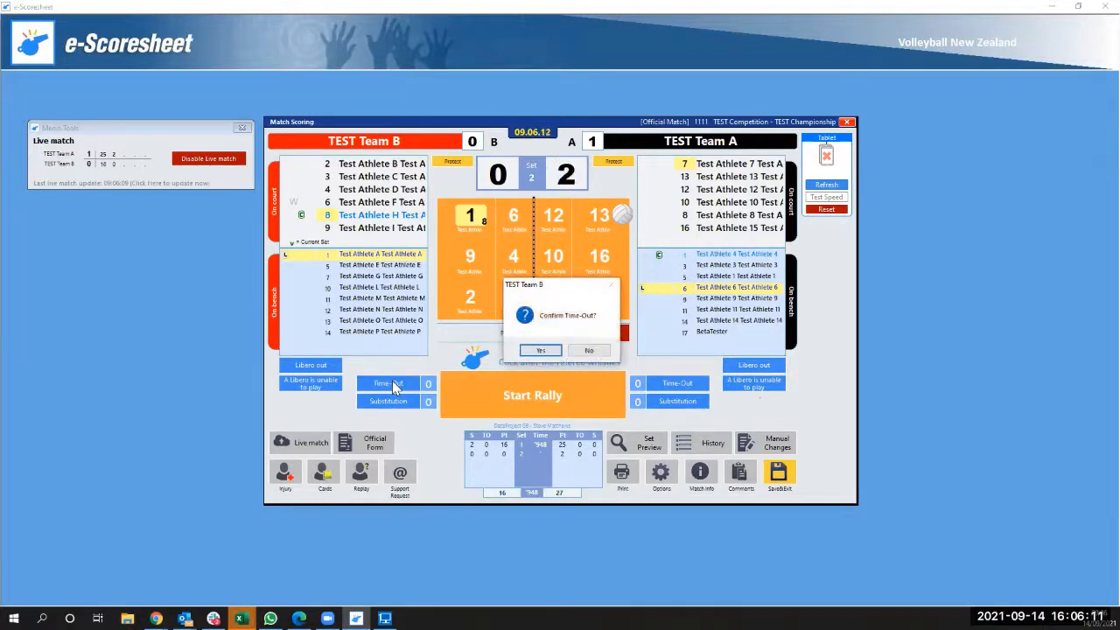
{"action": "left_click", "coordinate": [543, 350]}
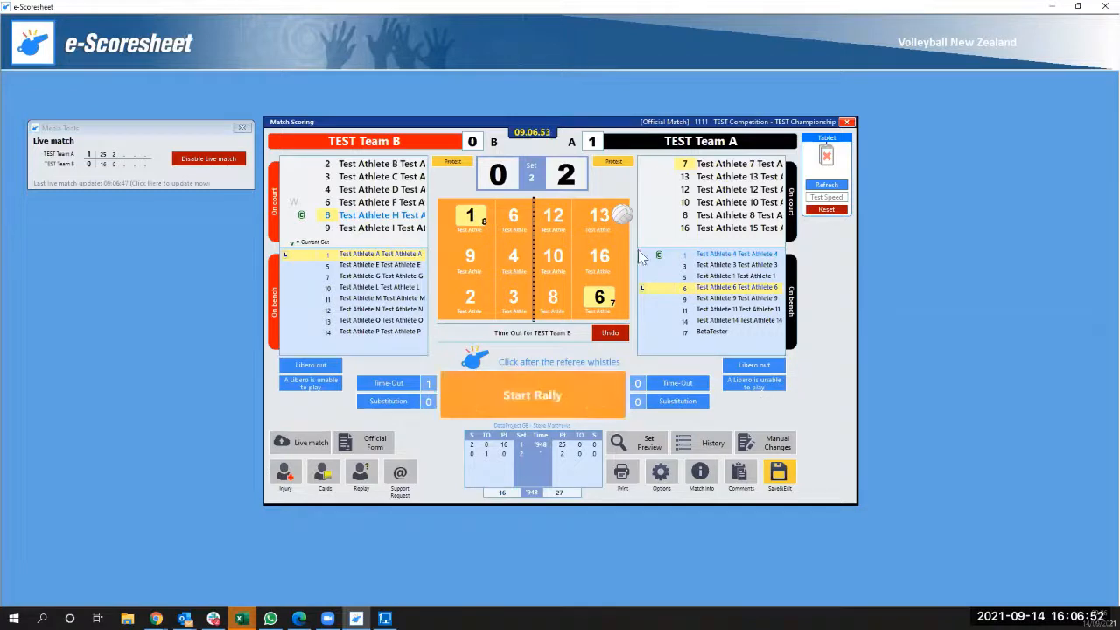
{"action": "left_click", "coordinate": [526, 387]}
{"action": "left_click", "coordinate": [569, 394]}
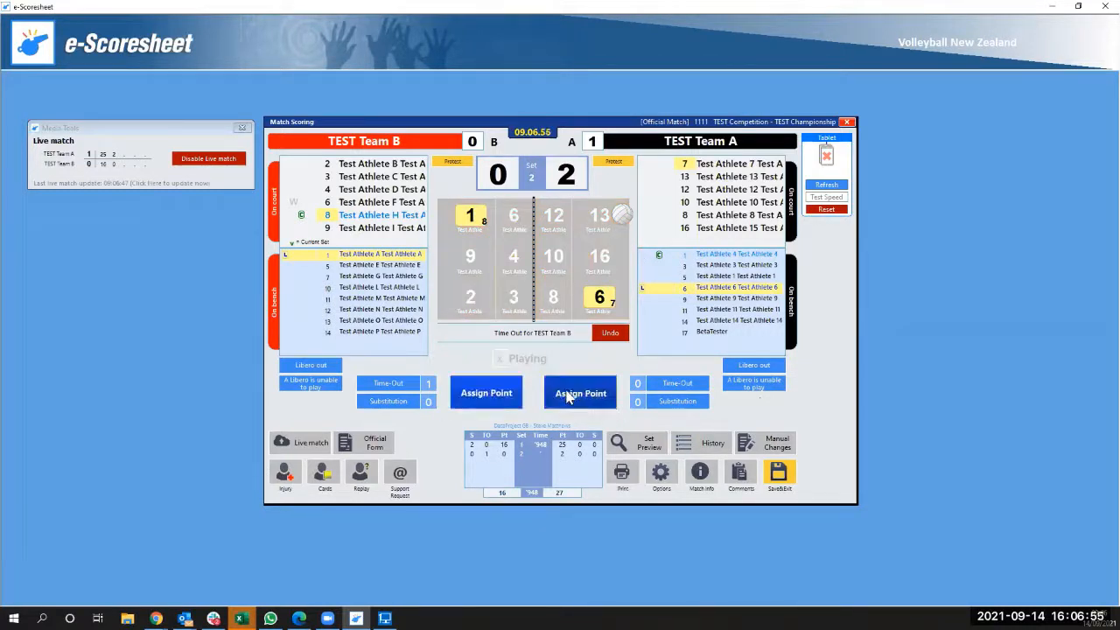
Start another rally, decline the quick consecutive-point confirmation, and assign TEST Team A its fourth point of Set 2.
{"action": "left_click", "coordinate": [569, 397]}
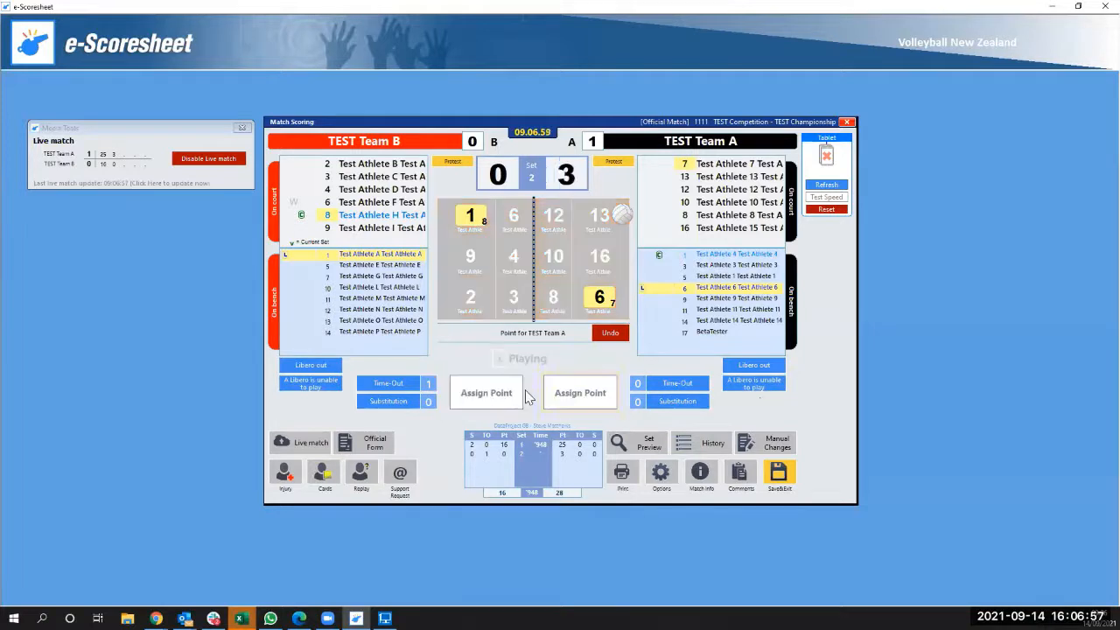
{"action": "left_click", "coordinate": [575, 396]}
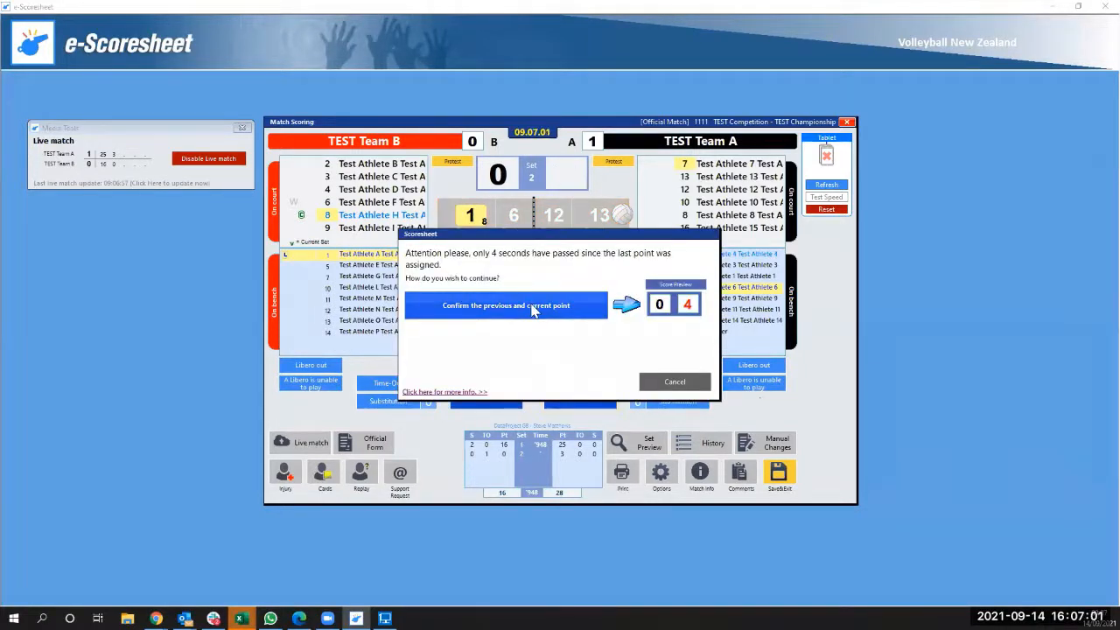
{"action": "left_click", "coordinate": [679, 383]}
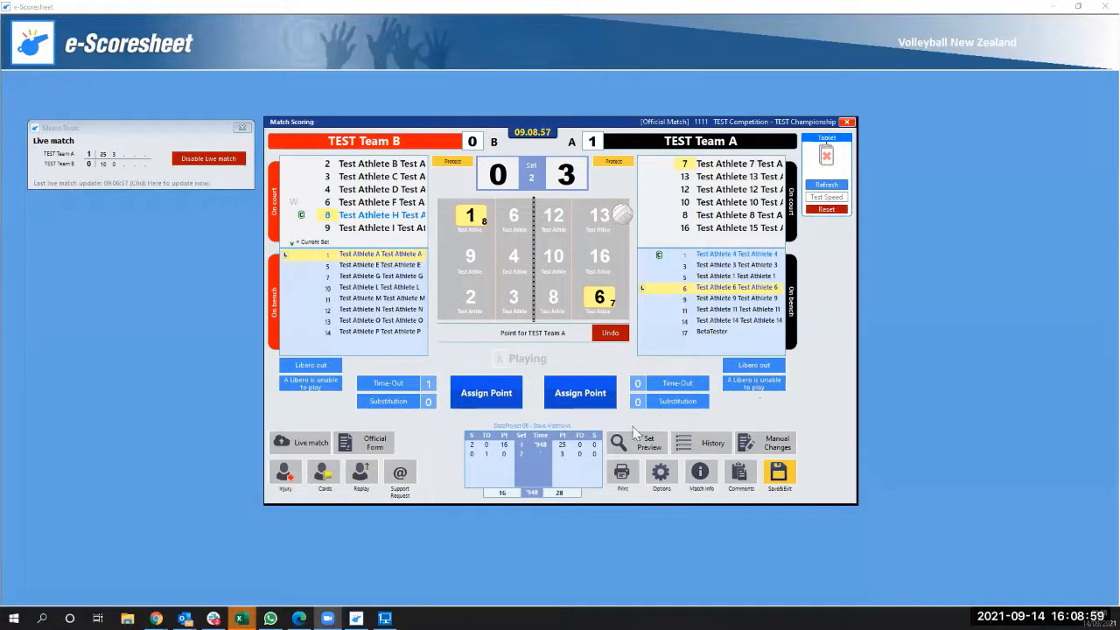
{"action": "left_click", "coordinate": [571, 396]}
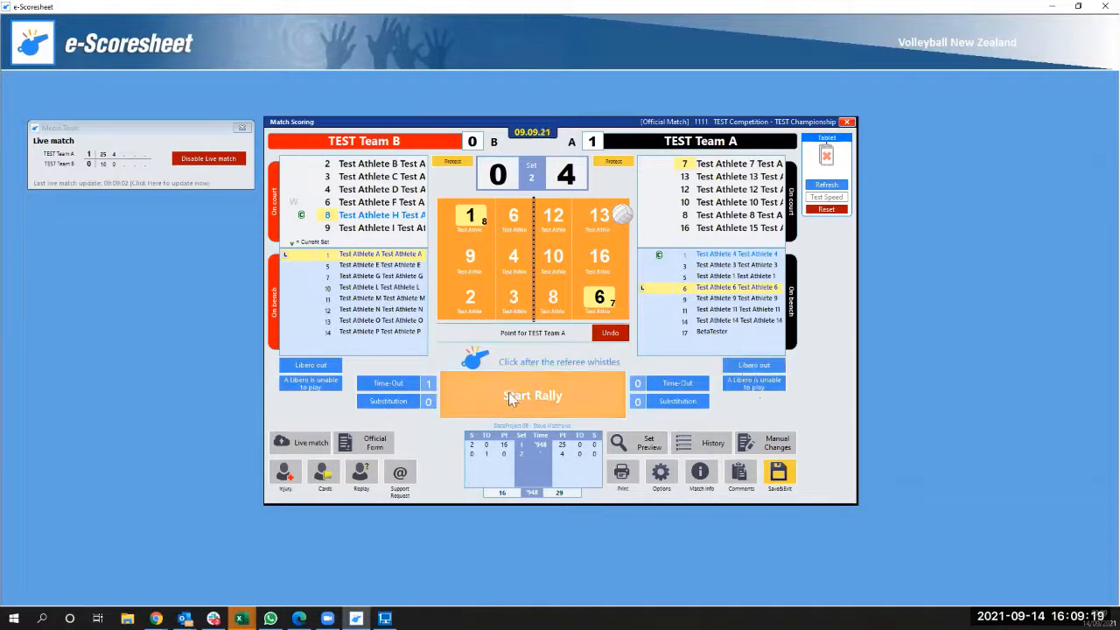
Swap TEST Team A's libero 6 out for player 7 and undo that libero replacement.
{"action": "left_click", "coordinate": [757, 368]}
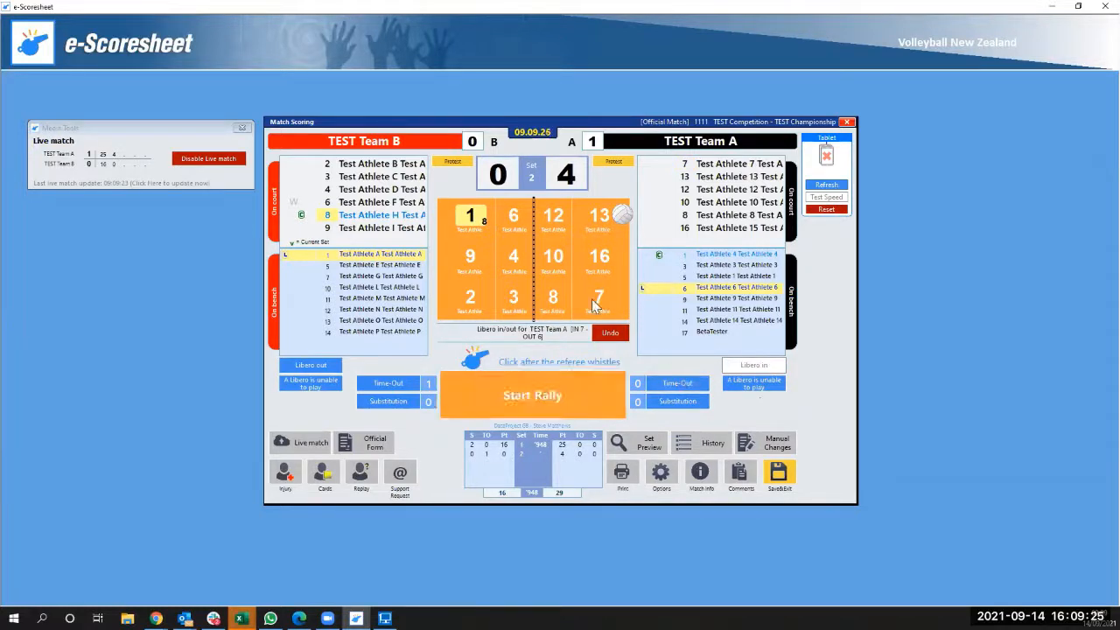
{"action": "left_click", "coordinate": [604, 332]}
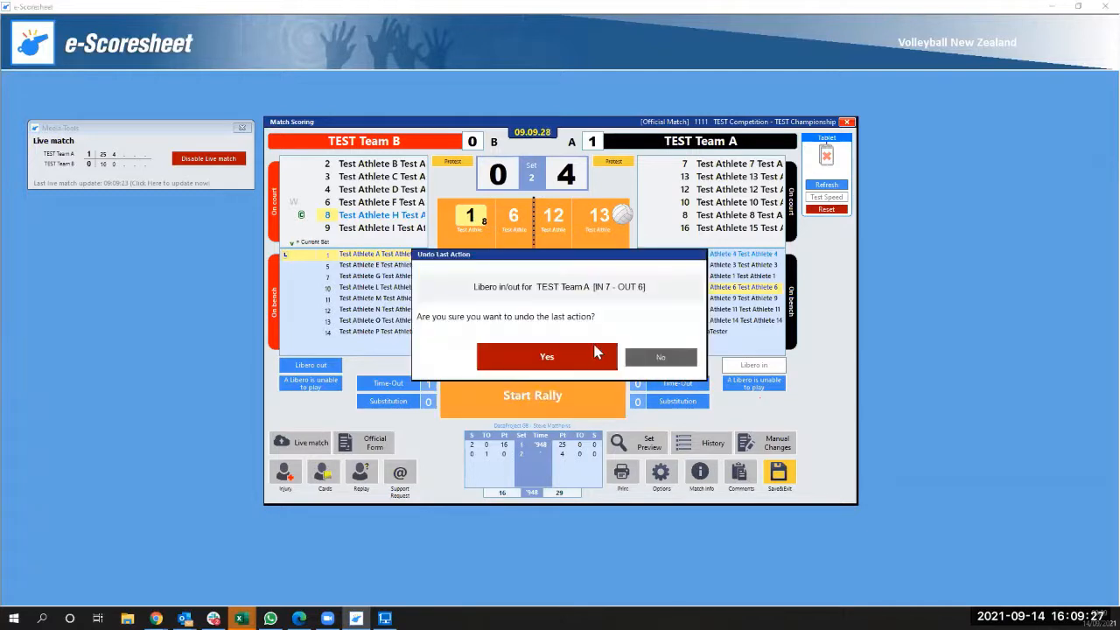
{"action": "left_click", "coordinate": [535, 356]}
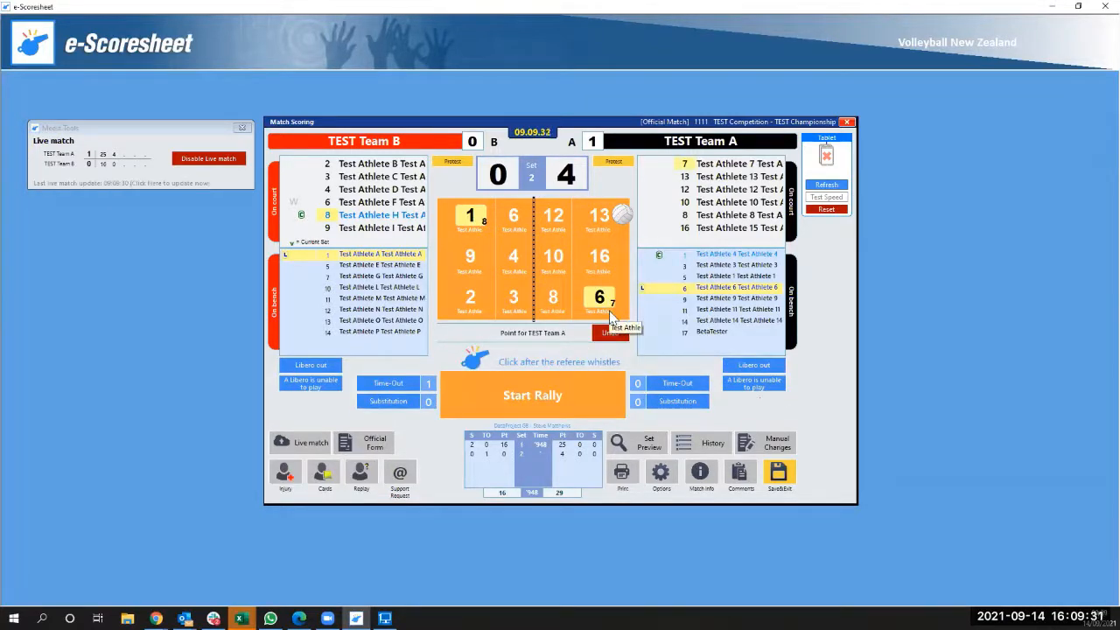
Return TEST Team A's player 7 in place of libero 6 and award TEST Team A the points of two further rallies.
{"action": "left_click", "coordinate": [754, 371]}
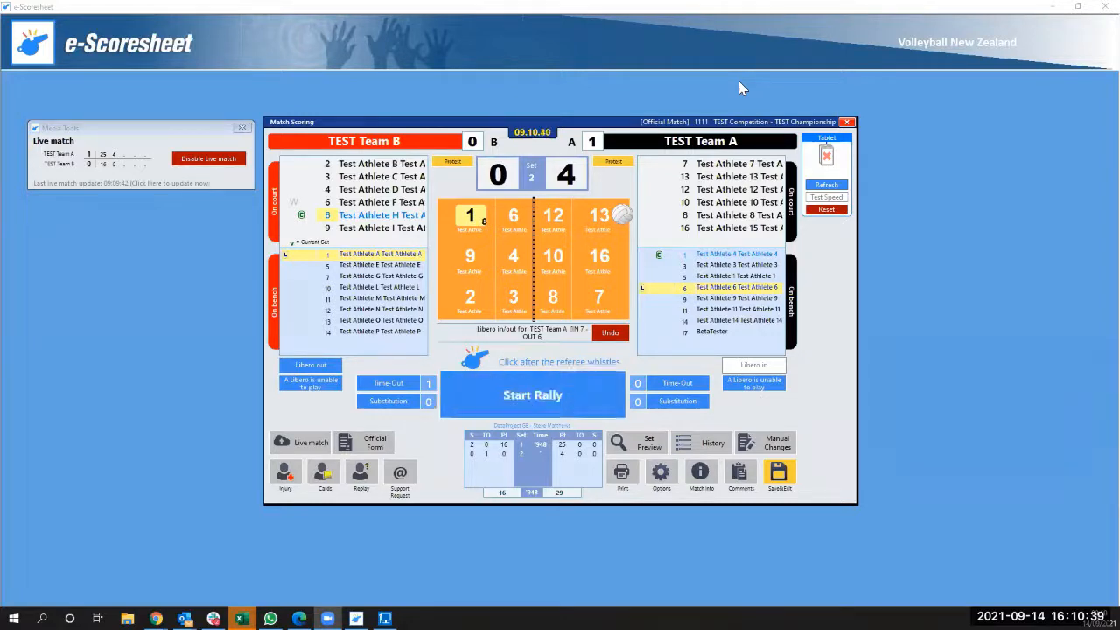
{"action": "left_click", "coordinate": [540, 395]}
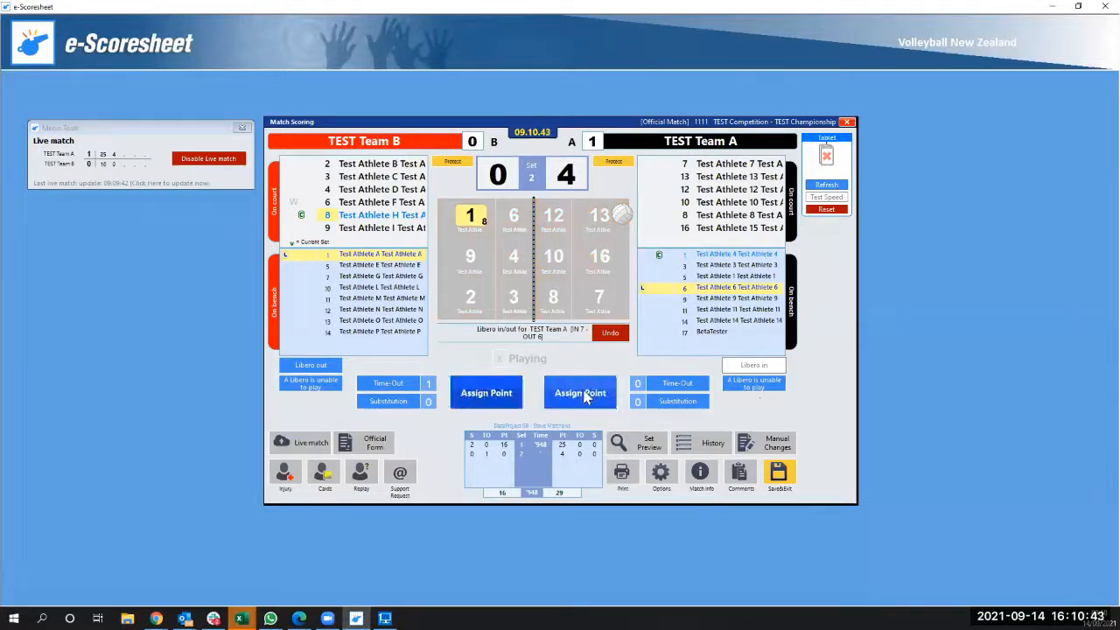
{"action": "left_click", "coordinate": [584, 395]}
{"action": "left_click", "coordinate": [585, 396]}
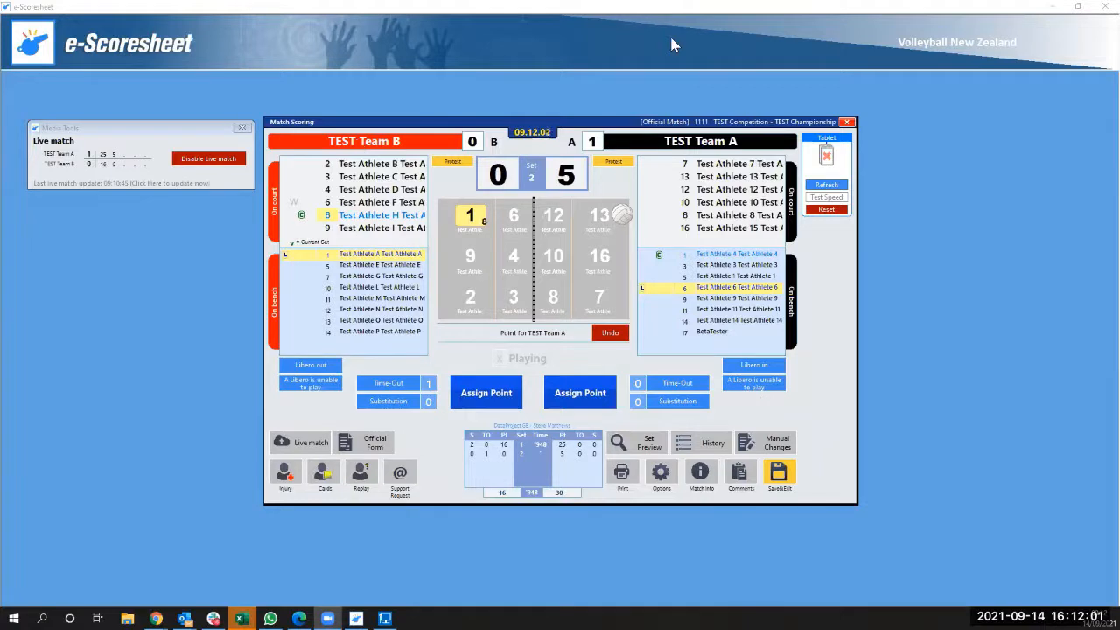
{"action": "left_click", "coordinate": [578, 396]}
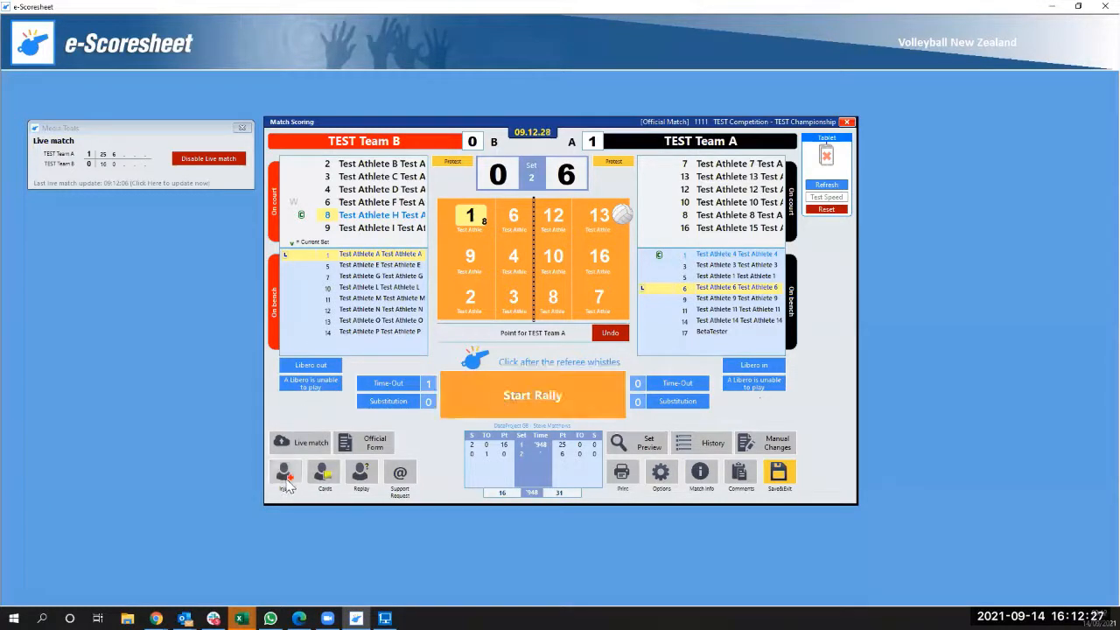
Sanction player 6 of TEST Team B with a penalty and return to match scoring.
{"action": "left_click", "coordinate": [326, 475]}
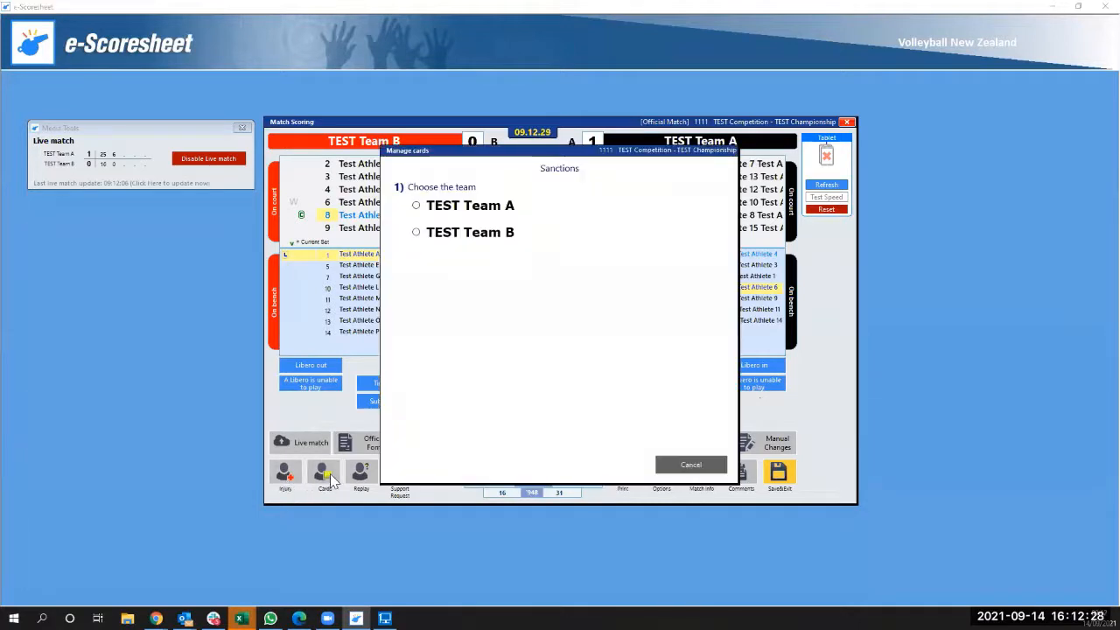
{"action": "left_click", "coordinate": [474, 237]}
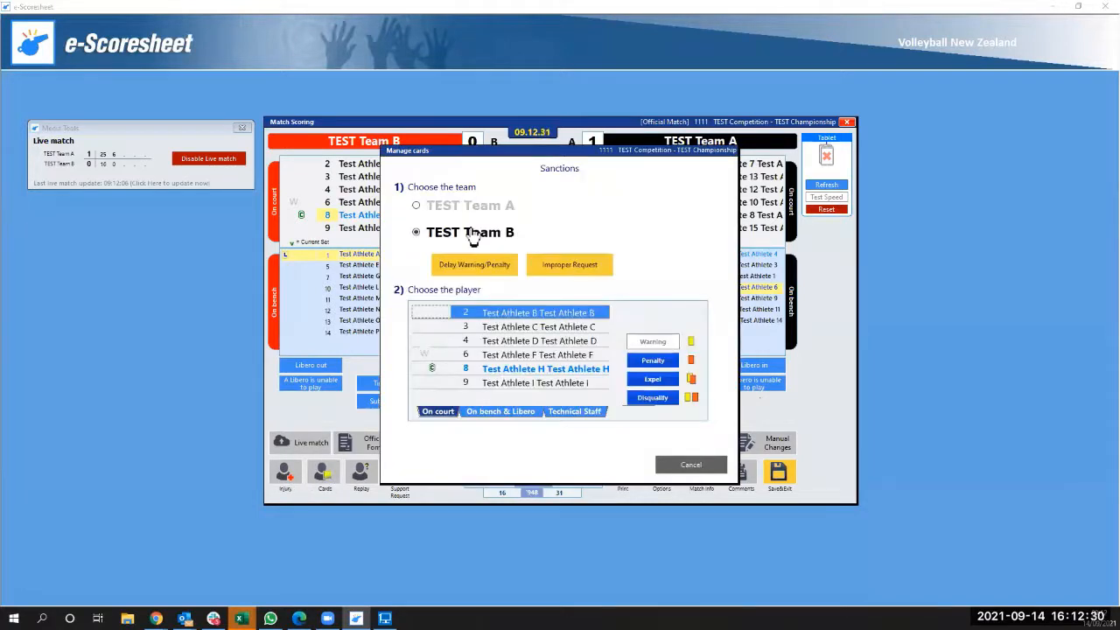
{"action": "left_click", "coordinate": [511, 355]}
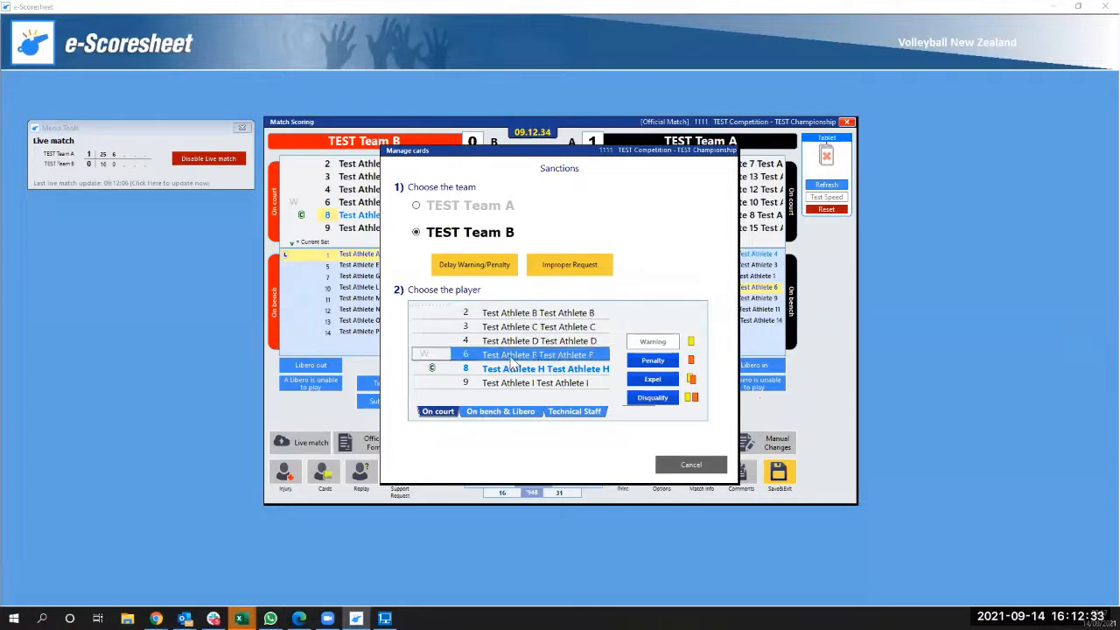
{"action": "left_click", "coordinate": [653, 361]}
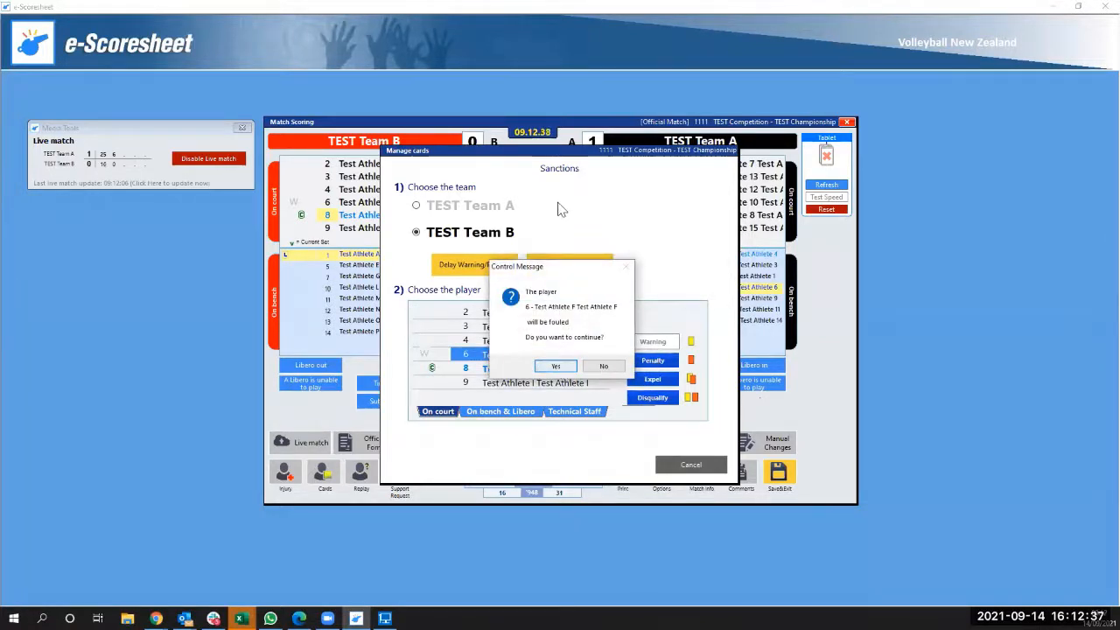
{"action": "left_click", "coordinate": [560, 366]}
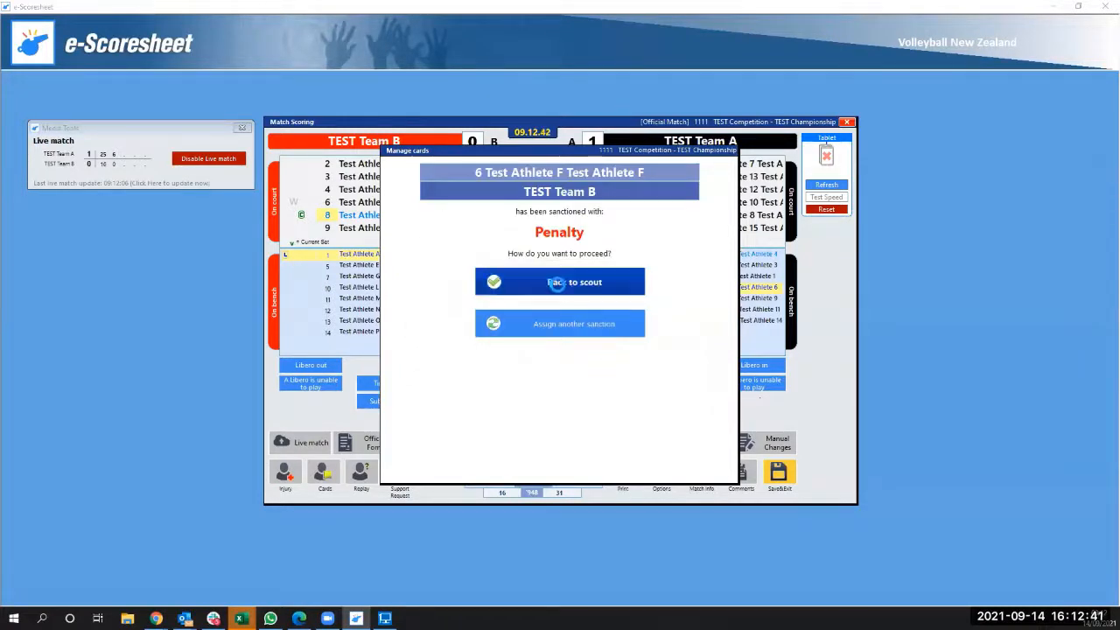
{"action": "left_click", "coordinate": [560, 283]}
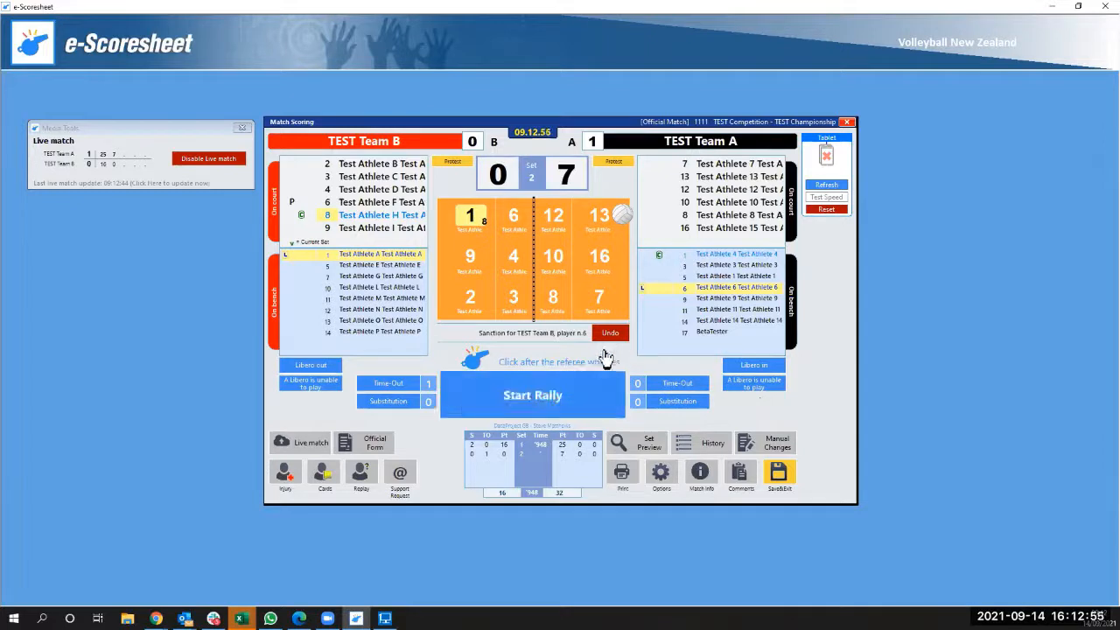
Start a rally, award the point to TEST Team A, and end the technical time-out.
{"action": "left_click", "coordinate": [535, 395]}
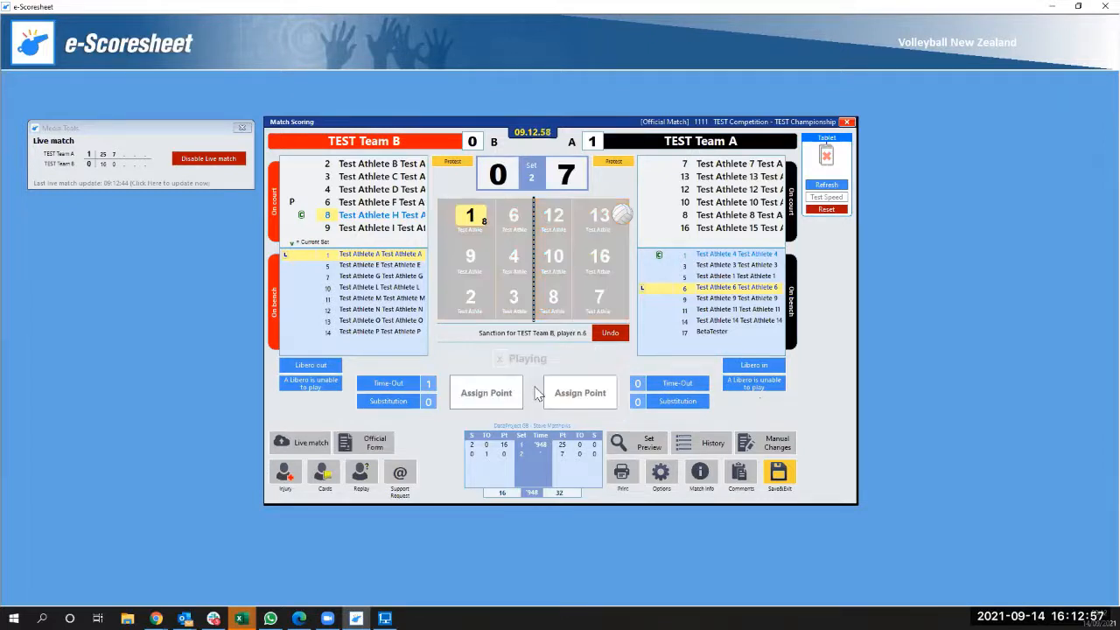
{"action": "left_click", "coordinate": [575, 395]}
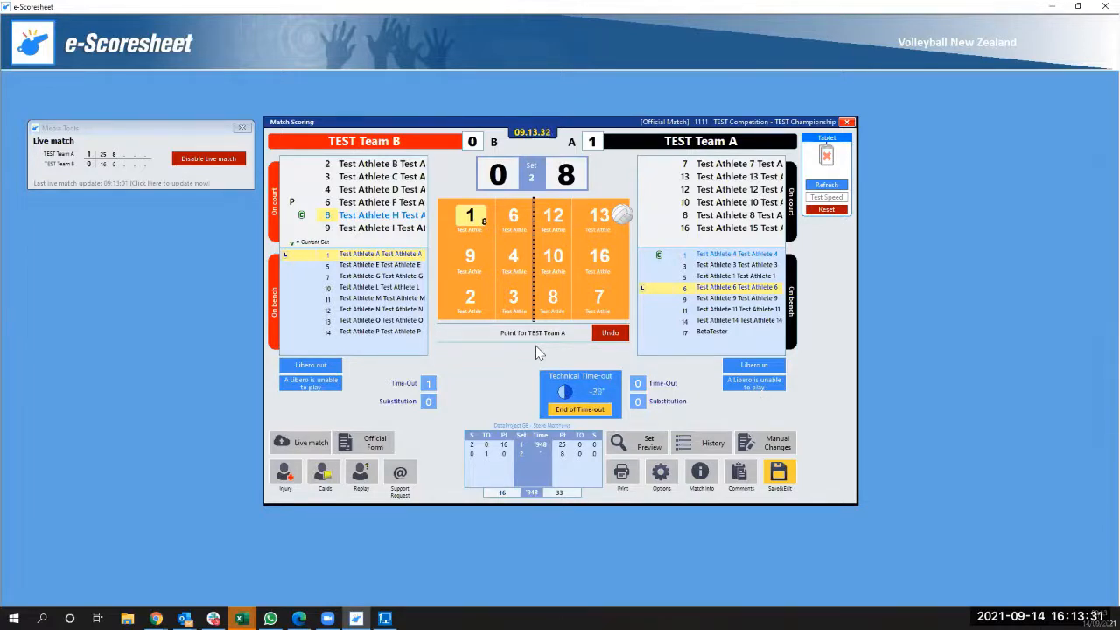
{"action": "left_click", "coordinate": [582, 410]}
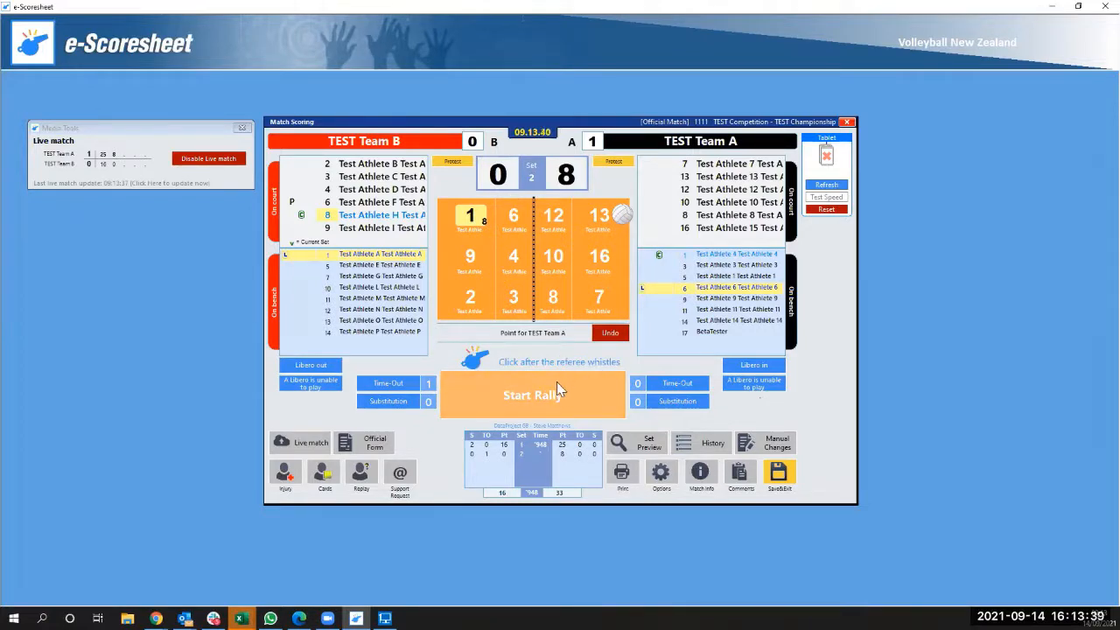
Manually amend the set 2 score to 23 for TEST Team B and 12 for TEST Team A, and confirm.
{"action": "left_click", "coordinate": [783, 448]}
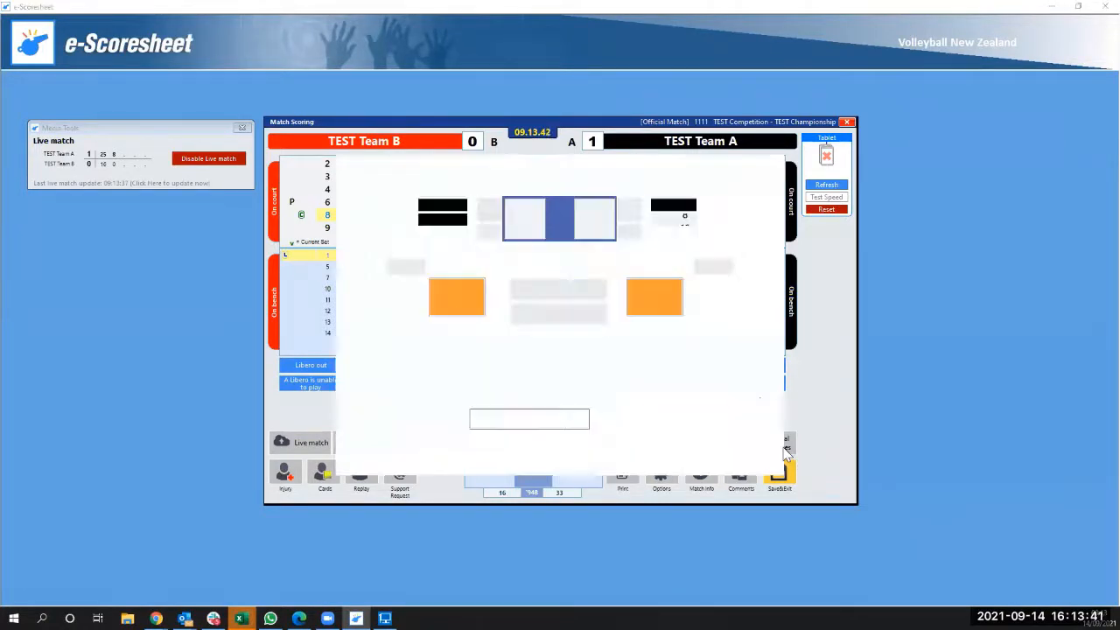
{"action": "left_click", "coordinate": [489, 214]}
{"action": "left_click", "coordinate": [488, 214]}
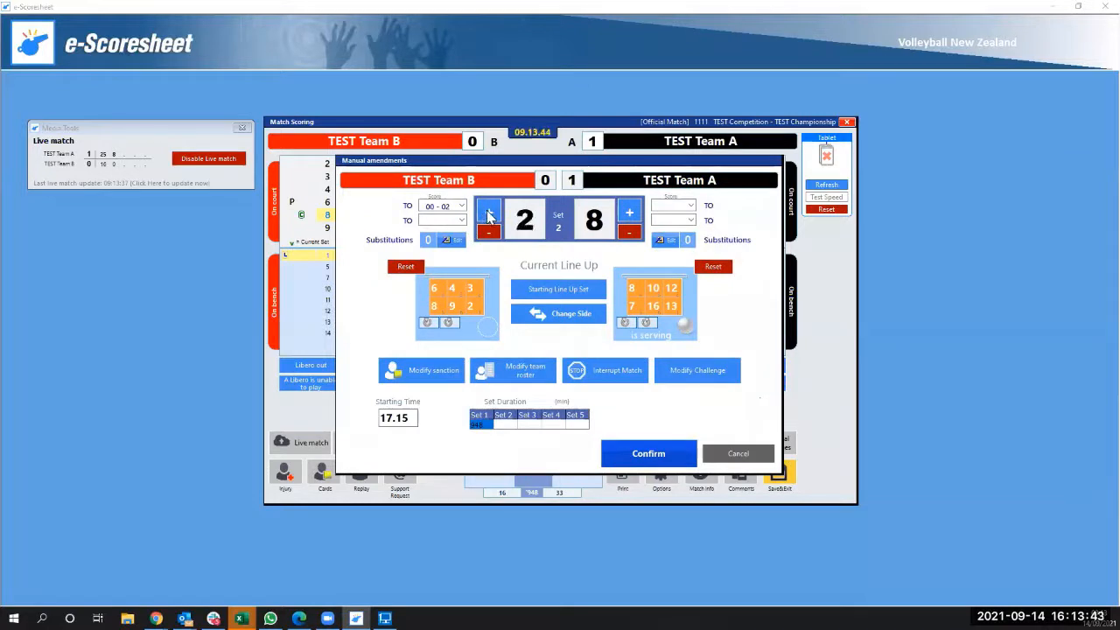
{"action": "left_click", "coordinate": [488, 214]}
{"action": "left_click", "coordinate": [488, 213]}
{"action": "left_click", "coordinate": [488, 214]}
{"action": "left_click", "coordinate": [488, 213]}
{"action": "left_click", "coordinate": [489, 213]}
{"action": "left_click", "coordinate": [488, 213]}
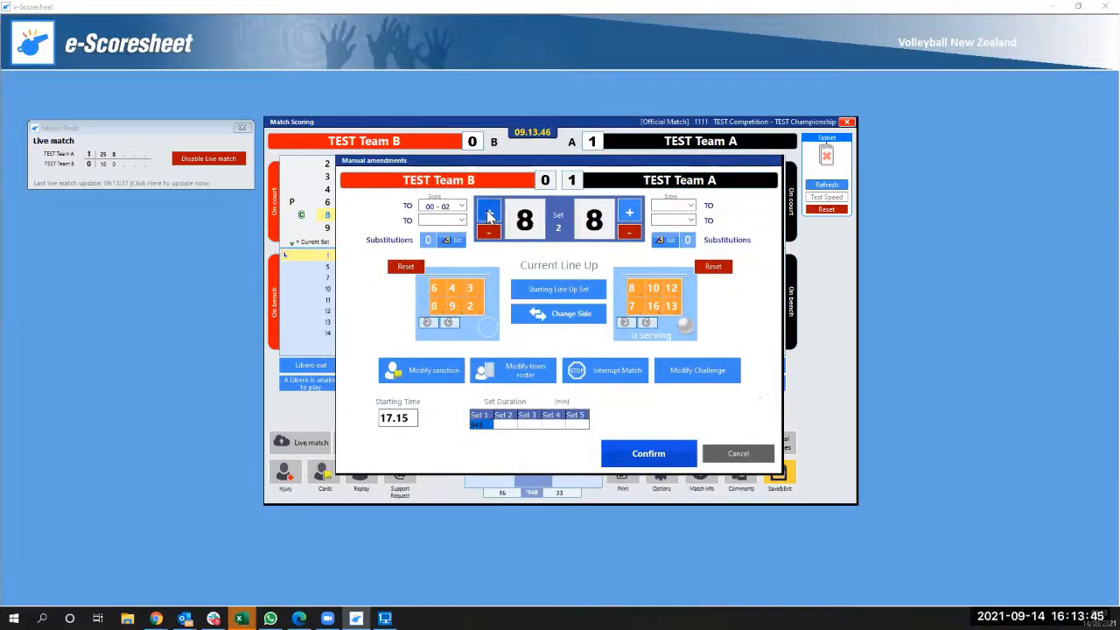
{"action": "left_click", "coordinate": [488, 214]}
{"action": "left_click", "coordinate": [488, 213]}
{"action": "left_click", "coordinate": [489, 213]}
{"action": "left_click", "coordinate": [489, 214]}
{"action": "left_click", "coordinate": [488, 214]}
{"action": "left_click", "coordinate": [489, 213]}
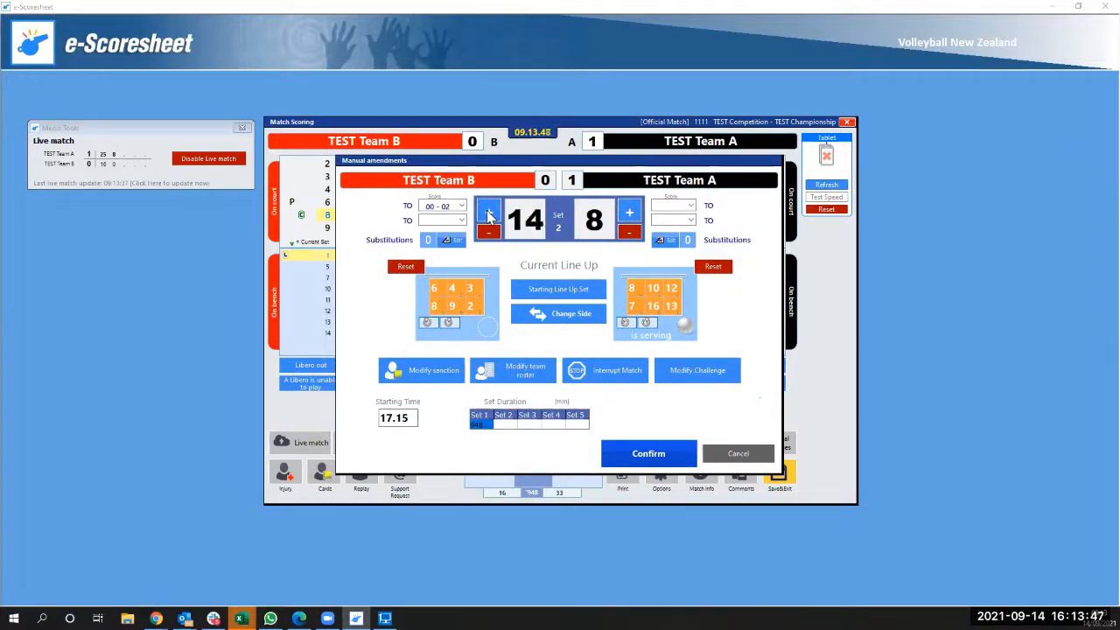
{"action": "left_click", "coordinate": [488, 214]}
{"action": "left_click", "coordinate": [488, 213]}
{"action": "left_click", "coordinate": [488, 214]}
{"action": "left_click", "coordinate": [629, 213]}
{"action": "left_click", "coordinate": [629, 214]}
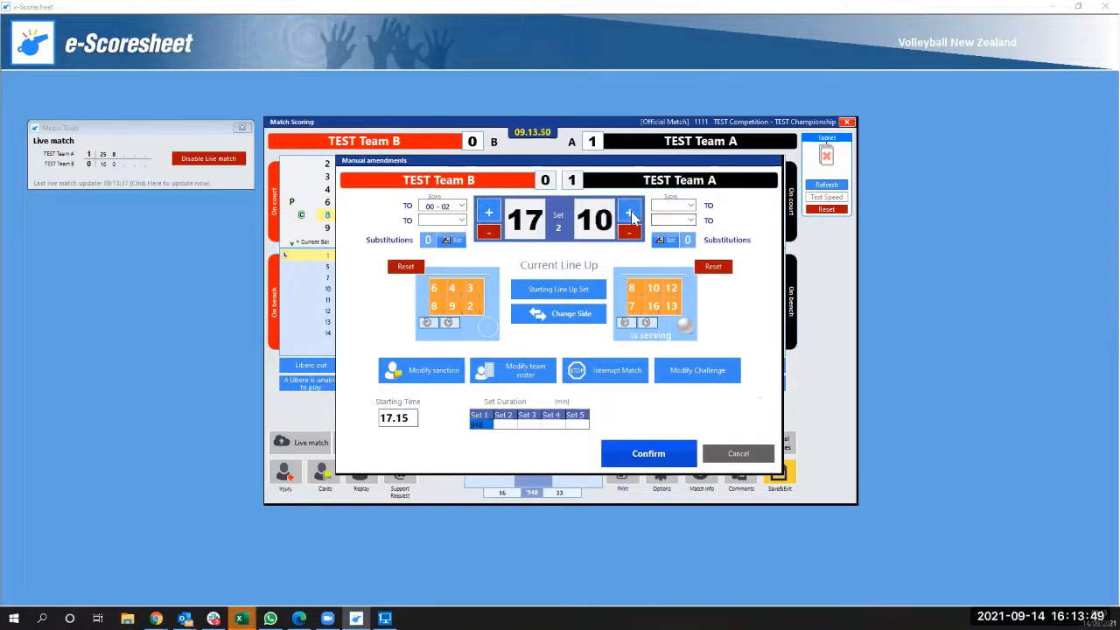
{"action": "left_click", "coordinate": [629, 214]}
{"action": "left_click", "coordinate": [630, 214]}
{"action": "left_click", "coordinate": [490, 213]}
{"action": "left_click", "coordinate": [490, 213]}
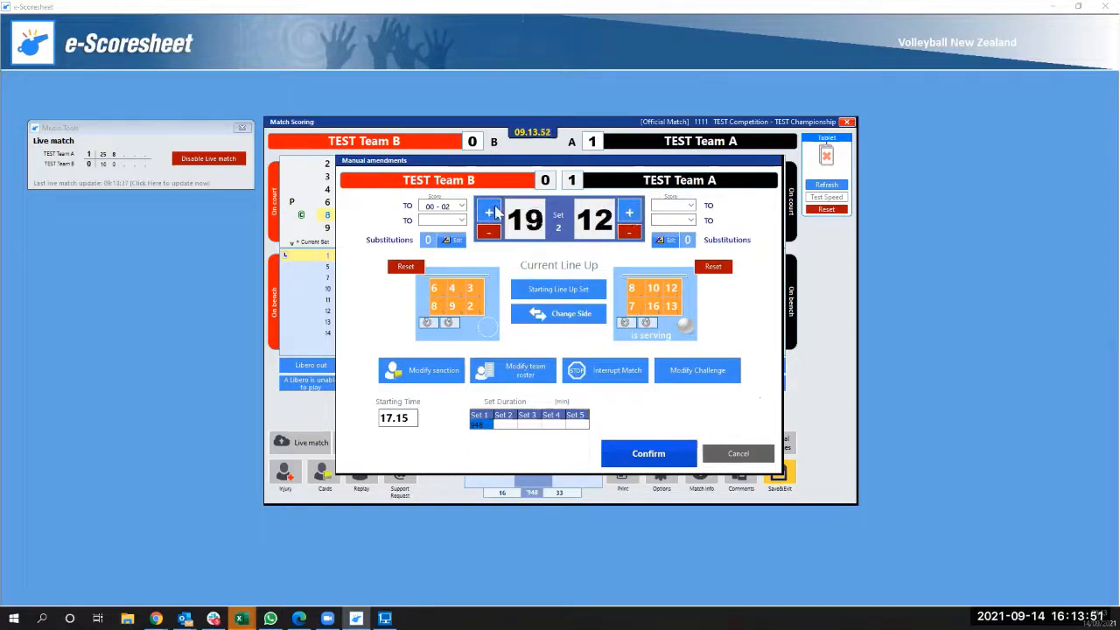
{"action": "left_click", "coordinate": [488, 212]}
{"action": "left_click", "coordinate": [488, 213]}
{"action": "left_click", "coordinate": [488, 212]}
{"action": "left_click", "coordinate": [488, 212]}
{"action": "left_click", "coordinate": [617, 454]}
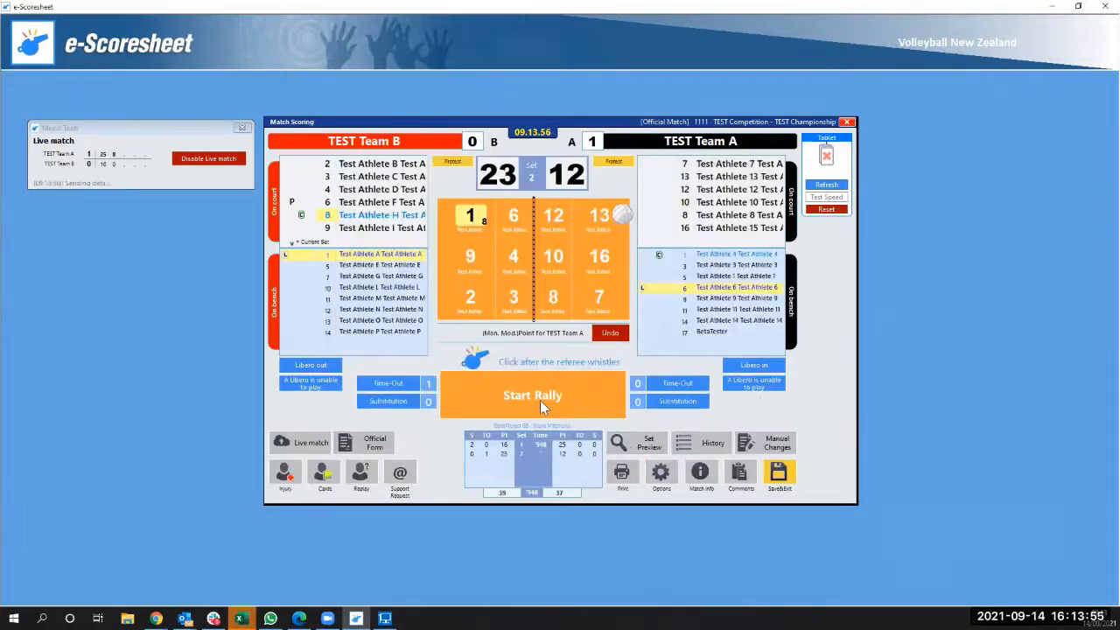
Award the rally point to TEST Team B, replace its libero 1 with player 8, and bring in TEST Team A's libero 6 for player 13.
{"action": "left_click", "coordinate": [540, 400]}
{"action": "left_click", "coordinate": [577, 392]}
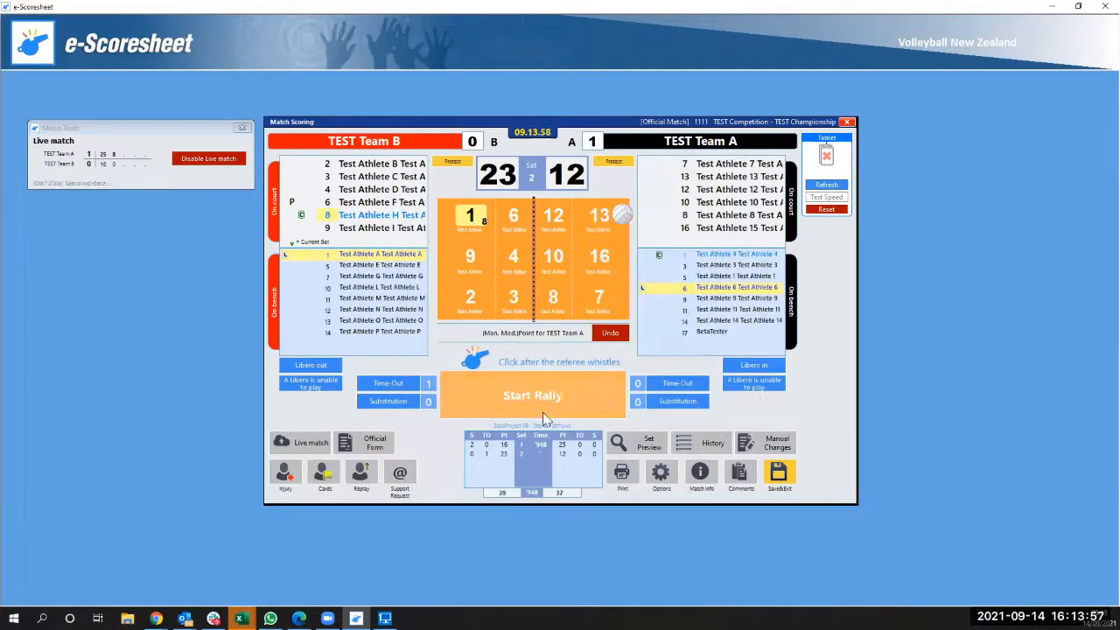
{"action": "left_click", "coordinate": [487, 396]}
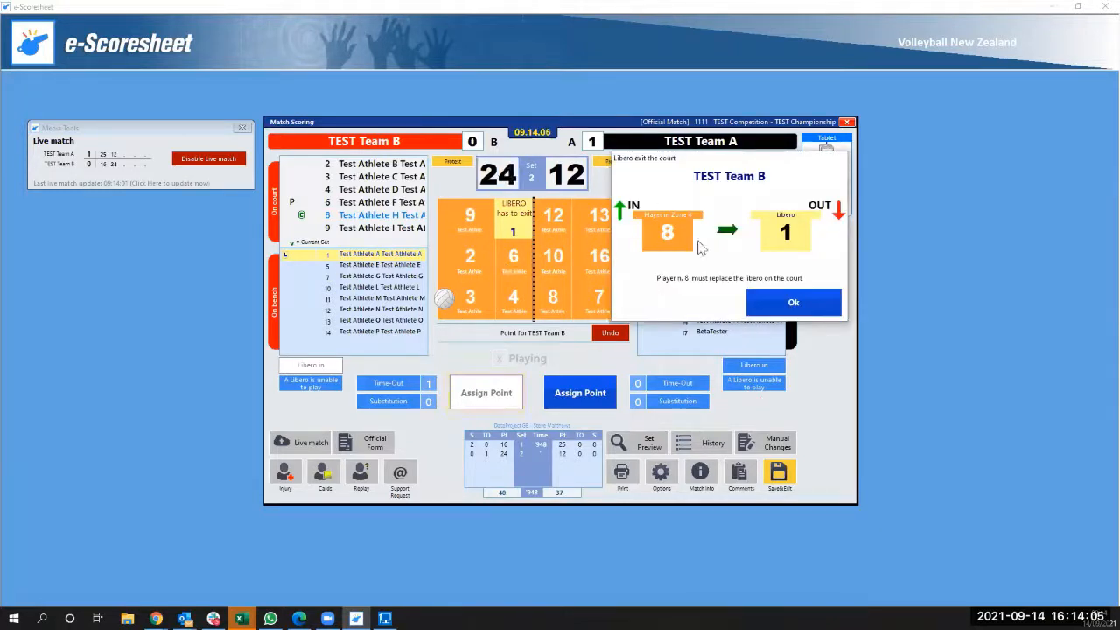
{"action": "left_click", "coordinate": [792, 304]}
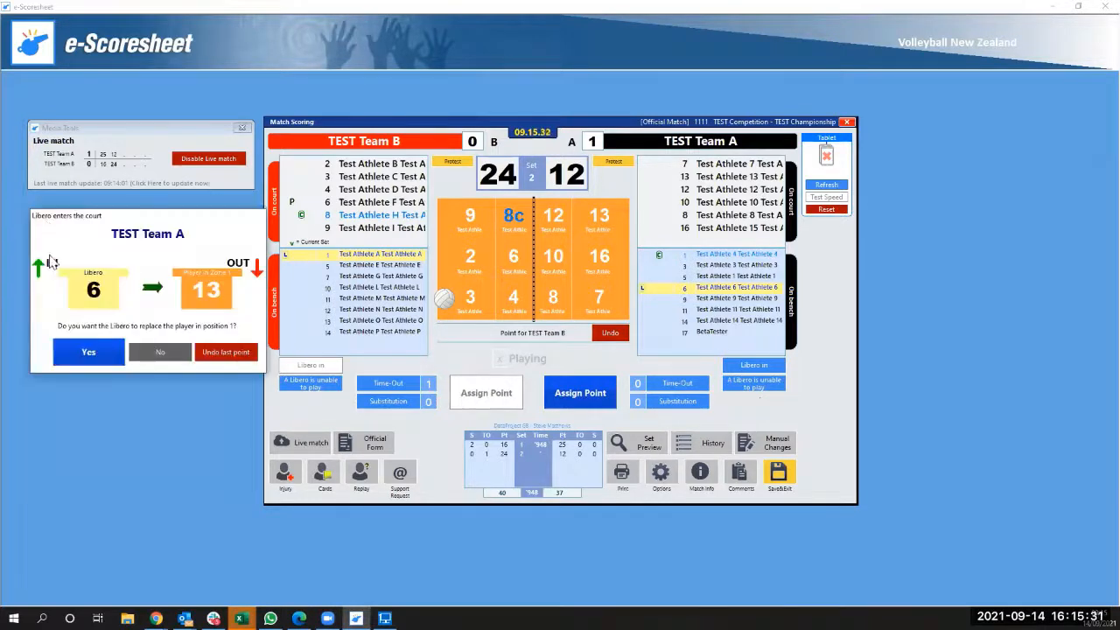
{"action": "left_click", "coordinate": [88, 351]}
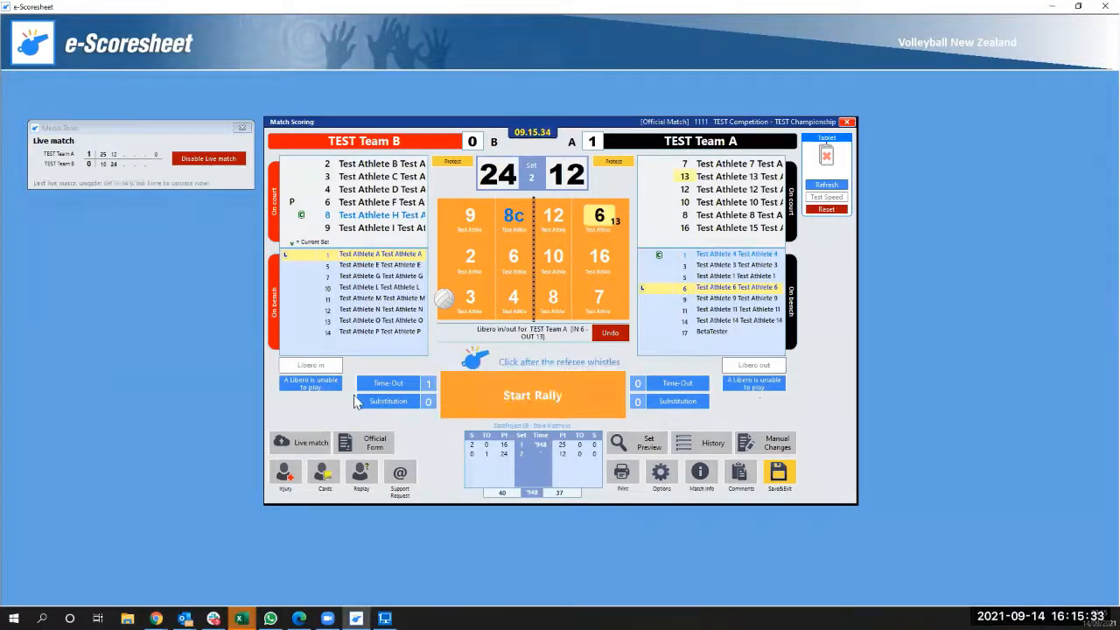
Award the next rally point to TEST Team B and confirm the end of set 2, declining the tablet connection speed check.
{"action": "left_click", "coordinate": [490, 404]}
{"action": "left_click", "coordinate": [490, 403]}
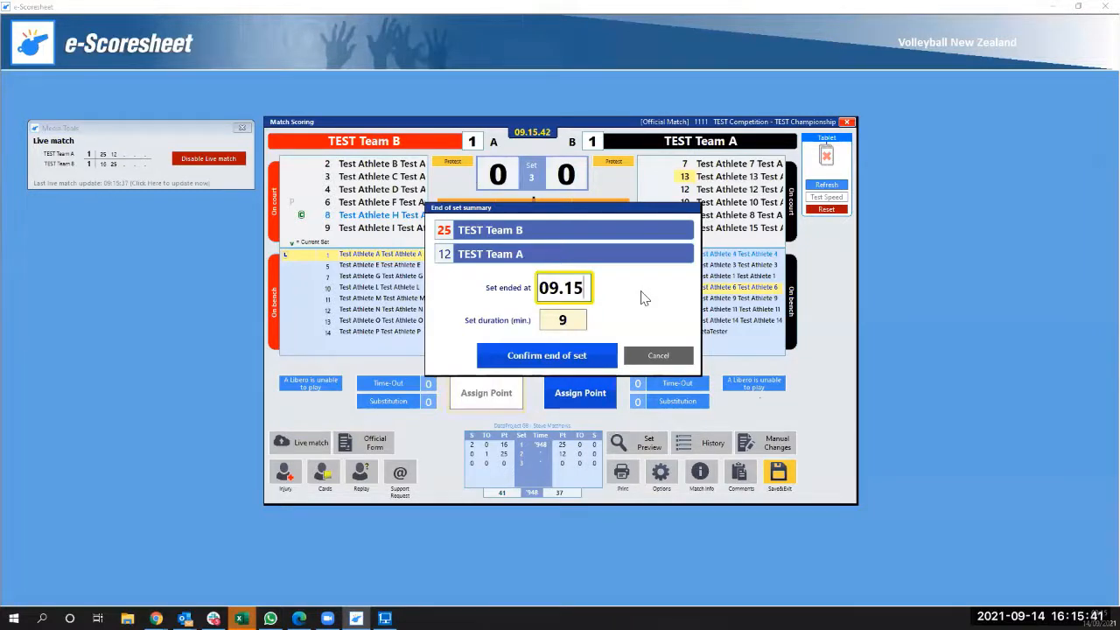
{"action": "left_click", "coordinate": [559, 357]}
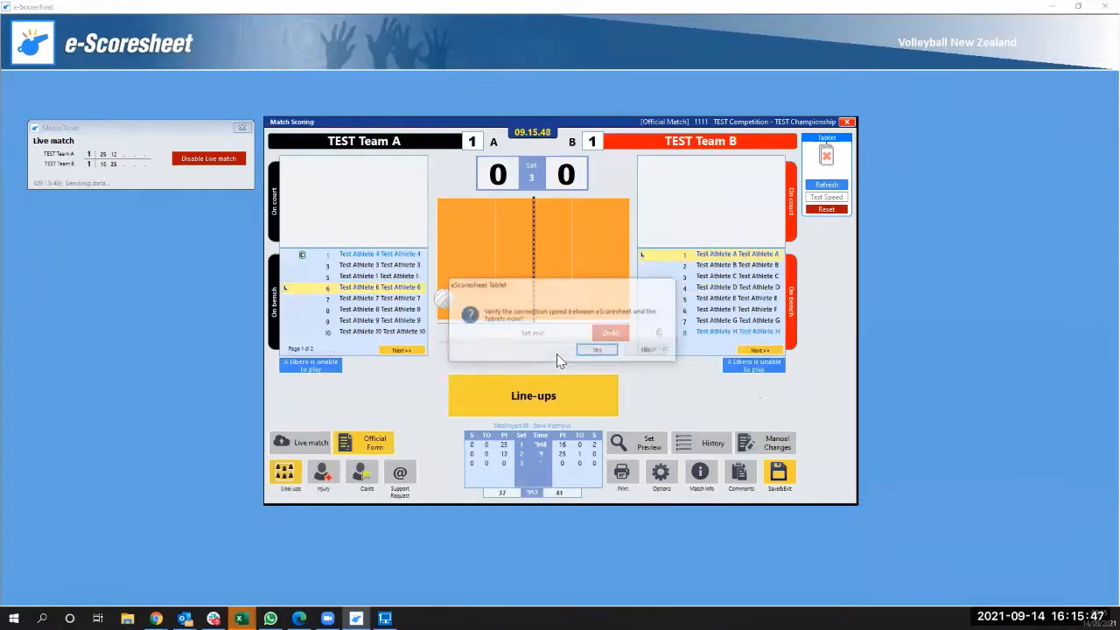
{"action": "left_click", "coordinate": [637, 352]}
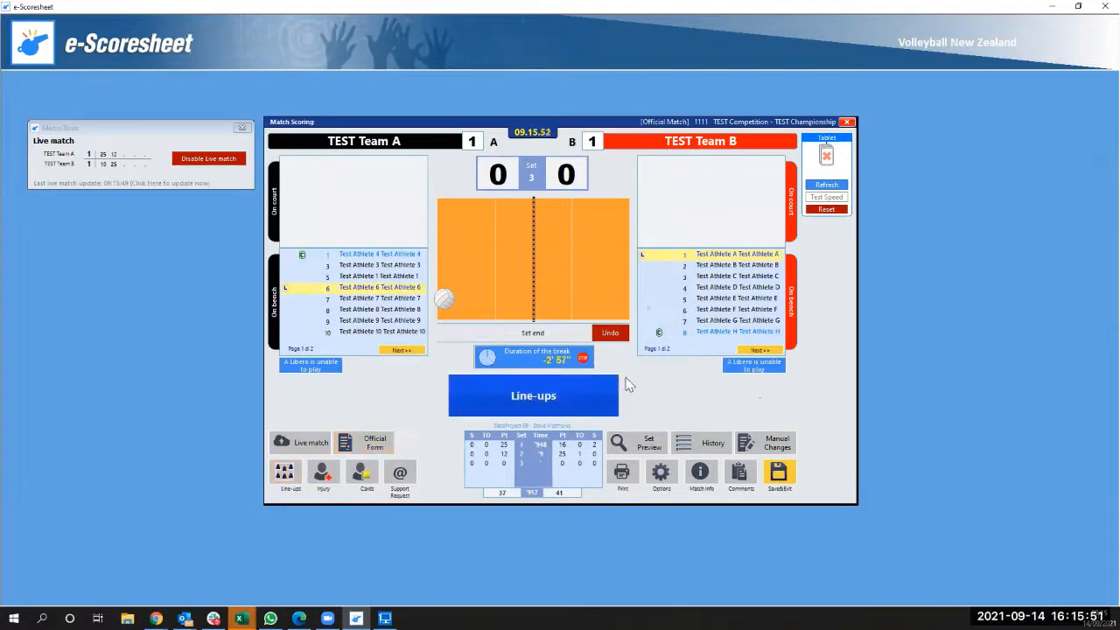
Open the set 3 line-ups without enabling backup and place TEST Team A's players 14, 13, 12, 10, 9 and 8 in positions 1 to 6.
{"action": "left_click", "coordinate": [529, 393]}
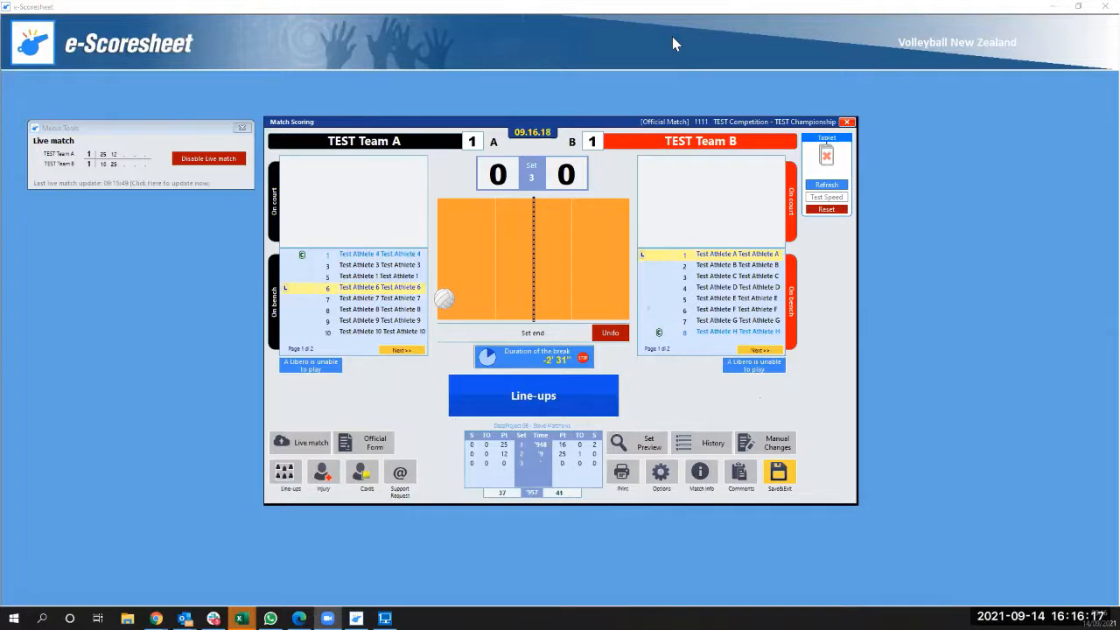
{"action": "left_click", "coordinate": [523, 402]}
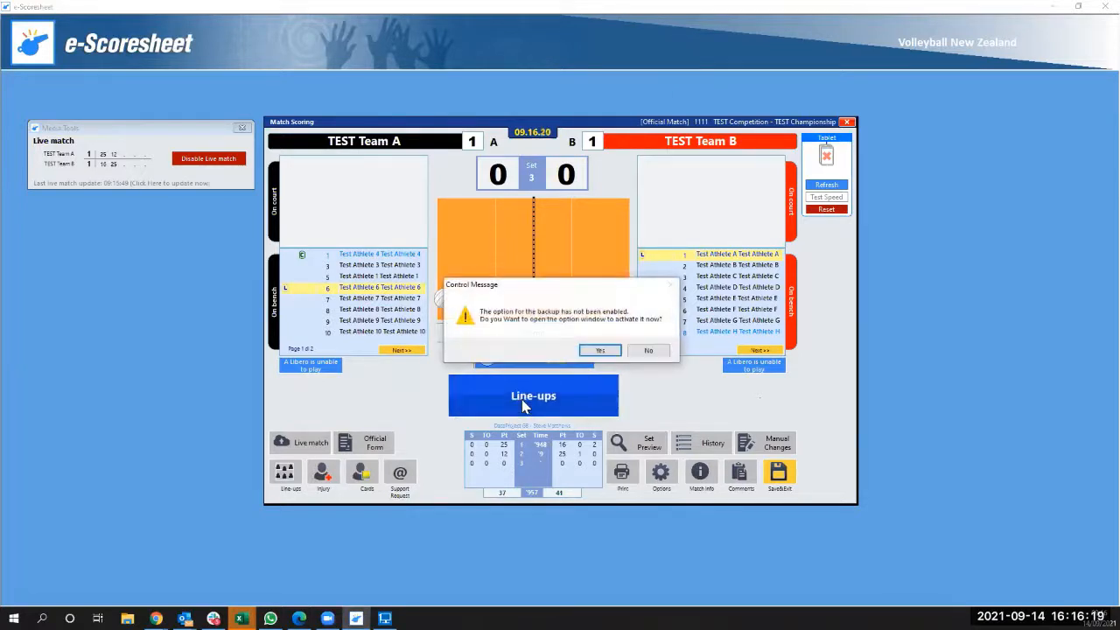
{"action": "left_click", "coordinate": [649, 350]}
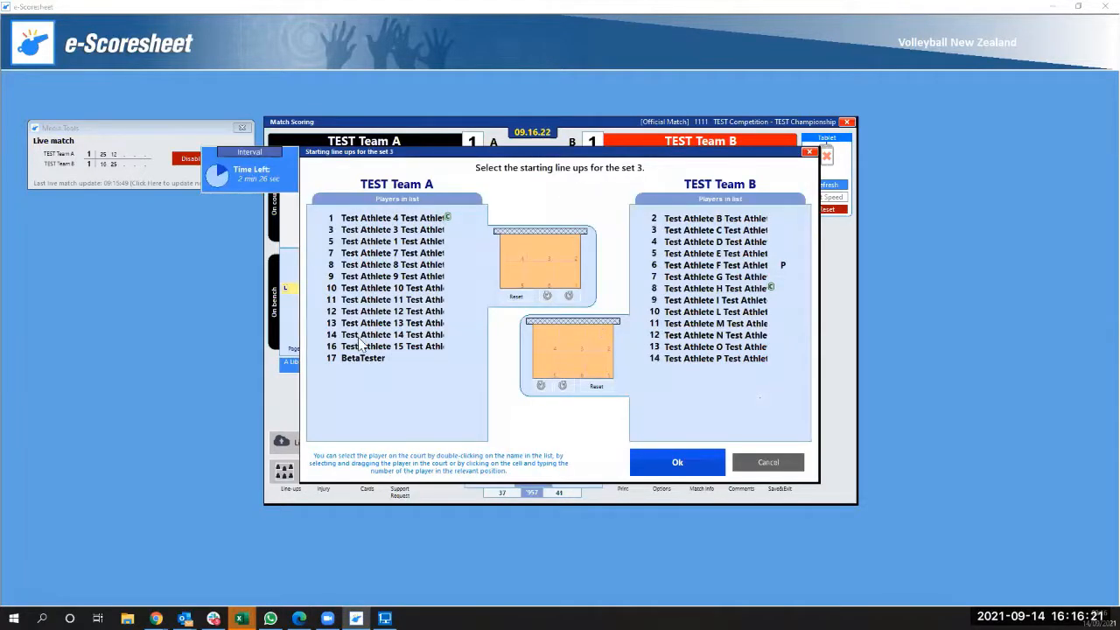
{"action": "double_click", "coordinate": [360, 336]}
{"action": "double_click", "coordinate": [362, 323]}
{"action": "left_click", "coordinate": [365, 312]}
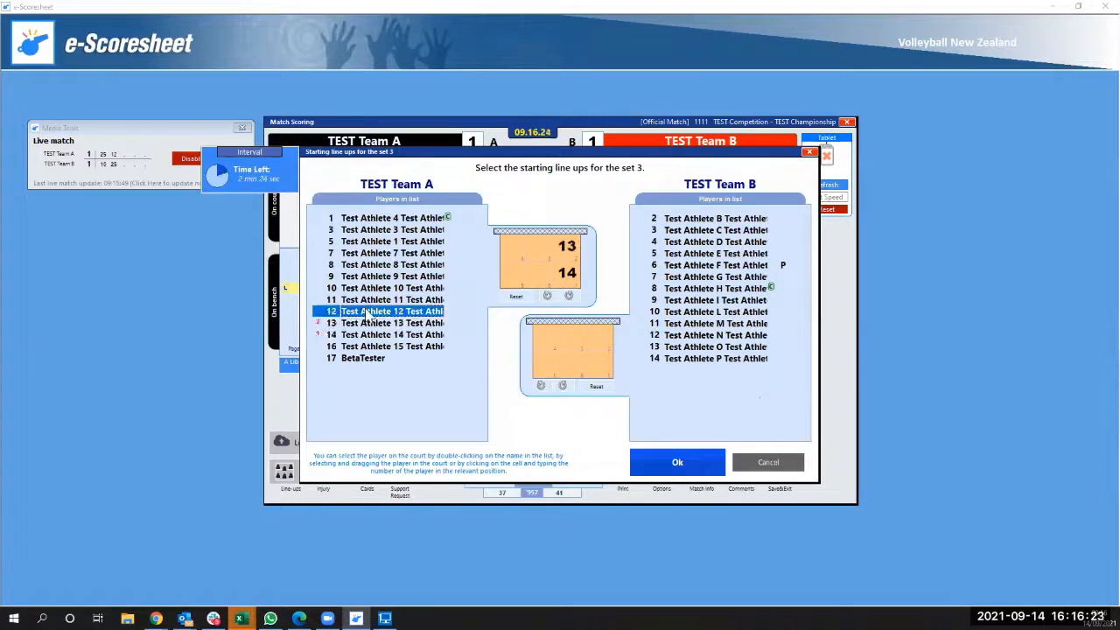
{"action": "double_click", "coordinate": [367, 312]}
{"action": "double_click", "coordinate": [371, 288]}
{"action": "double_click", "coordinate": [372, 277]}
{"action": "left_click", "coordinate": [373, 265]}
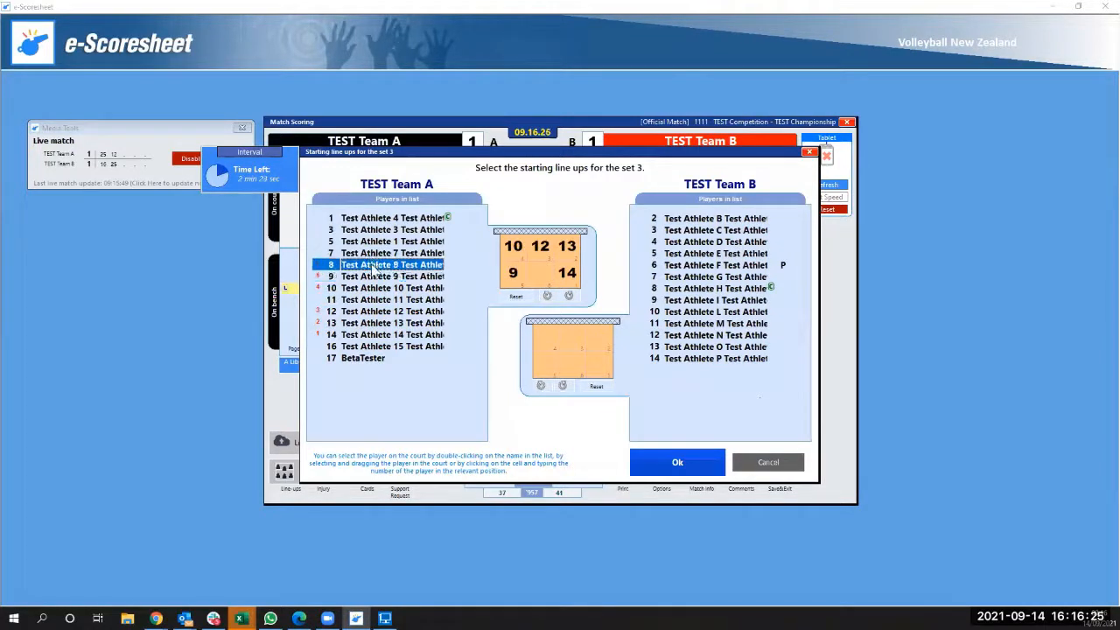
{"action": "double_click", "coordinate": [373, 265]}
Place TEST Team B's players 13, 12, 11, 10, 9 and 7 in positions 1 to 6 and confirm the set 3 line-ups.
{"action": "double_click", "coordinate": [713, 346]}
{"action": "double_click", "coordinate": [706, 335]}
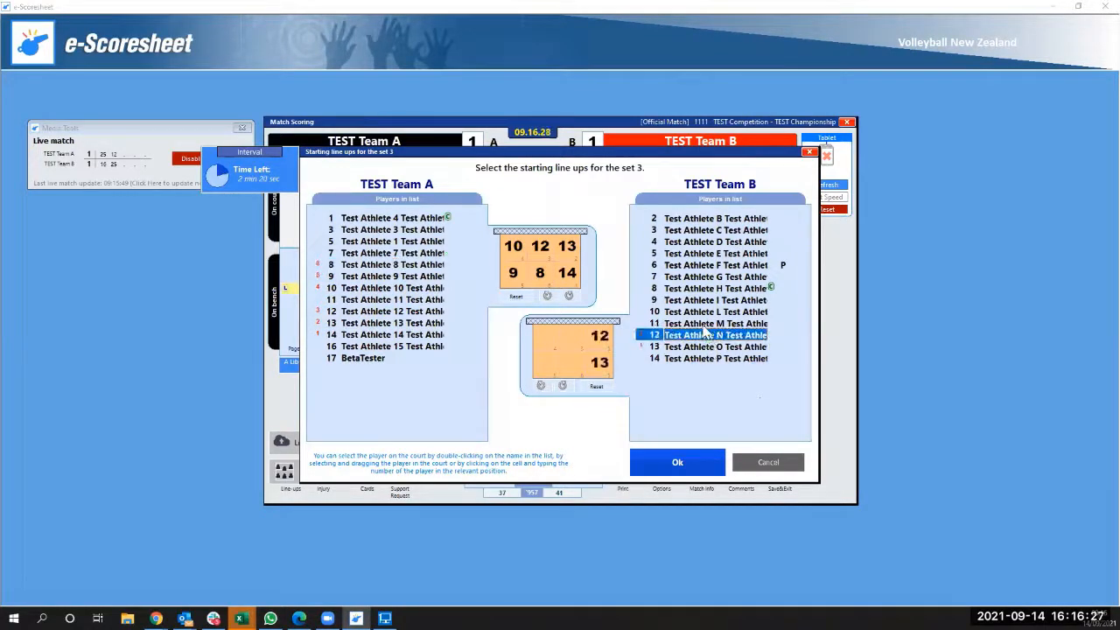
{"action": "double_click", "coordinate": [706, 324]}
{"action": "double_click", "coordinate": [704, 312]}
{"action": "double_click", "coordinate": [704, 301]}
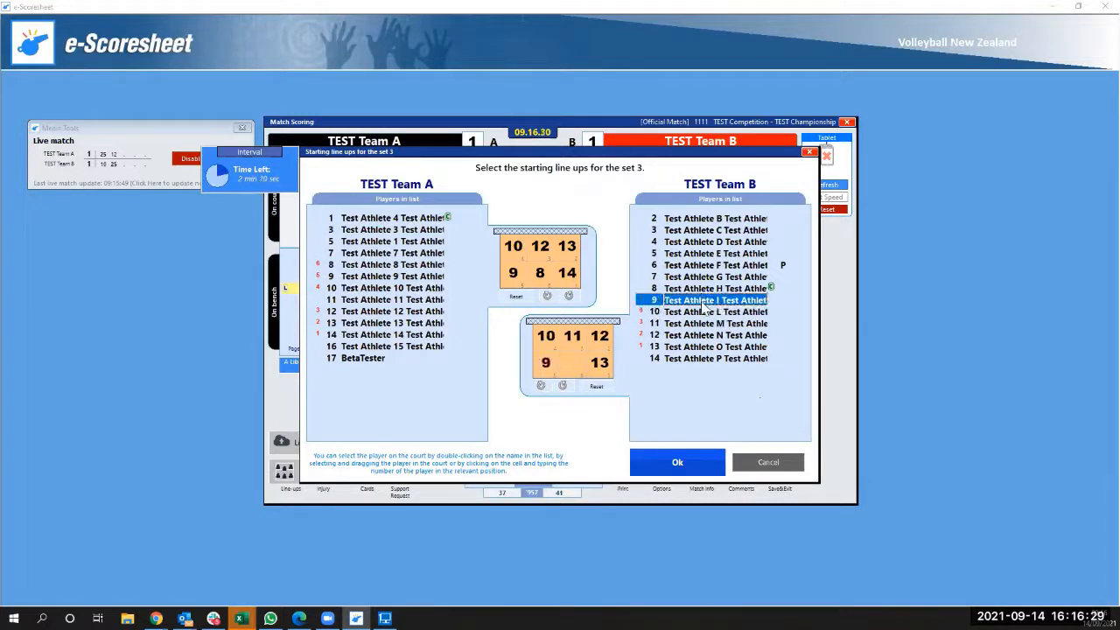
{"action": "double_click", "coordinate": [709, 277]}
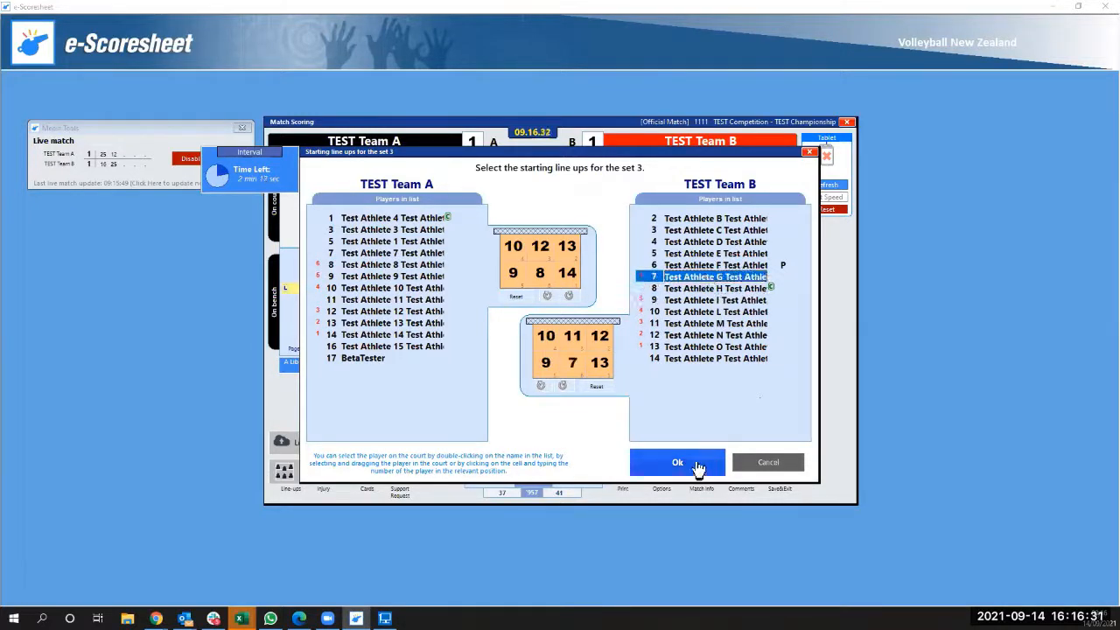
{"action": "left_click", "coordinate": [680, 463]}
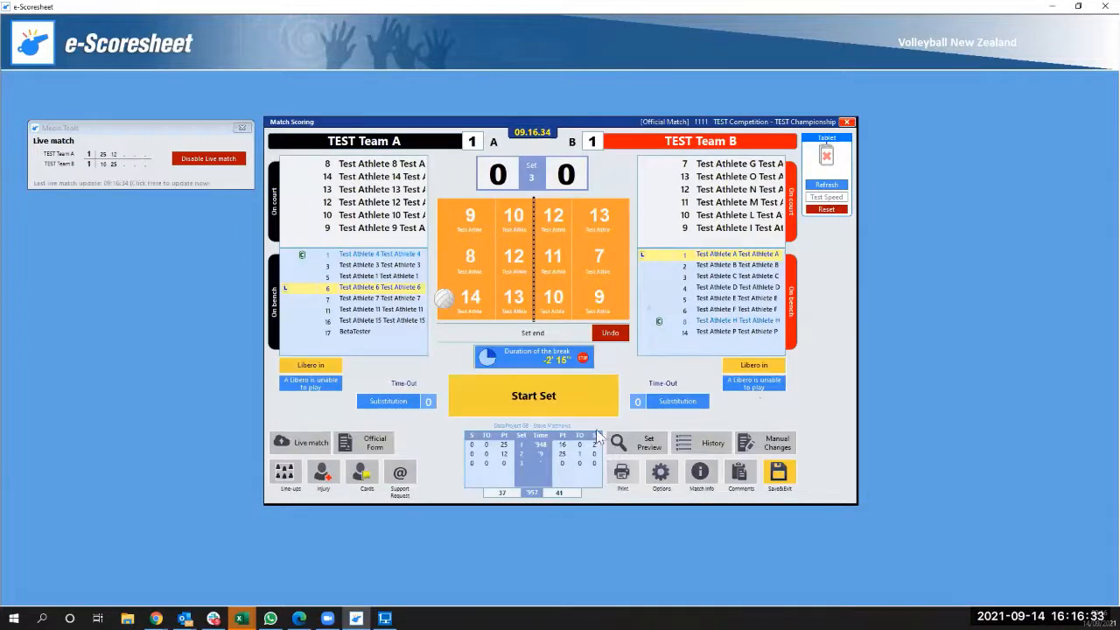
Begin starting set 3, replace TEST Team A's player 9 with libero 6, and decline the libero entry for TEST Team B.
{"action": "left_click", "coordinate": [544, 397]}
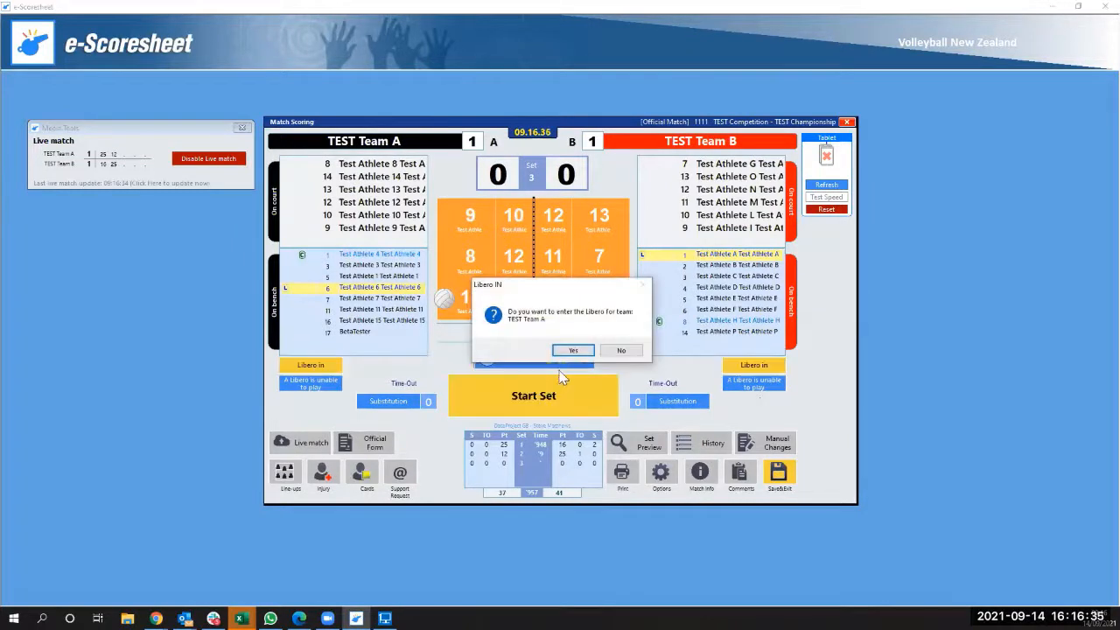
{"action": "left_click", "coordinate": [573, 351]}
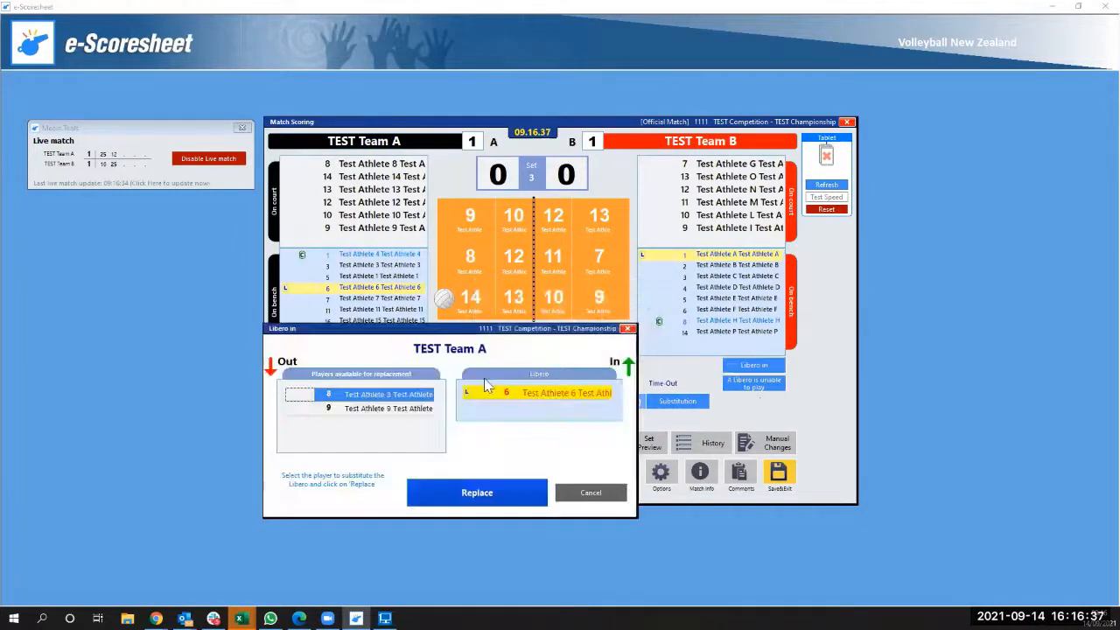
{"action": "left_click", "coordinate": [385, 409]}
{"action": "left_click", "coordinate": [490, 495]}
{"action": "left_click", "coordinate": [618, 351]}
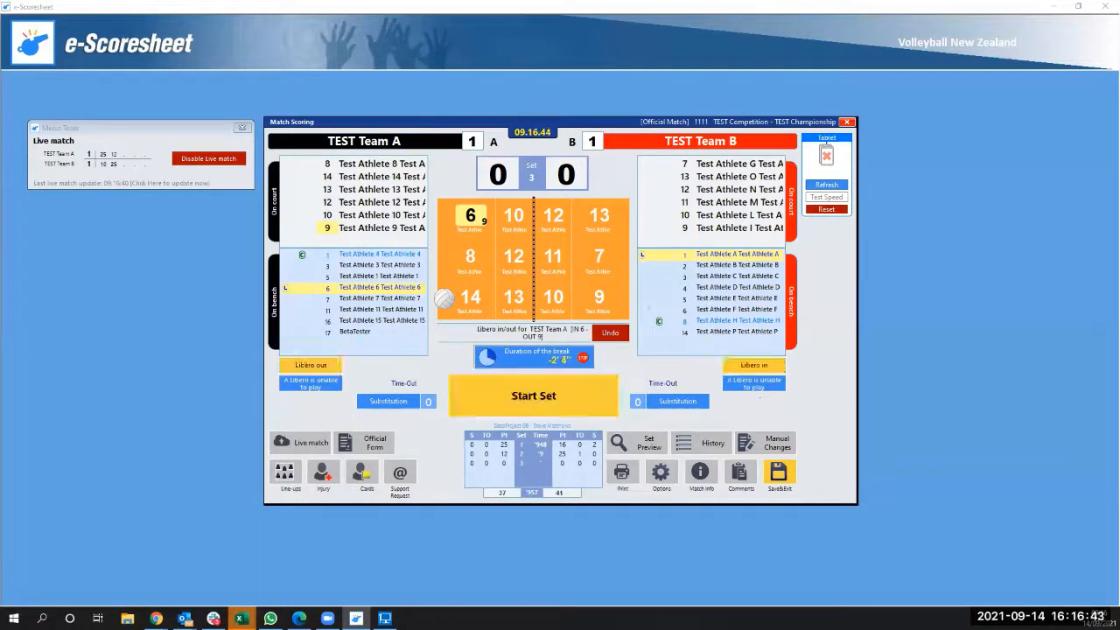
Confirm the start of set 3 with starting time 09.18 and award the first rally point to TEST Team B.
{"action": "left_click", "coordinate": [536, 396]}
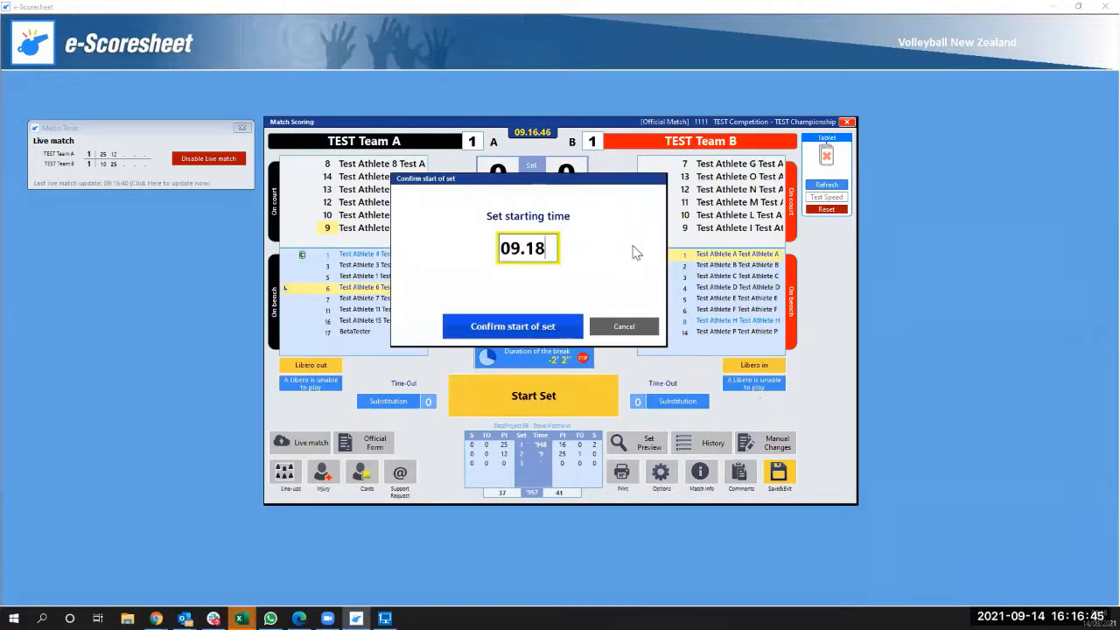
{"action": "left_click", "coordinate": [519, 323]}
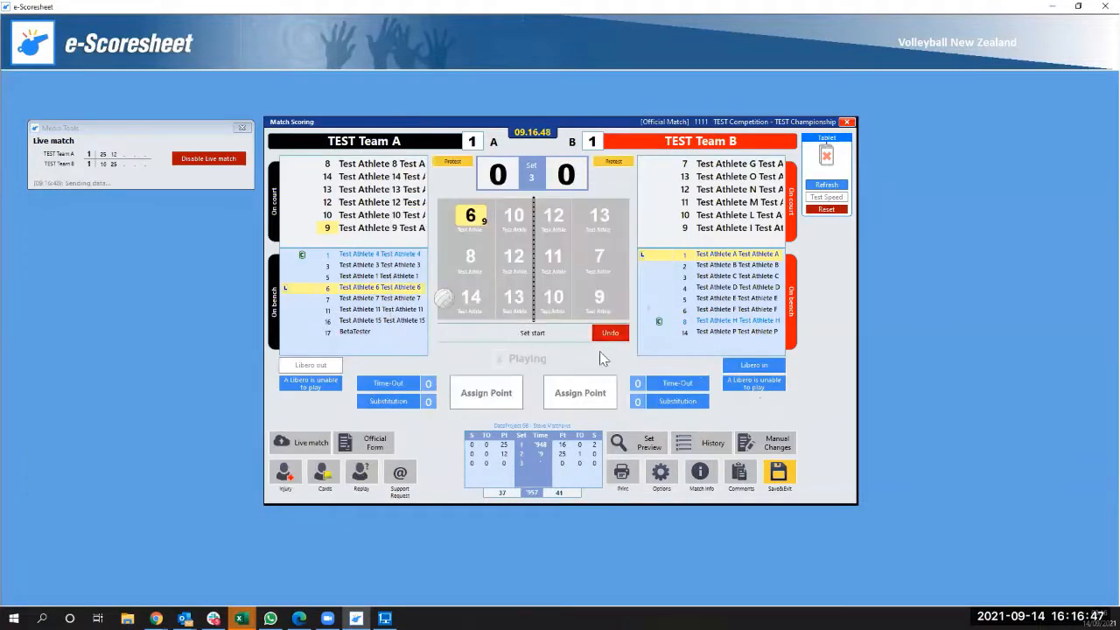
{"action": "left_click", "coordinate": [586, 394]}
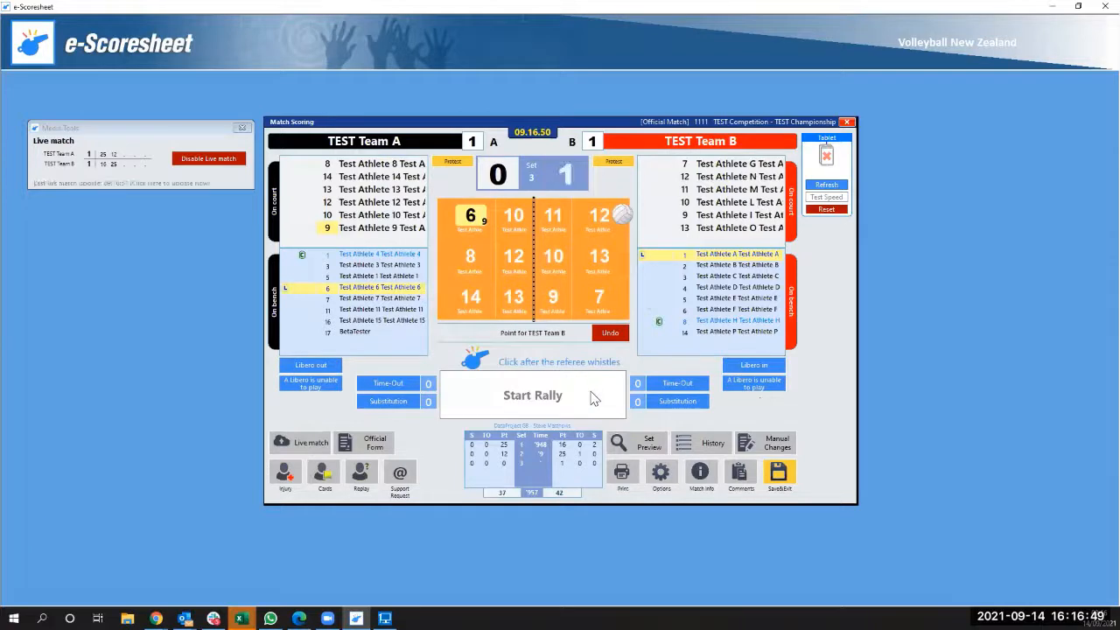
Try to record an injury for TEST Team A's on-court player 12, leaving the substitution without running it and accepting an empty comment.
{"action": "left_click", "coordinate": [286, 477]}
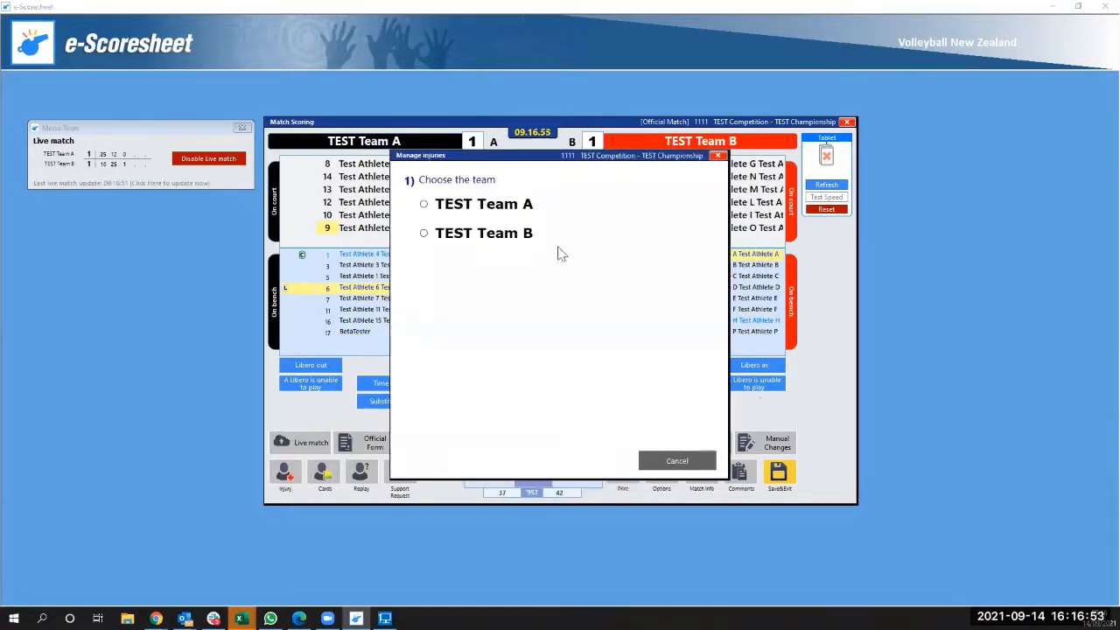
{"action": "left_click_drag", "start_coordinate": [541, 164], "coordinate": [852, 147]}
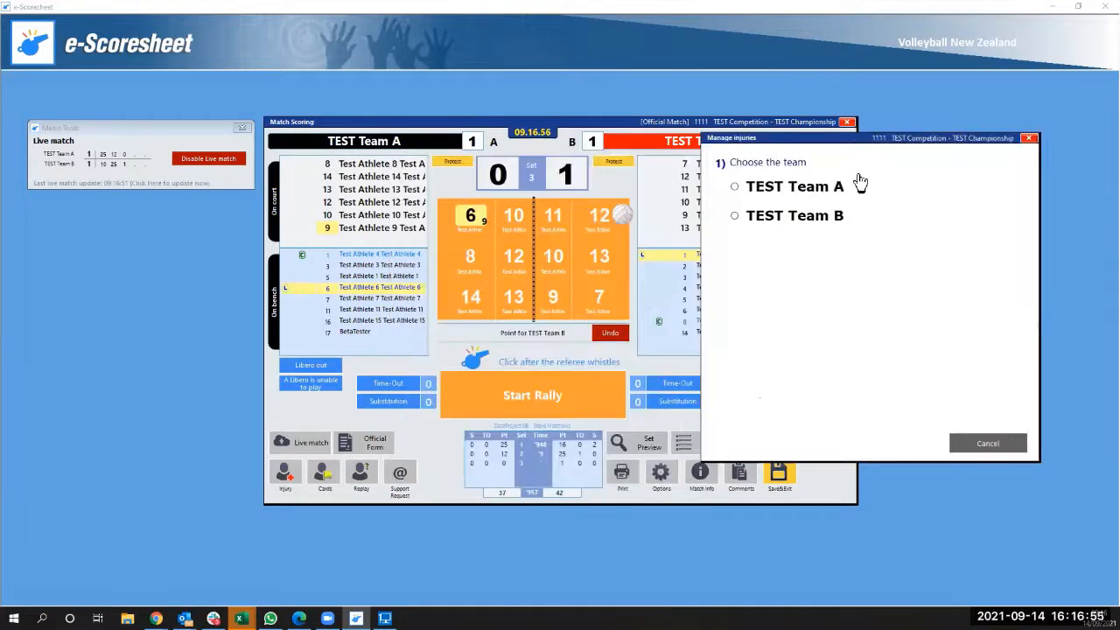
{"action": "left_click", "coordinate": [796, 188]}
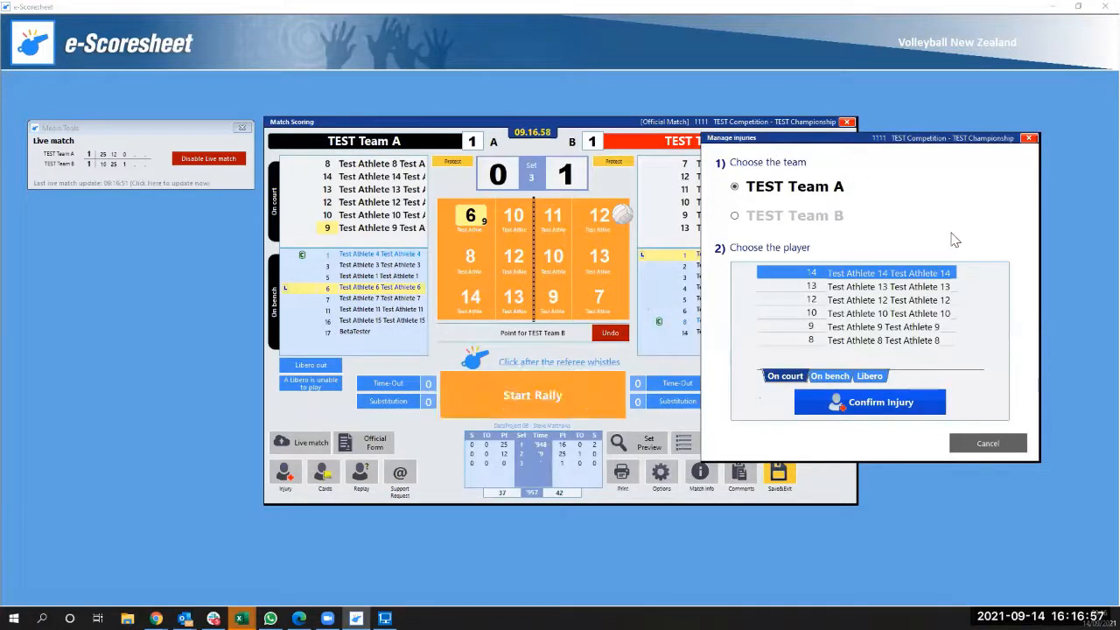
{"action": "left_click", "coordinate": [847, 302]}
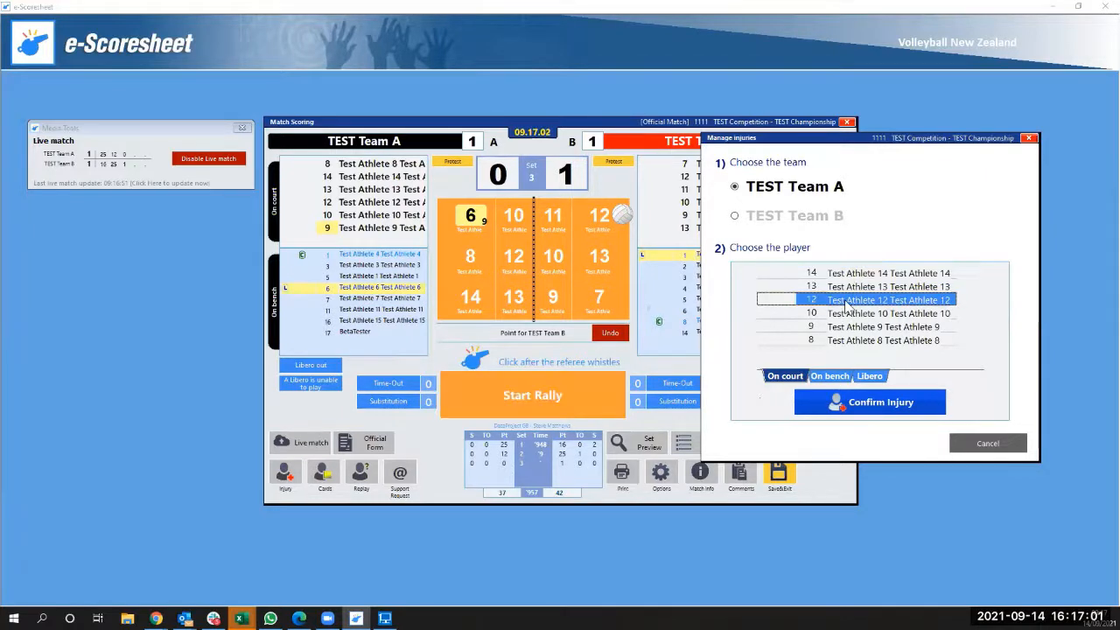
{"action": "left_click", "coordinate": [882, 412]}
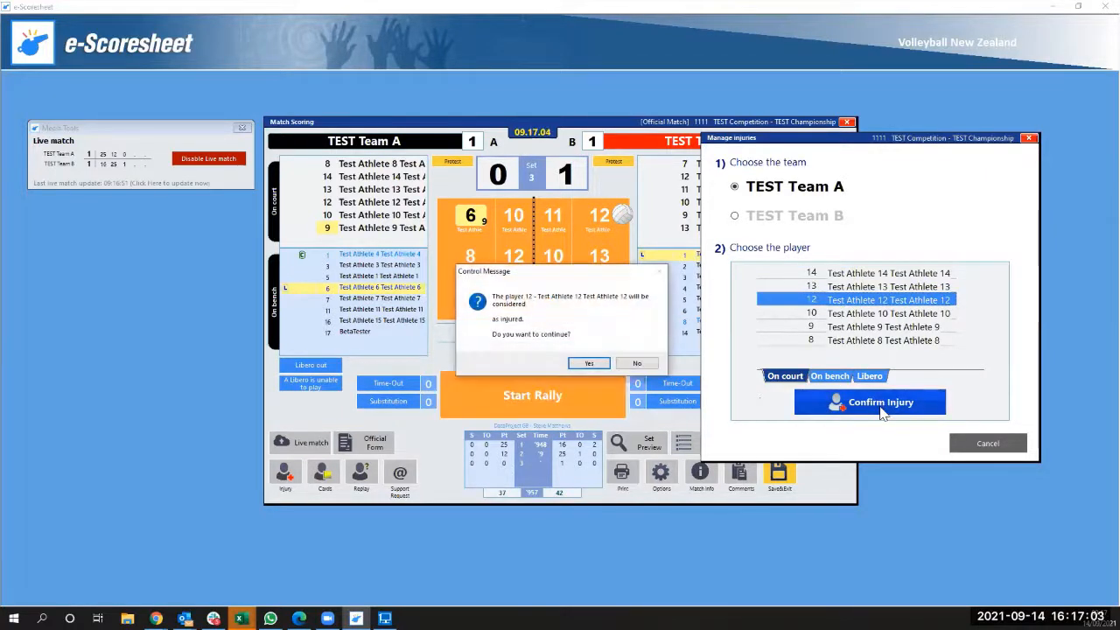
{"action": "left_click", "coordinate": [592, 364]}
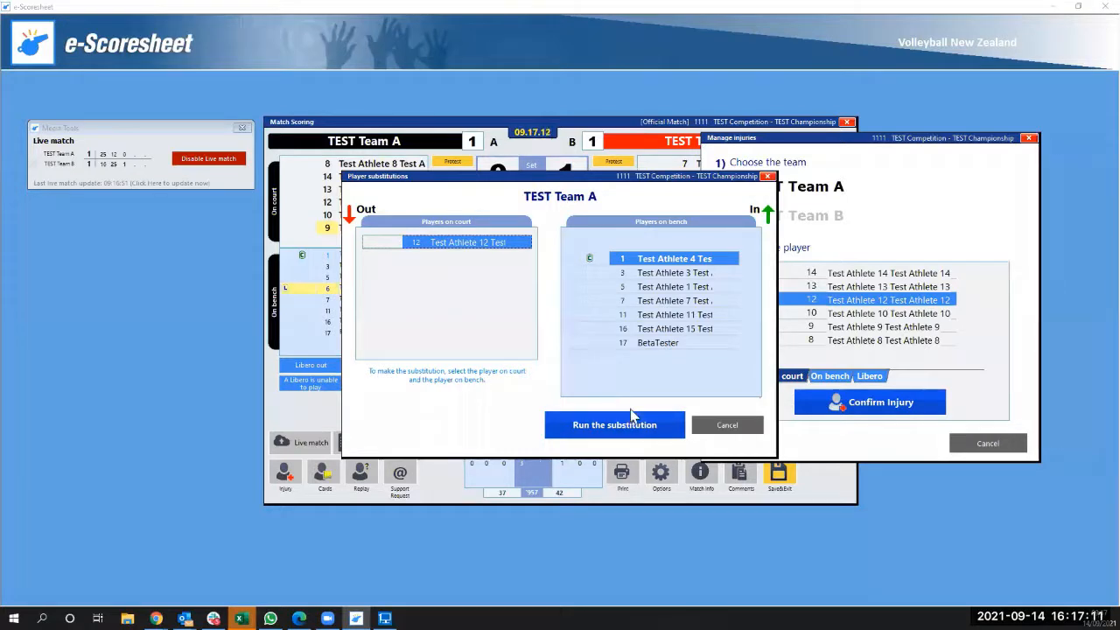
{"action": "left_click", "coordinate": [767, 176]}
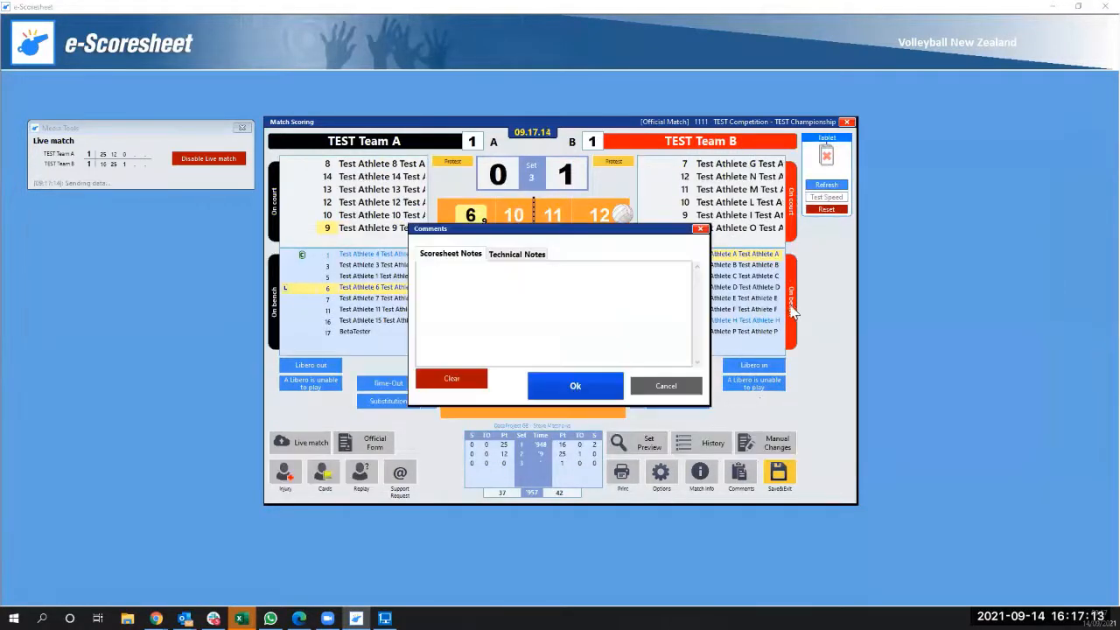
{"action": "left_click", "coordinate": [573, 386]}
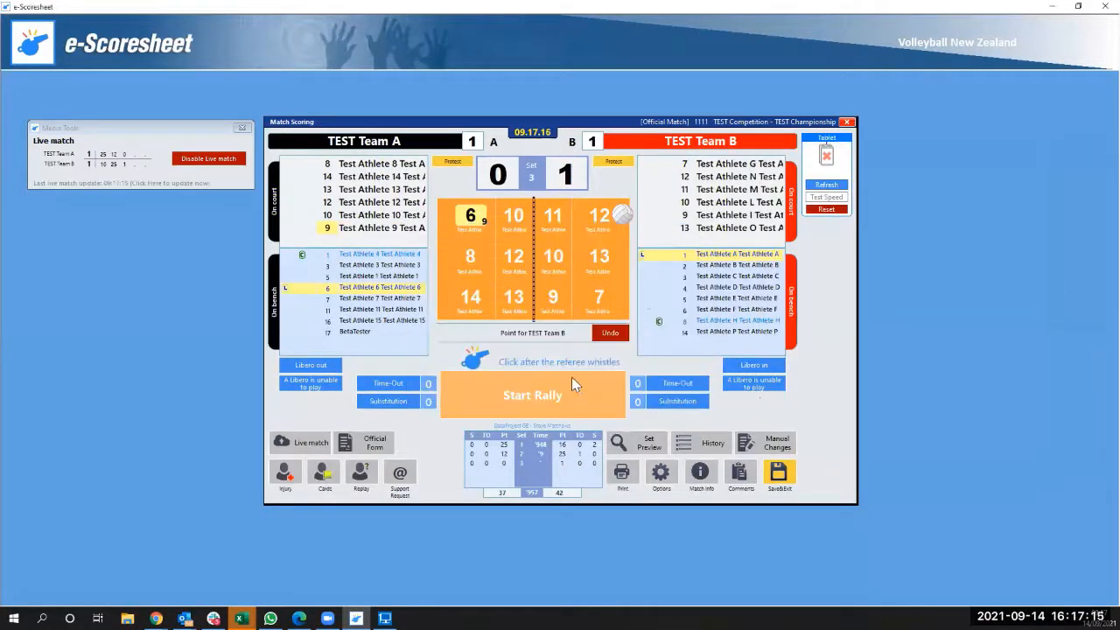
{"action": "left_click", "coordinate": [284, 473]}
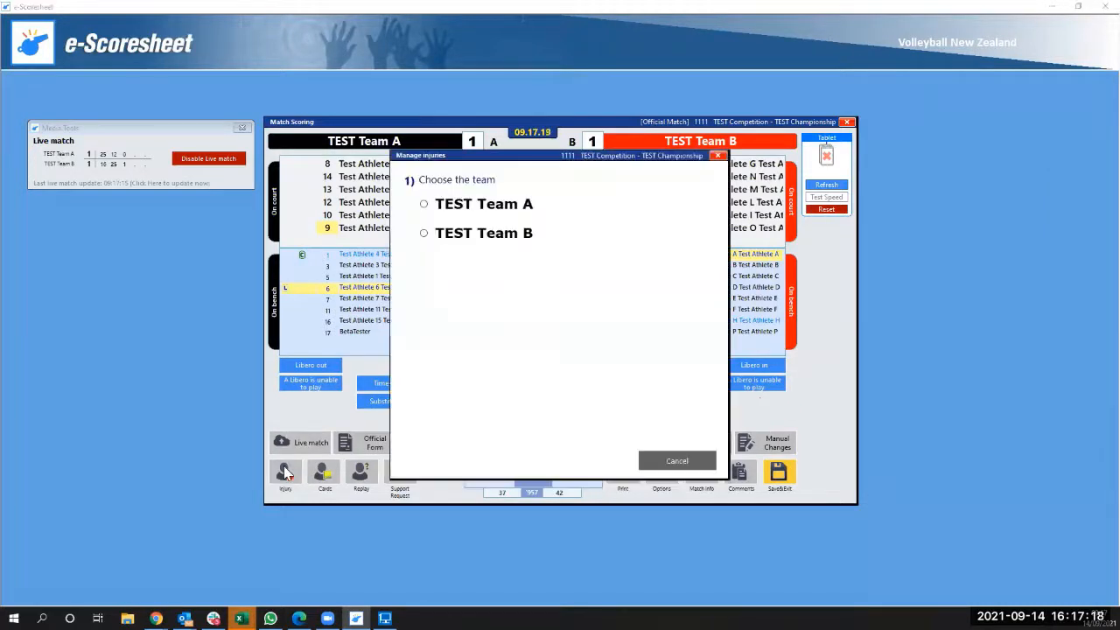
{"action": "left_click", "coordinate": [486, 210]}
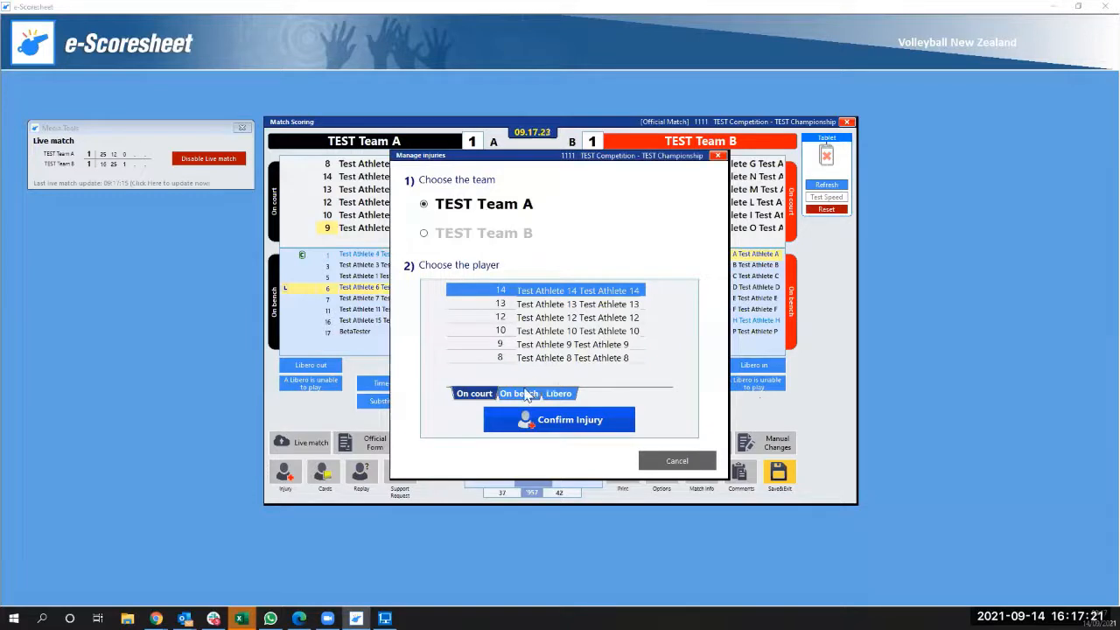
{"action": "left_click", "coordinate": [541, 359]}
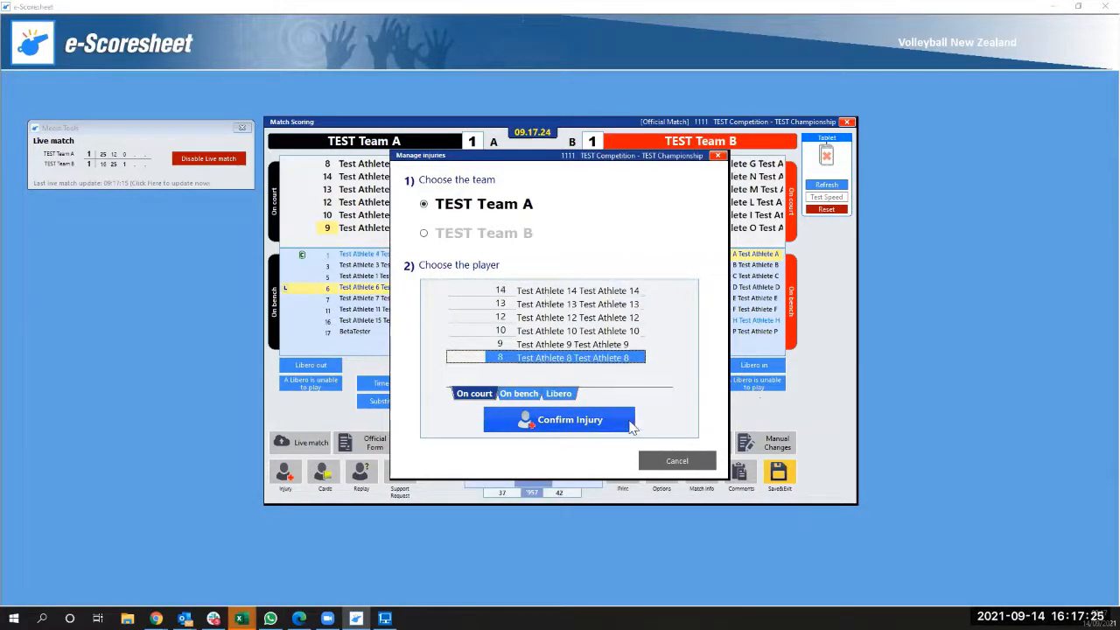
{"action": "left_click", "coordinate": [677, 461]}
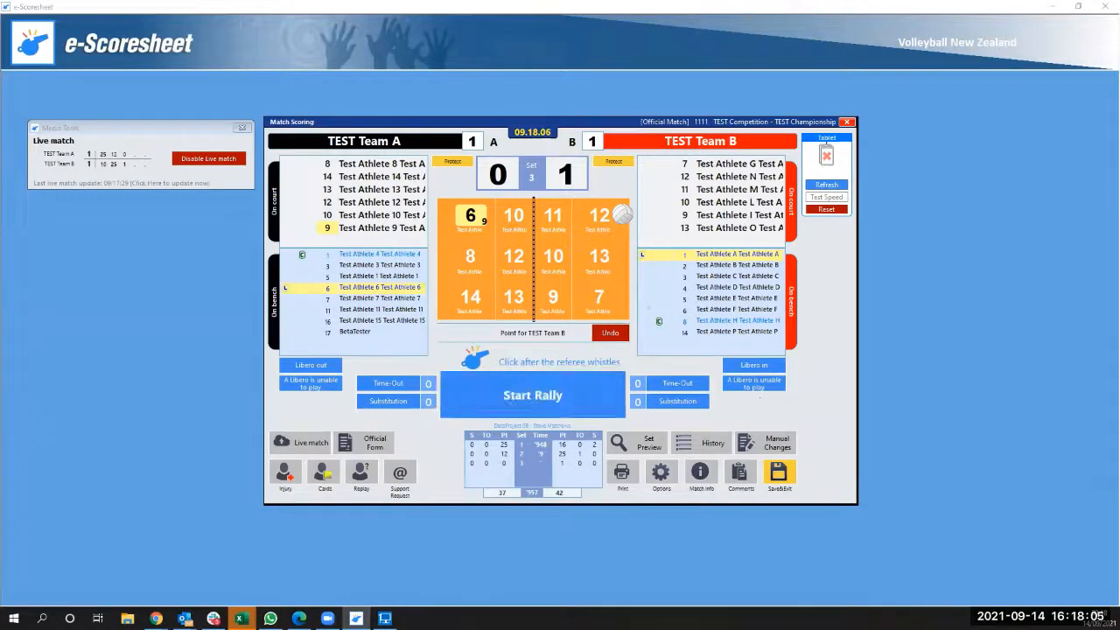
View the match comments with the scoresheet notes and close them without adding a note.
{"action": "left_click", "coordinate": [744, 472]}
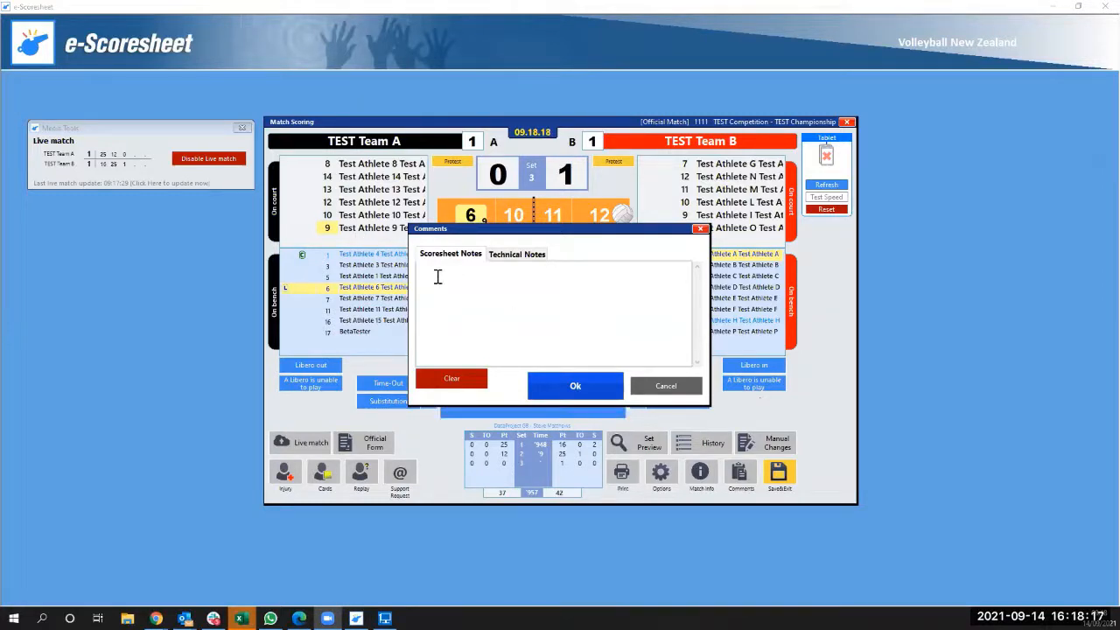
{"action": "left_click", "coordinate": [592, 390]}
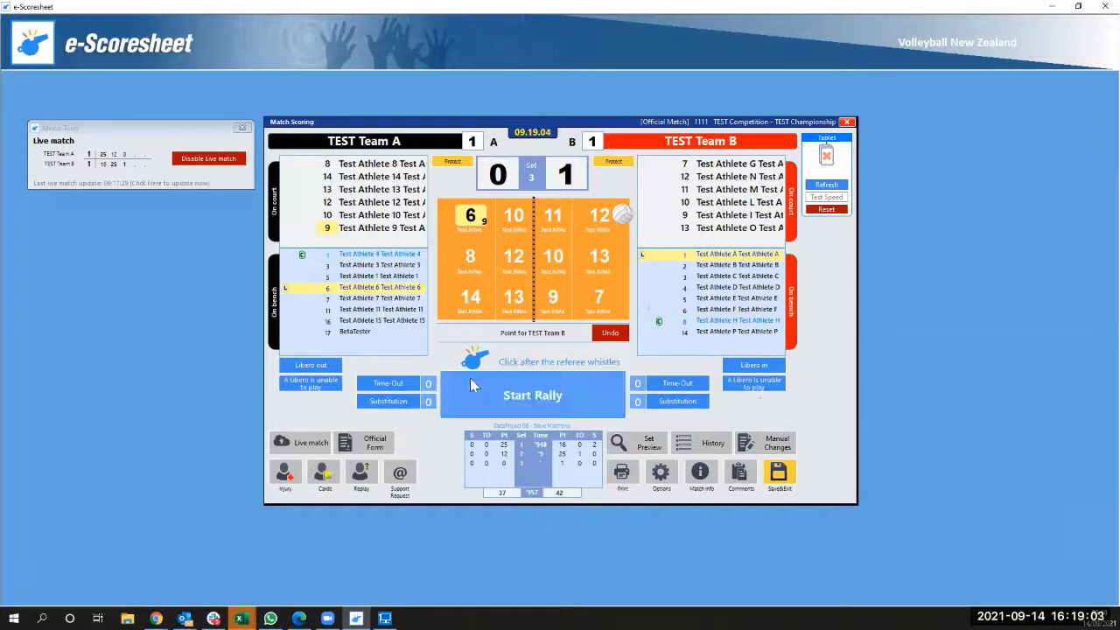
Substitute TEST Team A's player 13 with bench player 1 and confirm the substitution.
{"action": "left_click", "coordinate": [388, 401]}
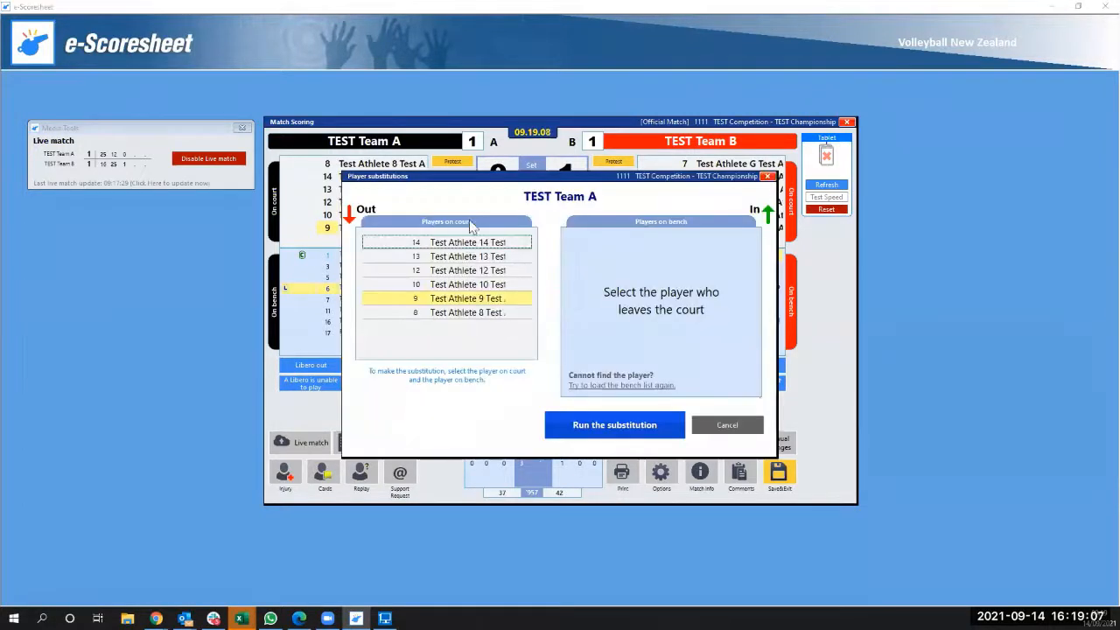
{"action": "left_click", "coordinate": [456, 256]}
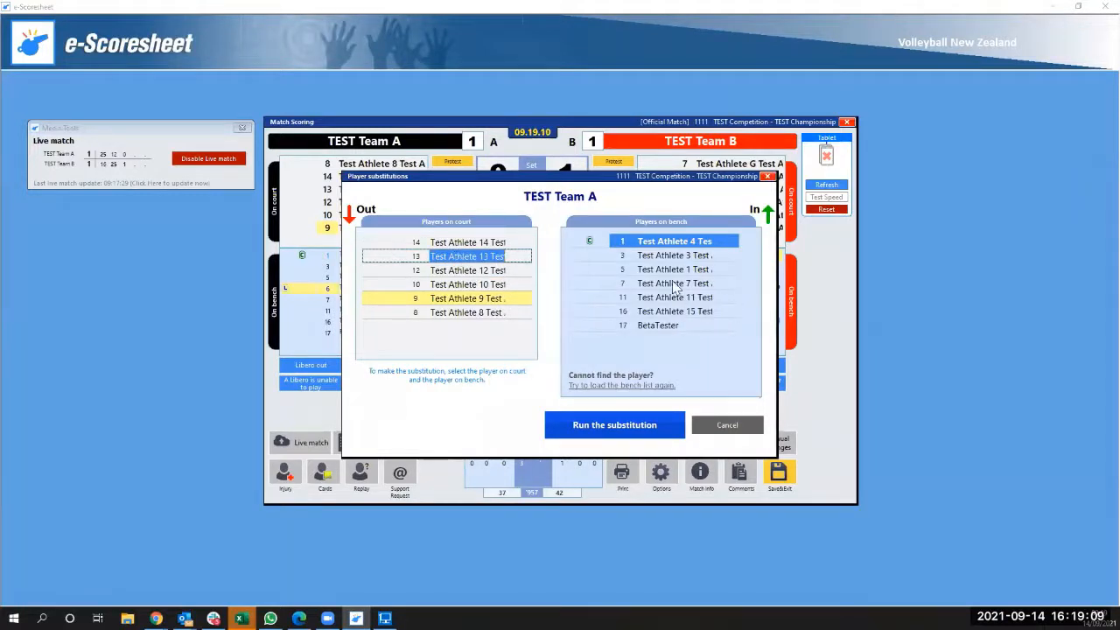
{"action": "left_click", "coordinate": [668, 245]}
{"action": "left_click", "coordinate": [647, 426]}
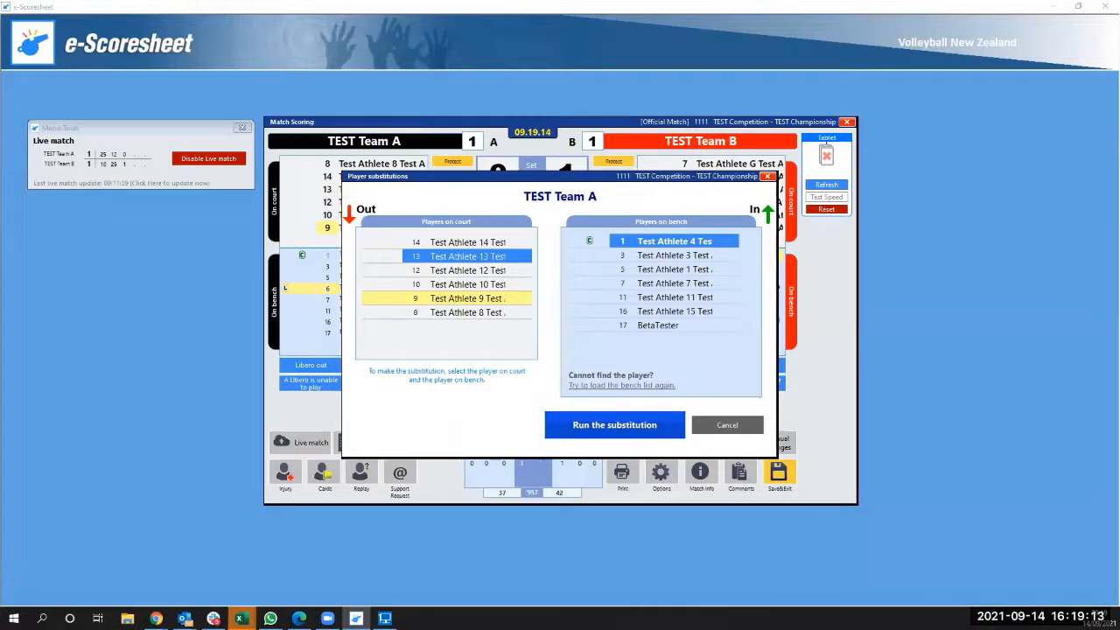
{"action": "left_click", "coordinate": [137, 435]}
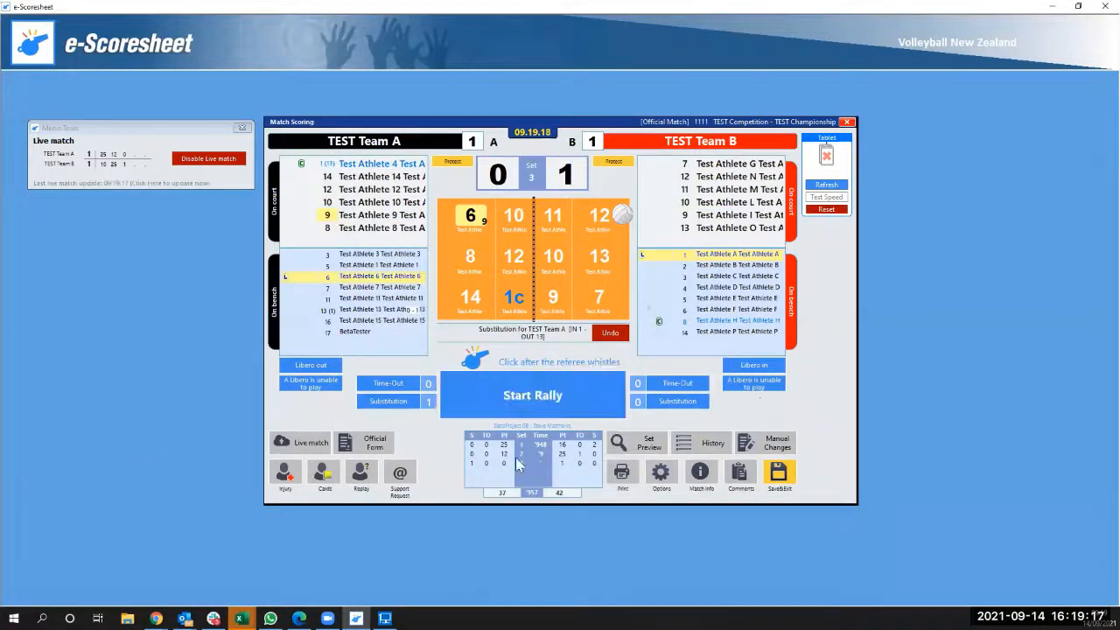
Award the next rally to TEST Team A, replace its libero 6 with player 9, and decline TEST Team B's libero entry.
{"action": "left_click", "coordinate": [540, 396]}
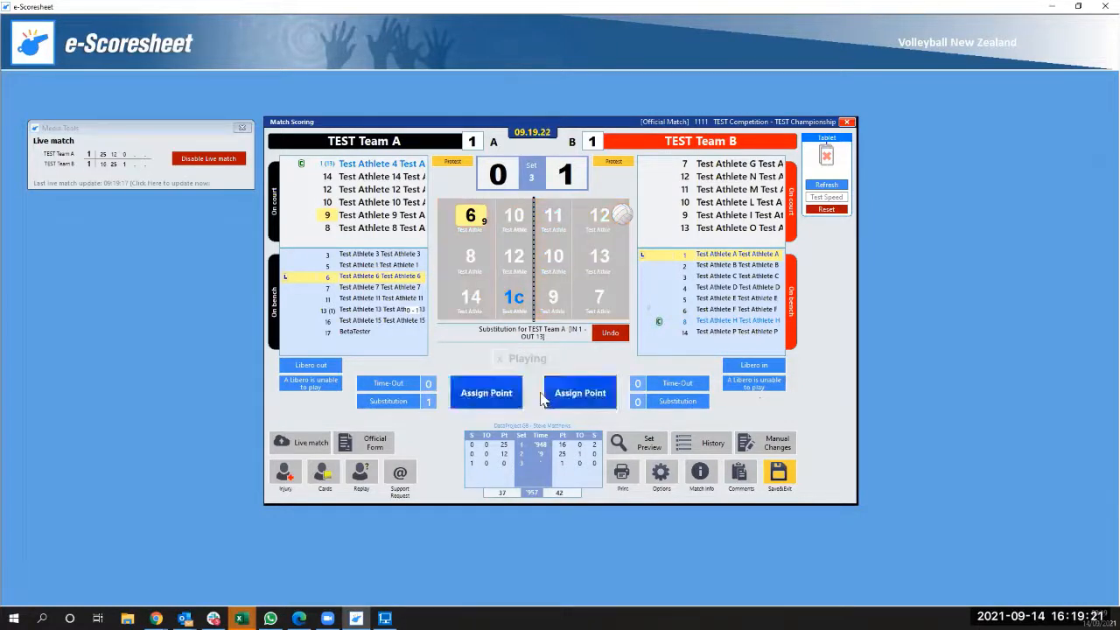
{"action": "left_click", "coordinate": [487, 395]}
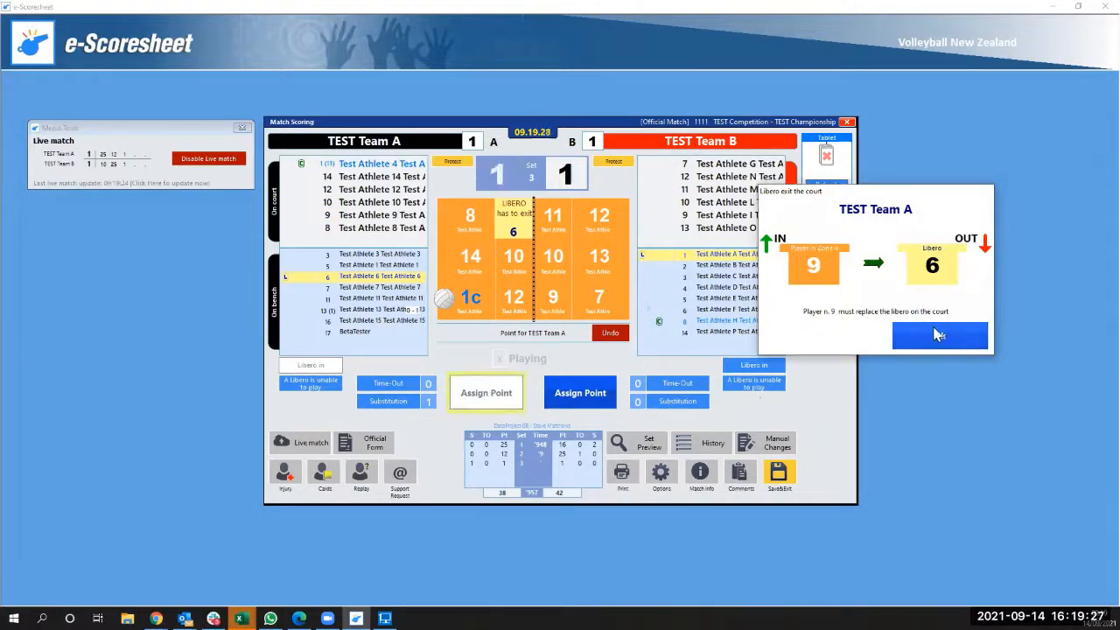
{"action": "left_click", "coordinate": [936, 333]}
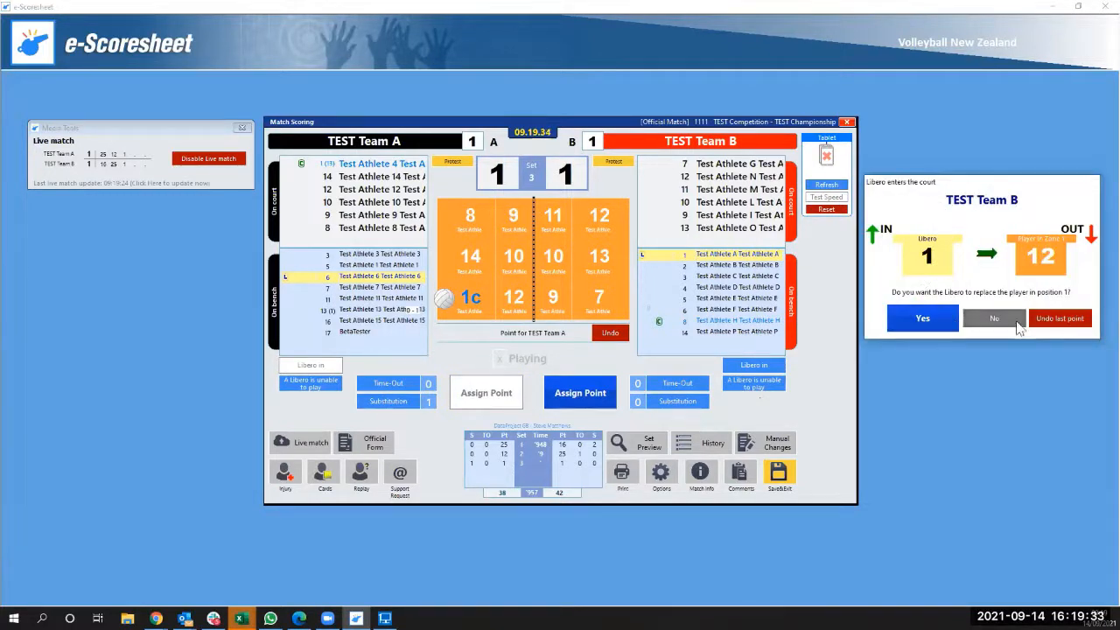
{"action": "left_click", "coordinate": [985, 326]}
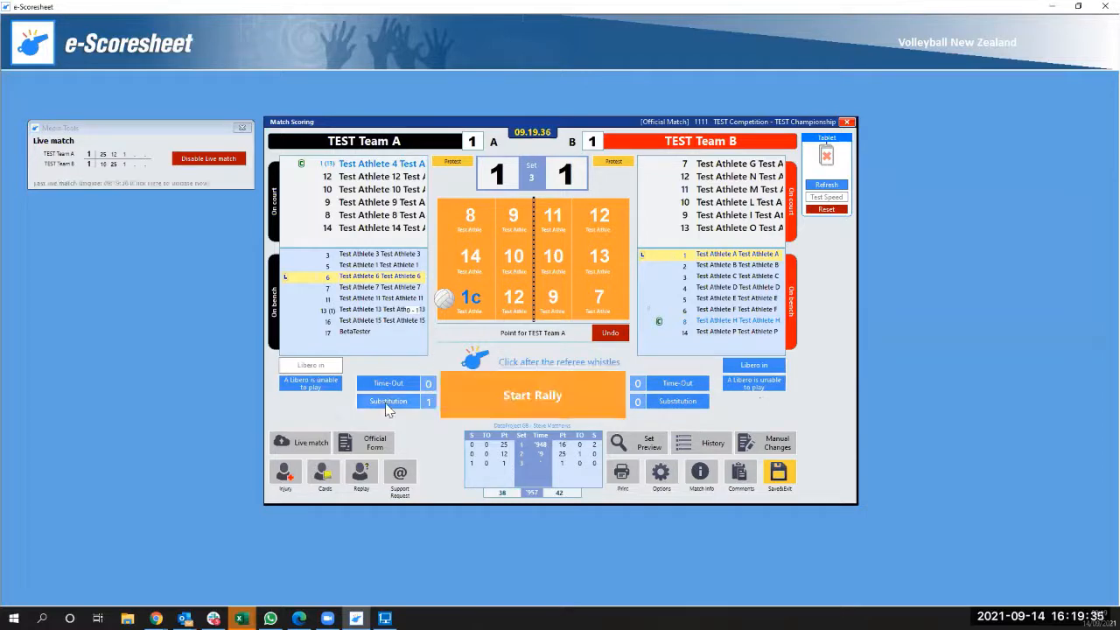
Substitute TEST Team A's player 1 with the returning player 13 and confirm the substitution.
{"action": "left_click", "coordinate": [388, 402]}
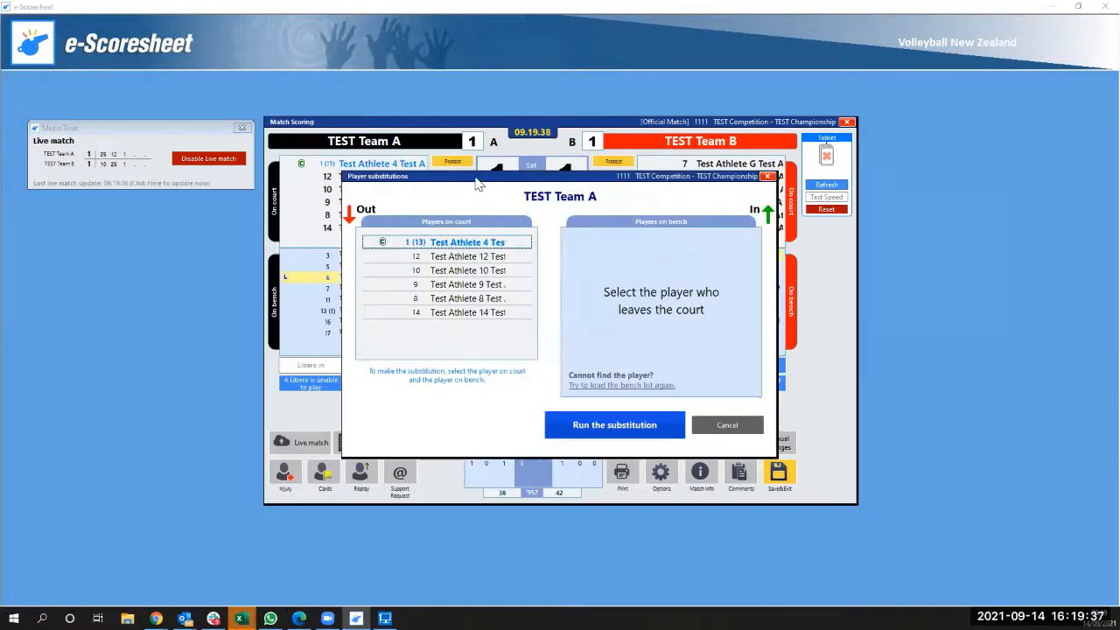
{"action": "left_click_drag", "start_coordinate": [479, 184], "coordinate": [764, 196]}
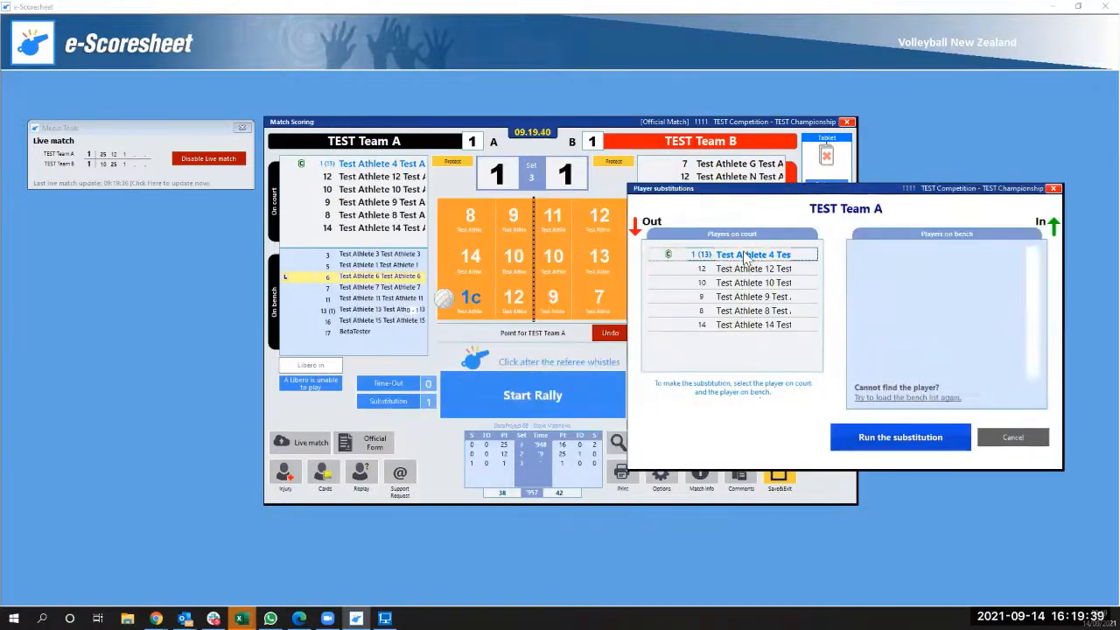
{"action": "left_click", "coordinate": [747, 255]}
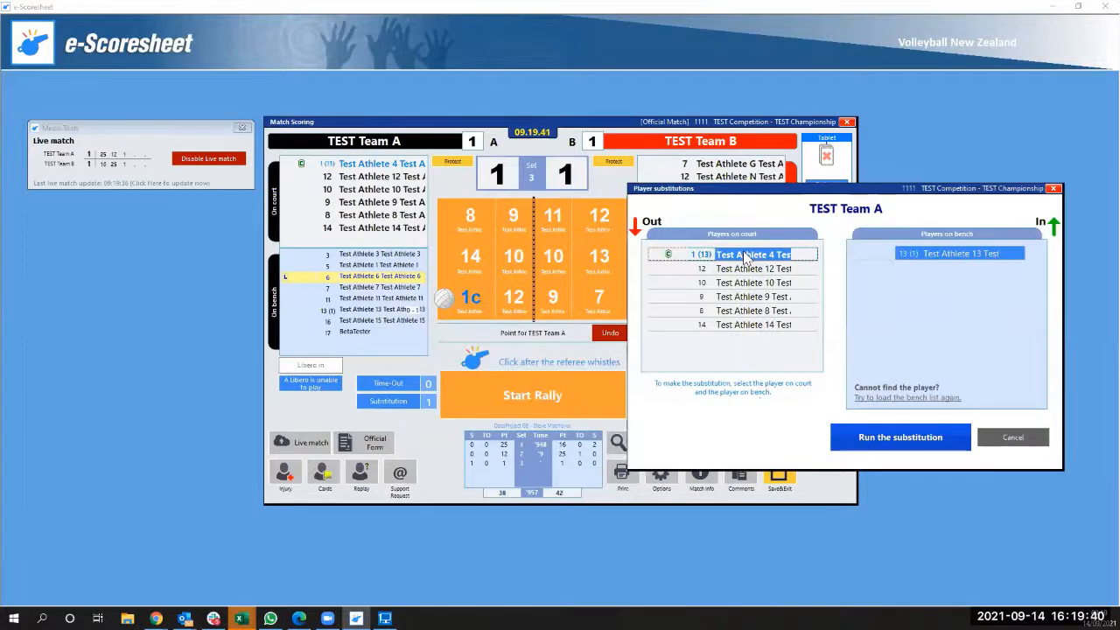
{"action": "left_click", "coordinate": [900, 437]}
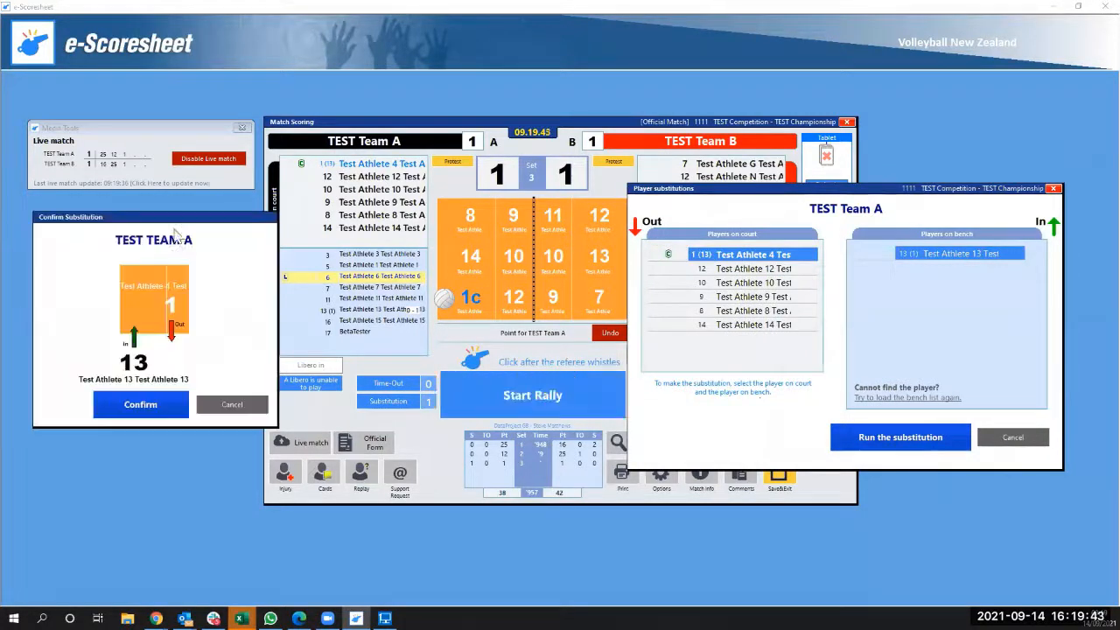
{"action": "left_click", "coordinate": [132, 405]}
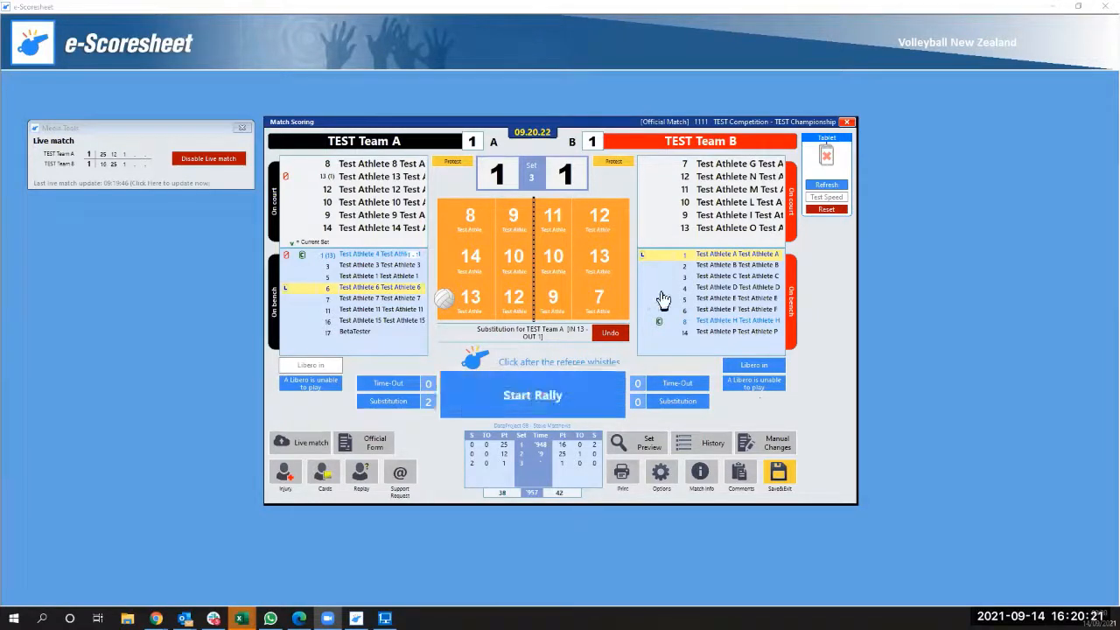
Undo TEST Team A's return substitution, its rally point and its first substitution, confirming each reversal.
{"action": "left_click", "coordinate": [610, 333]}
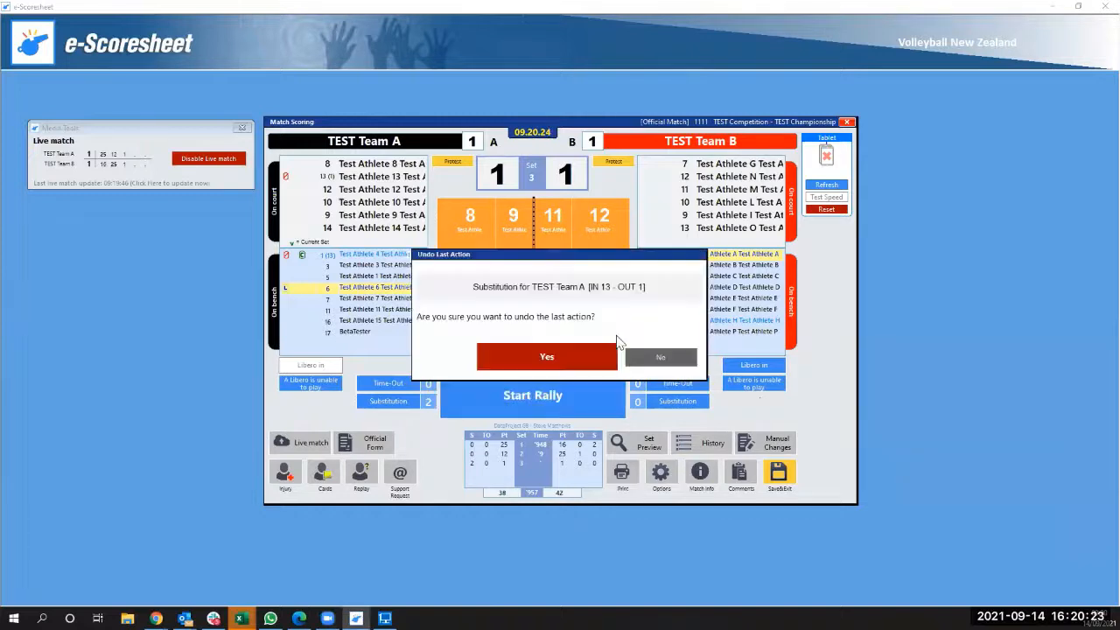
{"action": "left_click", "coordinate": [581, 355]}
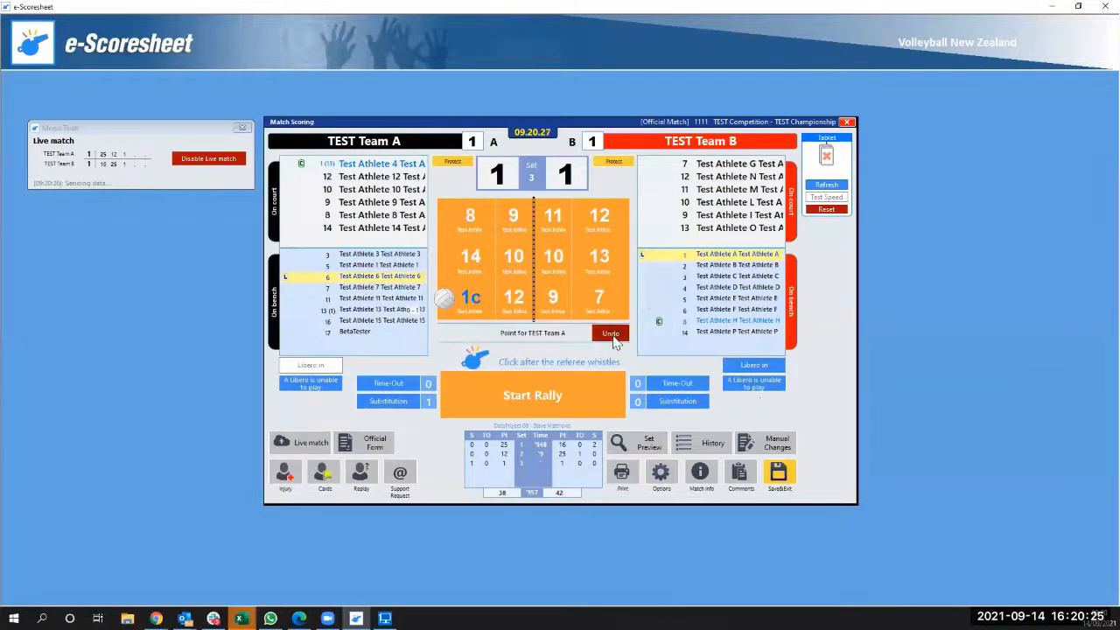
{"action": "left_click", "coordinate": [610, 333]}
{"action": "left_click", "coordinate": [564, 363]}
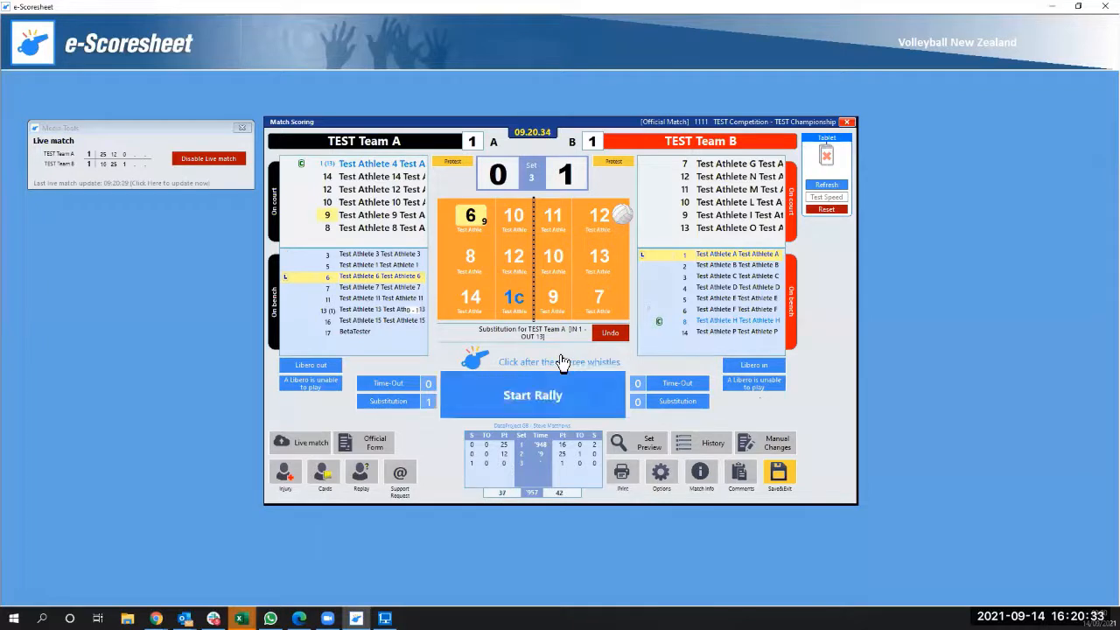
{"action": "left_click", "coordinate": [610, 333]}
{"action": "left_click", "coordinate": [610, 355]}
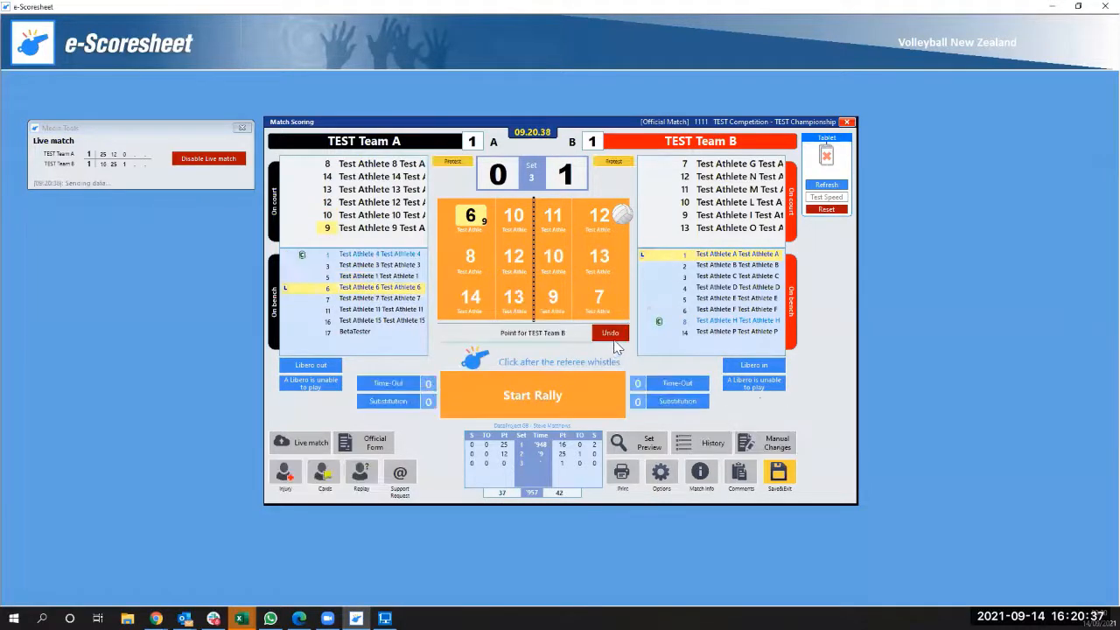
Undo TEST Team B's opening point of set 3 and confirm the reversal.
{"action": "left_click", "coordinate": [610, 332]}
{"action": "left_click", "coordinate": [543, 355]}
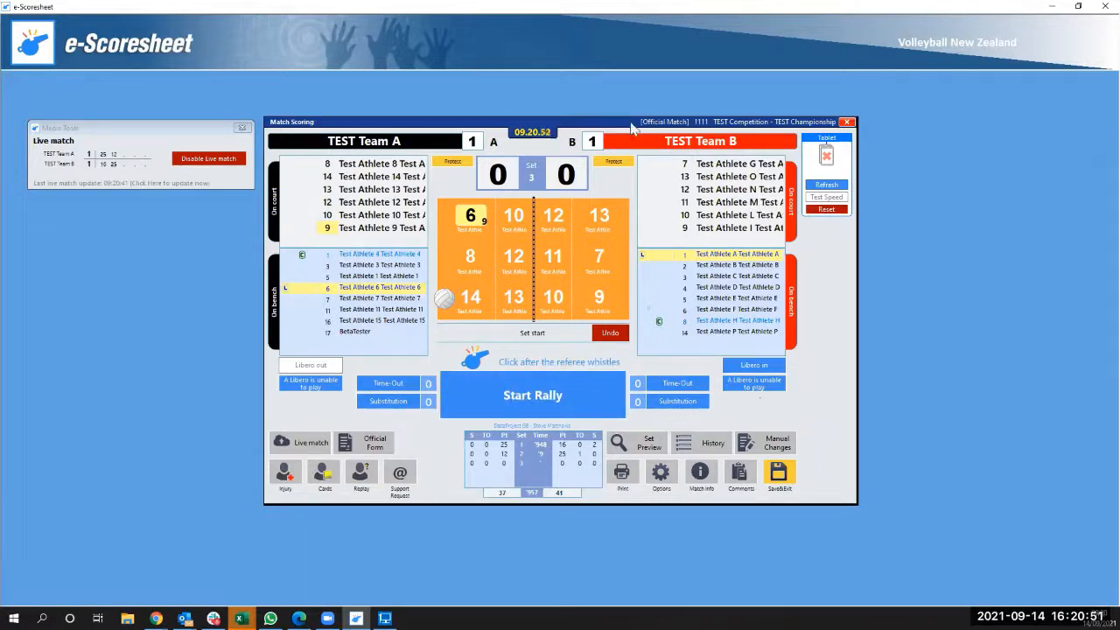
Award TEST Team A the first two rallies of set 3, confirming the second point despite the short interval.
{"action": "left_click", "coordinate": [534, 392]}
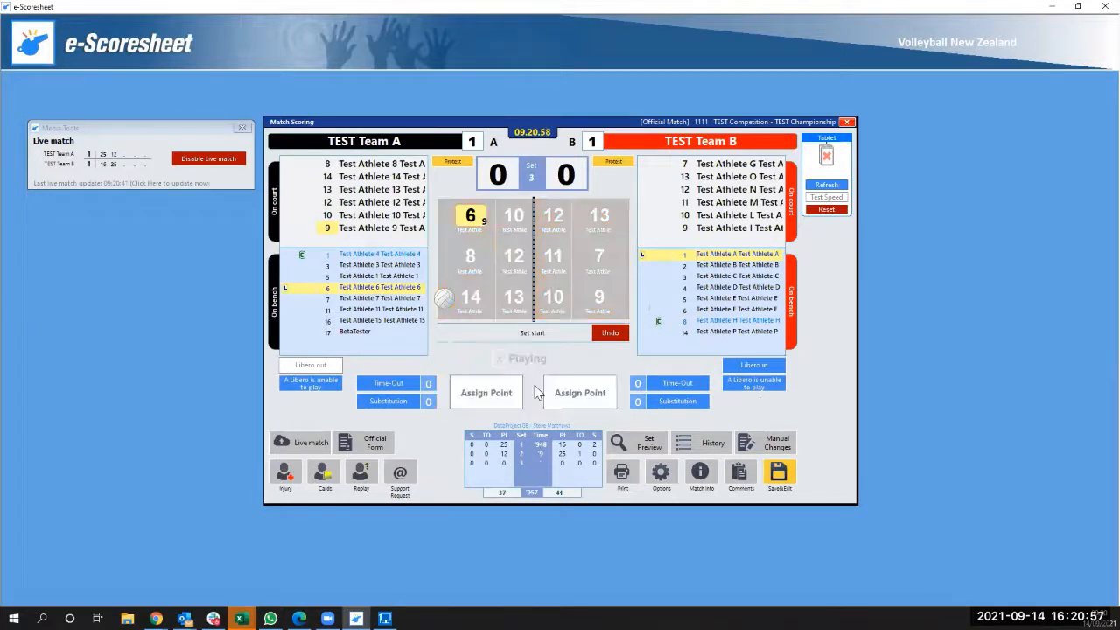
{"action": "left_click", "coordinate": [487, 396]}
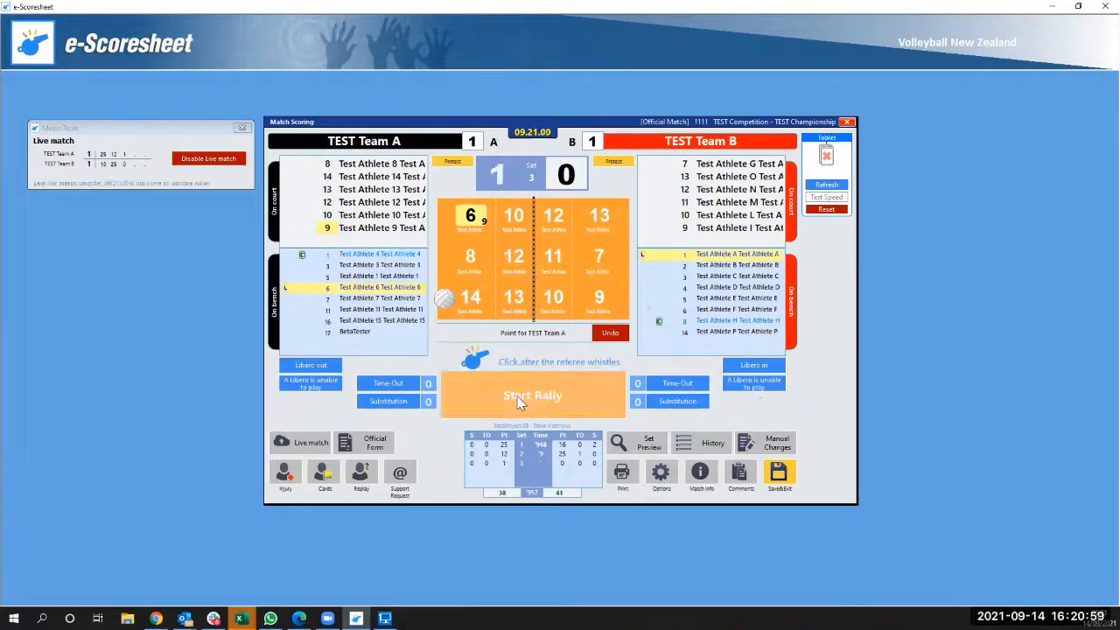
{"action": "left_click", "coordinate": [488, 400]}
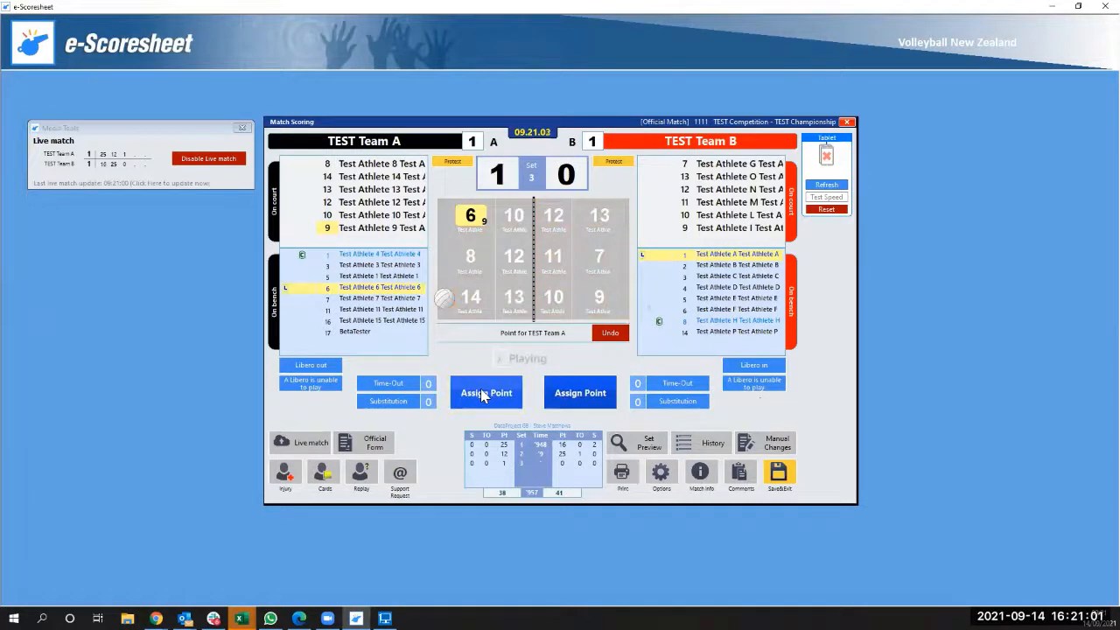
{"action": "left_click", "coordinate": [482, 395]}
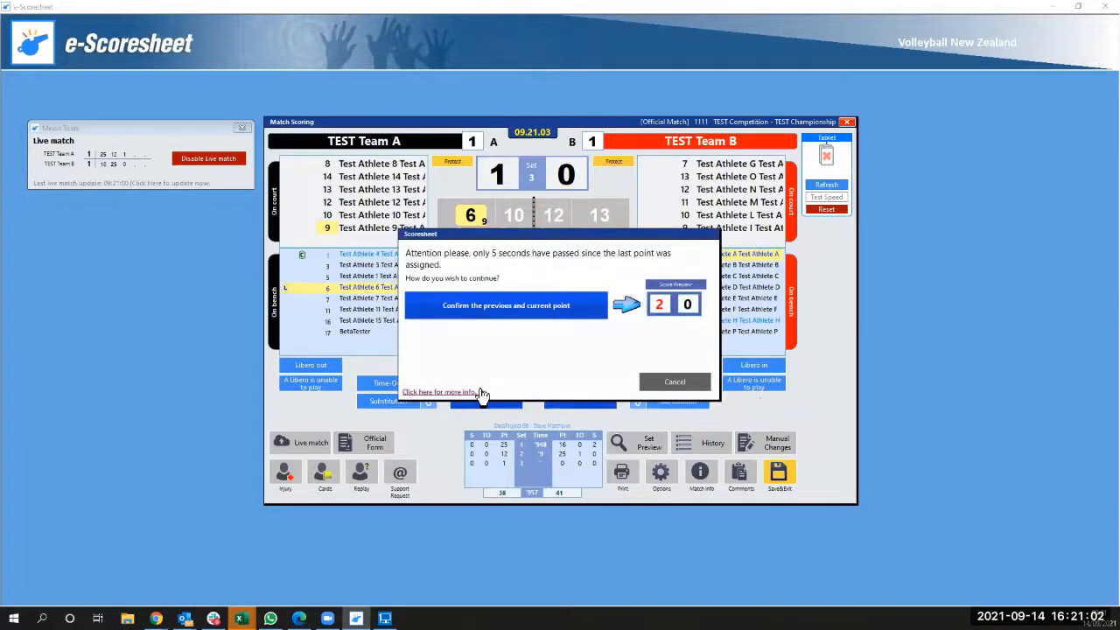
{"action": "left_click", "coordinate": [570, 308]}
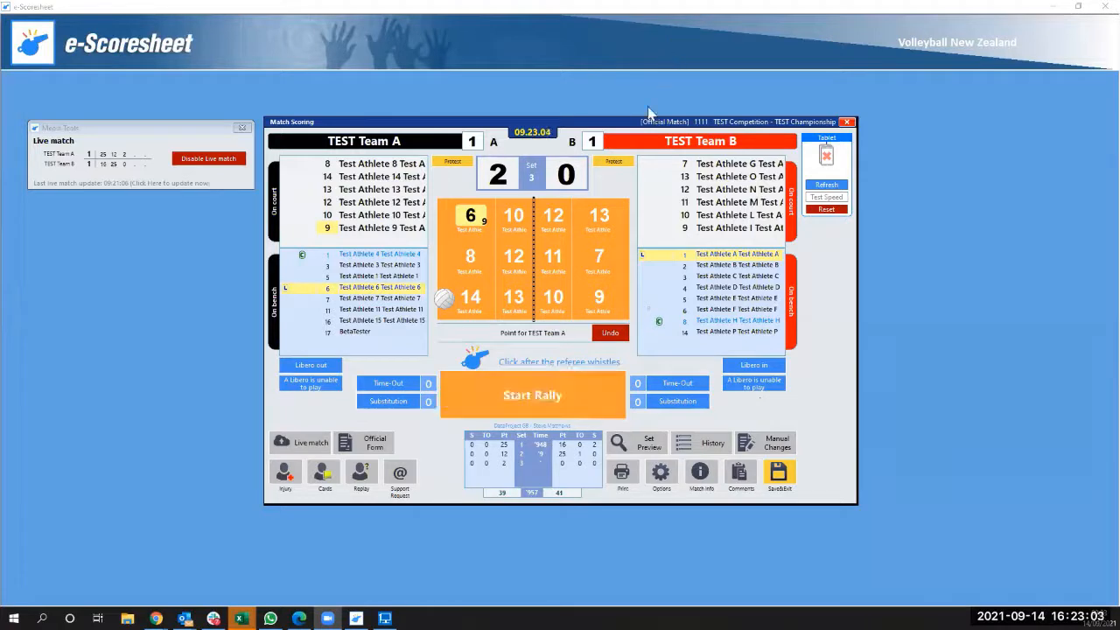
Award the third rally to TEST Team A, start another rally and cancel the quick fourth point.
{"action": "left_click", "coordinate": [543, 399]}
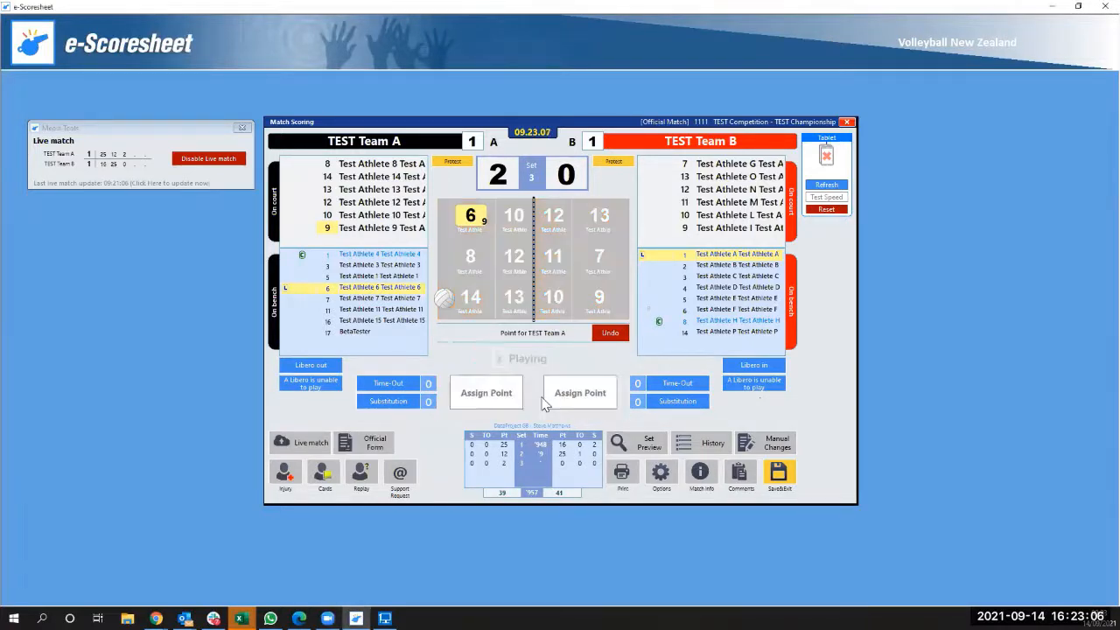
{"action": "left_click", "coordinate": [486, 393]}
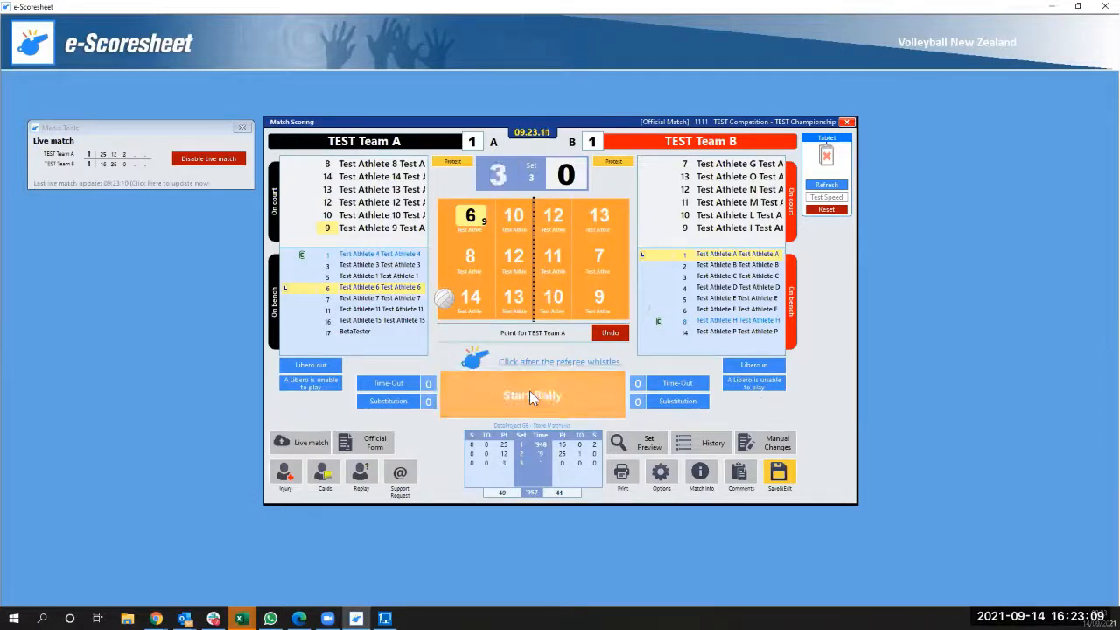
{"action": "left_click", "coordinate": [531, 396]}
{"action": "left_click", "coordinate": [480, 399]}
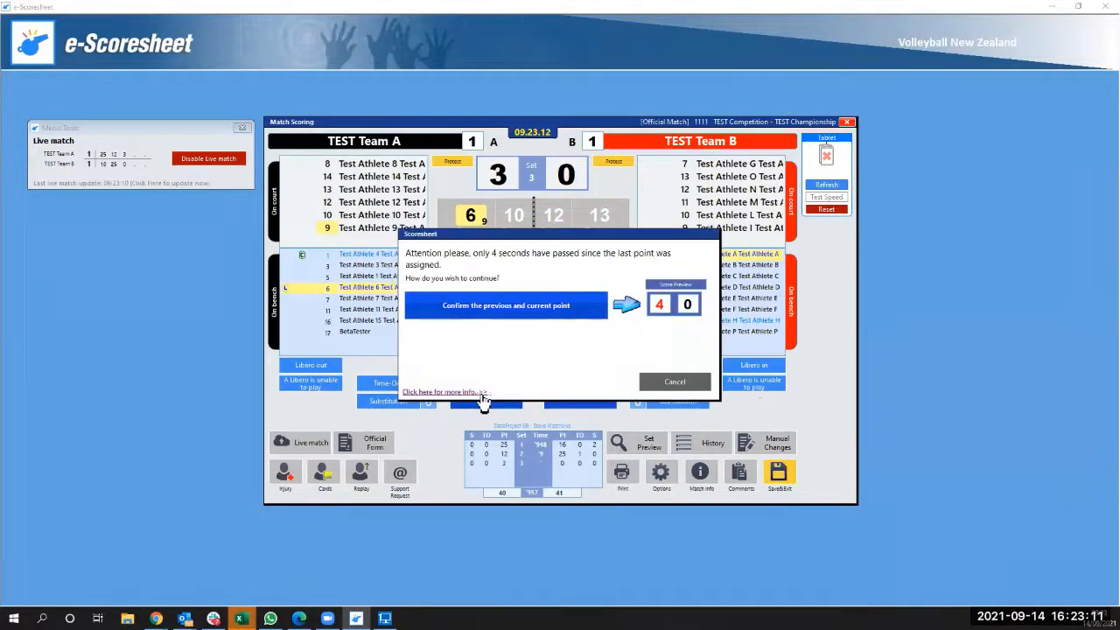
{"action": "left_click", "coordinate": [675, 386]}
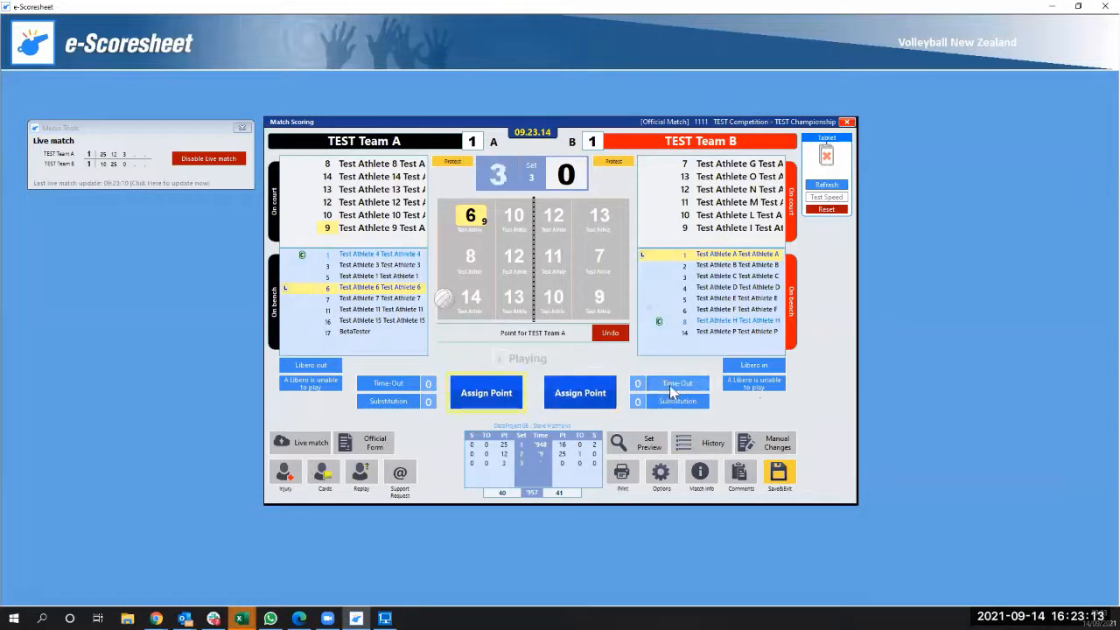
Record a time-out for TEST Team B and end it.
{"action": "left_click", "coordinate": [674, 385]}
{"action": "left_click", "coordinate": [542, 351]}
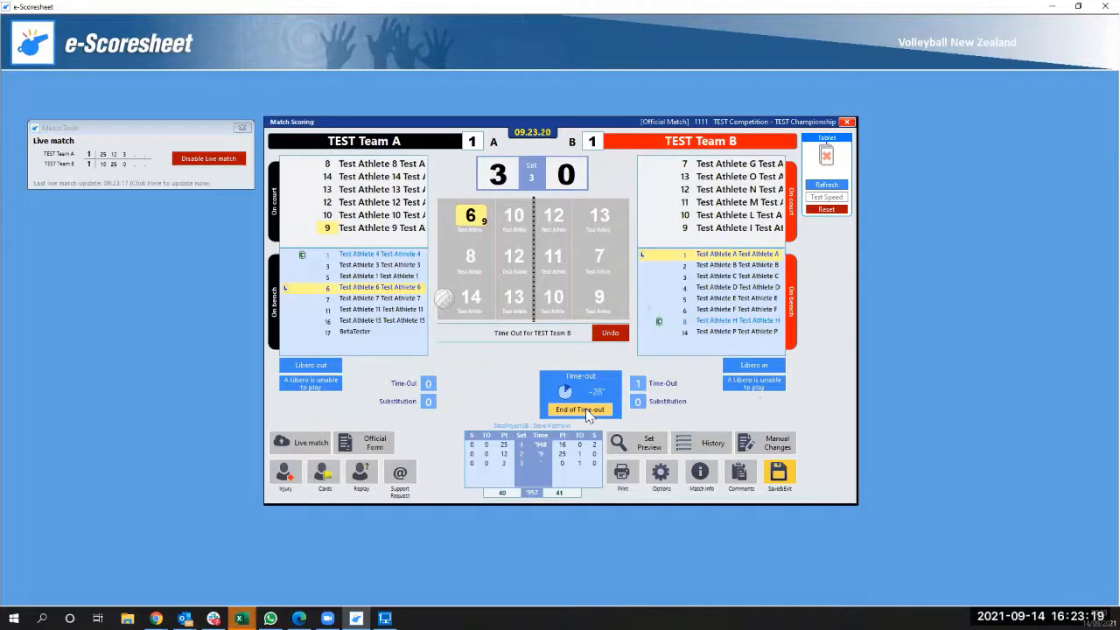
{"action": "left_click", "coordinate": [588, 411]}
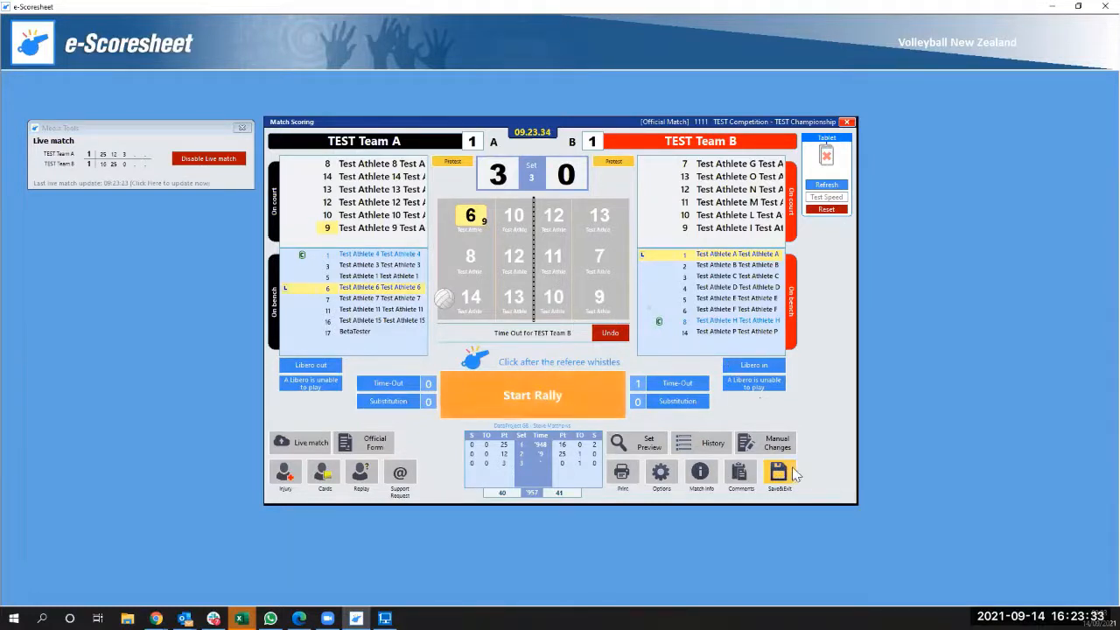
Manually amend TEST Team B's set 3 score to 20.
{"action": "left_click", "coordinate": [776, 444]}
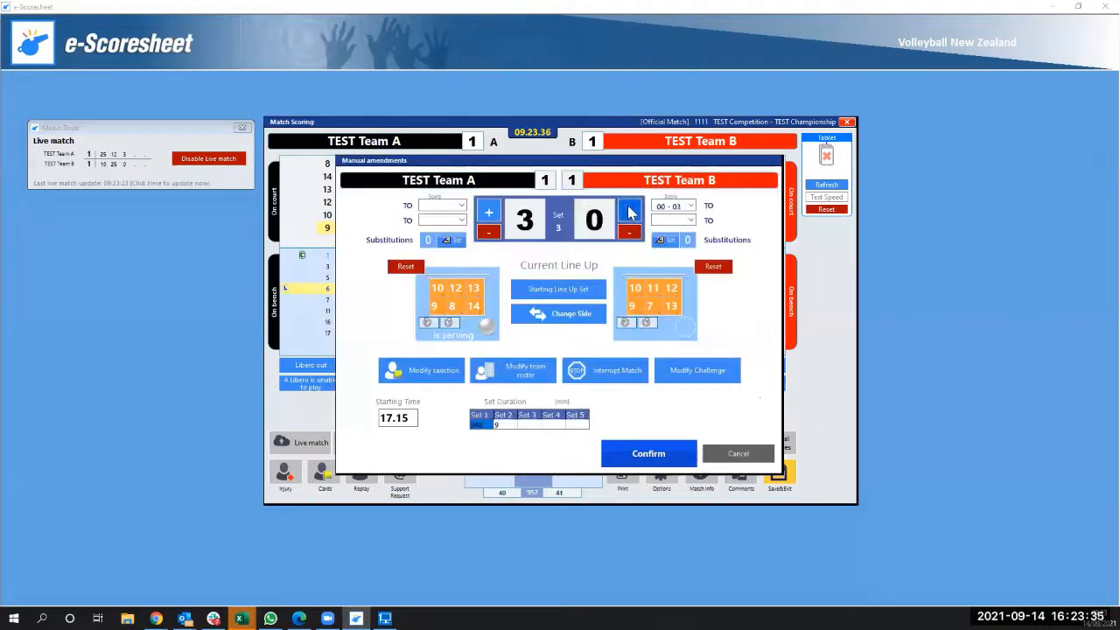
{"action": "left_click", "coordinate": [627, 211]}
{"action": "left_click", "coordinate": [628, 211]}
{"action": "left_click", "coordinate": [628, 211]}
{"action": "left_click", "coordinate": [628, 211]}
{"action": "left_click", "coordinate": [628, 211]}
{"action": "left_click", "coordinate": [629, 210]}
{"action": "left_click", "coordinate": [628, 211]}
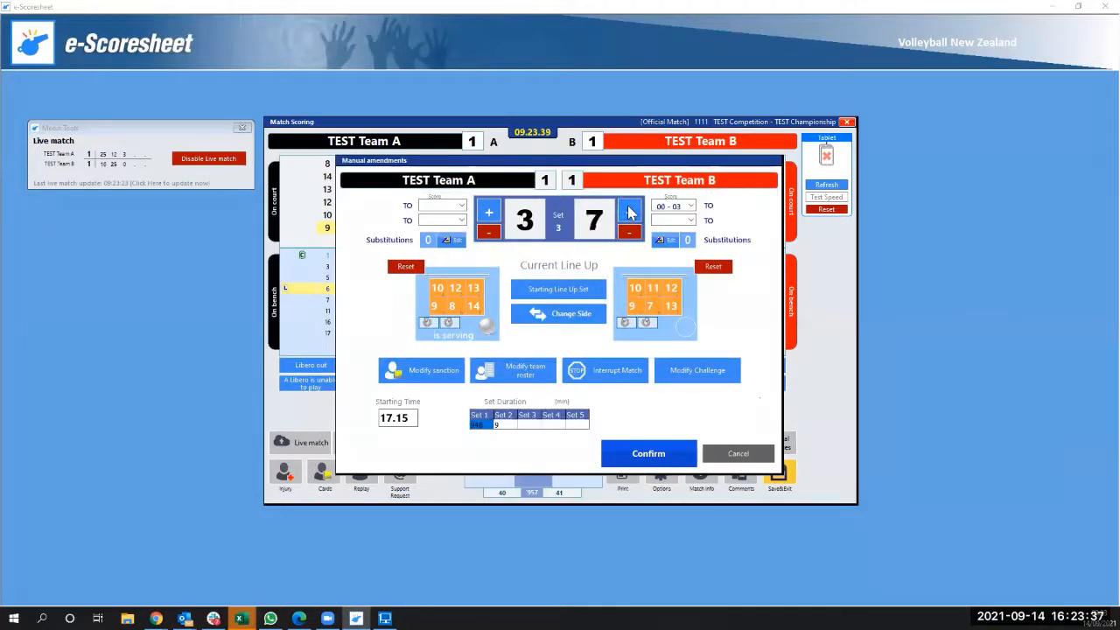
{"action": "left_click", "coordinate": [628, 211]}
{"action": "left_click", "coordinate": [628, 211]}
{"action": "left_click", "coordinate": [628, 211]}
{"action": "left_click", "coordinate": [628, 211]}
{"action": "left_click", "coordinate": [629, 211]}
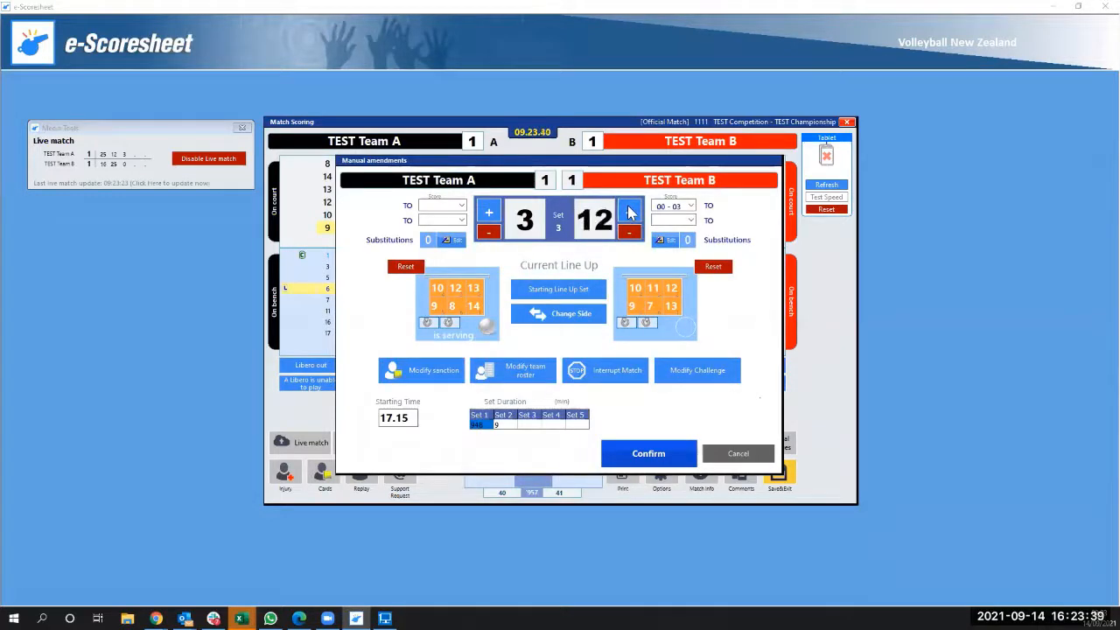
{"action": "left_click", "coordinate": [628, 211]}
{"action": "left_click", "coordinate": [628, 211]}
{"action": "left_click", "coordinate": [628, 211]}
{"action": "left_click", "coordinate": [628, 211]}
{"action": "left_click", "coordinate": [629, 211]}
{"action": "left_click", "coordinate": [628, 211]}
{"action": "left_click", "coordinate": [628, 211]}
{"action": "left_click", "coordinate": [629, 211]}
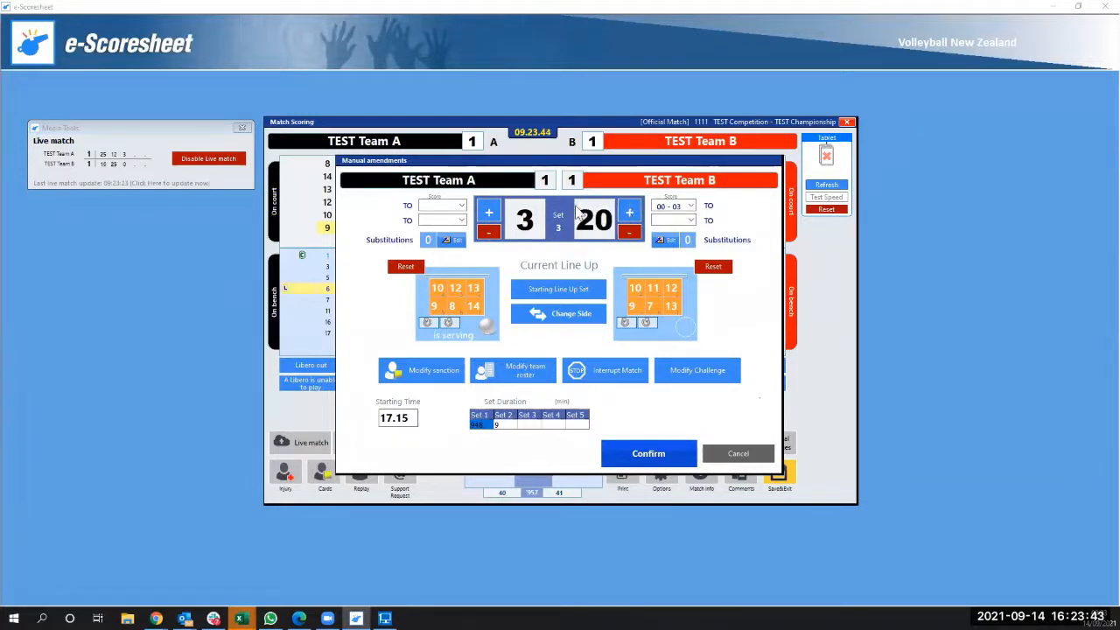
Raise TEST Team A's set 3 score to 24 and confirm the manual amendments.
{"action": "left_click", "coordinate": [488, 211]}
{"action": "left_click", "coordinate": [488, 212]}
{"action": "left_click", "coordinate": [487, 212]}
{"action": "left_click", "coordinate": [487, 212]}
{"action": "left_click", "coordinate": [487, 212]}
{"action": "left_click", "coordinate": [487, 212]}
{"action": "left_click", "coordinate": [488, 212]}
{"action": "left_click", "coordinate": [488, 212]}
{"action": "left_click", "coordinate": [488, 212]}
{"action": "left_click", "coordinate": [488, 212]}
{"action": "left_click", "coordinate": [487, 211]}
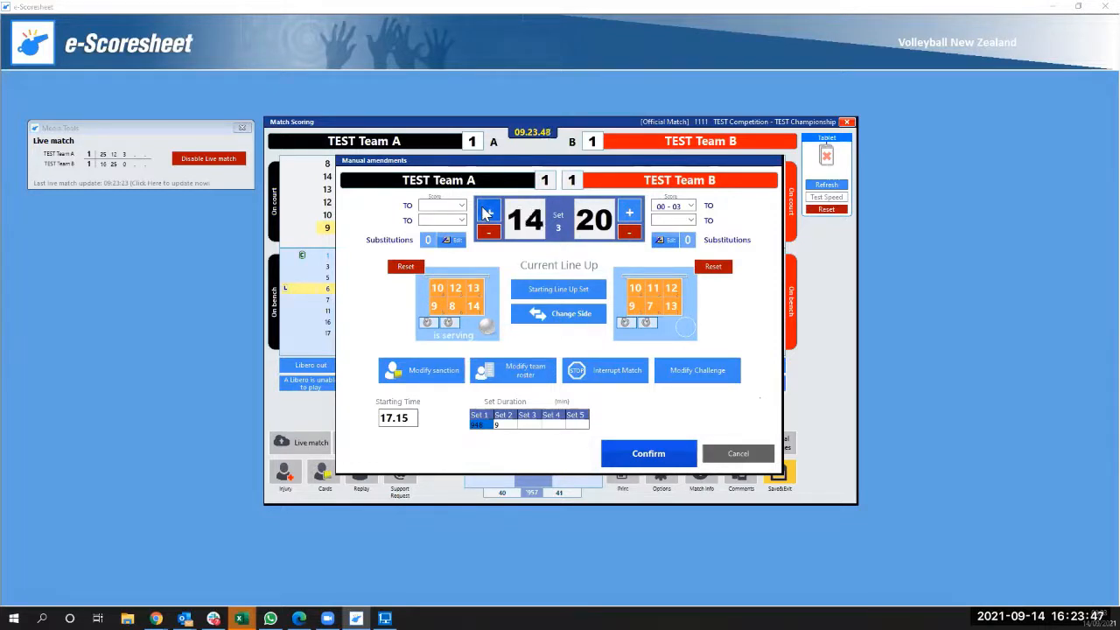
{"action": "left_click", "coordinate": [488, 212]}
{"action": "left_click", "coordinate": [487, 212]}
{"action": "left_click", "coordinate": [488, 212]}
{"action": "left_click", "coordinate": [487, 212]}
{"action": "left_click", "coordinate": [487, 212]}
{"action": "left_click", "coordinate": [488, 212]}
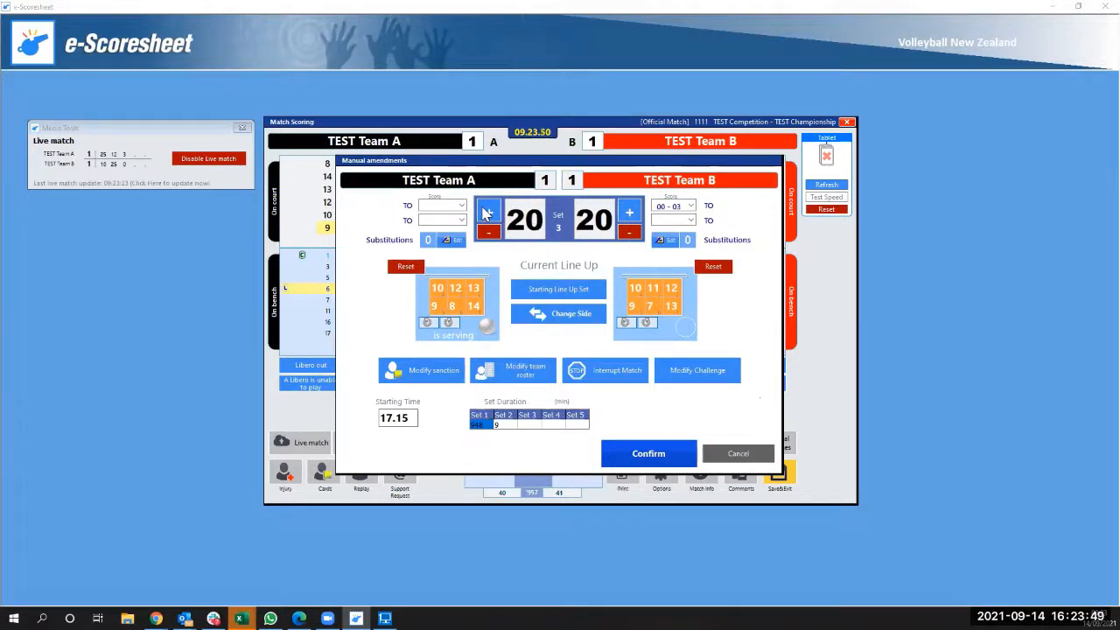
{"action": "left_click", "coordinate": [488, 212]}
{"action": "left_click", "coordinate": [488, 212]}
{"action": "left_click", "coordinate": [488, 212]}
{"action": "left_click", "coordinate": [487, 211]}
{"action": "left_click", "coordinate": [652, 457]}
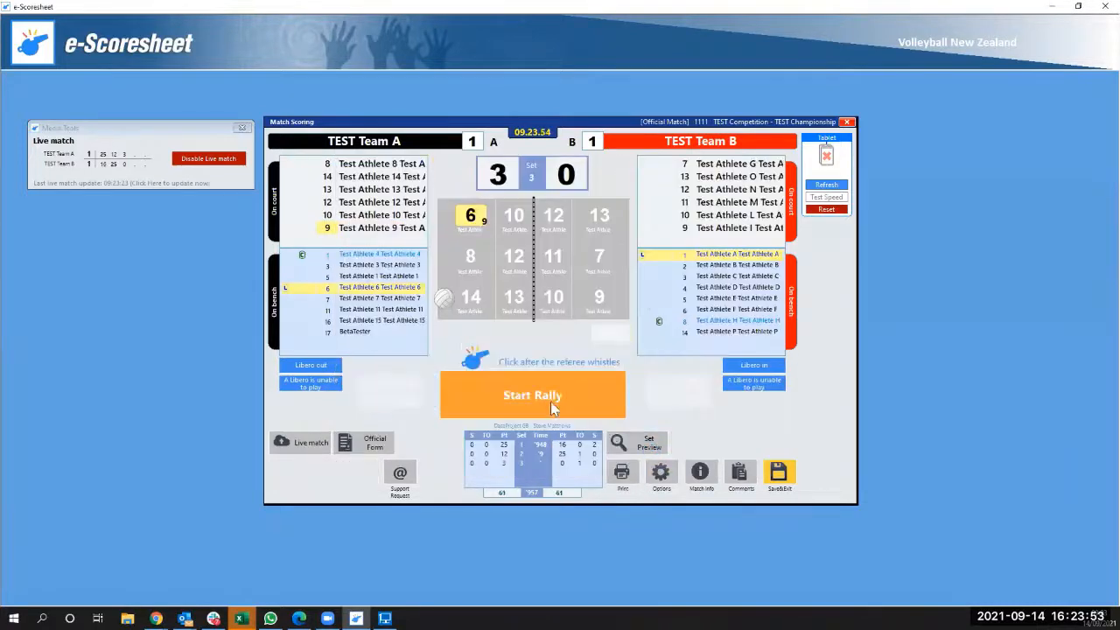
{"action": "left_click", "coordinate": [573, 385]}
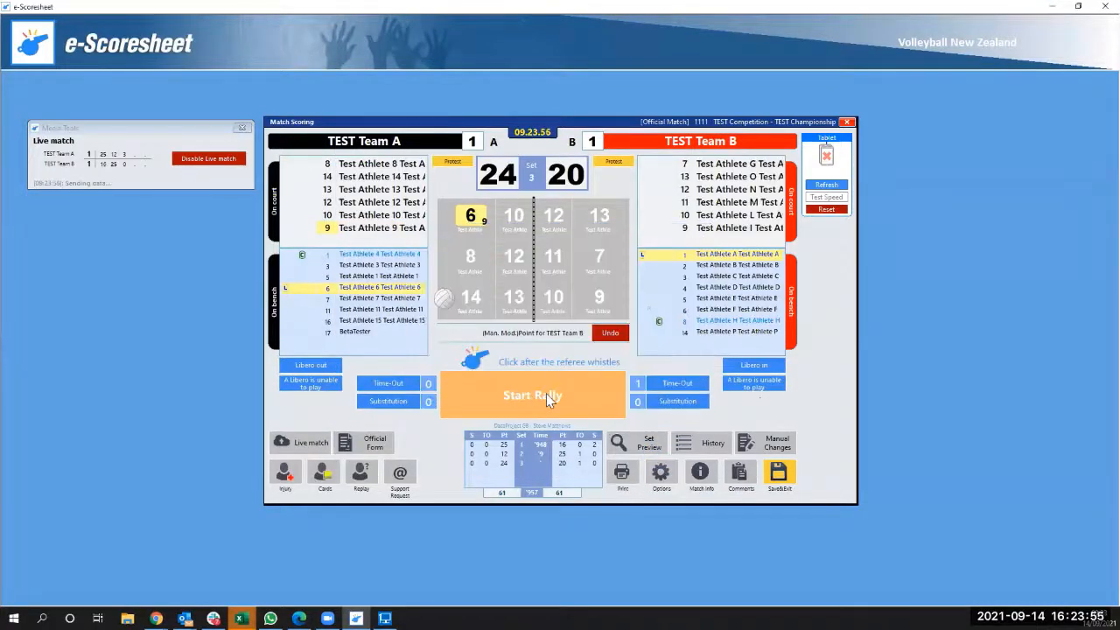
Award the set-winning rally to TEST Team A, confirm the end of set 3 and decline the backup option.
{"action": "left_click", "coordinate": [533, 395]}
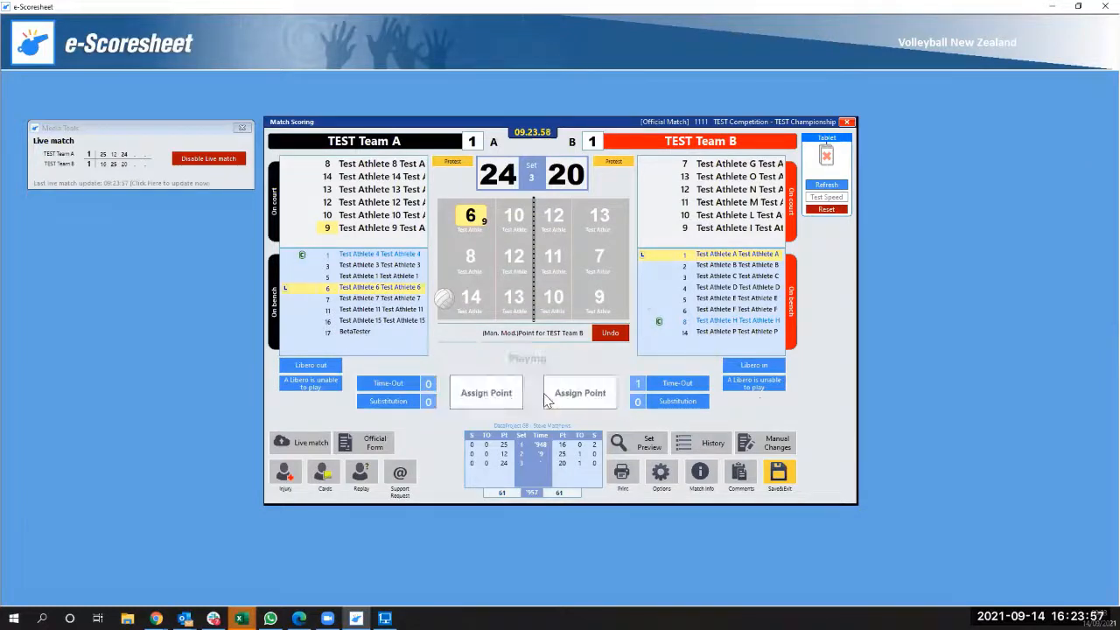
{"action": "left_click", "coordinate": [495, 396]}
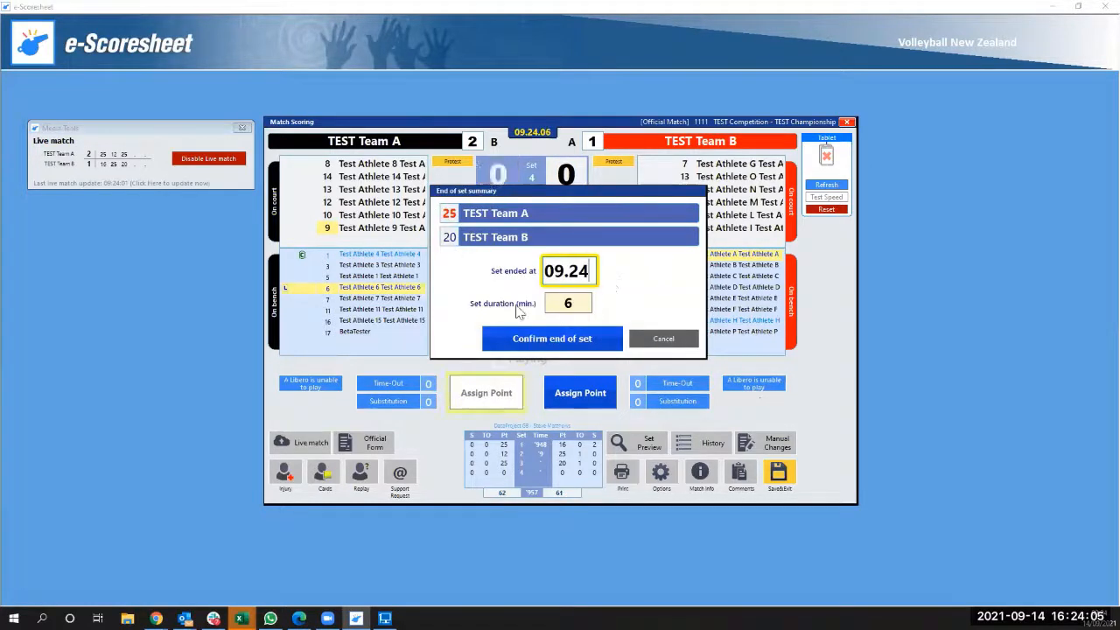
{"action": "left_click", "coordinate": [560, 341]}
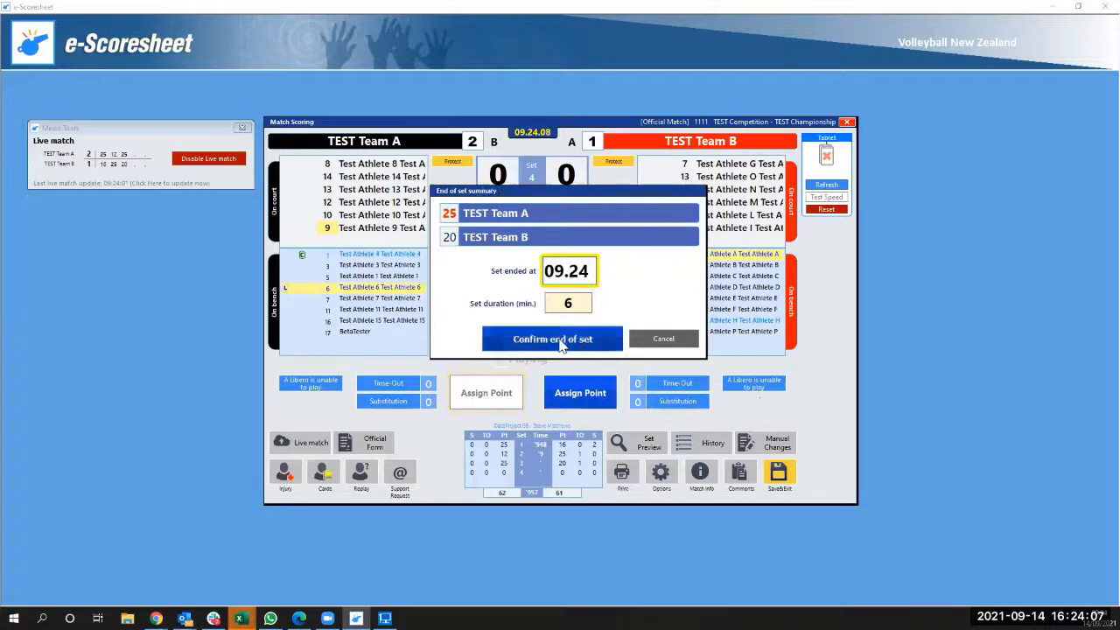
{"action": "left_click", "coordinate": [649, 351]}
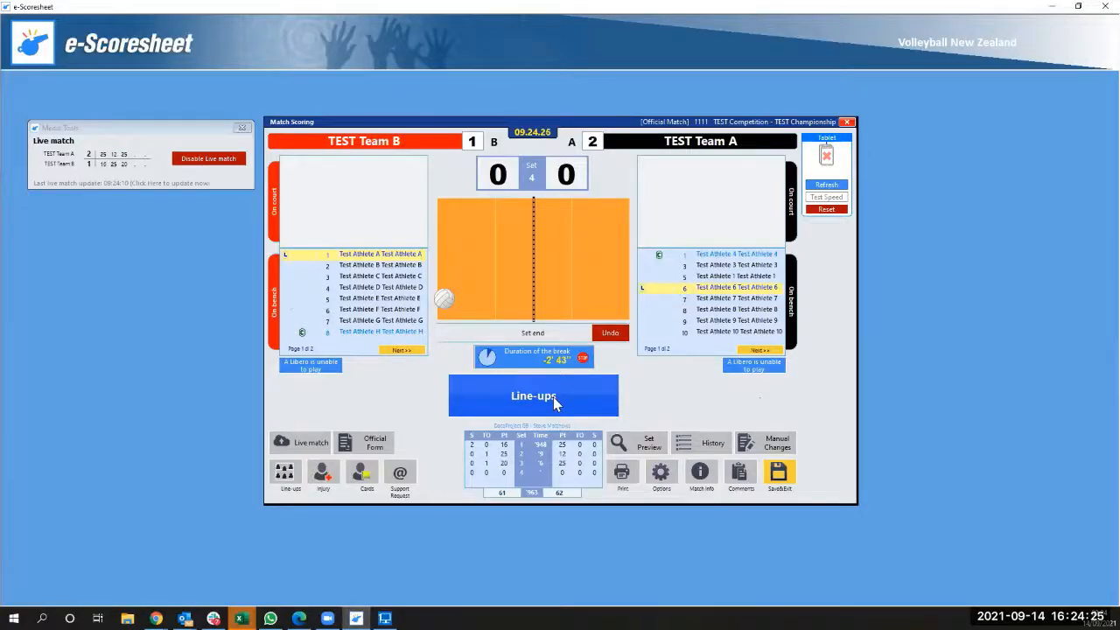
Cancel the set 4 line-up entry and undo the end of set 3, confirming the reversal.
{"action": "left_click", "coordinate": [553, 396]}
{"action": "left_click", "coordinate": [648, 350]}
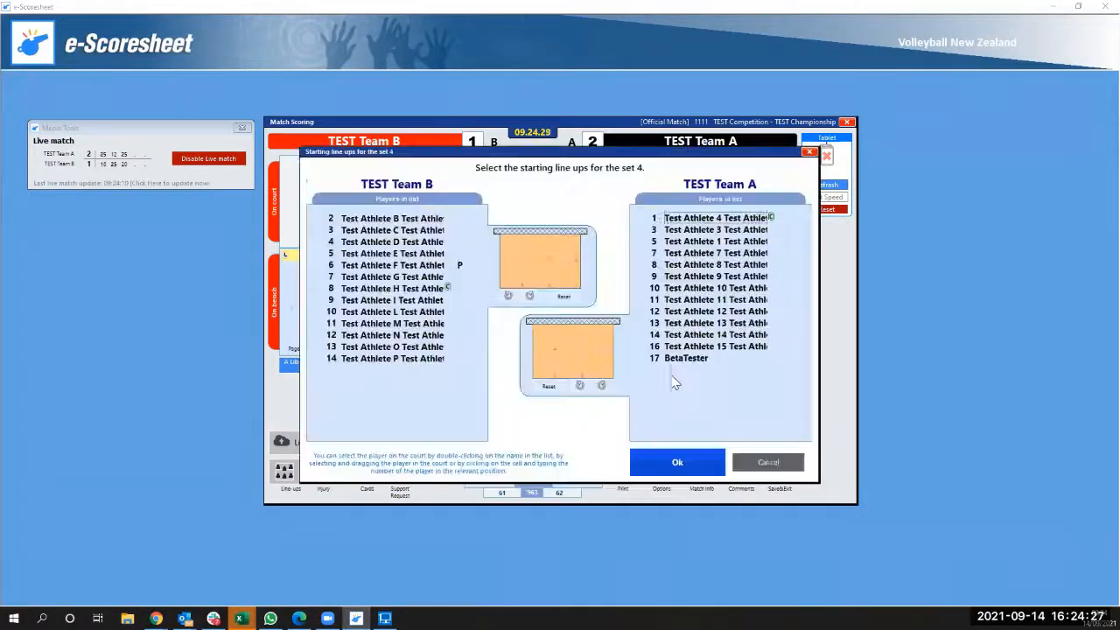
{"action": "left_click", "coordinate": [770, 464]}
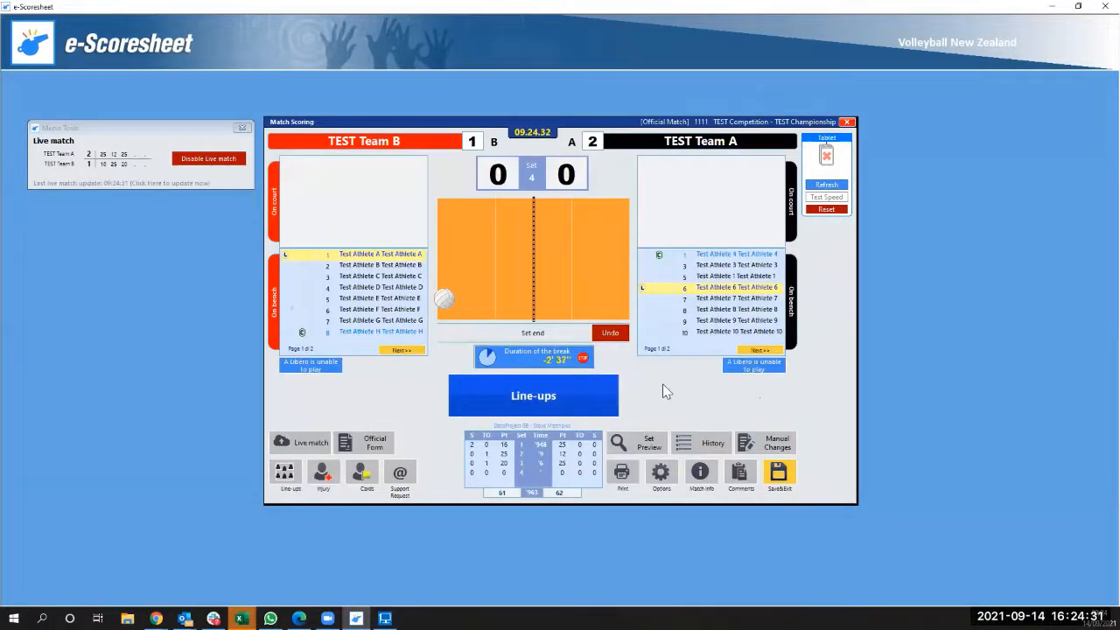
{"action": "left_click", "coordinate": [610, 334]}
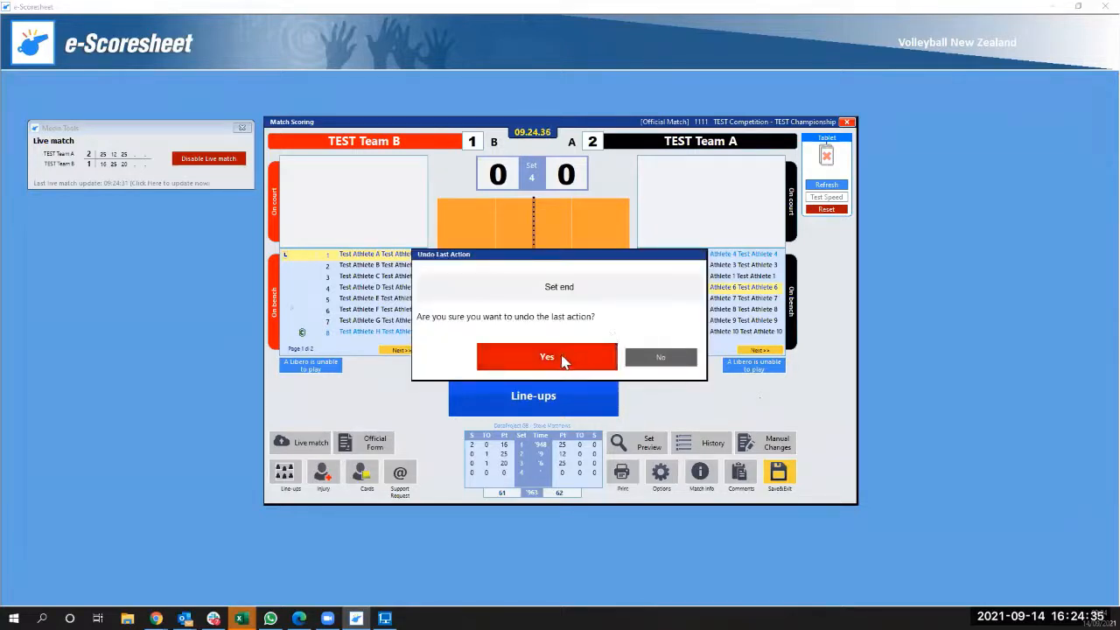
{"action": "left_click", "coordinate": [567, 358]}
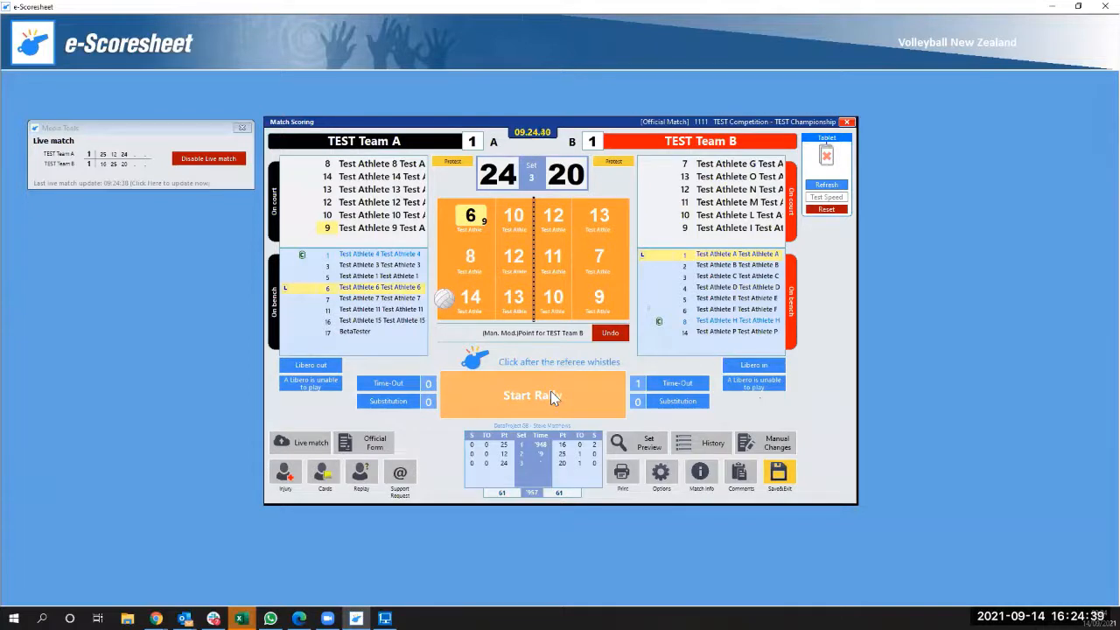
Manually amend TEST Team A's set 3 score to 25 and confirm the end of set, with no comments or backup.
{"action": "left_click", "coordinate": [785, 446]}
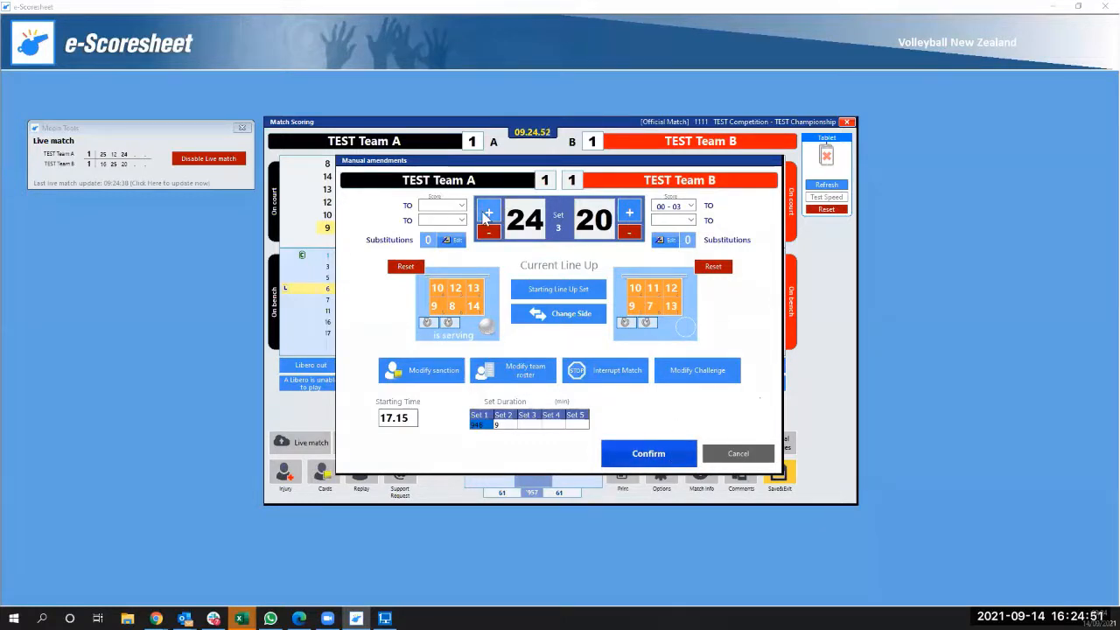
{"action": "left_click", "coordinate": [486, 215]}
{"action": "left_click", "coordinate": [619, 455]}
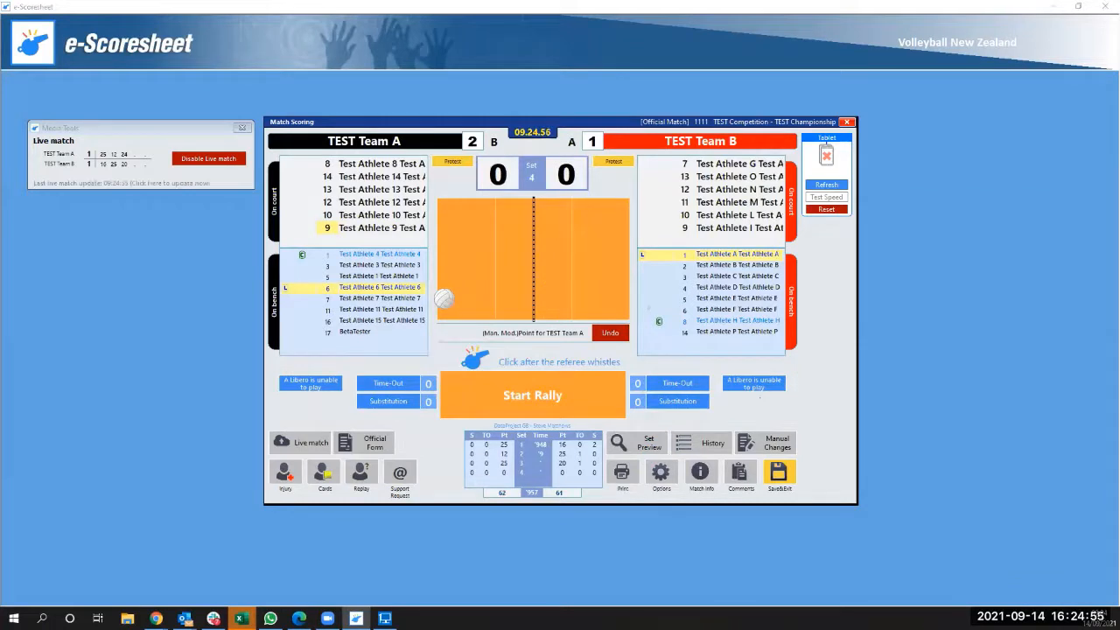
{"action": "left_click", "coordinate": [559, 336]}
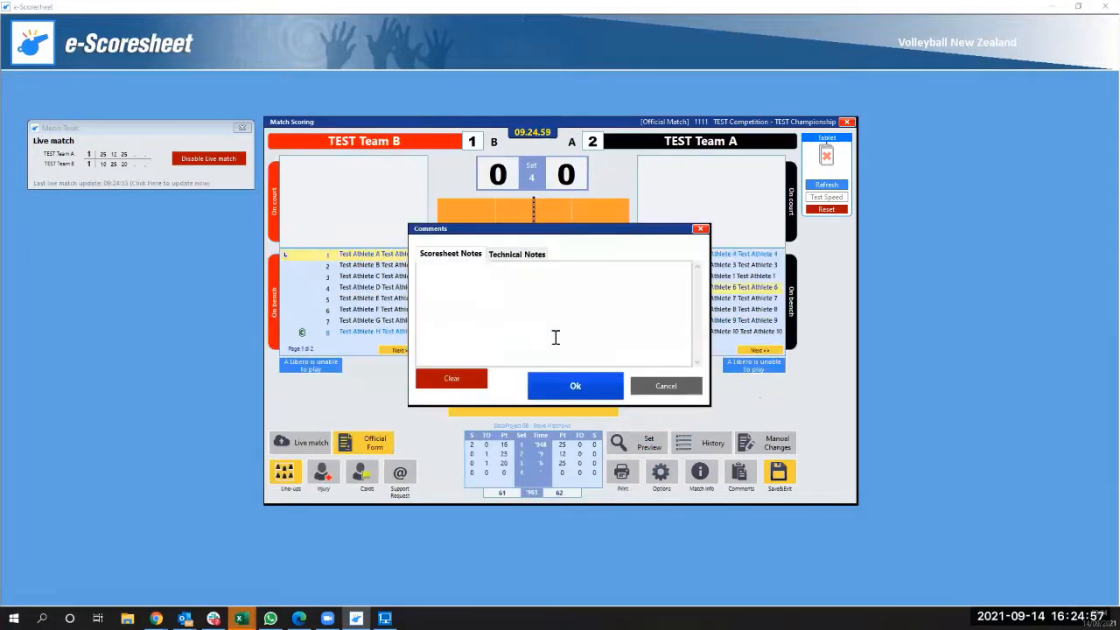
{"action": "left_click", "coordinate": [585, 386]}
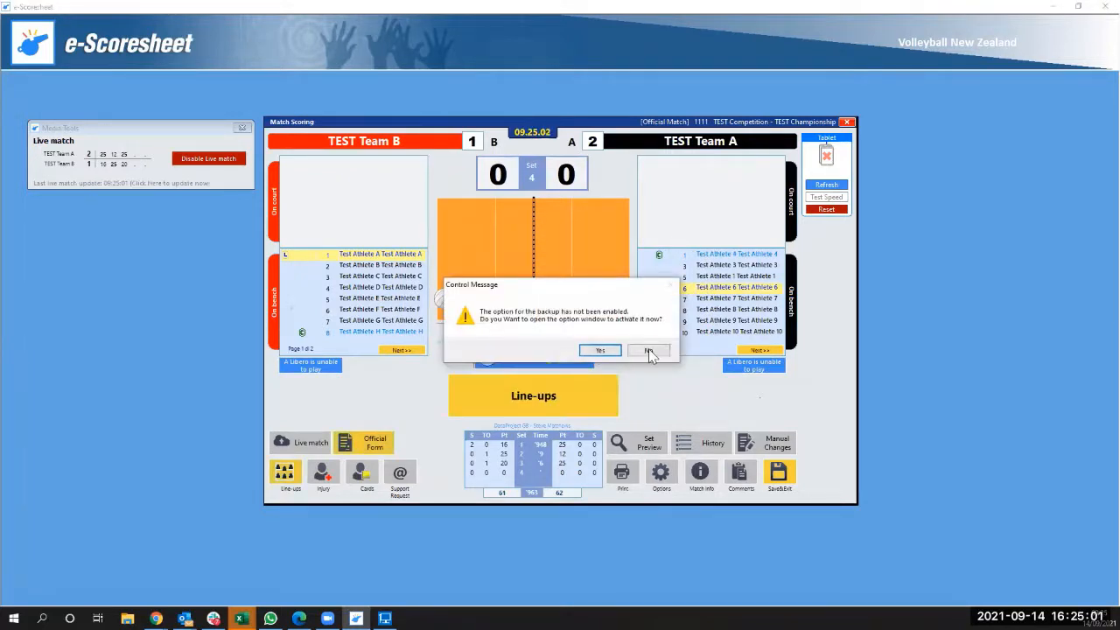
{"action": "left_click", "coordinate": [649, 351]}
Fill TEST Team B's set 4 starting line-up, positions 1 to 6, with players 14, 13, 12, 11, 10 and 9.
{"action": "double_click", "coordinate": [415, 362]}
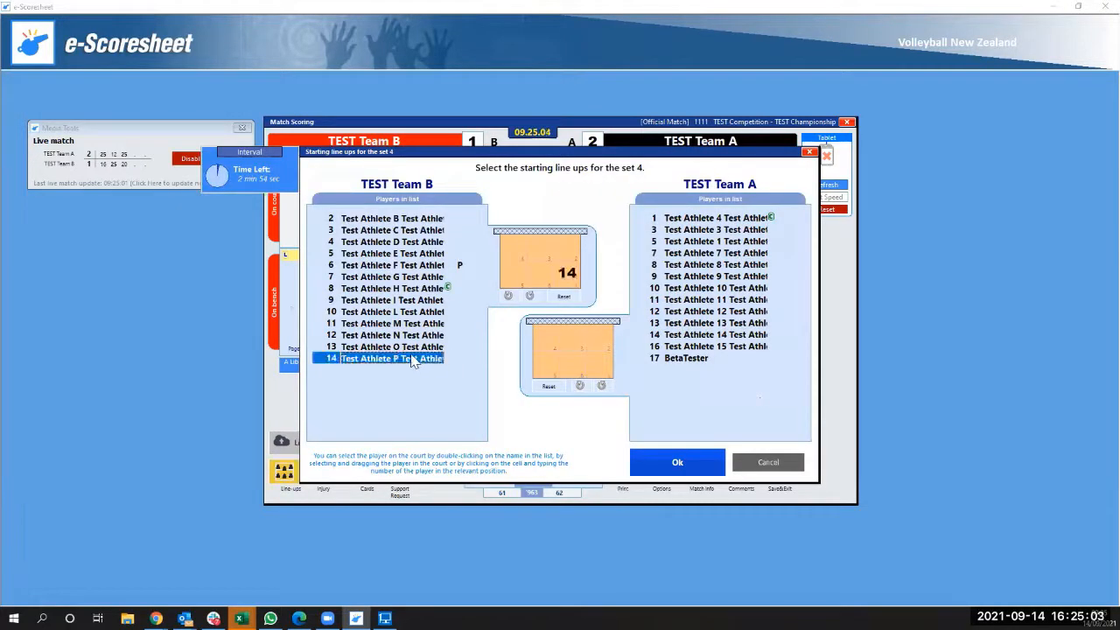
{"action": "double_click", "coordinate": [415, 347]}
{"action": "double_click", "coordinate": [415, 336]}
{"action": "double_click", "coordinate": [415, 324]}
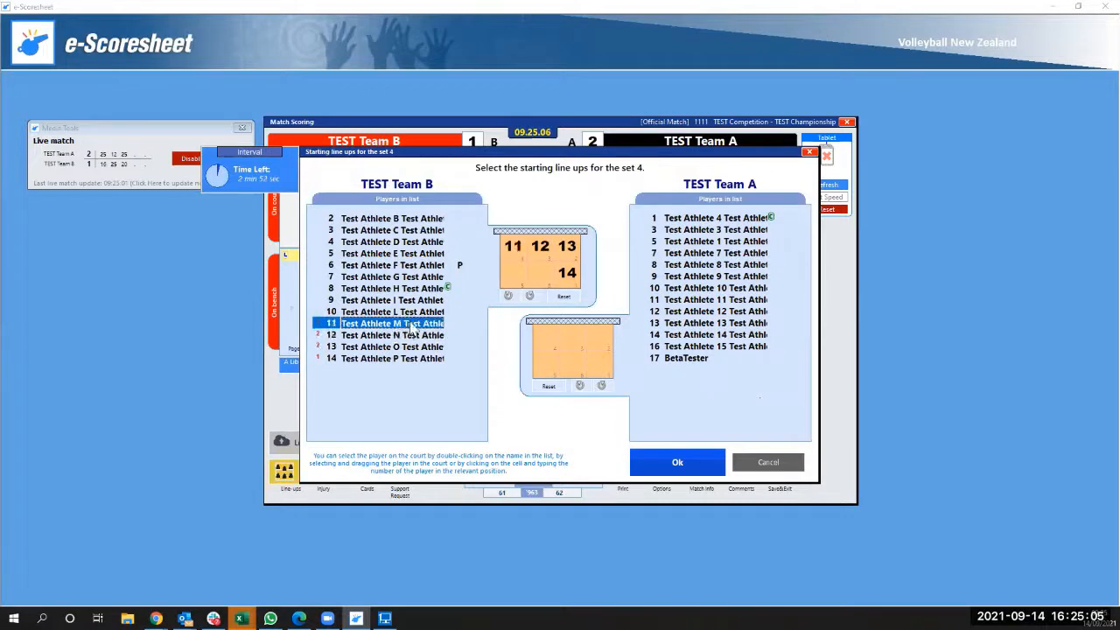
{"action": "left_click", "coordinate": [414, 312]}
{"action": "double_click", "coordinate": [415, 313]}
{"action": "double_click", "coordinate": [415, 301]}
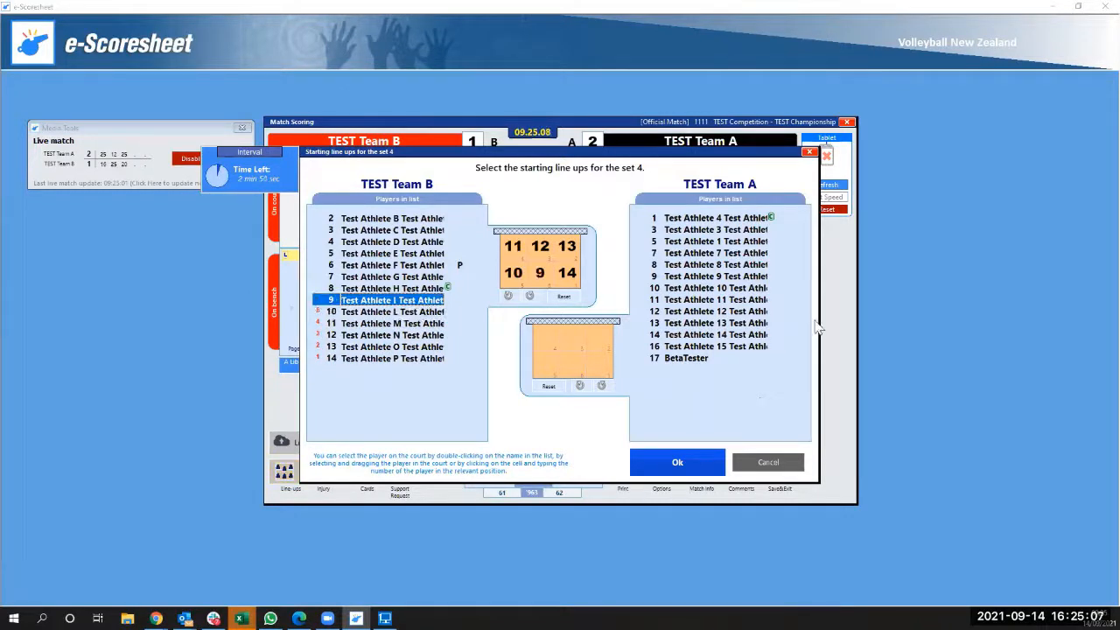
Fill TEST Team A's set 4 starting line-up, positions 1 to 6, with players 16, 13, 12, 11, 9 and 7, and accept the line-ups.
{"action": "double_click", "coordinate": [713, 347]}
{"action": "left_click", "coordinate": [713, 335]}
{"action": "double_click", "coordinate": [712, 323]}
{"action": "left_click", "coordinate": [710, 312]}
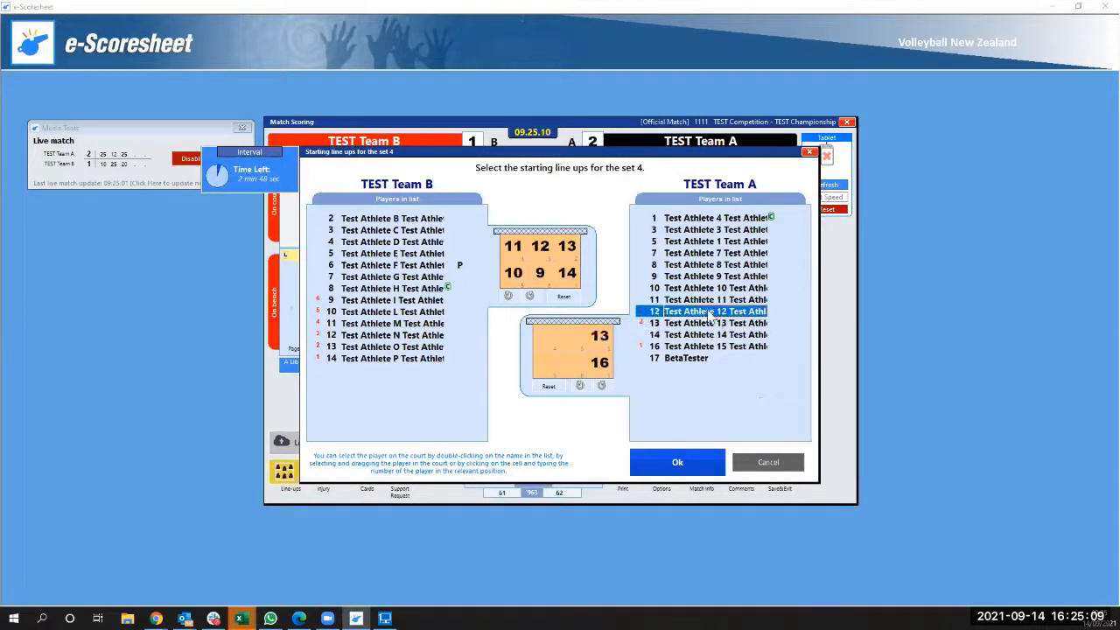
{"action": "double_click", "coordinate": [711, 311]}
{"action": "double_click", "coordinate": [709, 299]}
{"action": "left_click", "coordinate": [704, 276]}
{"action": "double_click", "coordinate": [704, 276]}
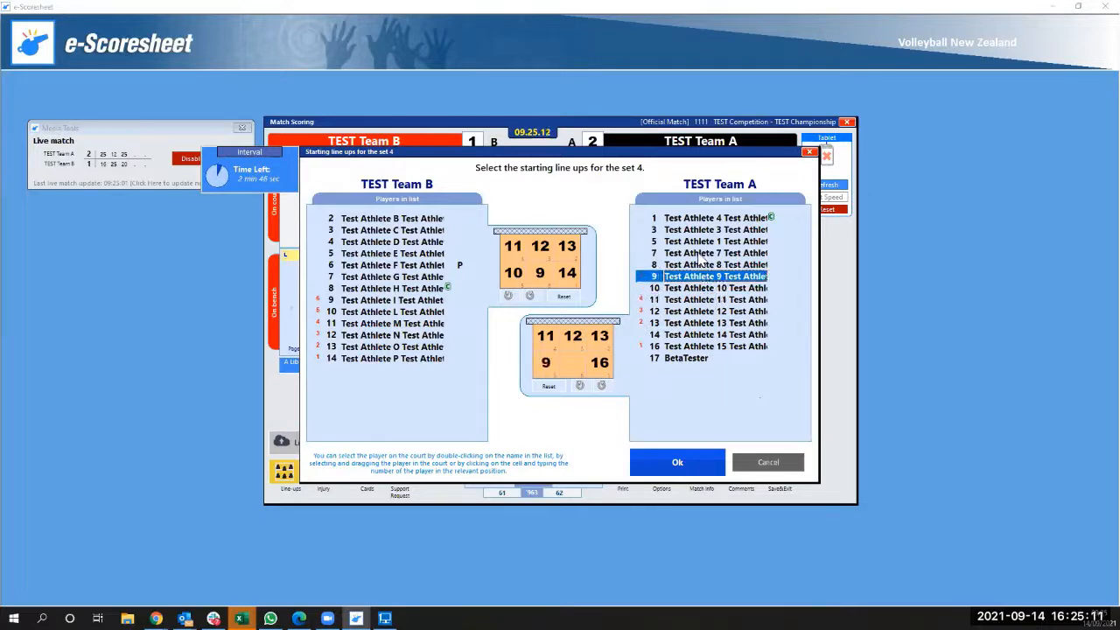
{"action": "double_click", "coordinate": [700, 255]}
{"action": "left_click", "coordinate": [678, 462]}
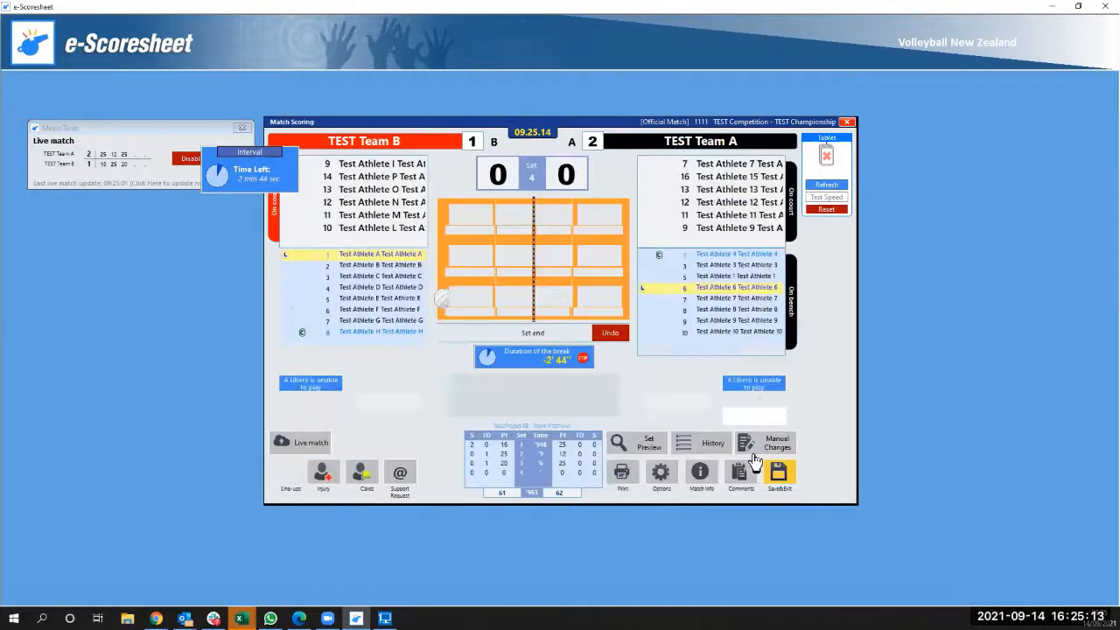
Enter TEST Team B's Libero for player 9, decline TEST Team A's Libero and confirm the start of set 4 at 09.27.
{"action": "left_click", "coordinate": [575, 405]}
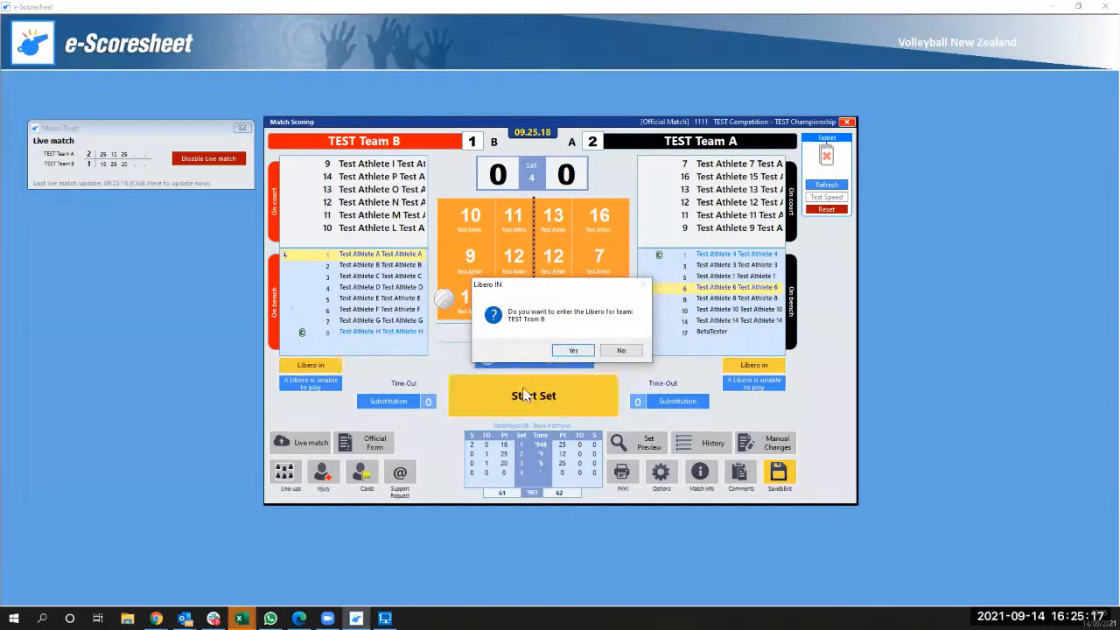
{"action": "left_click", "coordinate": [573, 350]}
{"action": "left_click", "coordinate": [490, 492]}
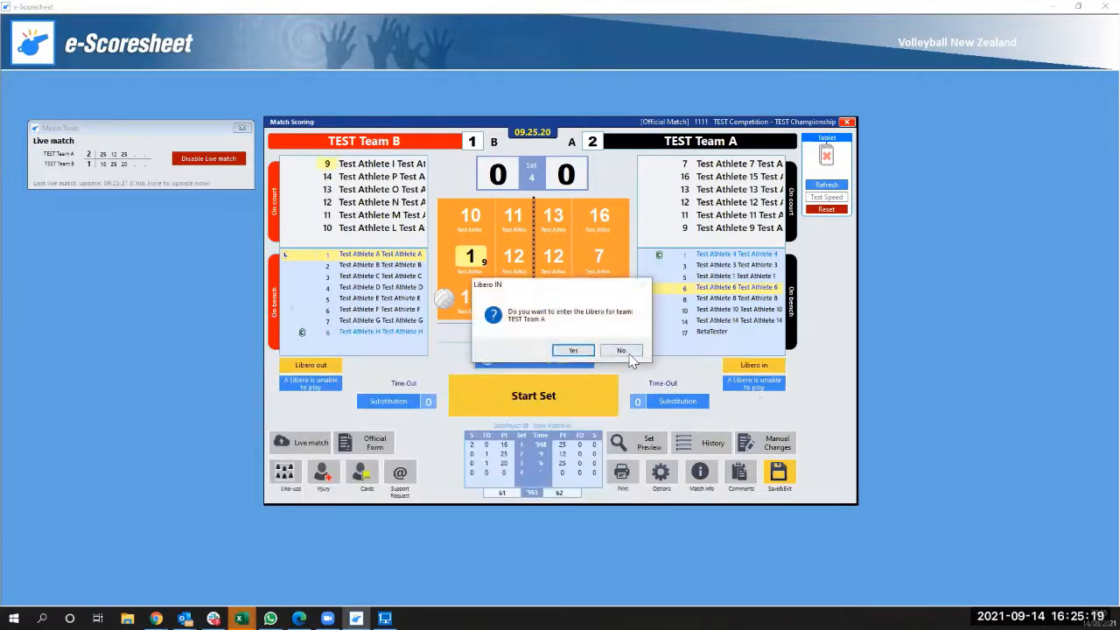
{"action": "left_click", "coordinate": [622, 350]}
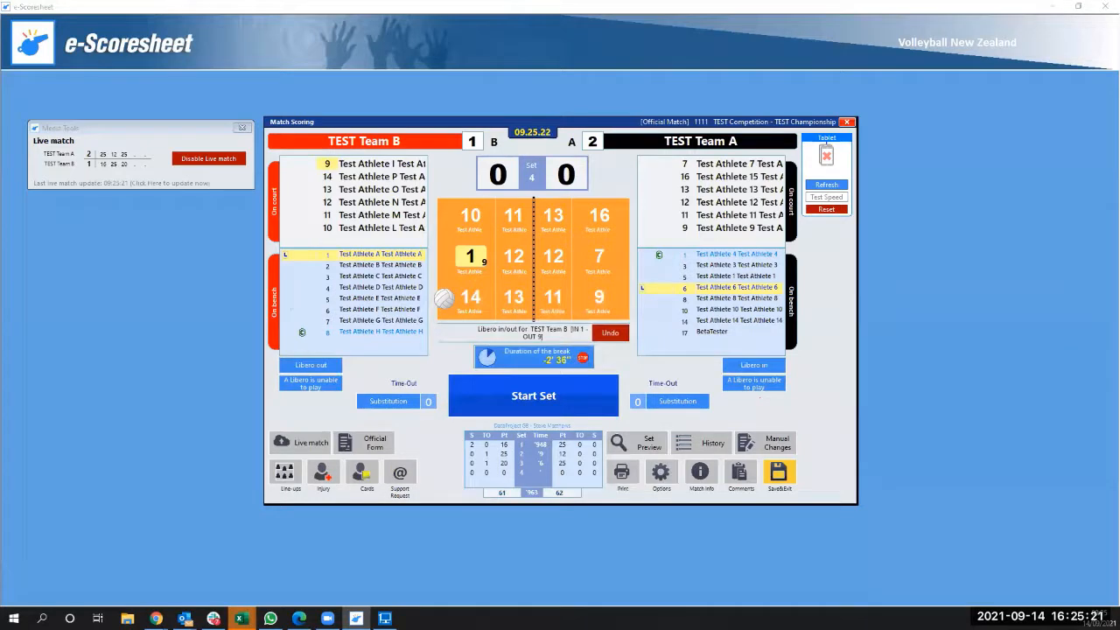
{"action": "left_click", "coordinate": [533, 395]}
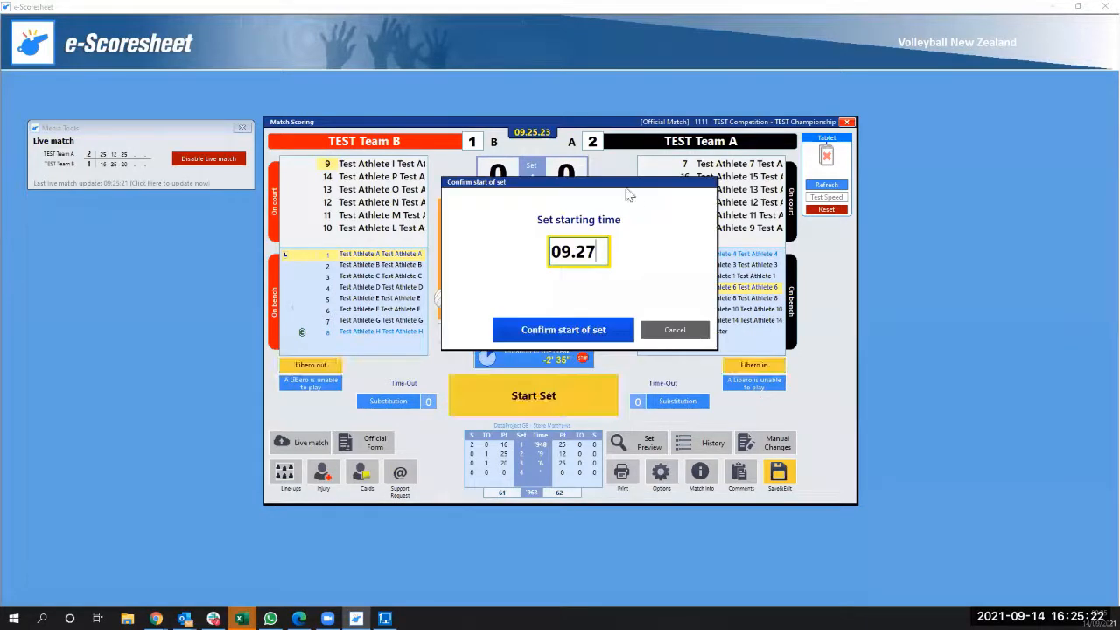
{"action": "left_click", "coordinate": [566, 331]}
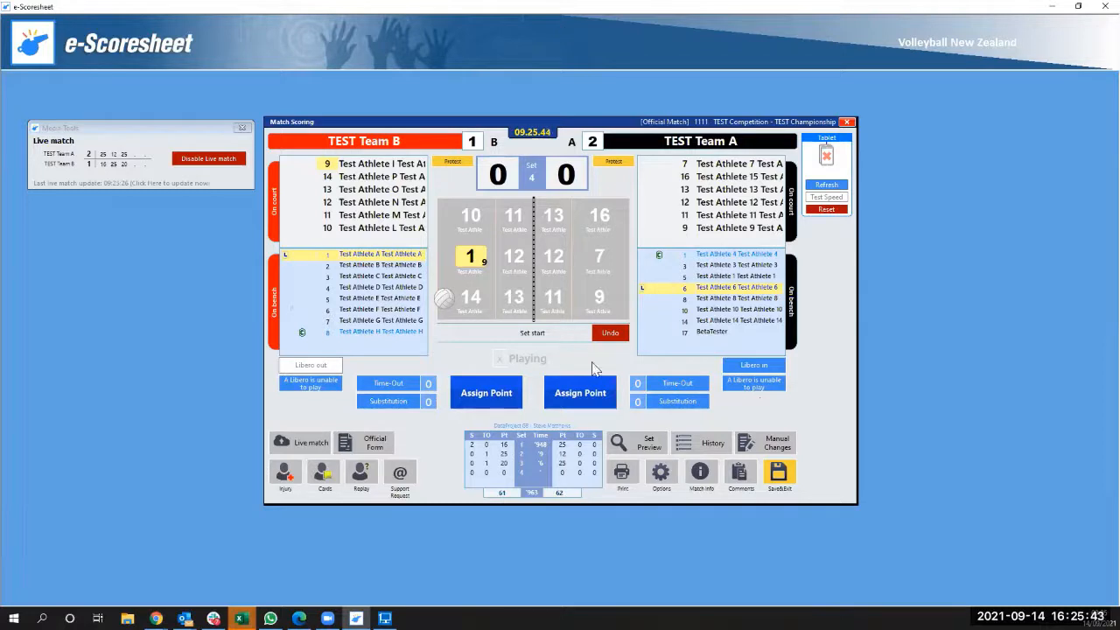
Manually amend TEST Team A's set 4 score to 24 and accept the change without comments.
{"action": "left_click", "coordinate": [782, 448]}
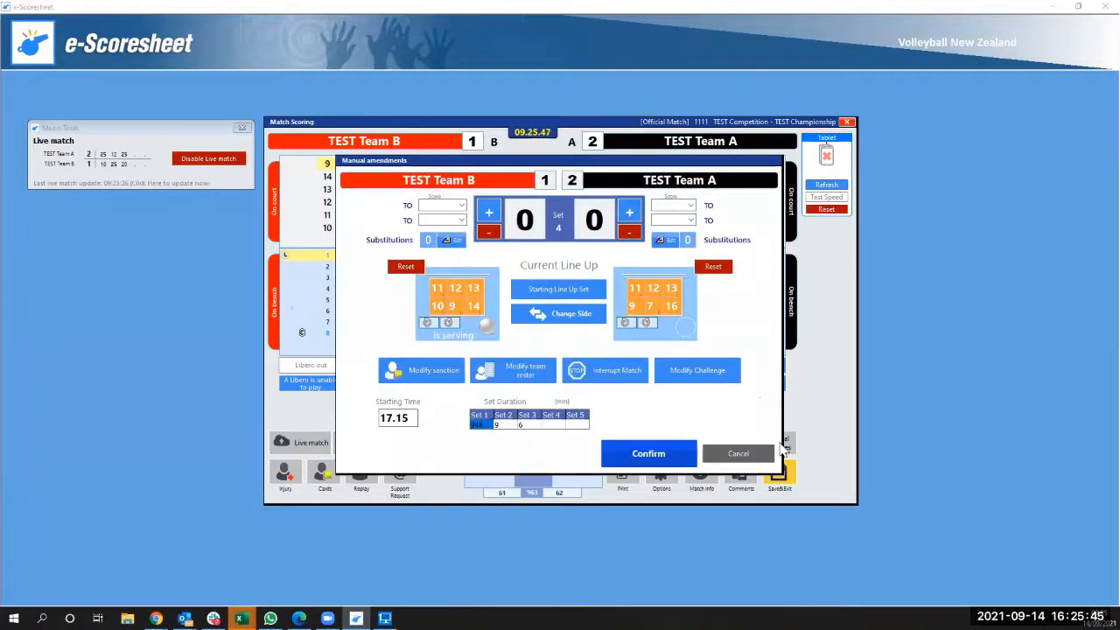
{"action": "left_click", "coordinate": [630, 213]}
{"action": "left_click", "coordinate": [630, 213]}
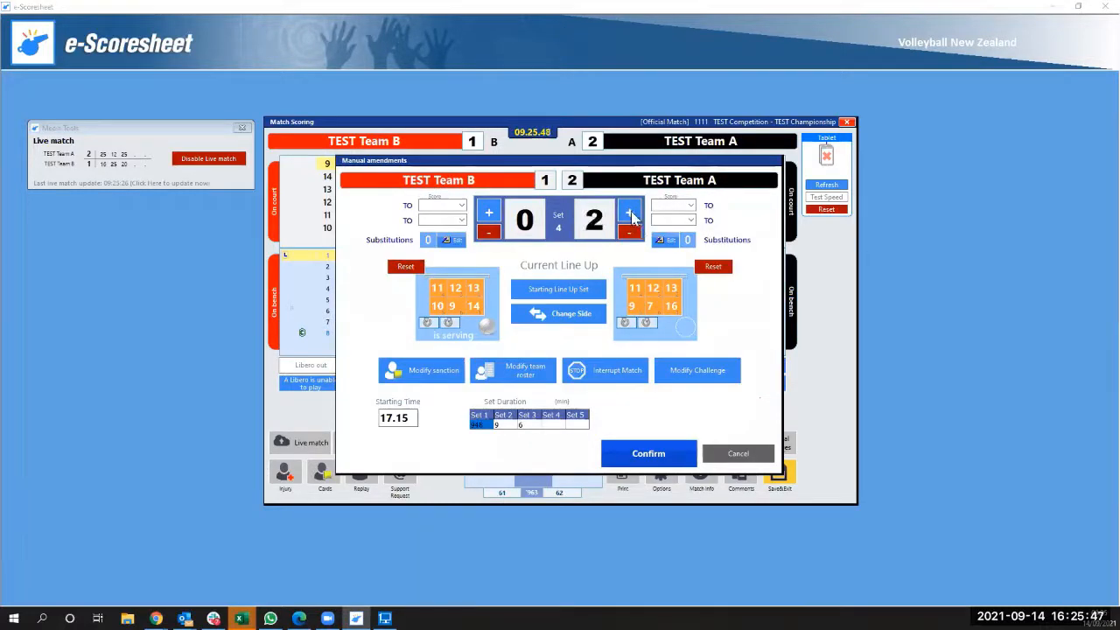
{"action": "left_click", "coordinate": [631, 213]}
{"action": "left_click", "coordinate": [630, 213]}
{"action": "left_click", "coordinate": [630, 212]}
{"action": "left_click", "coordinate": [631, 212]}
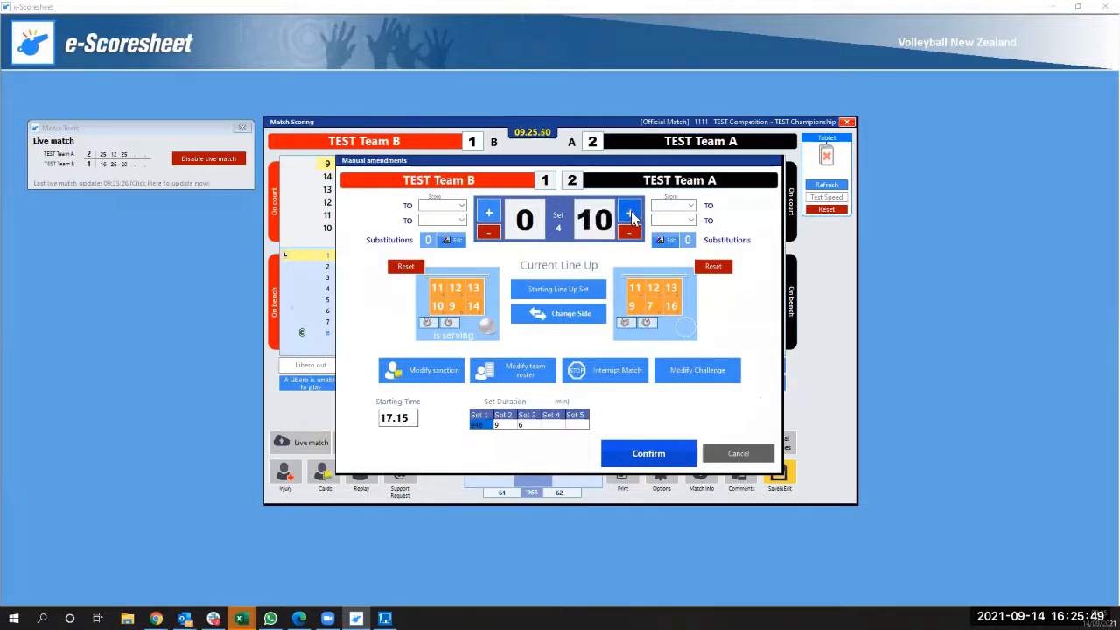
{"action": "left_click", "coordinate": [630, 213]}
{"action": "left_click", "coordinate": [630, 213]}
{"action": "left_click", "coordinate": [631, 213]}
{"action": "left_click", "coordinate": [630, 213]}
{"action": "left_click", "coordinate": [630, 213]}
{"action": "left_click", "coordinate": [630, 213]}
{"action": "left_click", "coordinate": [630, 212]}
{"action": "left_click", "coordinate": [630, 212]}
{"action": "left_click", "coordinate": [630, 212]}
{"action": "left_click", "coordinate": [630, 212]}
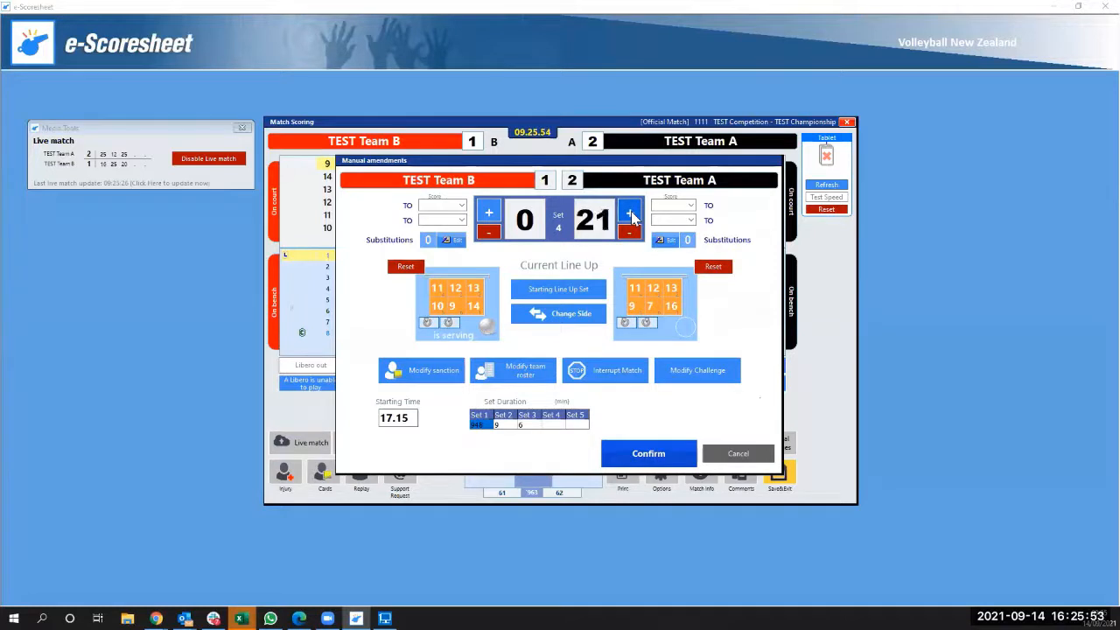
{"action": "left_click", "coordinate": [630, 212]}
{"action": "left_click", "coordinate": [630, 213]}
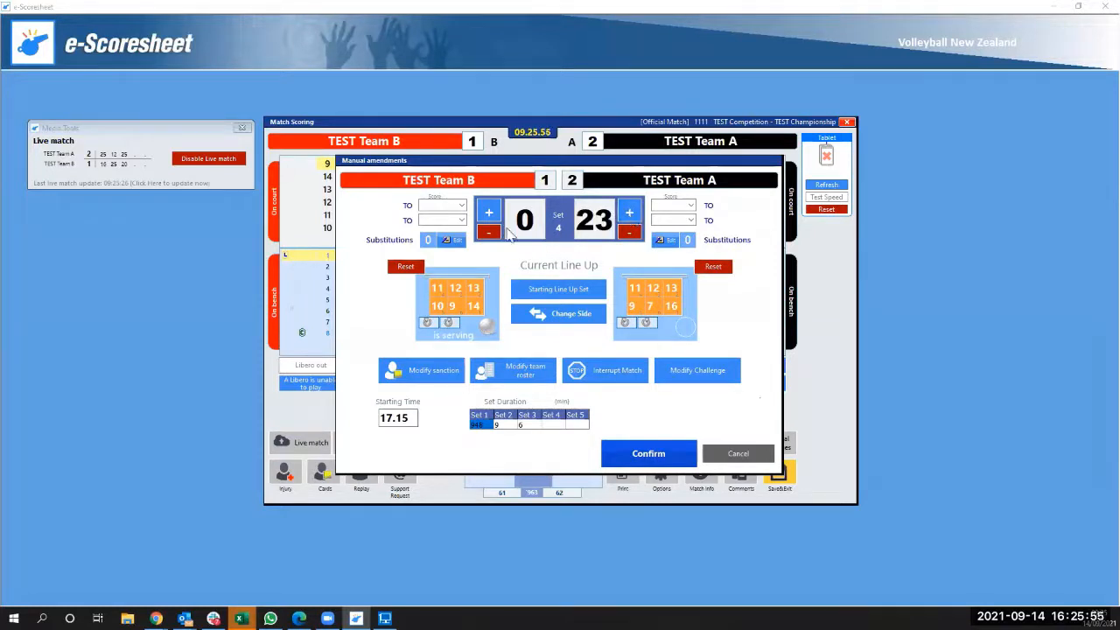
{"action": "left_click", "coordinate": [630, 212]}
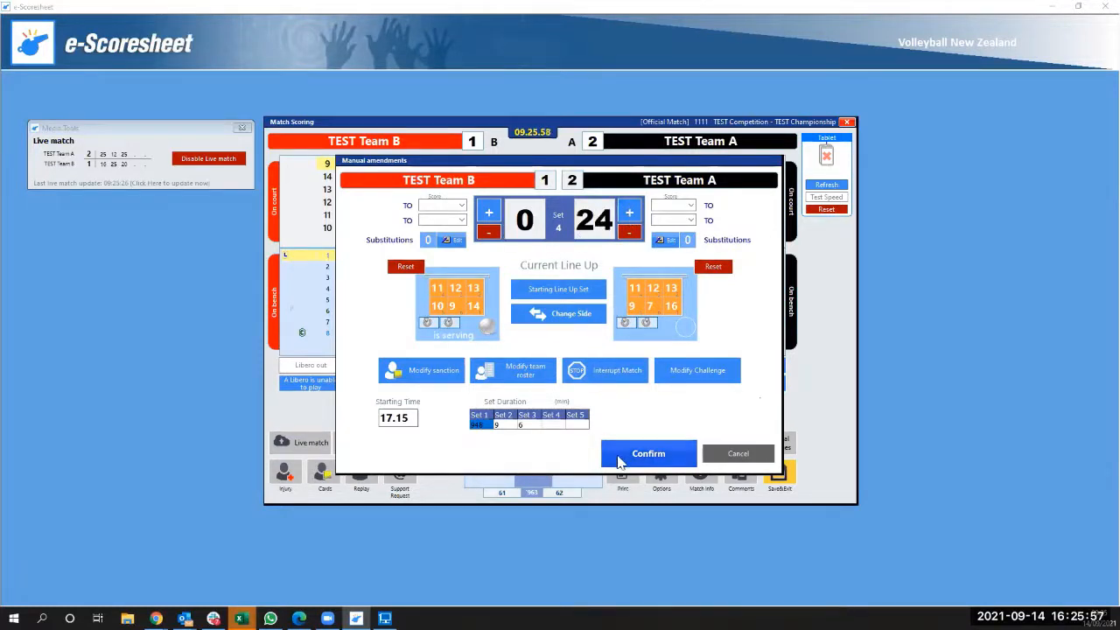
{"action": "left_click", "coordinate": [637, 452]}
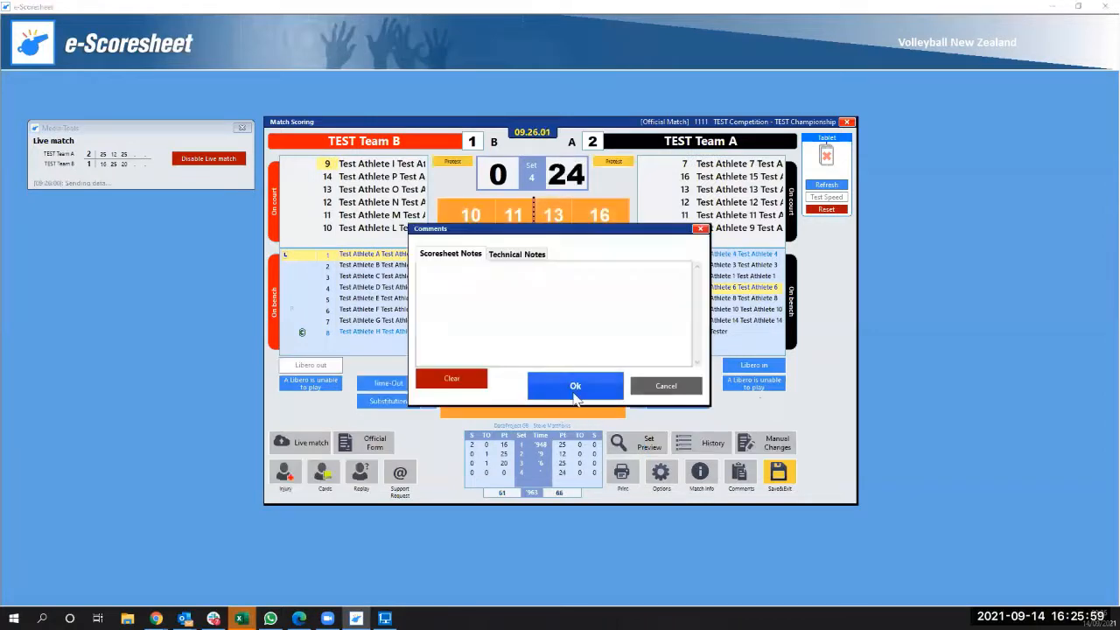
{"action": "left_click", "coordinate": [573, 389]}
Start a rally, award its point to TEST Team A and cancel the end-of-set summary.
{"action": "left_click", "coordinate": [547, 404]}
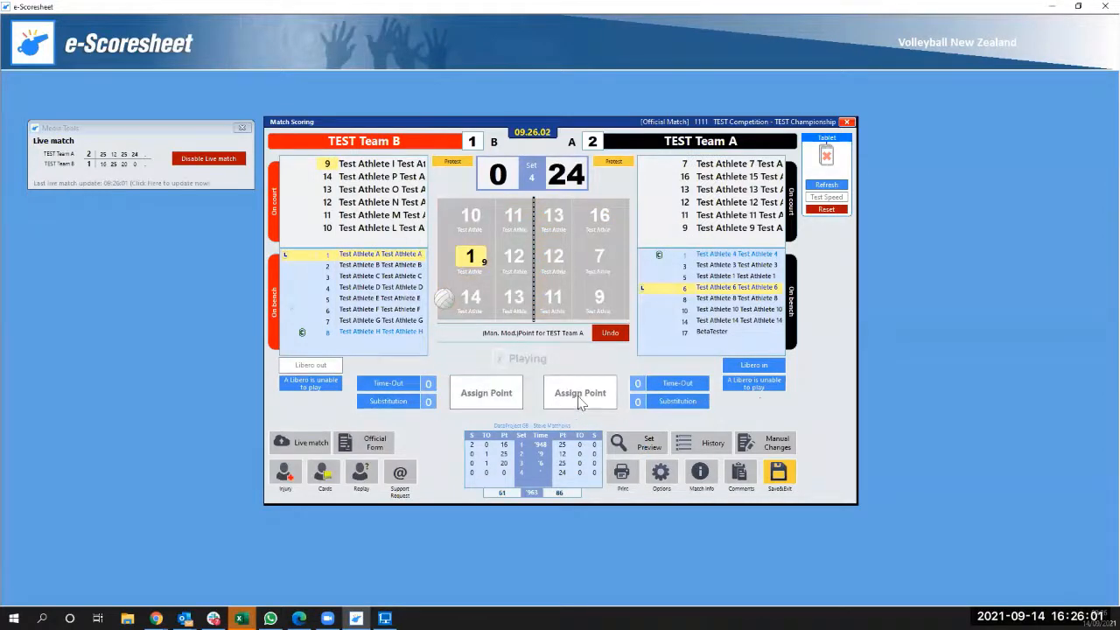
{"action": "left_click", "coordinate": [578, 396]}
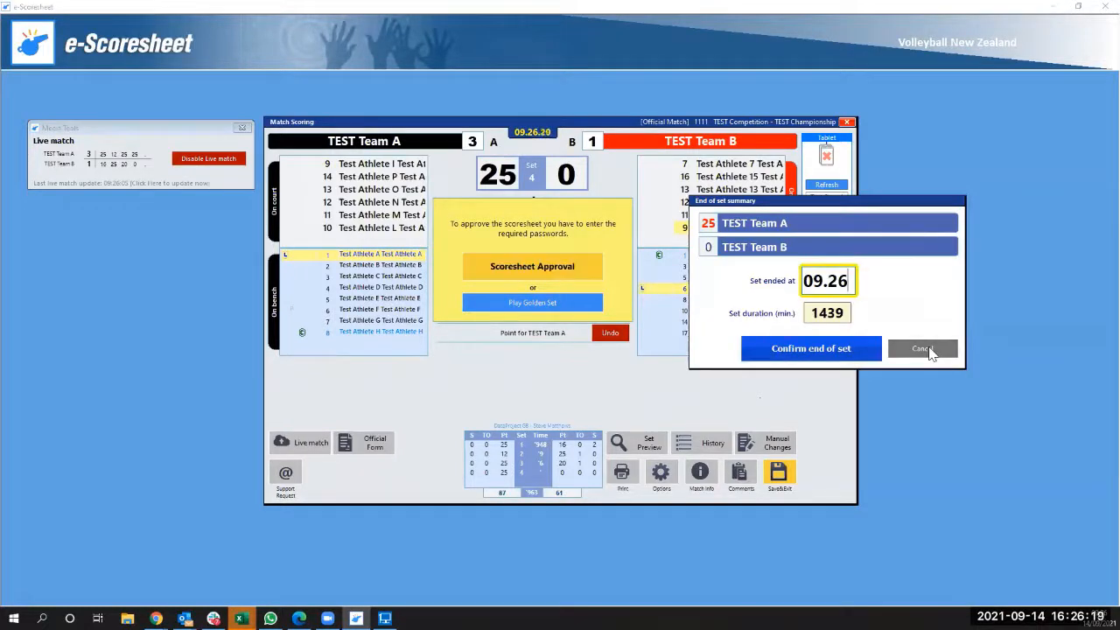
{"action": "left_click", "coordinate": [929, 351]}
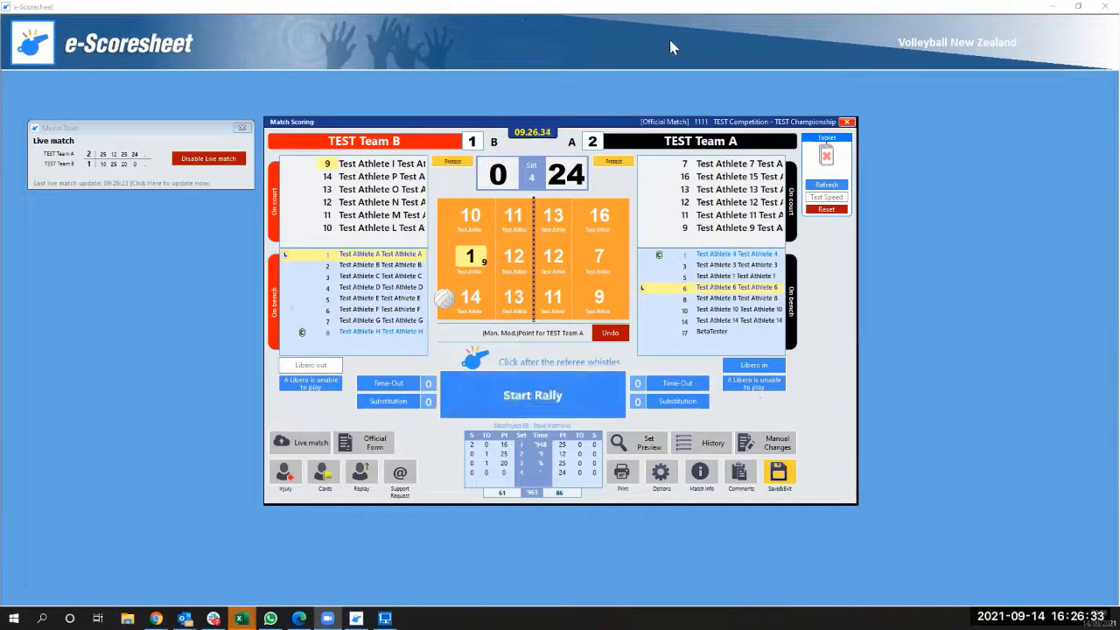
Award the match-winning rally to TEST Team A, confirm the end of set 4 and decline modifying the spectators field.
{"action": "left_click", "coordinate": [553, 396]}
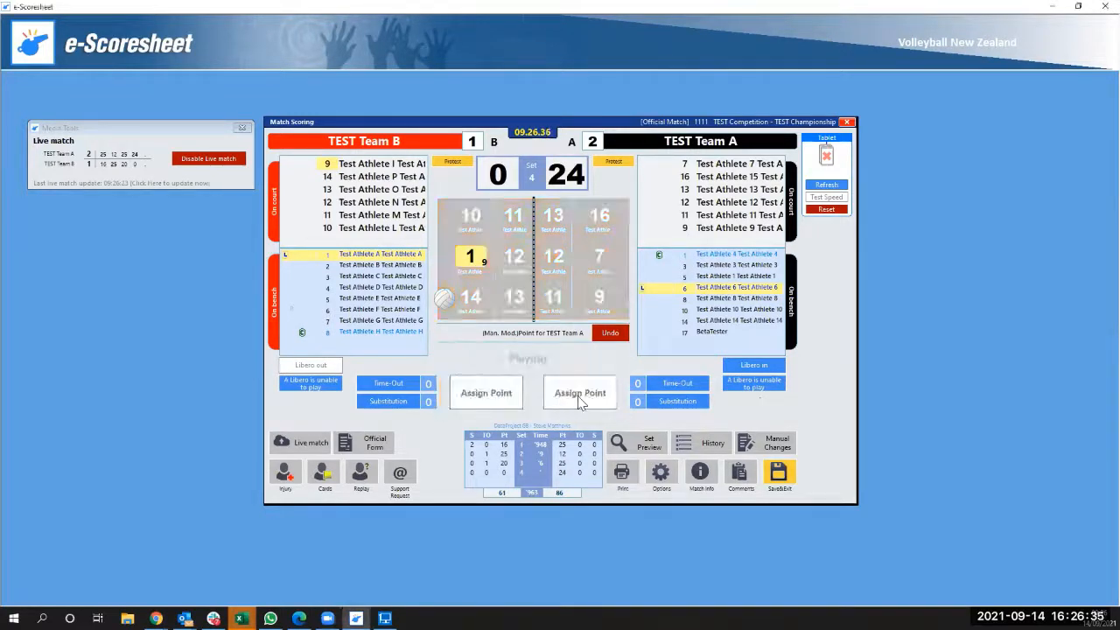
{"action": "left_click", "coordinate": [577, 395]}
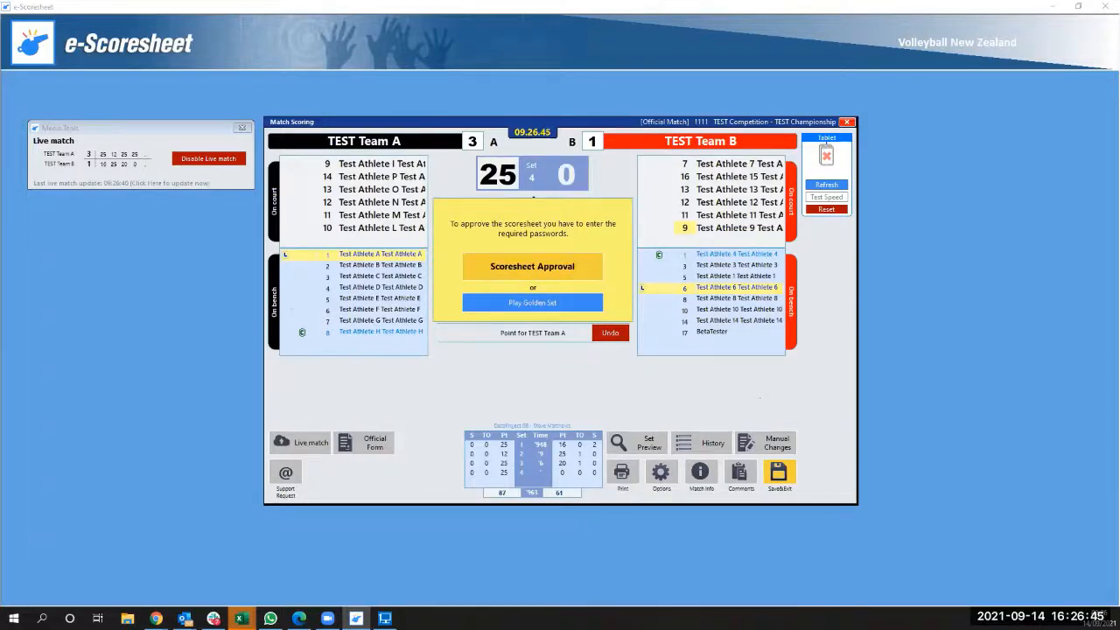
{"action": "left_click", "coordinate": [568, 407]}
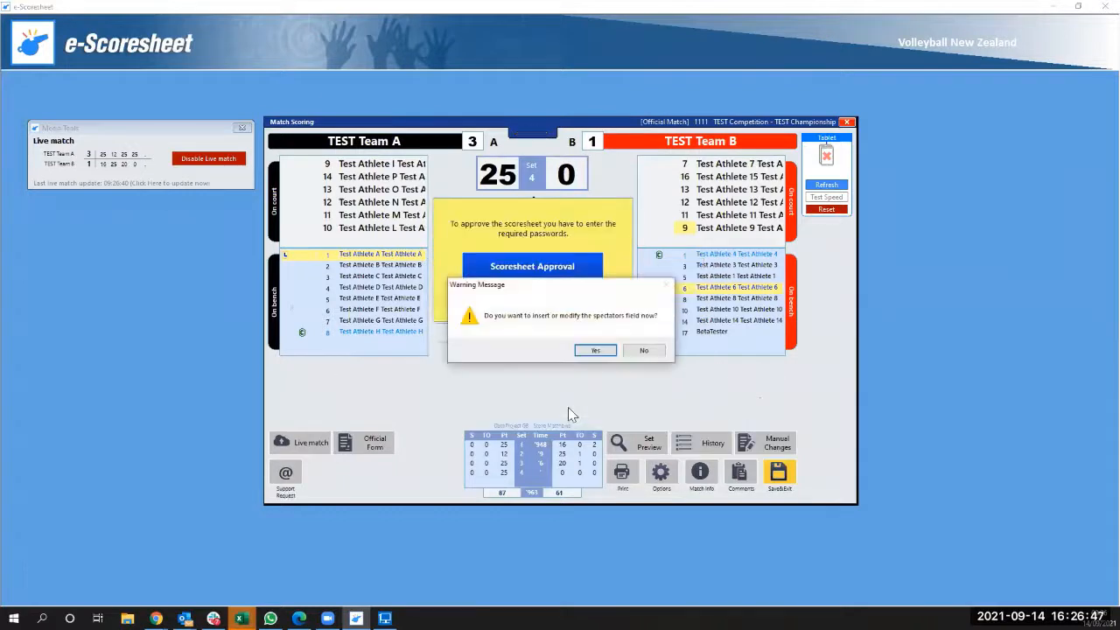
{"action": "left_click", "coordinate": [643, 351]}
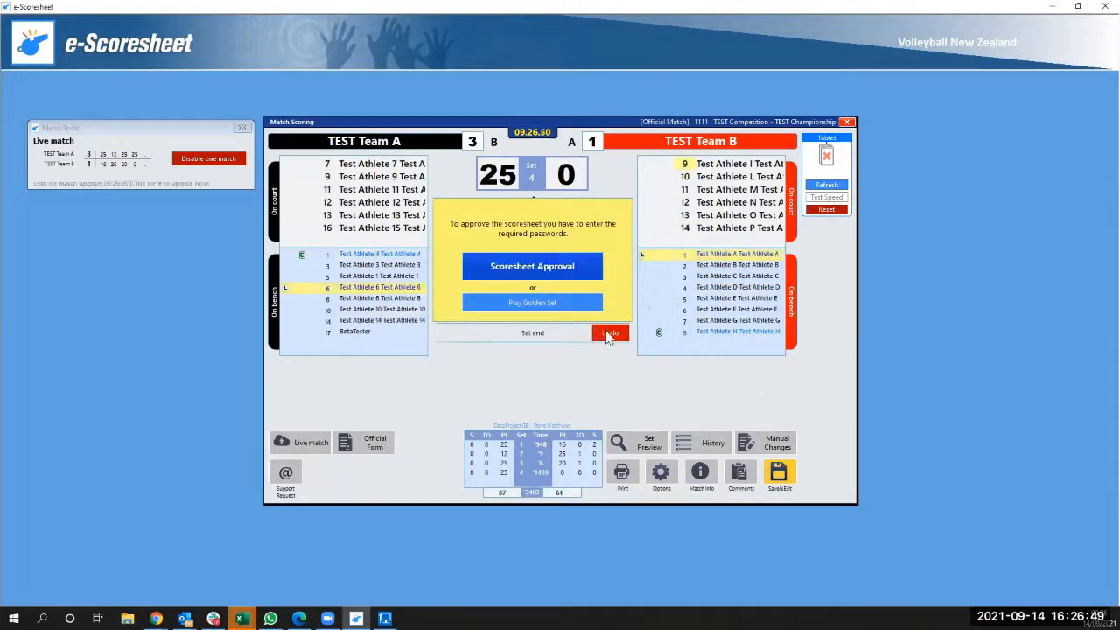
Undo the end of set 4, confirming the reversal.
{"action": "left_click", "coordinate": [610, 334]}
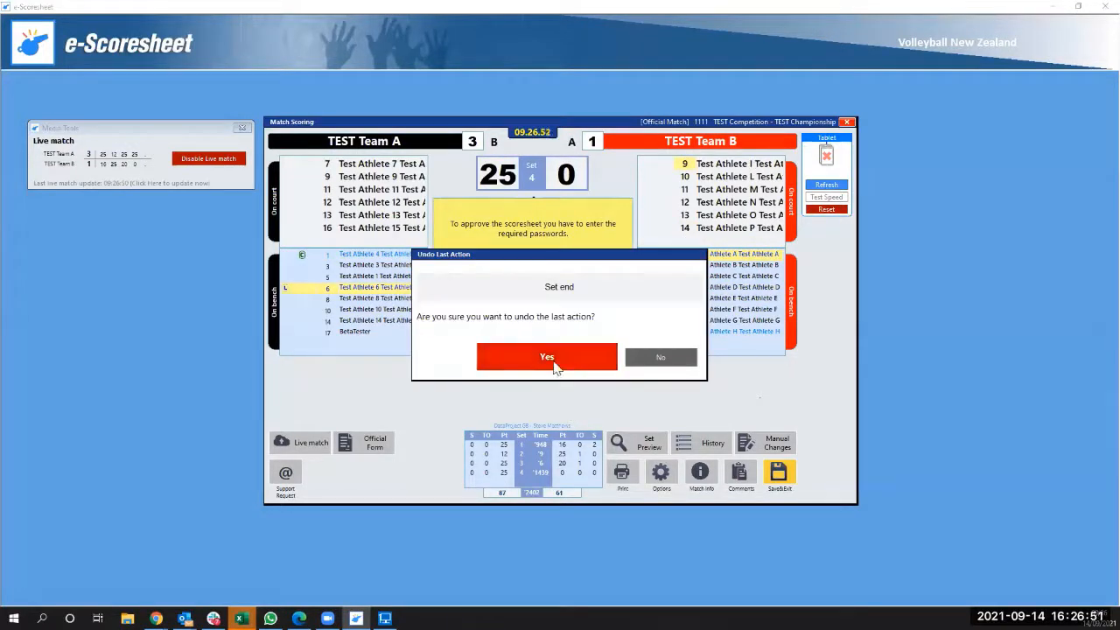
{"action": "left_click", "coordinate": [550, 357]}
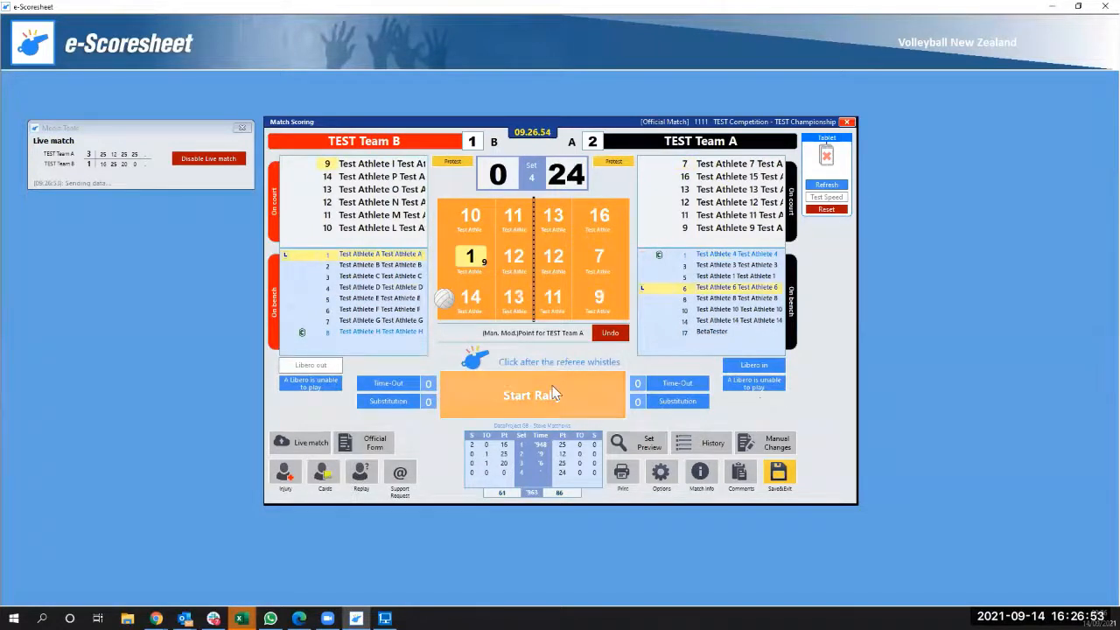
Award a rally to TEST Team B and manually amend its set 4 score to 25, without comments.
{"action": "left_click", "coordinate": [547, 390]}
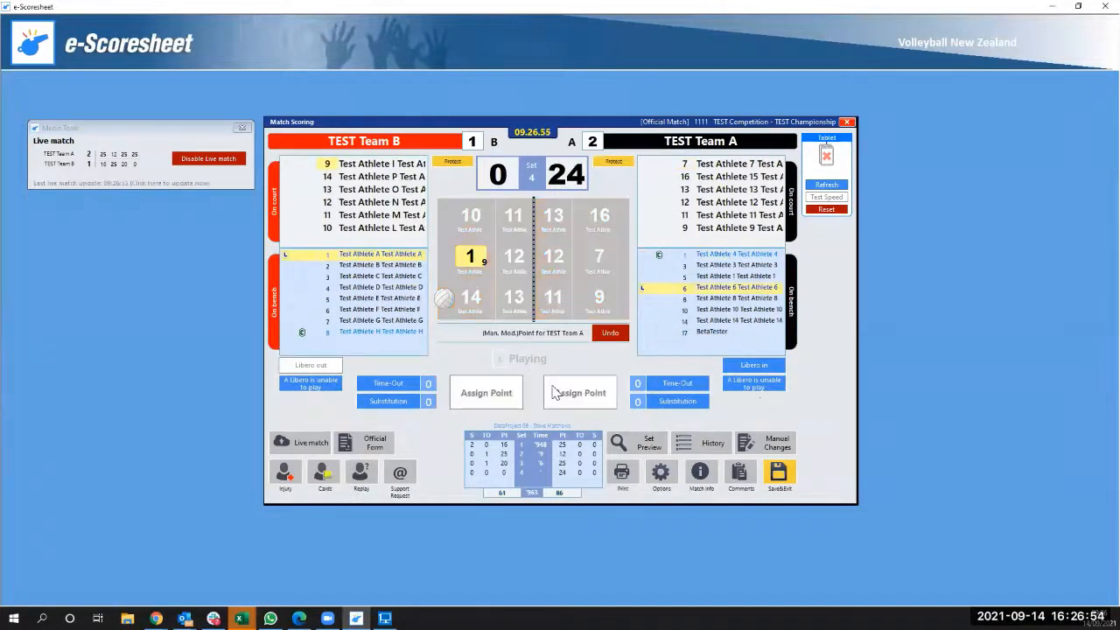
{"action": "left_click", "coordinate": [491, 400]}
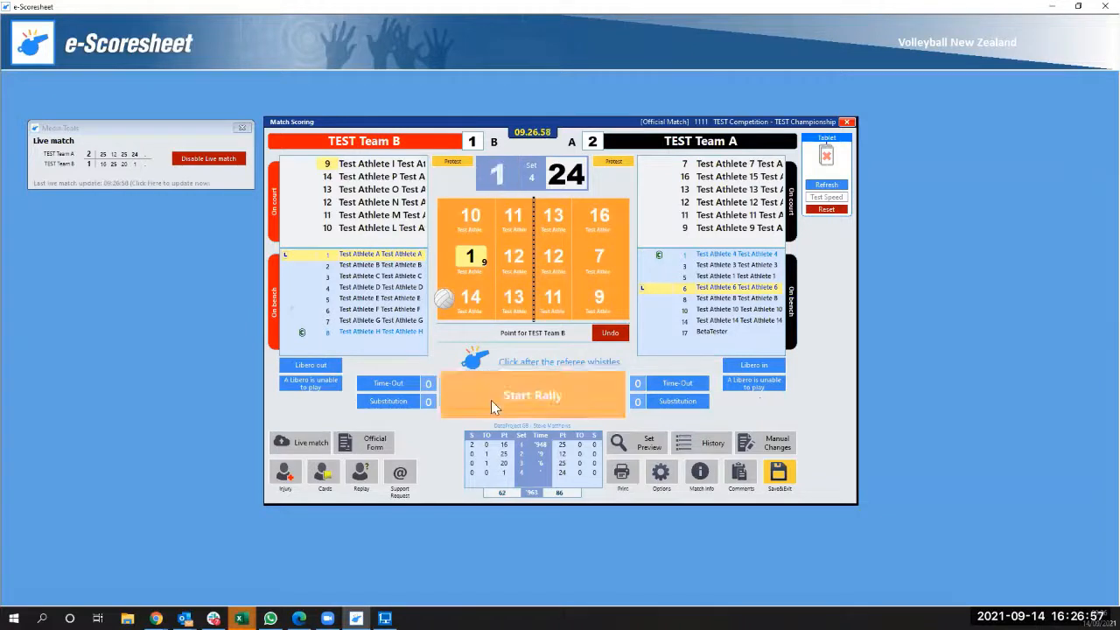
{"action": "left_click", "coordinate": [787, 449]}
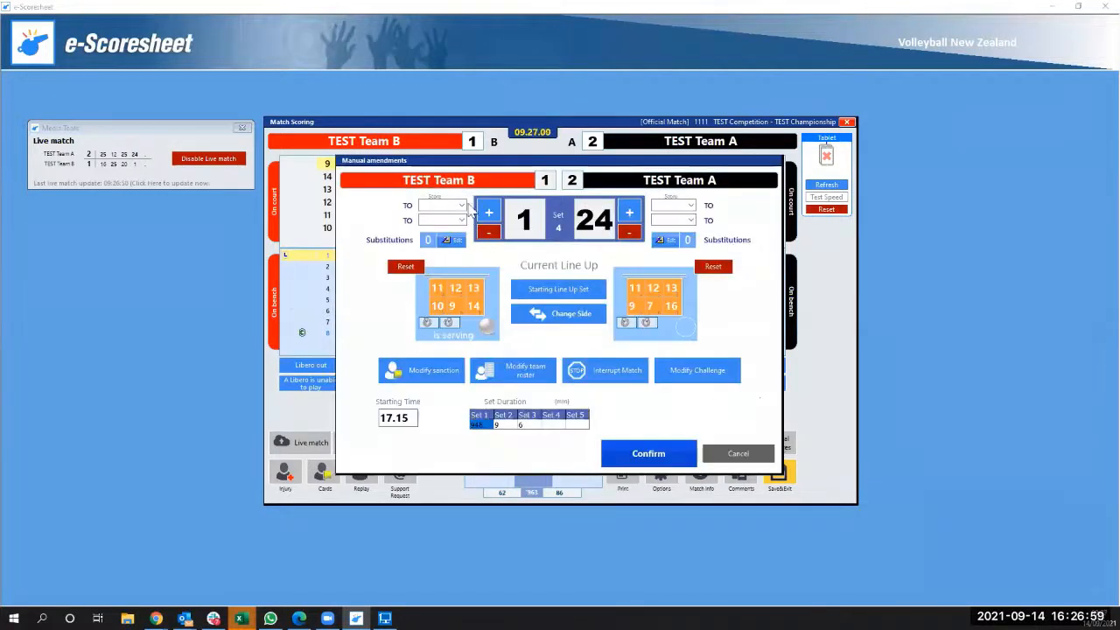
{"action": "left_click", "coordinate": [489, 213]}
{"action": "left_click", "coordinate": [490, 212]}
{"action": "left_click", "coordinate": [489, 213]}
{"action": "left_click", "coordinate": [489, 212]}
{"action": "left_click", "coordinate": [489, 213]}
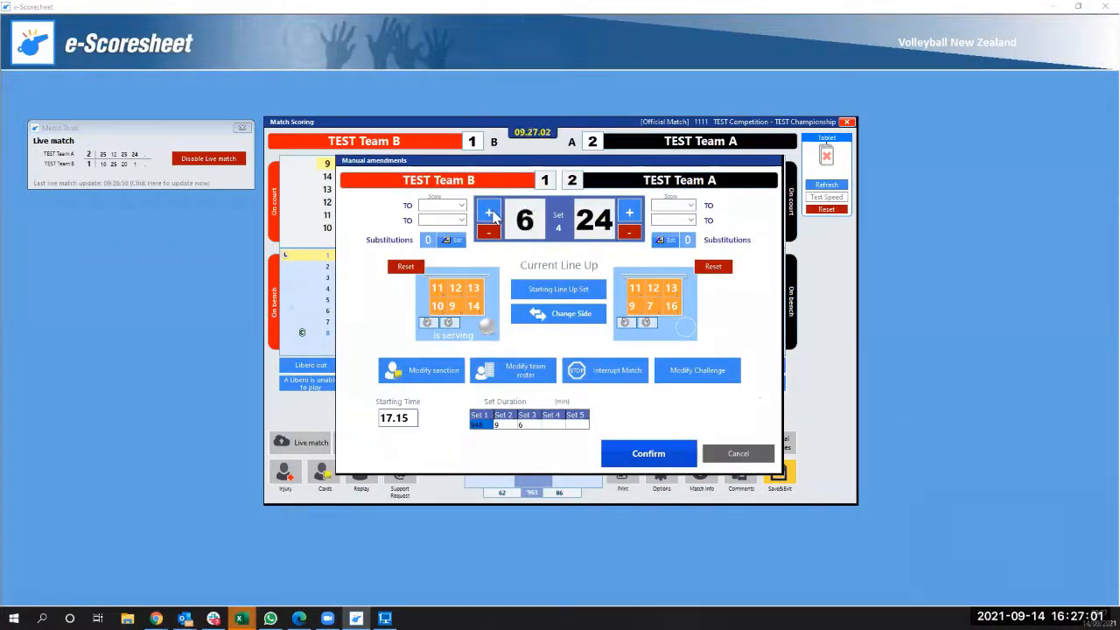
{"action": "left_click", "coordinate": [490, 213]}
{"action": "left_click", "coordinate": [489, 212]}
{"action": "left_click", "coordinate": [490, 214]}
{"action": "left_click", "coordinate": [490, 213]}
{"action": "left_click", "coordinate": [490, 214]}
{"action": "left_click", "coordinate": [490, 214]}
{"action": "left_click", "coordinate": [491, 213]}
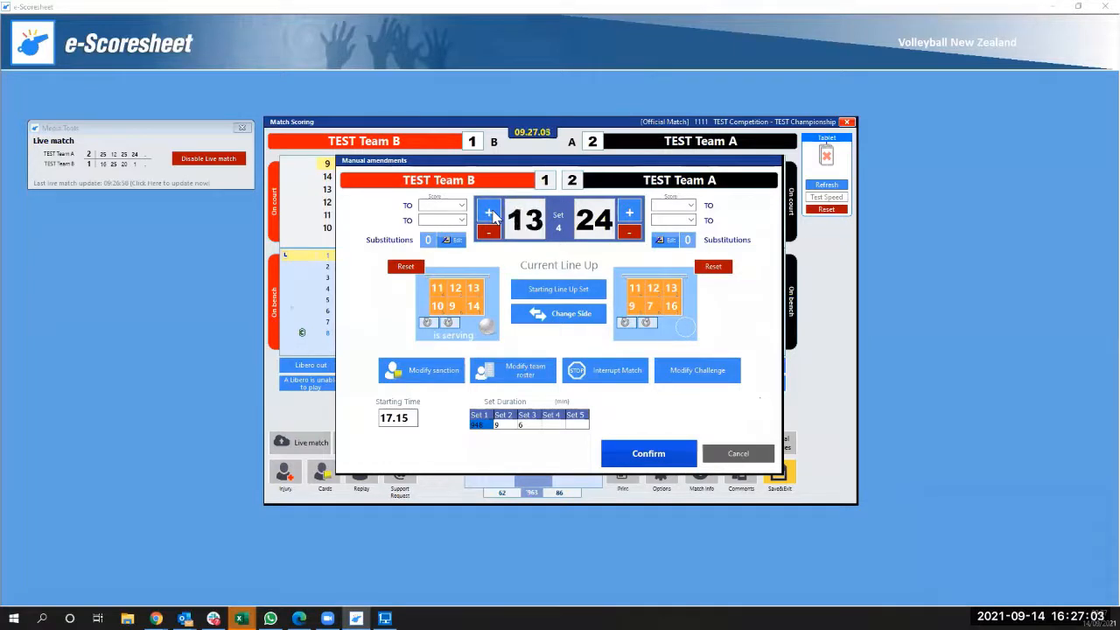
{"action": "left_click", "coordinate": [490, 214]}
{"action": "left_click", "coordinate": [491, 214]}
{"action": "left_click", "coordinate": [490, 214]}
{"action": "left_click", "coordinate": [491, 214]}
{"action": "left_click", "coordinate": [491, 213]}
{"action": "left_click", "coordinate": [491, 213]}
{"action": "left_click", "coordinate": [491, 213]}
{"action": "left_click", "coordinate": [491, 213]}
{"action": "left_click", "coordinate": [490, 213]}
{"action": "left_click", "coordinate": [491, 213]}
{"action": "left_click", "coordinate": [491, 214]}
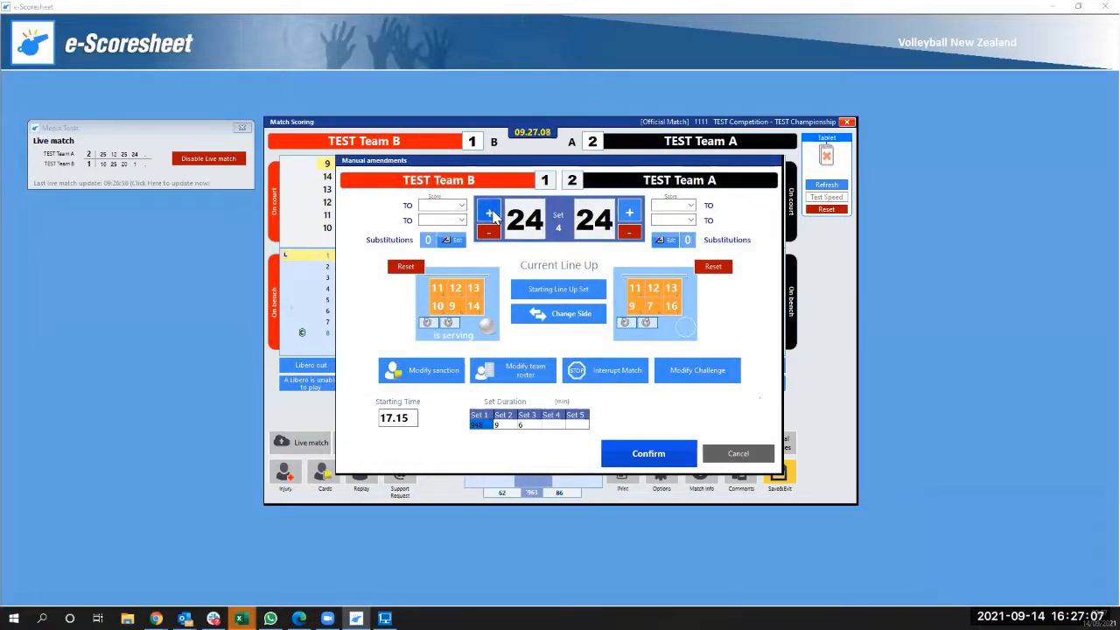
{"action": "left_click", "coordinate": [491, 214]}
{"action": "left_click", "coordinate": [649, 453]}
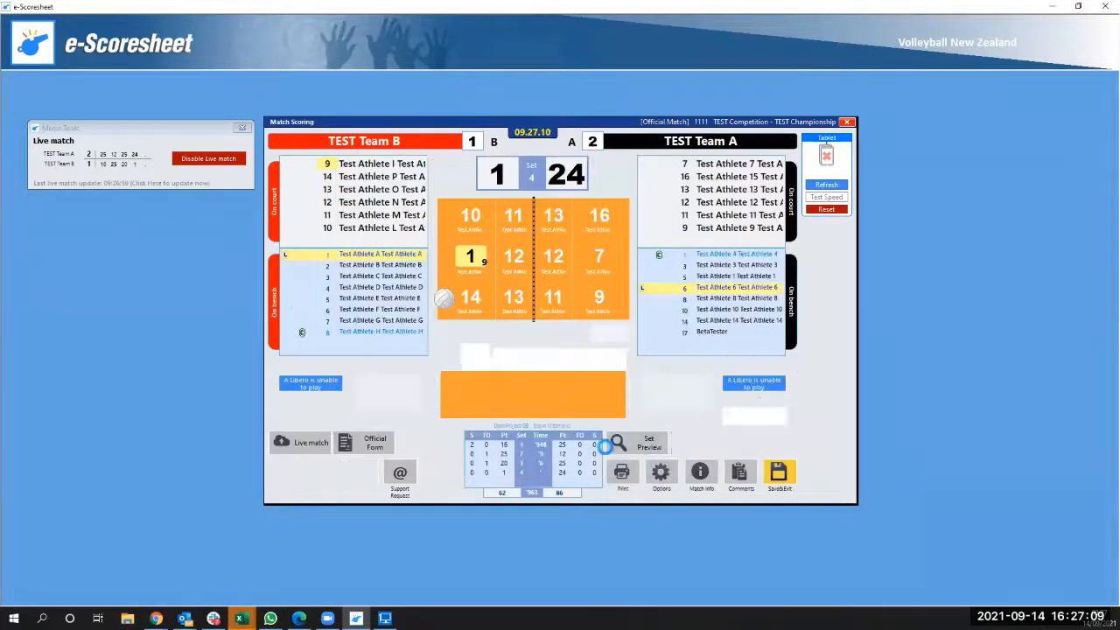
{"action": "left_click", "coordinate": [574, 387]}
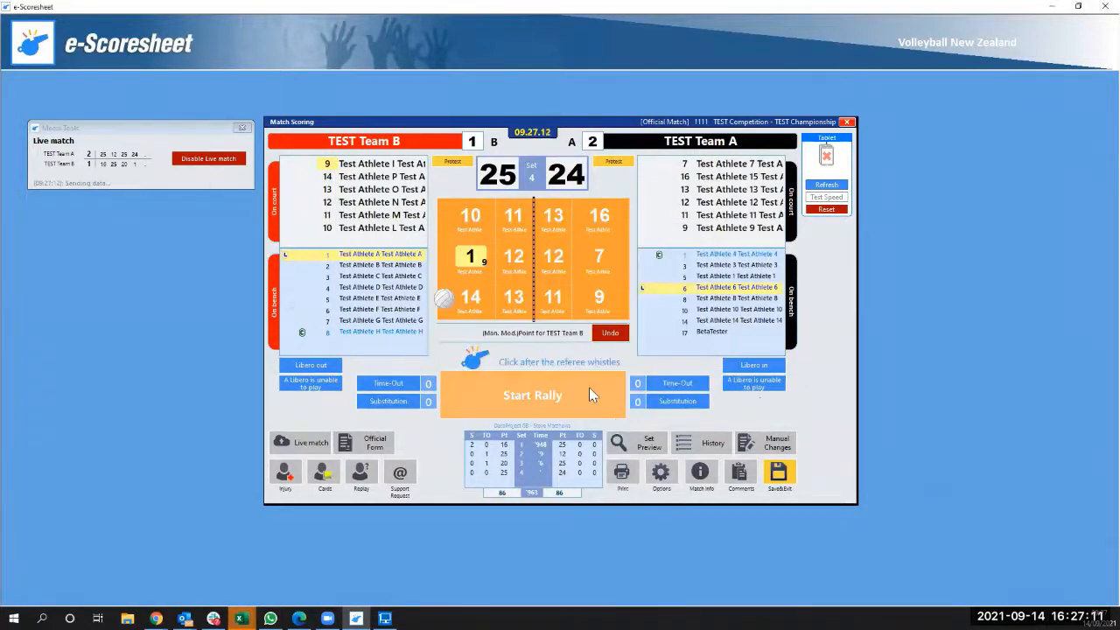
Award the set-winning rally to TEST Team B and confirm the end of set 4 at 09.27.
{"action": "left_click", "coordinate": [505, 390]}
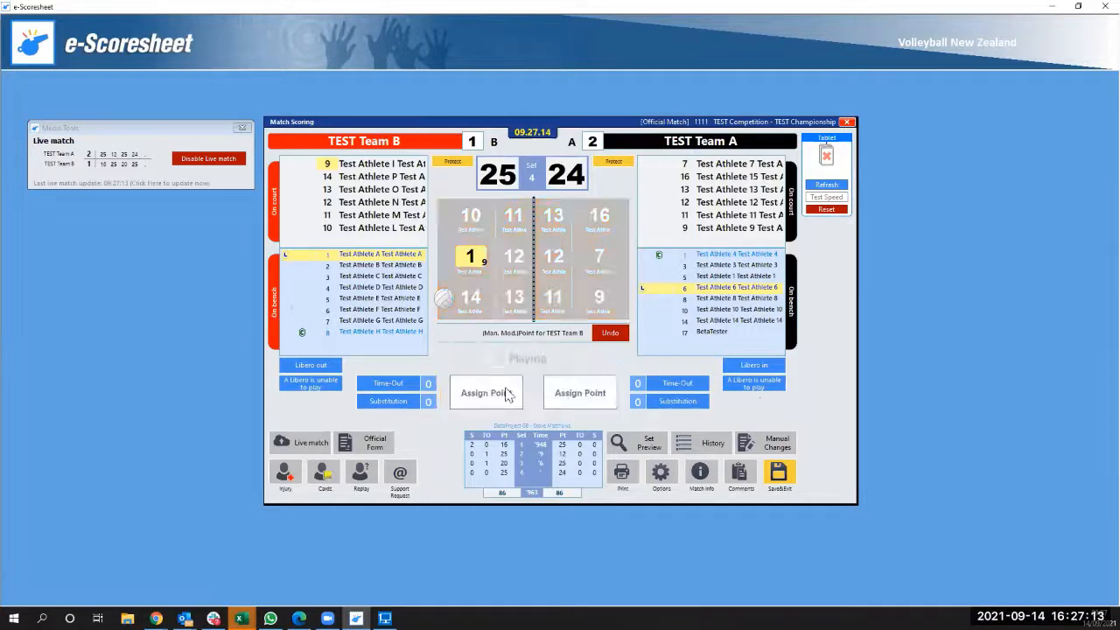
{"action": "left_click", "coordinate": [505, 392]}
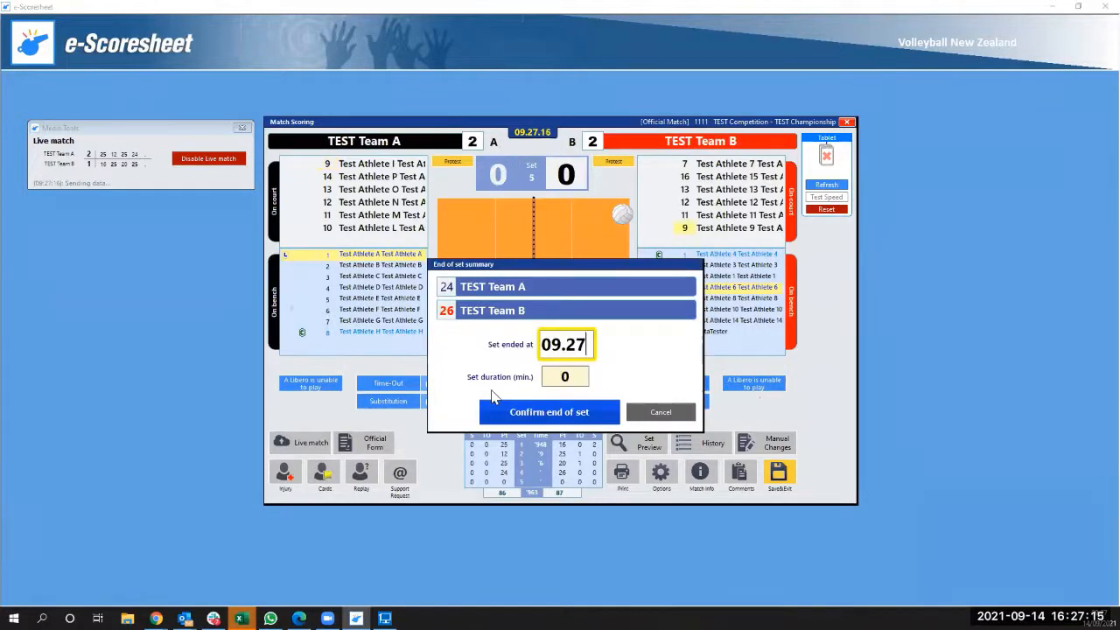
{"action": "left_click", "coordinate": [549, 412]}
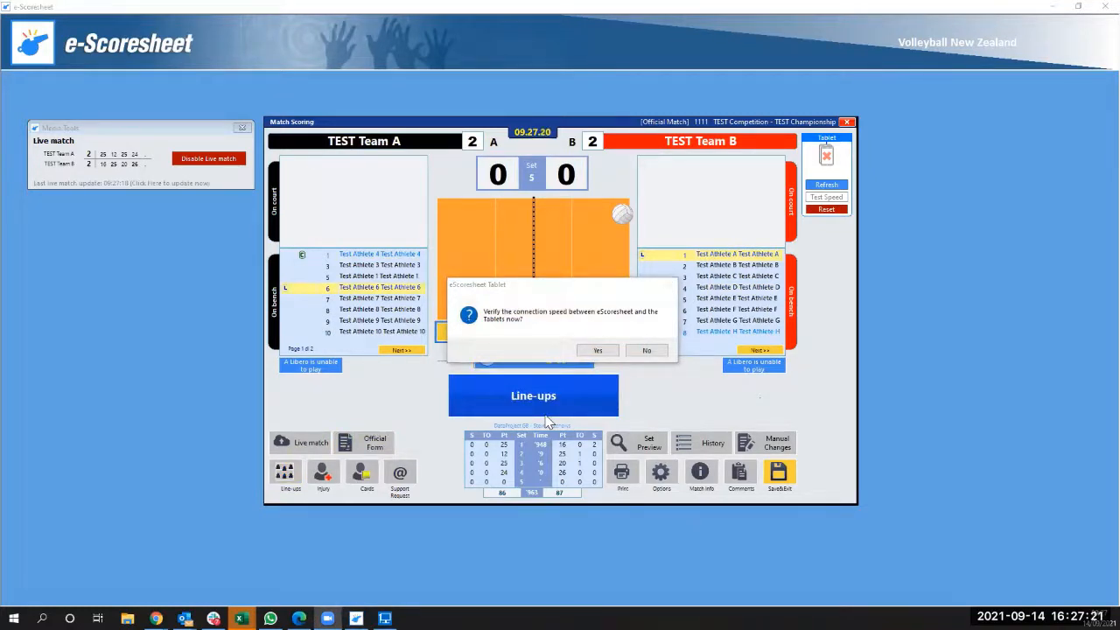
Decline the tablet connection check and backup setup, and open the set 5 line-ups, confirming the serve and team positions are set.
{"action": "left_click", "coordinate": [646, 351]}
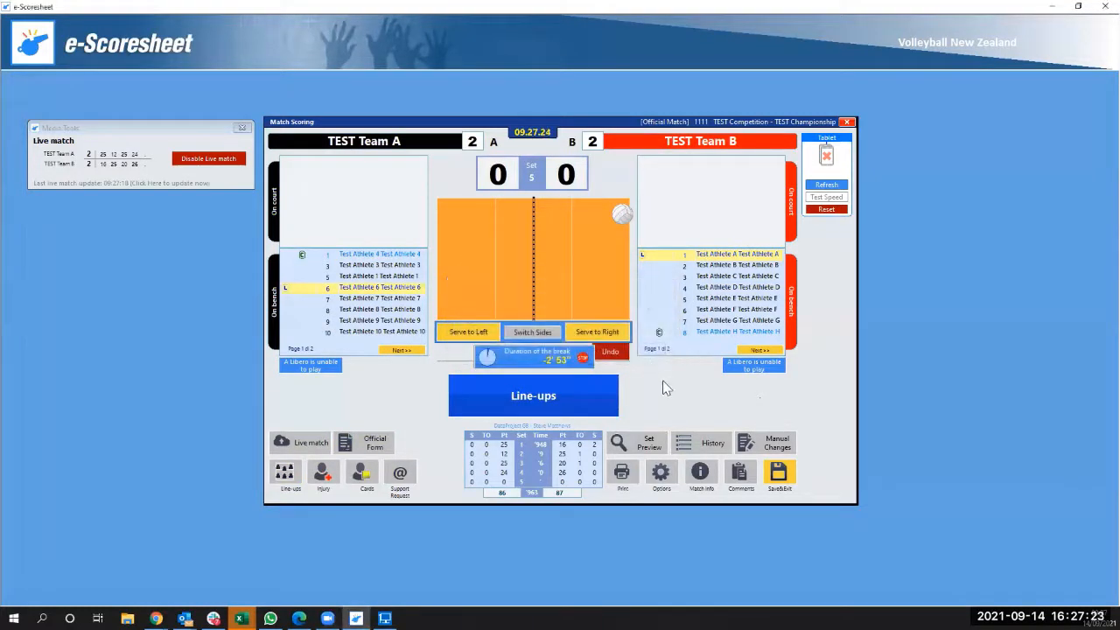
{"action": "left_click", "coordinate": [538, 400]}
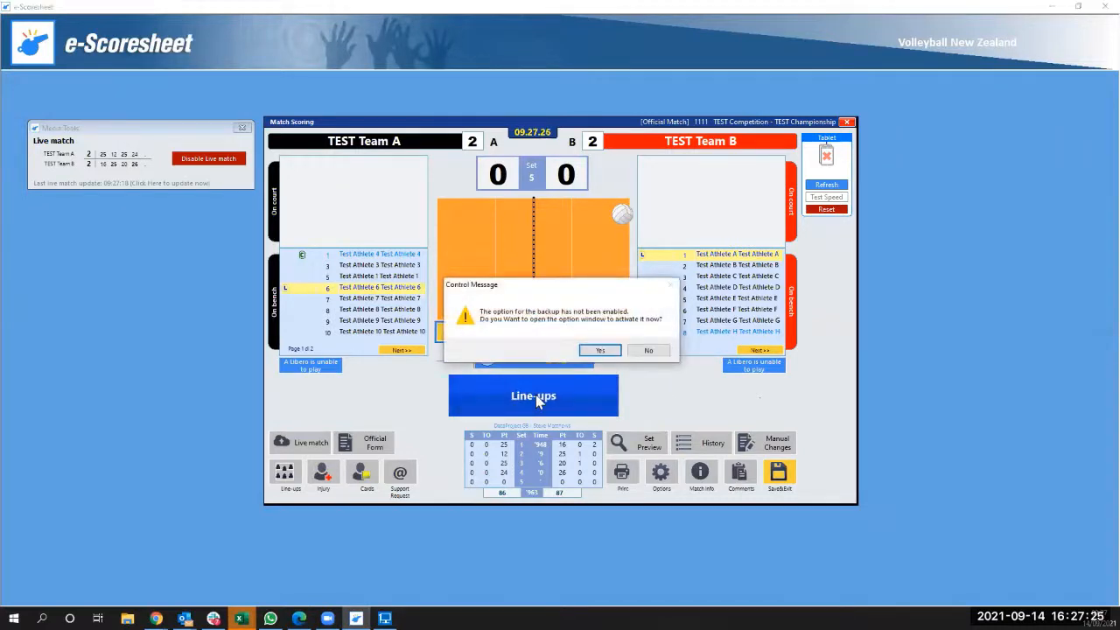
{"action": "left_click", "coordinate": [639, 351]}
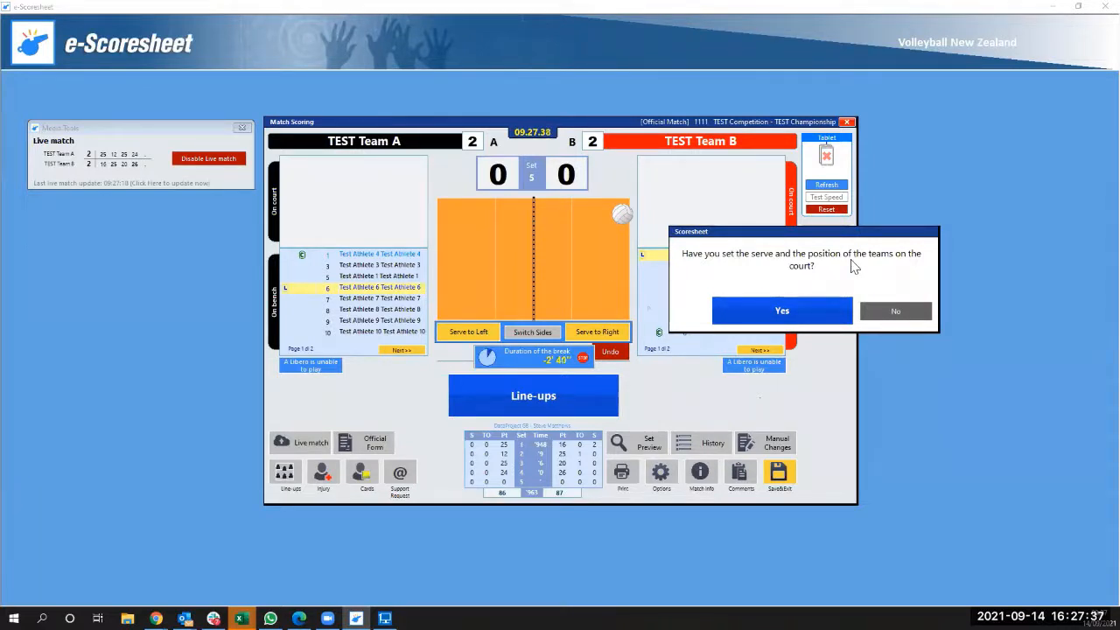
{"action": "left_click", "coordinate": [792, 313]}
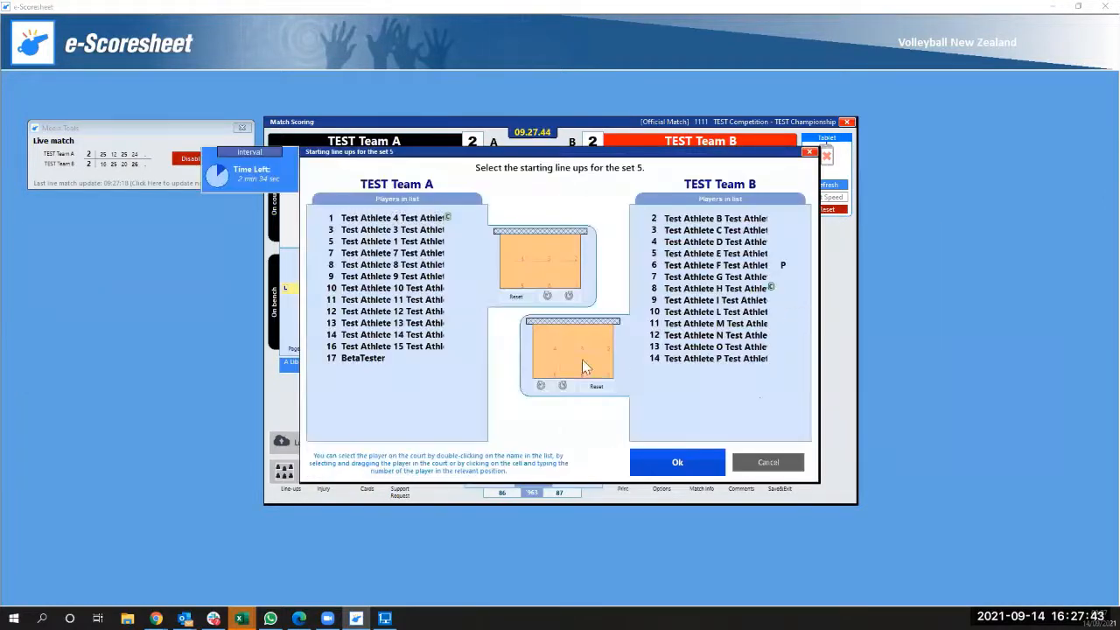
Fill TEST Team B's set 5 starting line-up with players 14, 13, 12, 11, 10 and 8 in positions 1 to 6.
{"action": "double_click", "coordinate": [706, 359]}
{"action": "double_click", "coordinate": [705, 346]}
{"action": "double_click", "coordinate": [706, 335]}
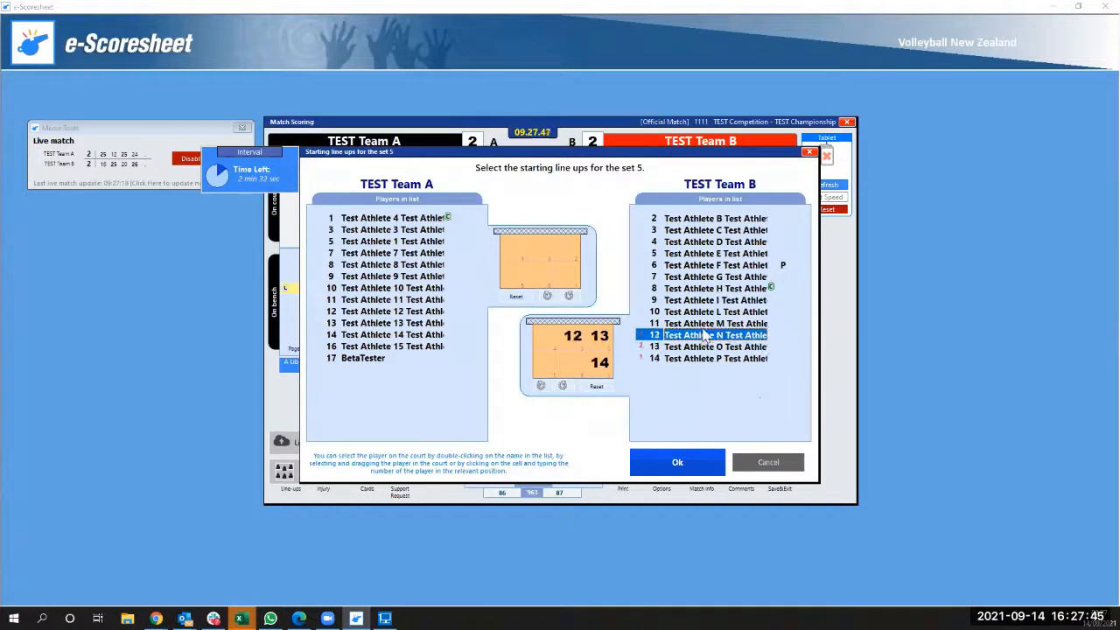
{"action": "double_click", "coordinate": [705, 323]}
{"action": "double_click", "coordinate": [706, 311]}
{"action": "double_click", "coordinate": [706, 288]}
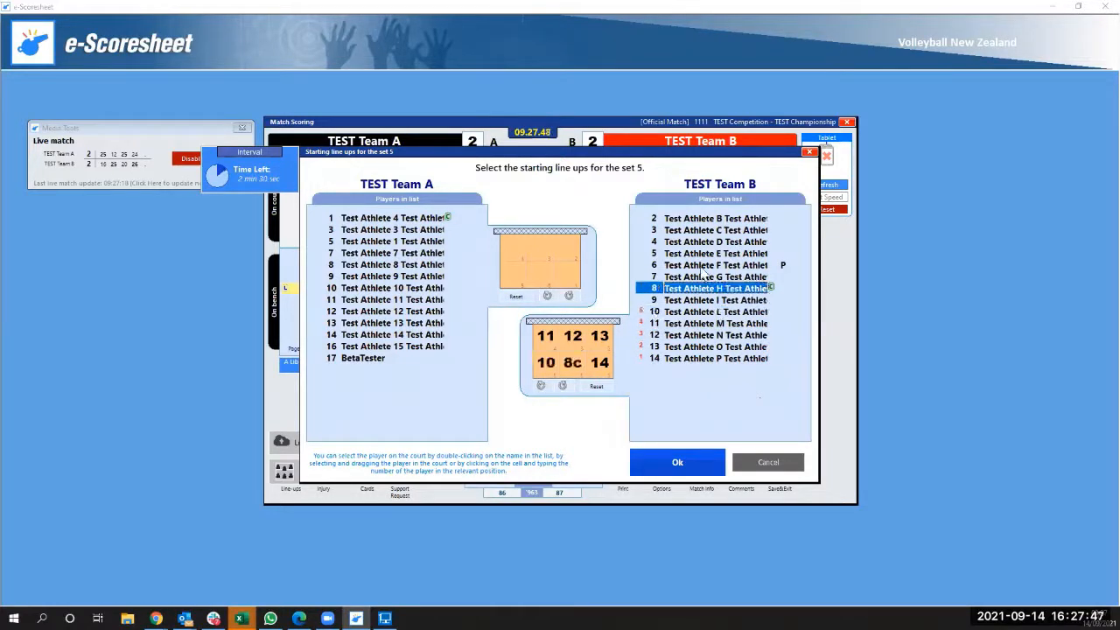
{"action": "left_click", "coordinate": [702, 266]}
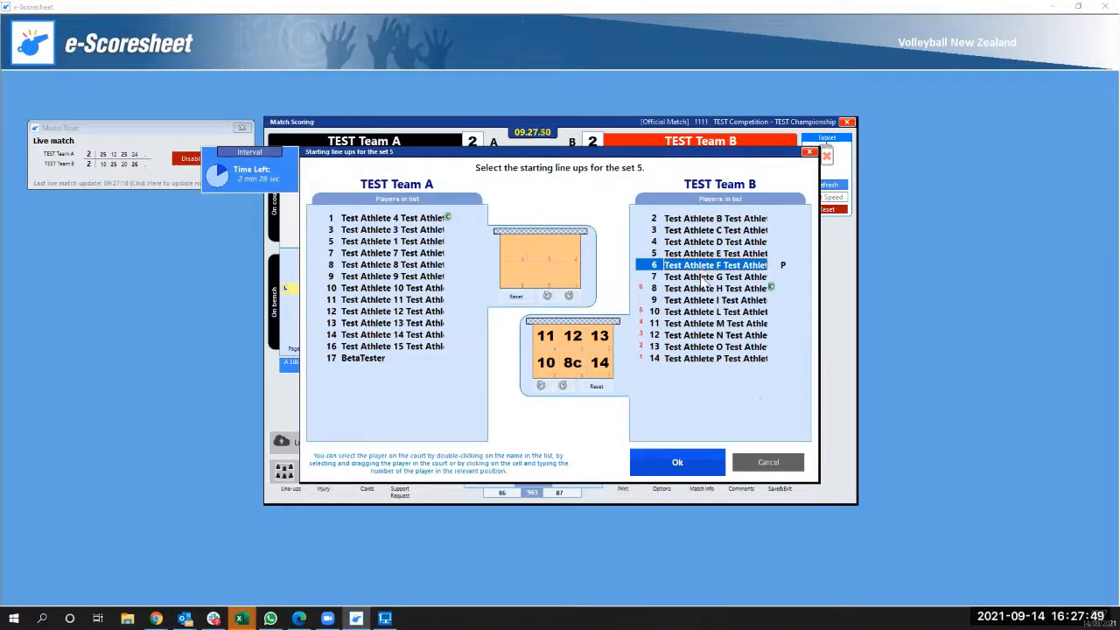
Fill TEST Team A's starting line-up with players 1, 3, 5, 7, 8 and 9 in positions 1 to 6 and confirm both line-ups.
{"action": "double_click", "coordinate": [395, 219]}
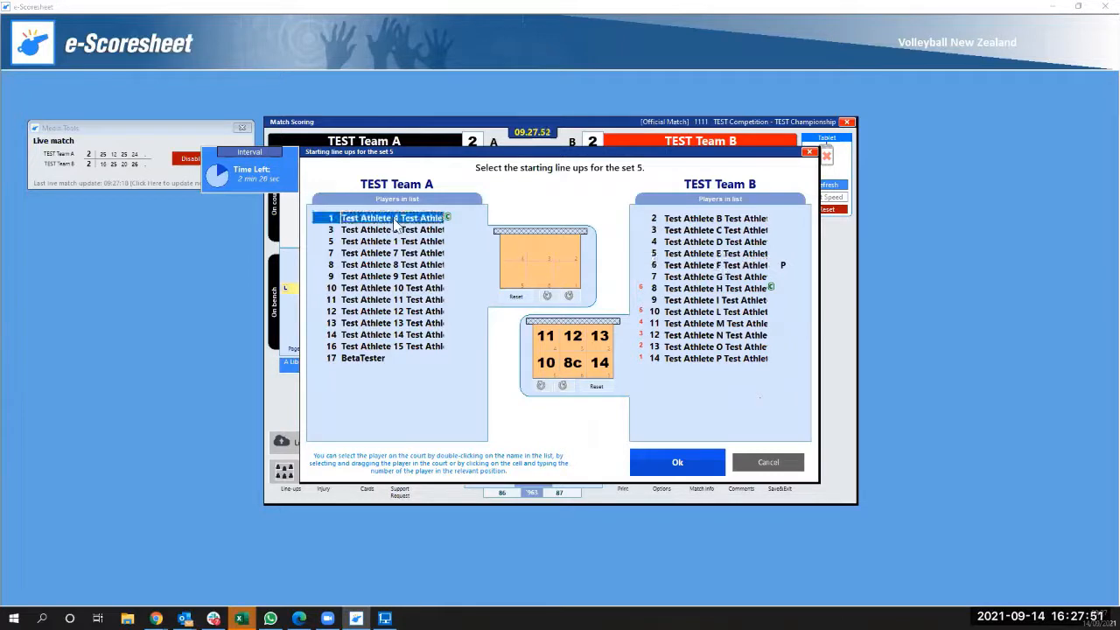
{"action": "double_click", "coordinate": [393, 230]}
{"action": "double_click", "coordinate": [391, 241]}
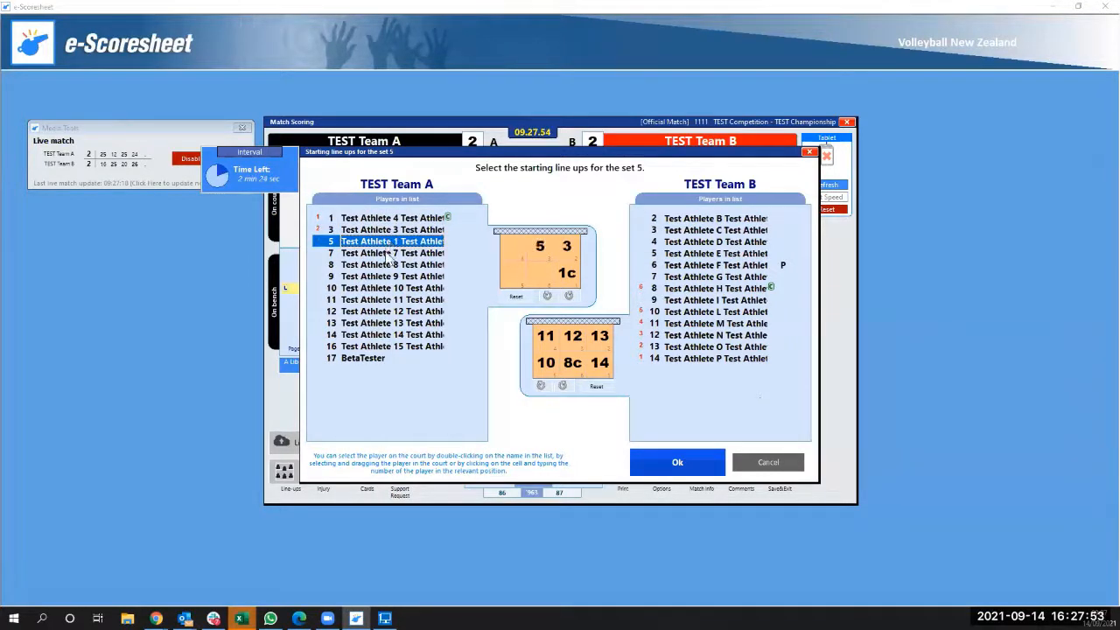
{"action": "double_click", "coordinate": [389, 253]}
{"action": "double_click", "coordinate": [388, 265]}
{"action": "double_click", "coordinate": [385, 276]}
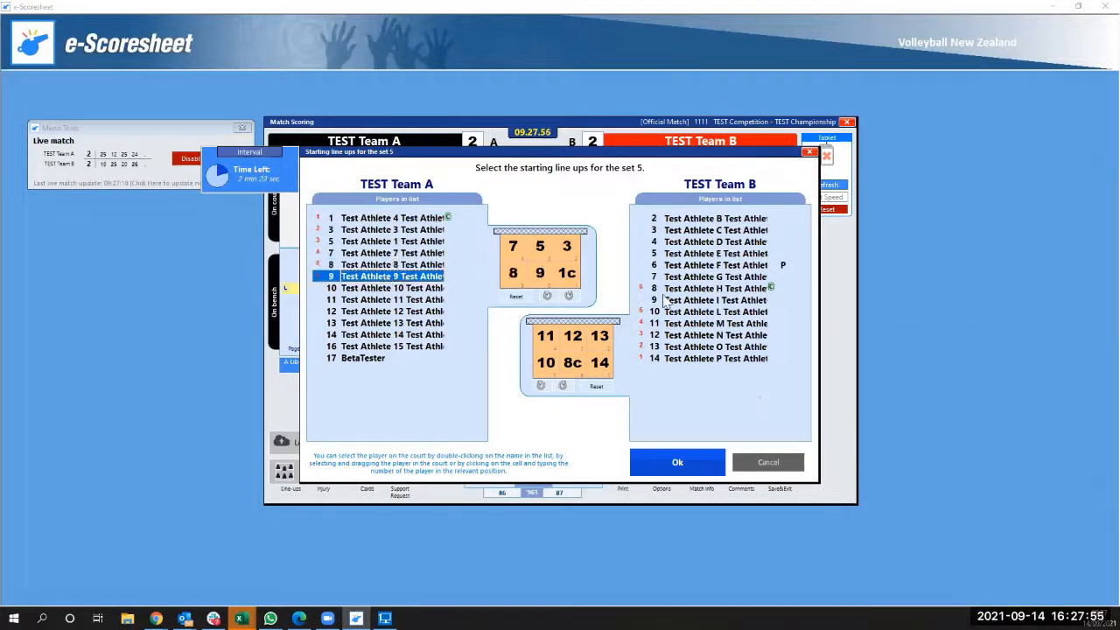
{"action": "left_click", "coordinate": [700, 464]}
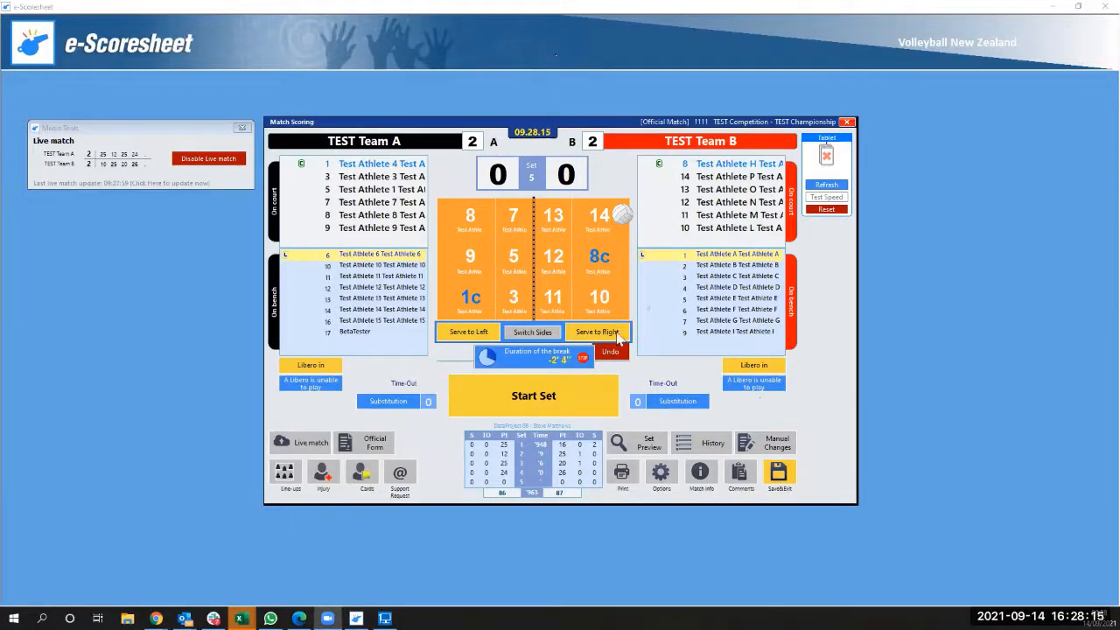
Start set 5 at 09.30, entering Libero 1 for player 8 in TEST Team B and declining the Libero for TEST Team A.
{"action": "left_click", "coordinate": [546, 401]}
{"action": "left_click", "coordinate": [575, 352]}
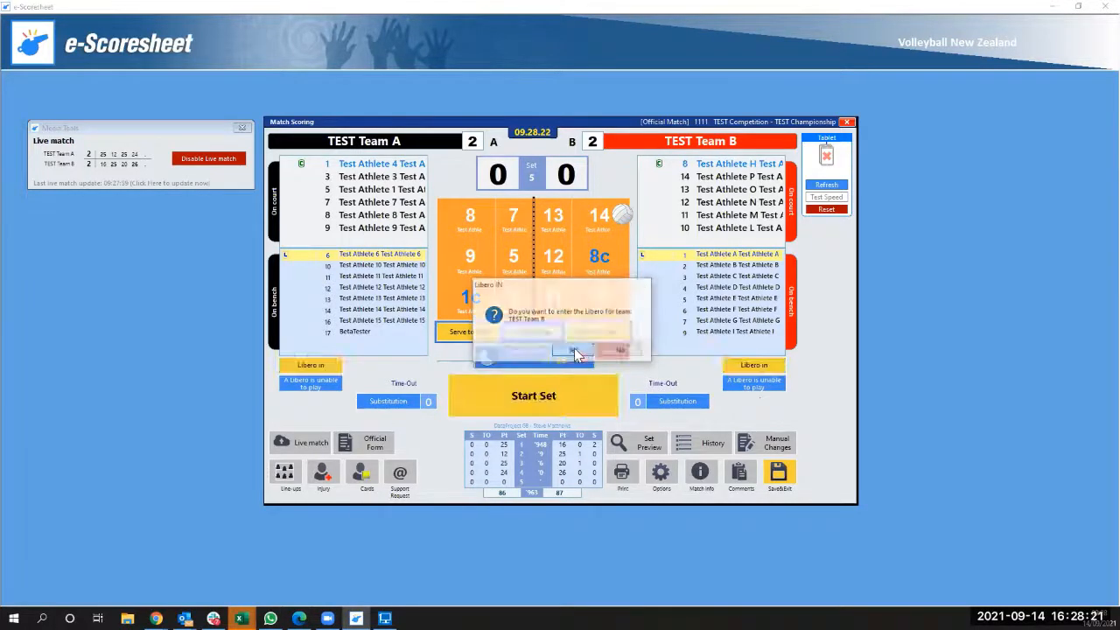
{"action": "left_click", "coordinate": [703, 492]}
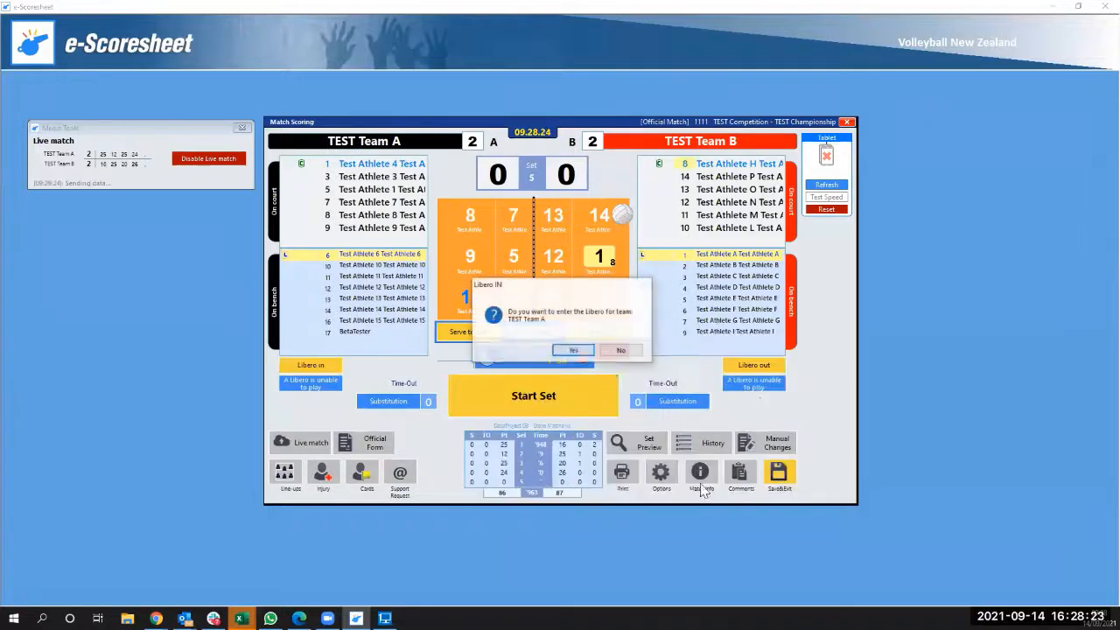
{"action": "left_click", "coordinate": [620, 350]}
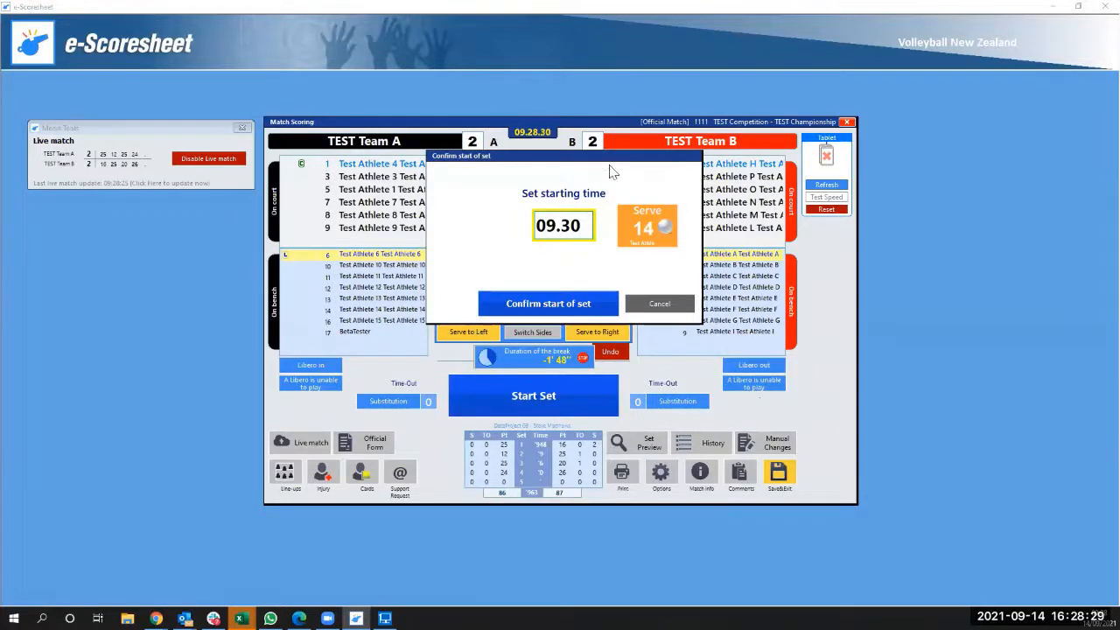
{"action": "left_click_drag", "start_coordinate": [610, 166], "coordinate": [825, 173]}
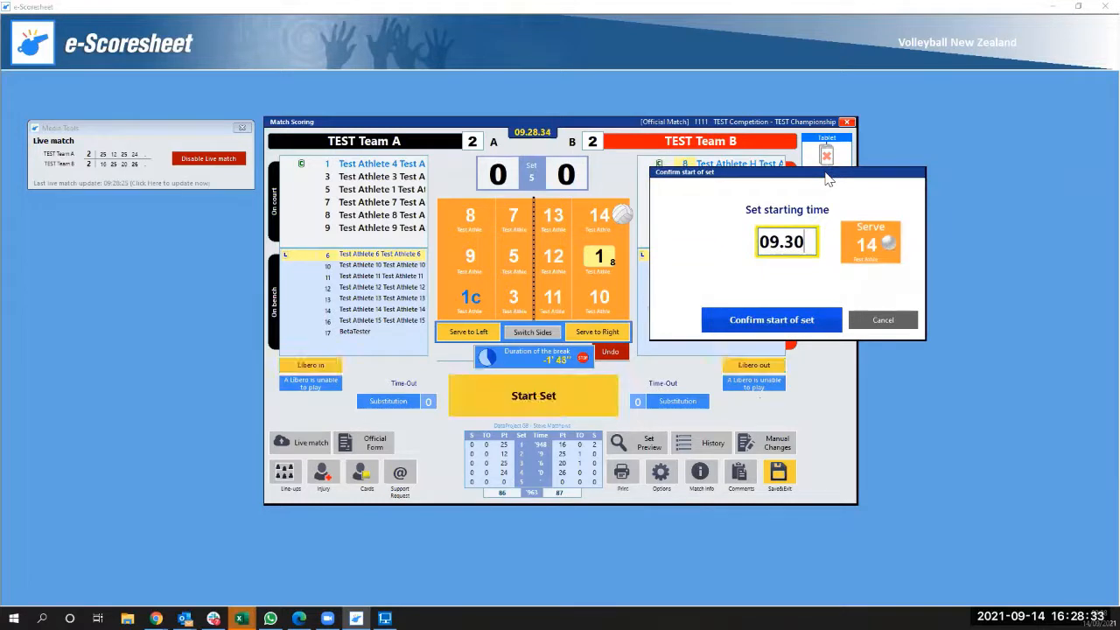
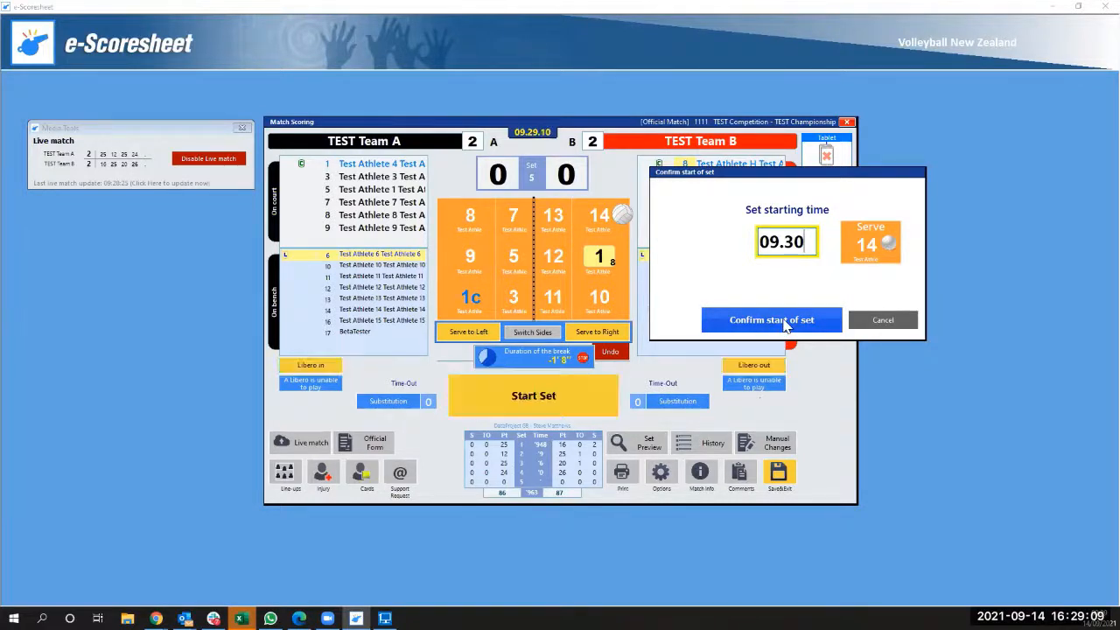
{"action": "left_click", "coordinate": [786, 322]}
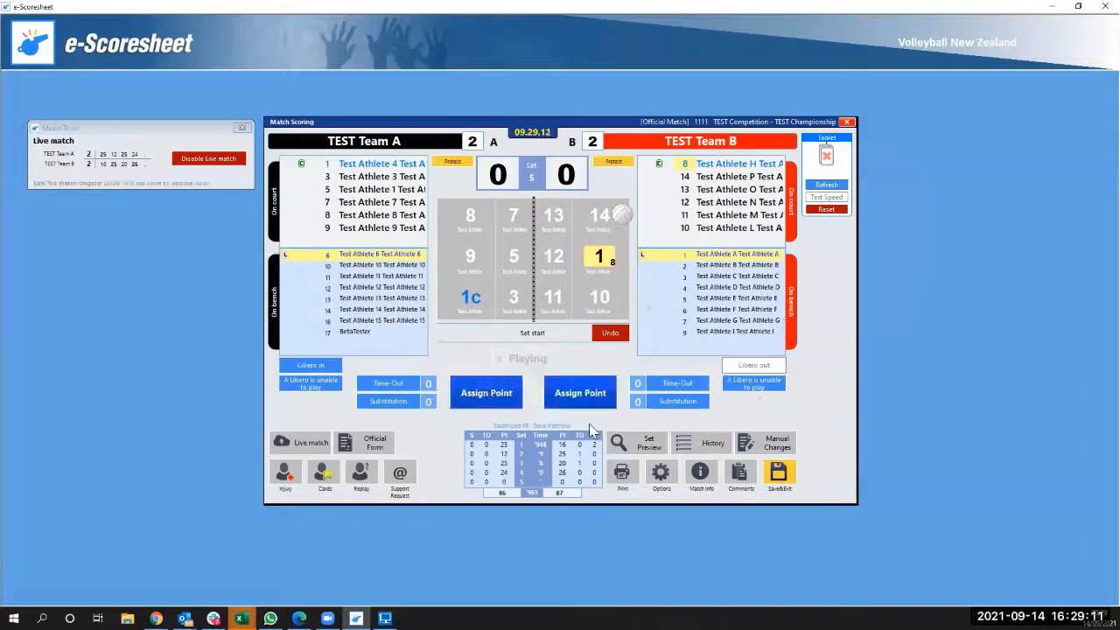
Award the first two rallies of set 5 to TEST Team B, confirming both the previous and current point.
{"action": "left_click", "coordinate": [580, 393]}
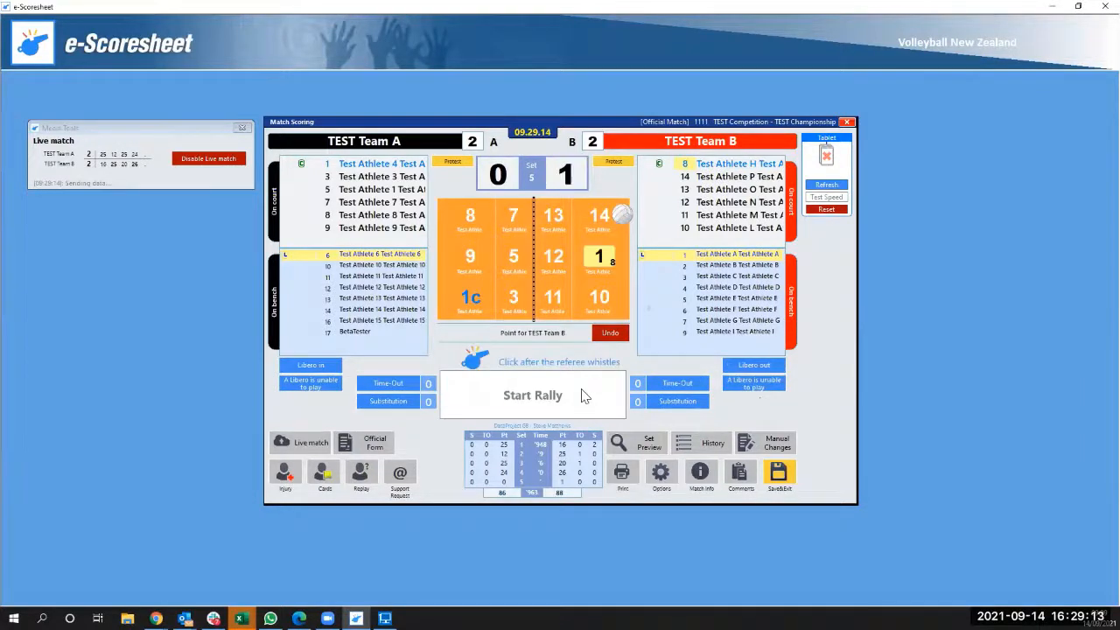
{"action": "left_click", "coordinate": [583, 394]}
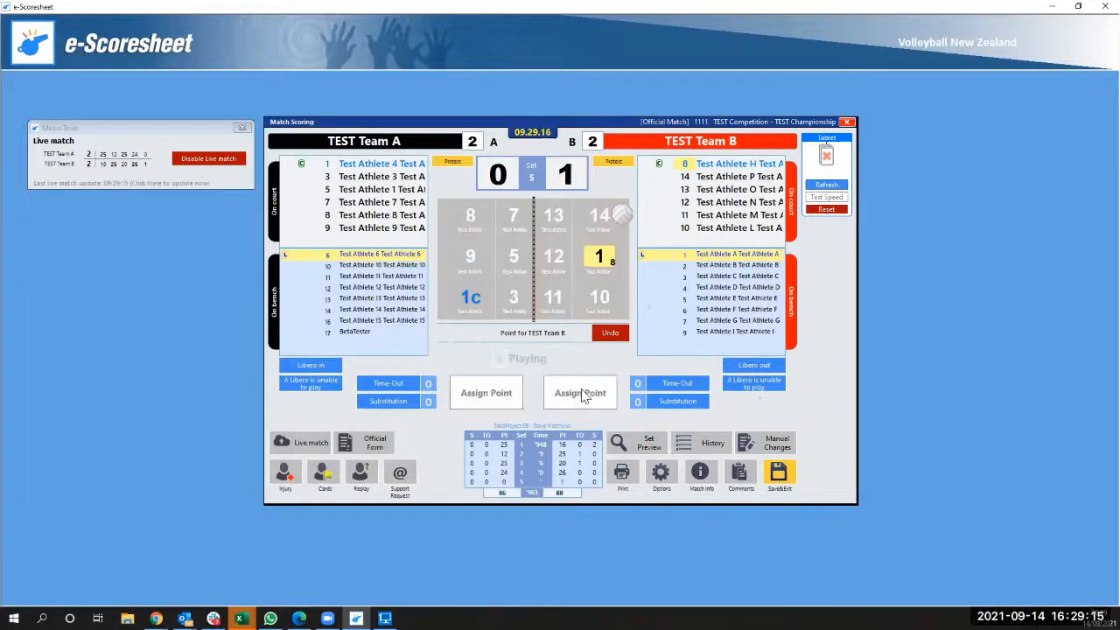
{"action": "left_click", "coordinate": [582, 394]}
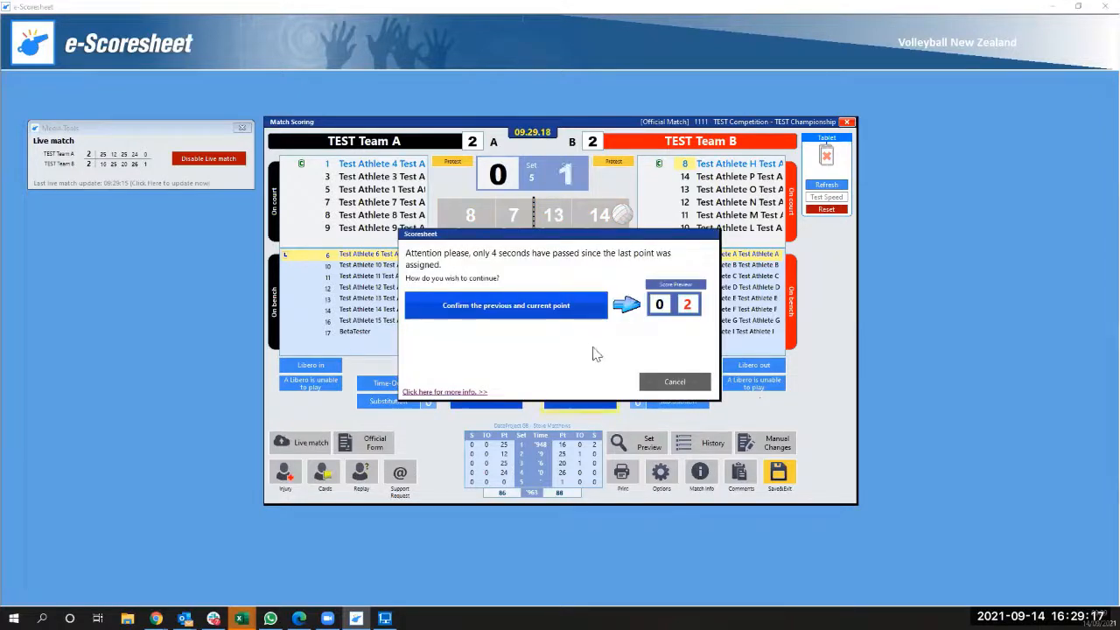
{"action": "left_click", "coordinate": [549, 312]}
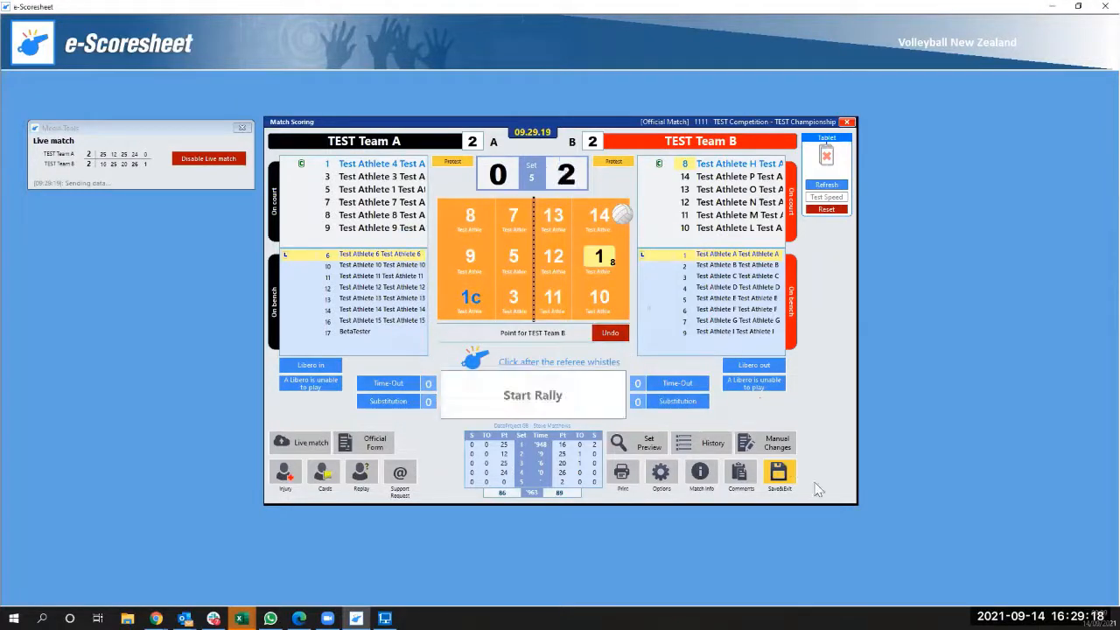
Manually amend TEST Team A's set 5 score to 6, without entering any comments.
{"action": "left_click", "coordinate": [788, 447]}
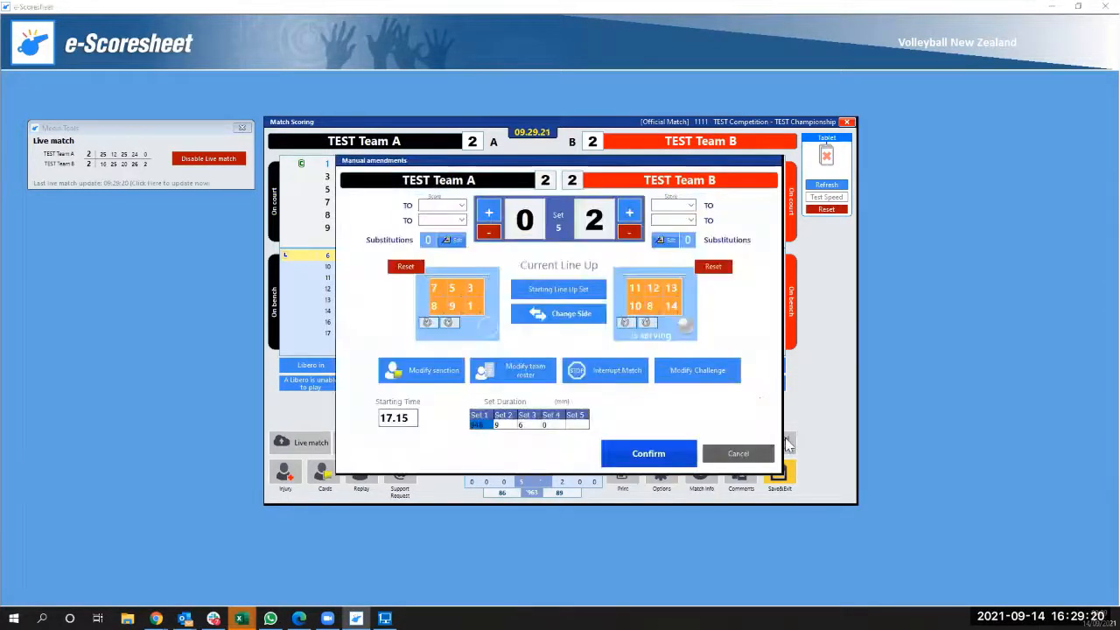
{"action": "left_click", "coordinate": [488, 213]}
{"action": "left_click", "coordinate": [488, 213]}
{"action": "left_click", "coordinate": [488, 213]}
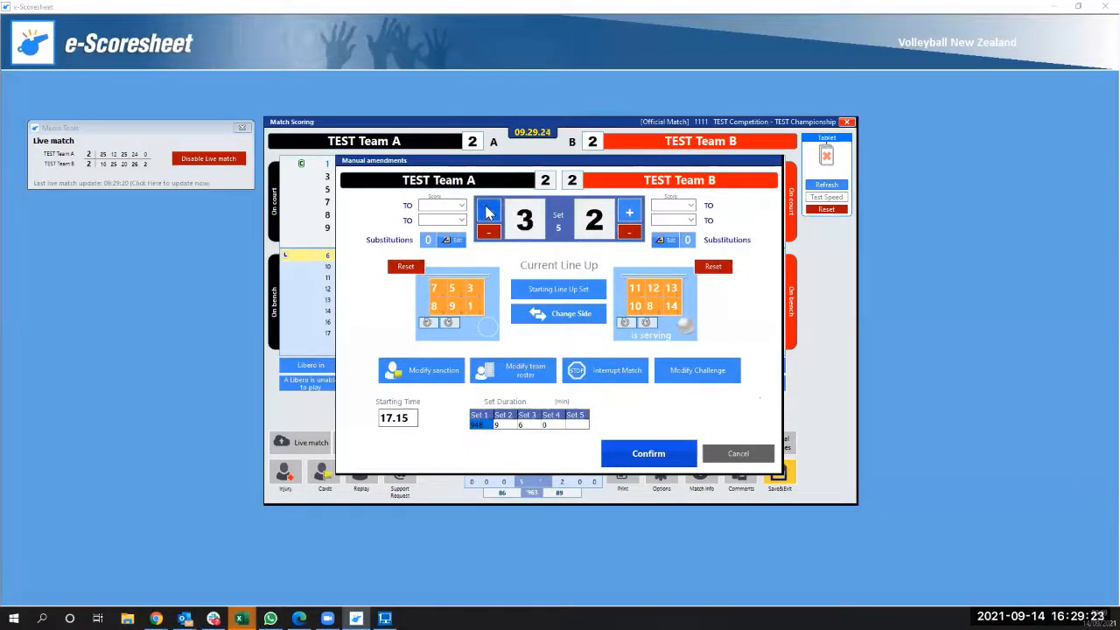
{"action": "left_click", "coordinate": [487, 213]}
{"action": "left_click", "coordinate": [487, 213]}
{"action": "left_click", "coordinate": [488, 212]}
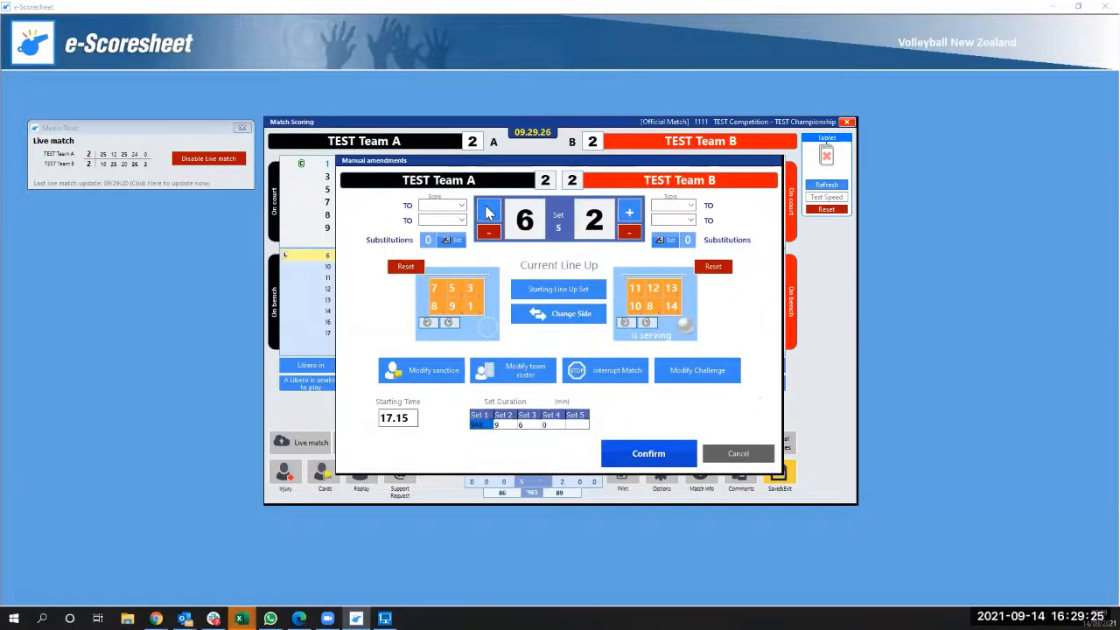
{"action": "left_click", "coordinate": [648, 456]}
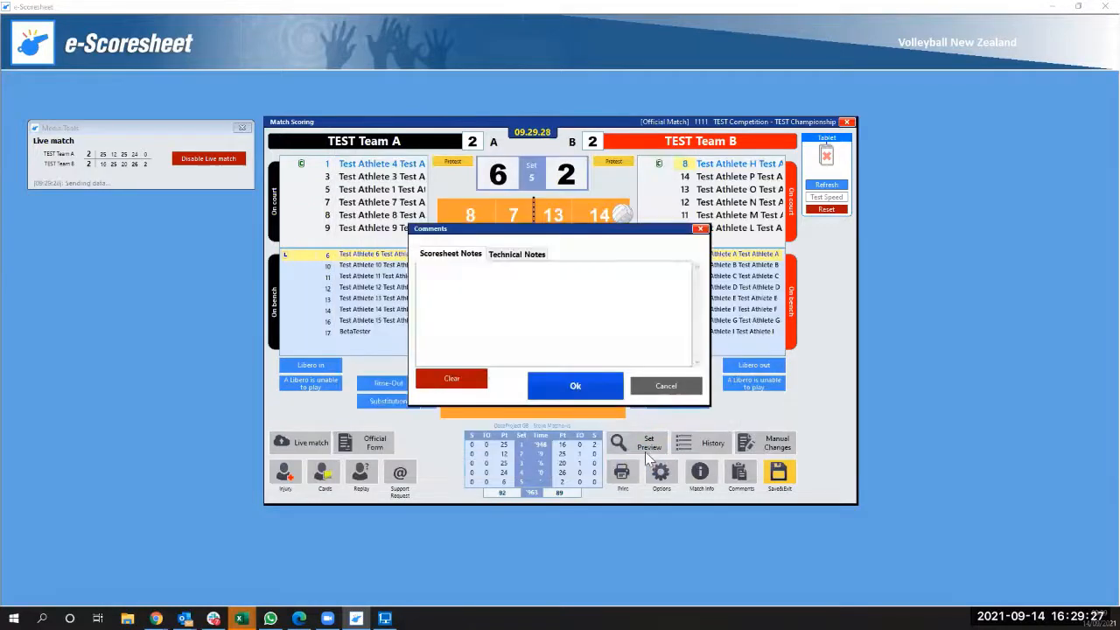
{"action": "left_click", "coordinate": [593, 390]}
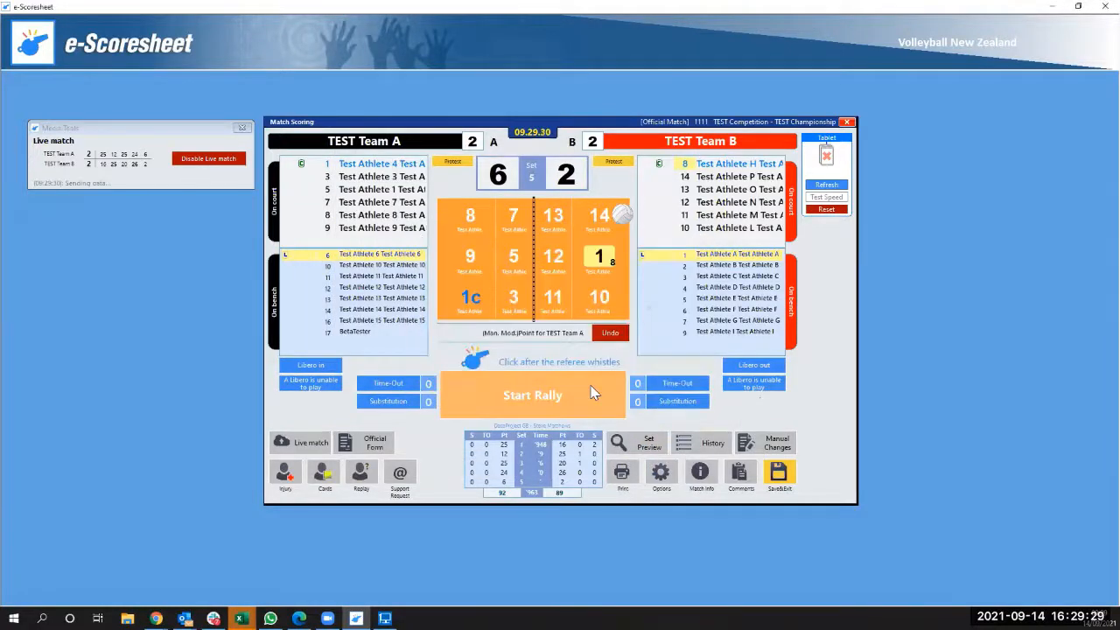
Award two rallies to TEST Team A to reach 8 points, confirming both points, and continue with the teams on swapped sides.
{"action": "left_click", "coordinate": [553, 395]}
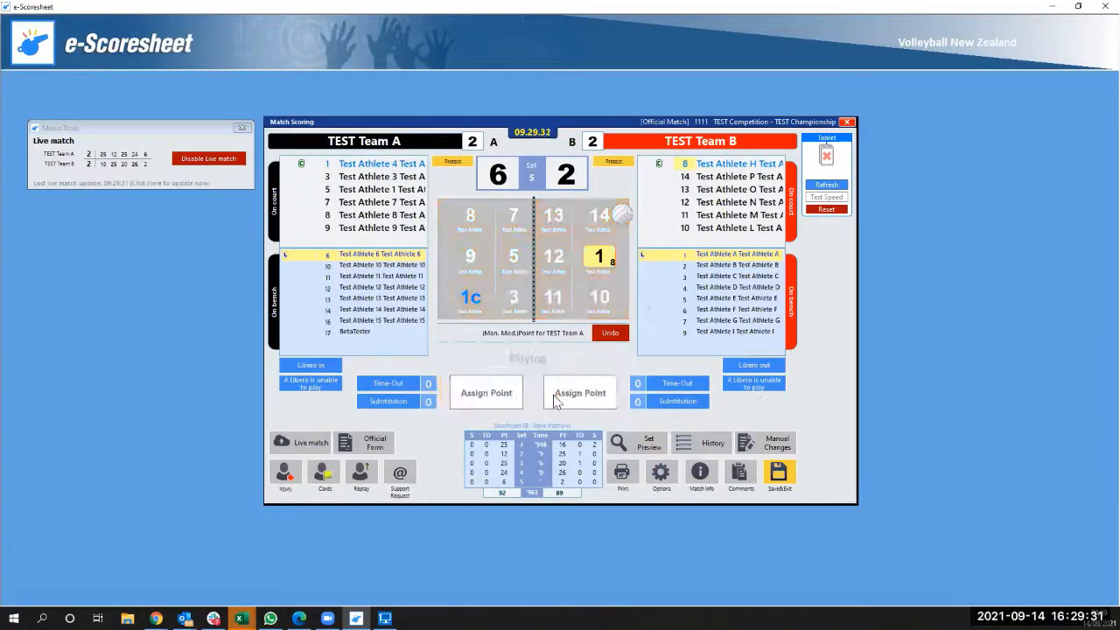
{"action": "left_click", "coordinate": [483, 396]}
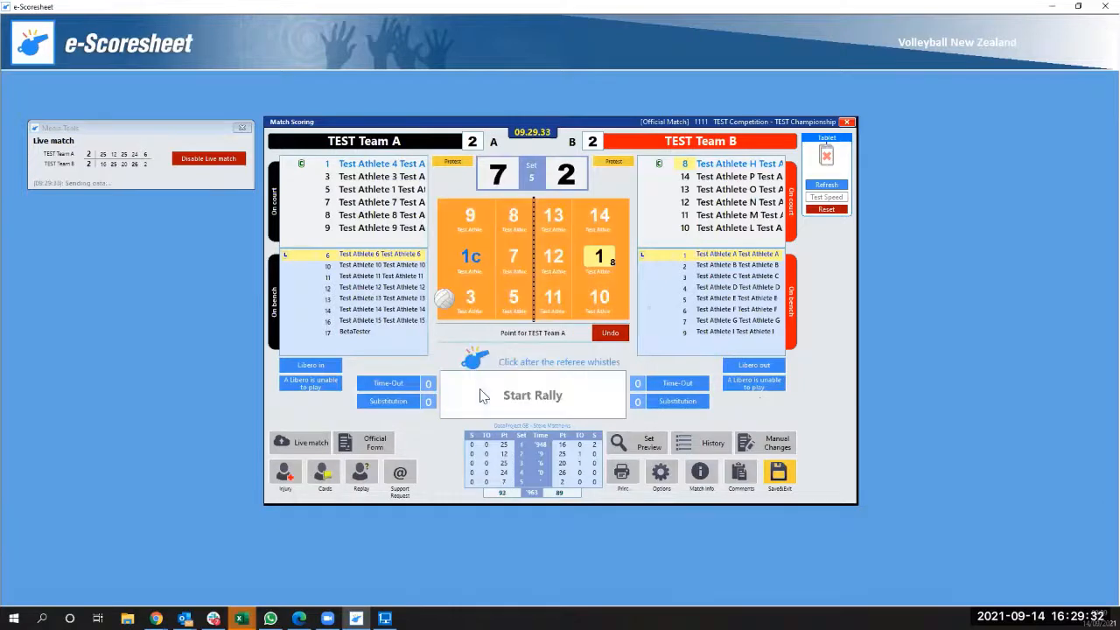
{"action": "left_click", "coordinate": [540, 397]}
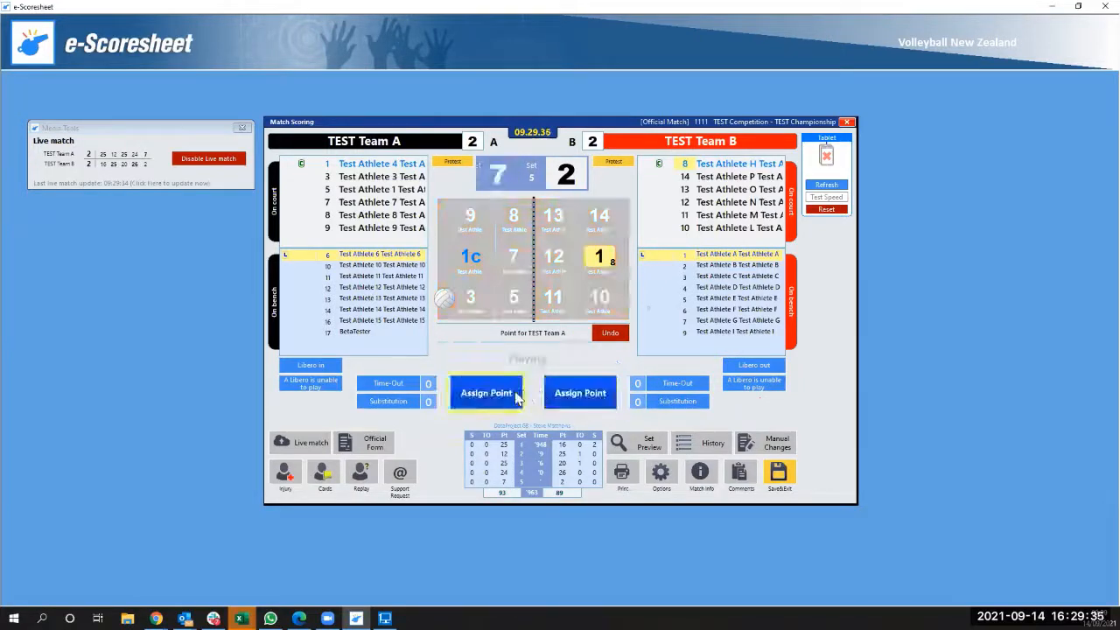
{"action": "left_click", "coordinate": [502, 395]}
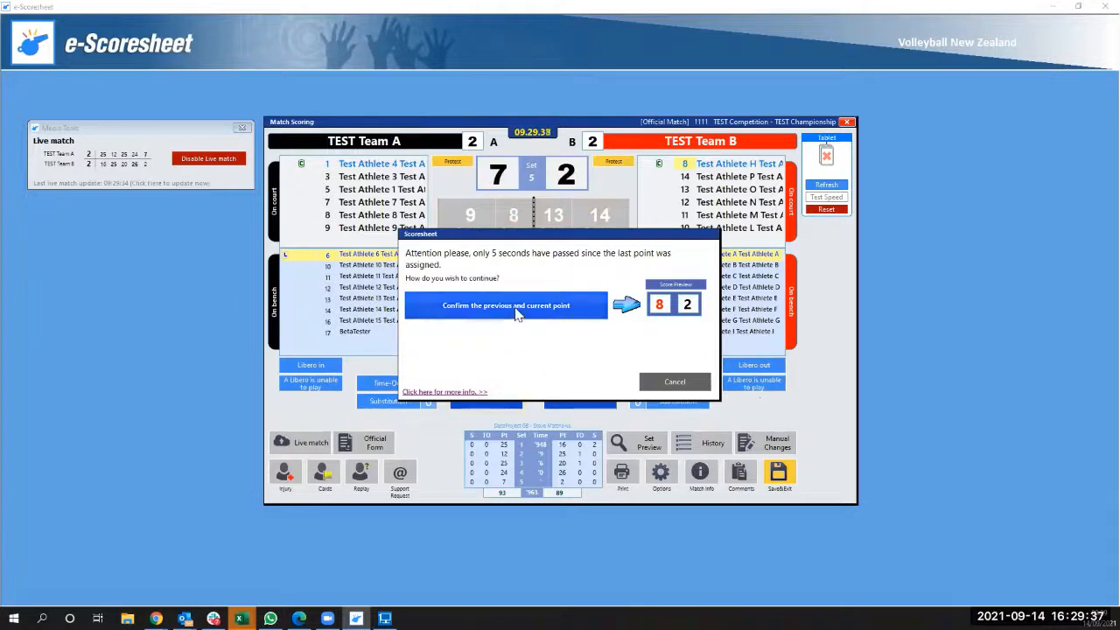
{"action": "left_click", "coordinate": [518, 376]}
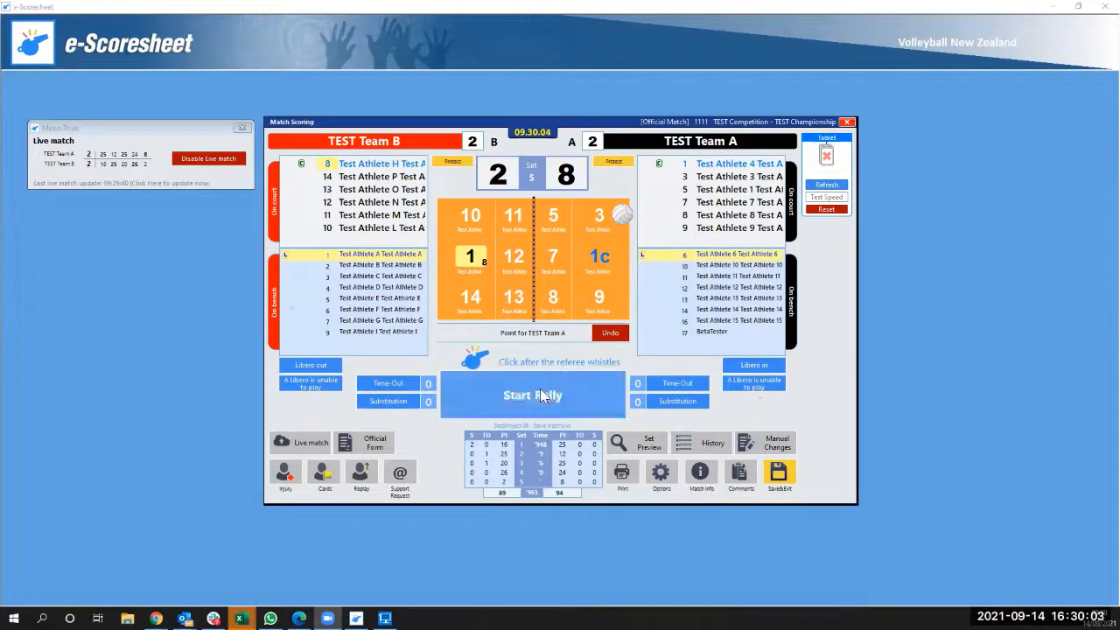
Manually amend the set 5 score to 14 for TEST Team B and 13 for TEST Team A, without entering any comments.
{"action": "left_click", "coordinate": [778, 445]}
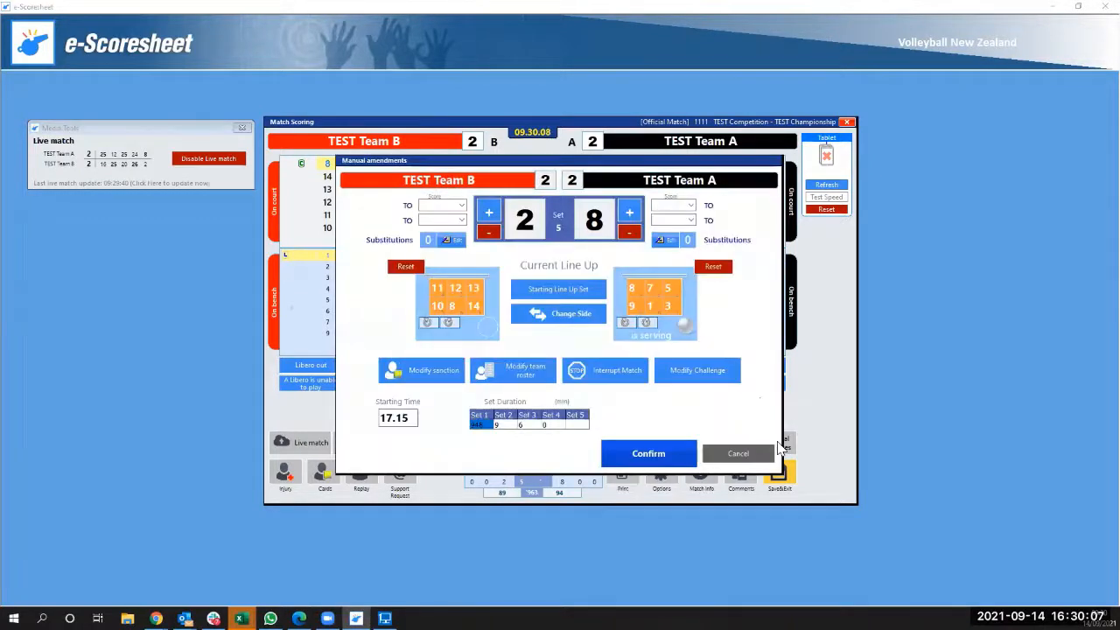
{"action": "left_click", "coordinate": [626, 217]}
{"action": "left_click", "coordinate": [626, 217]}
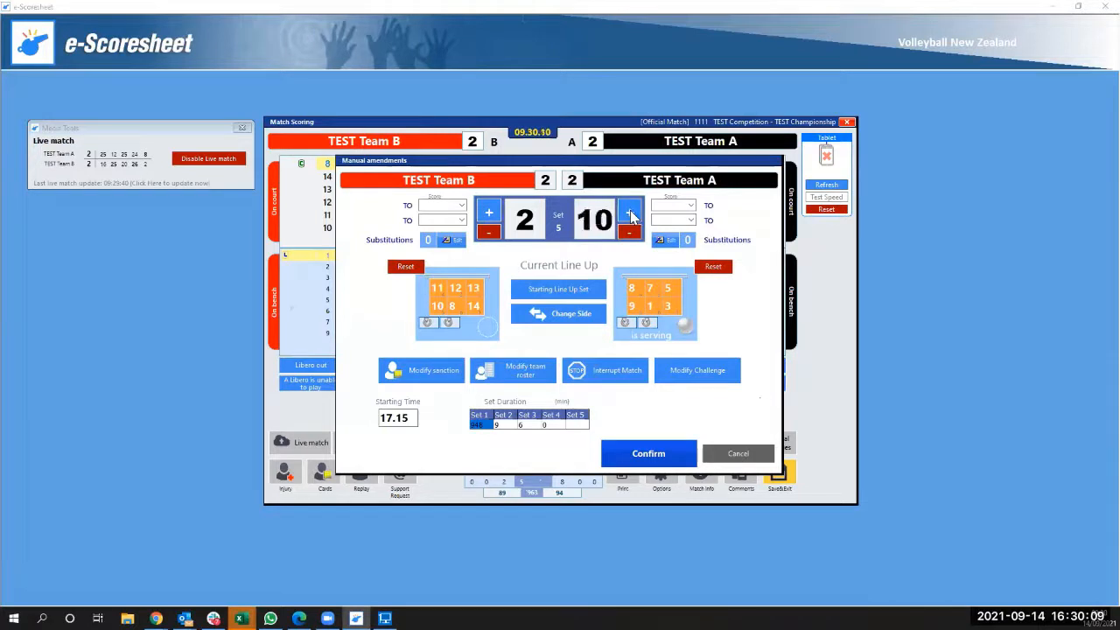
{"action": "left_click", "coordinate": [627, 217]}
{"action": "left_click", "coordinate": [626, 217]}
{"action": "left_click", "coordinate": [490, 211]}
{"action": "left_click", "coordinate": [490, 211]}
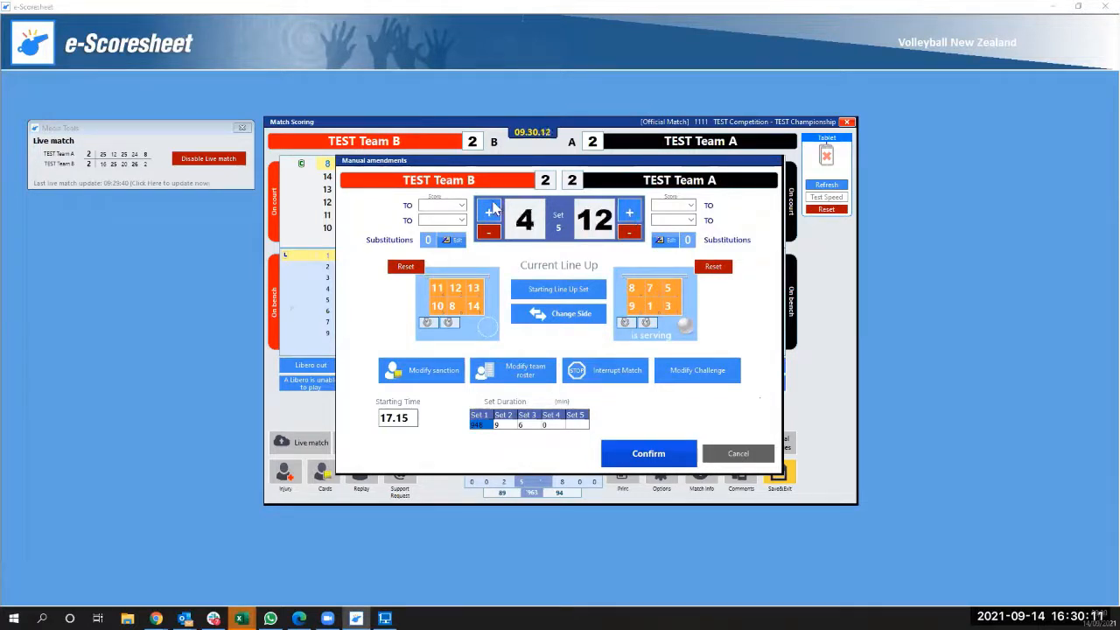
{"action": "left_click", "coordinate": [490, 211]}
{"action": "left_click", "coordinate": [490, 211]}
{"action": "left_click", "coordinate": [490, 211]}
{"action": "left_click", "coordinate": [490, 210]}
{"action": "left_click", "coordinate": [491, 211]}
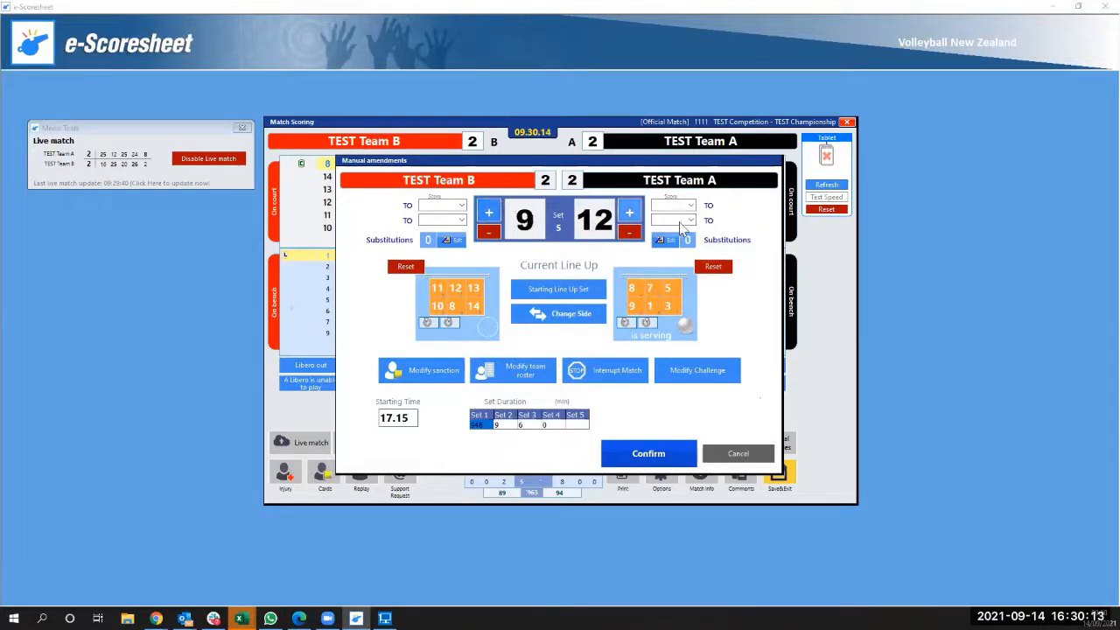
{"action": "left_click", "coordinate": [631, 214]}
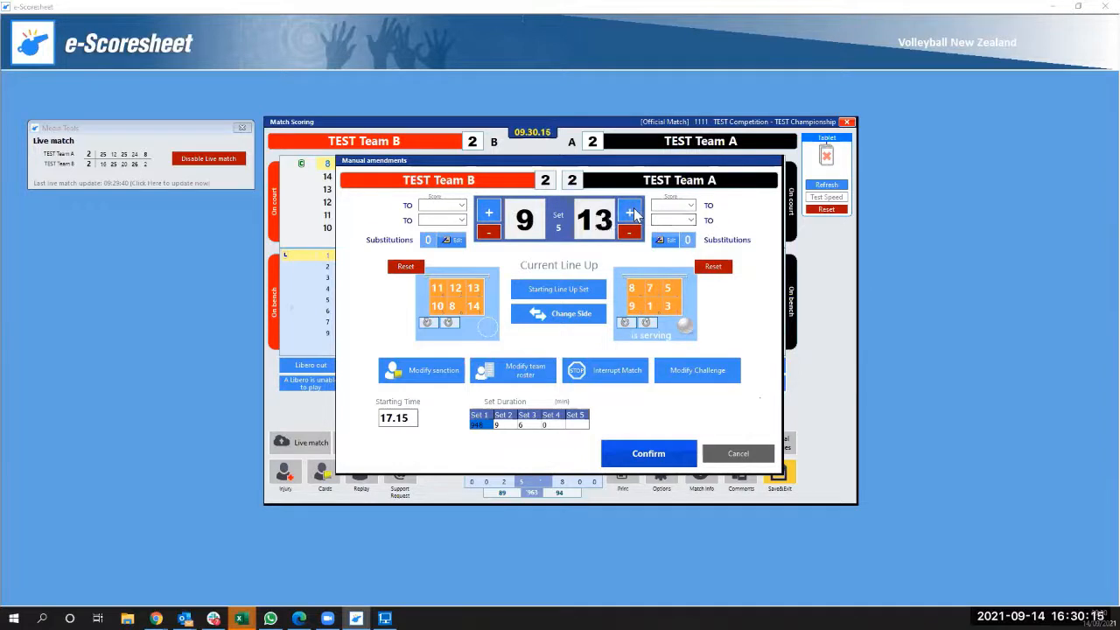
{"action": "left_click", "coordinate": [490, 214]}
{"action": "left_click", "coordinate": [490, 213]}
{"action": "left_click", "coordinate": [491, 217]}
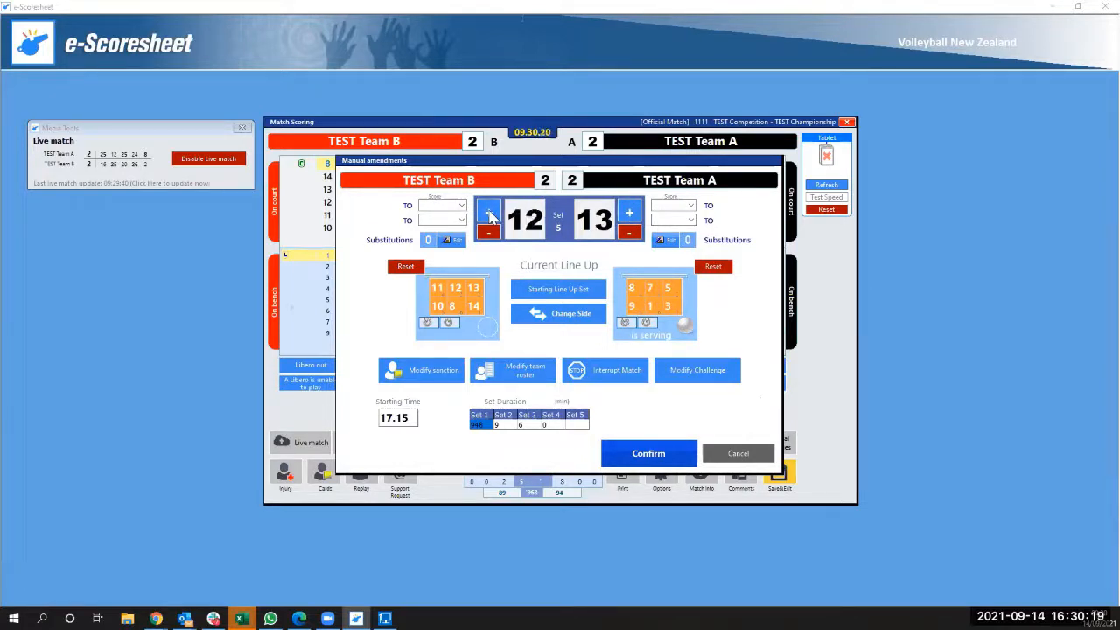
{"action": "left_click", "coordinate": [490, 215]}
{"action": "left_click", "coordinate": [490, 216]}
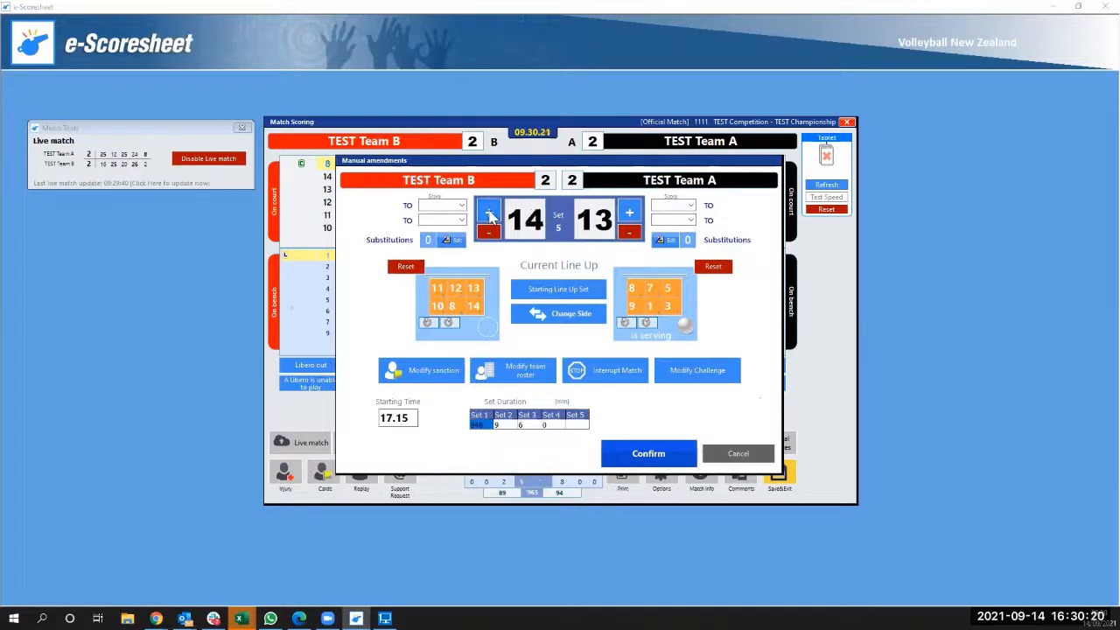
{"action": "left_click", "coordinate": [649, 453]}
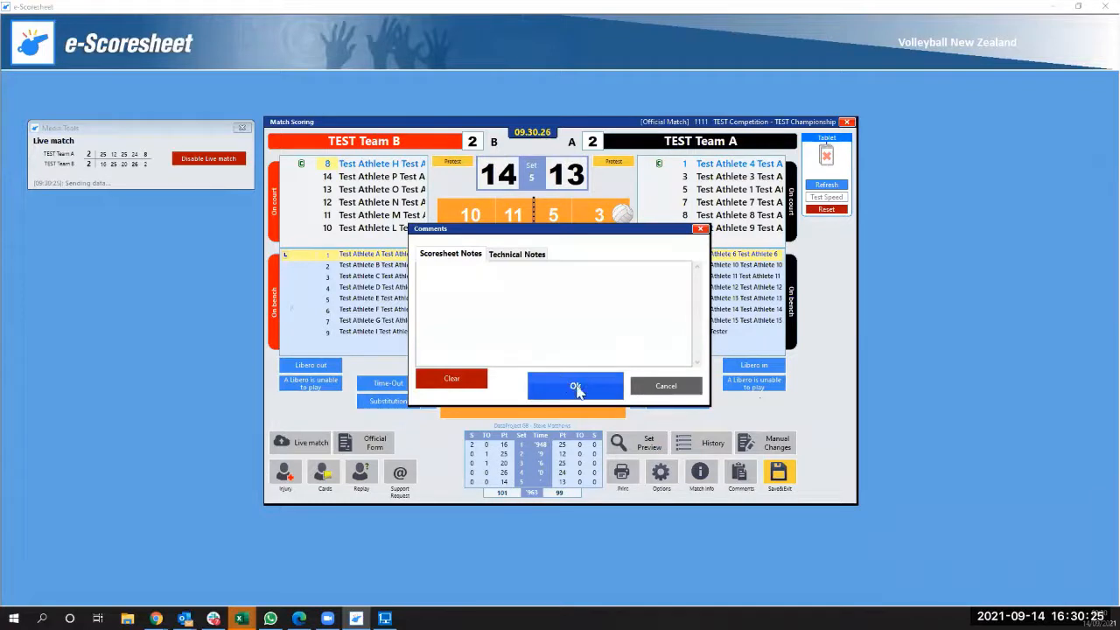
{"action": "left_click", "coordinate": [564, 385]}
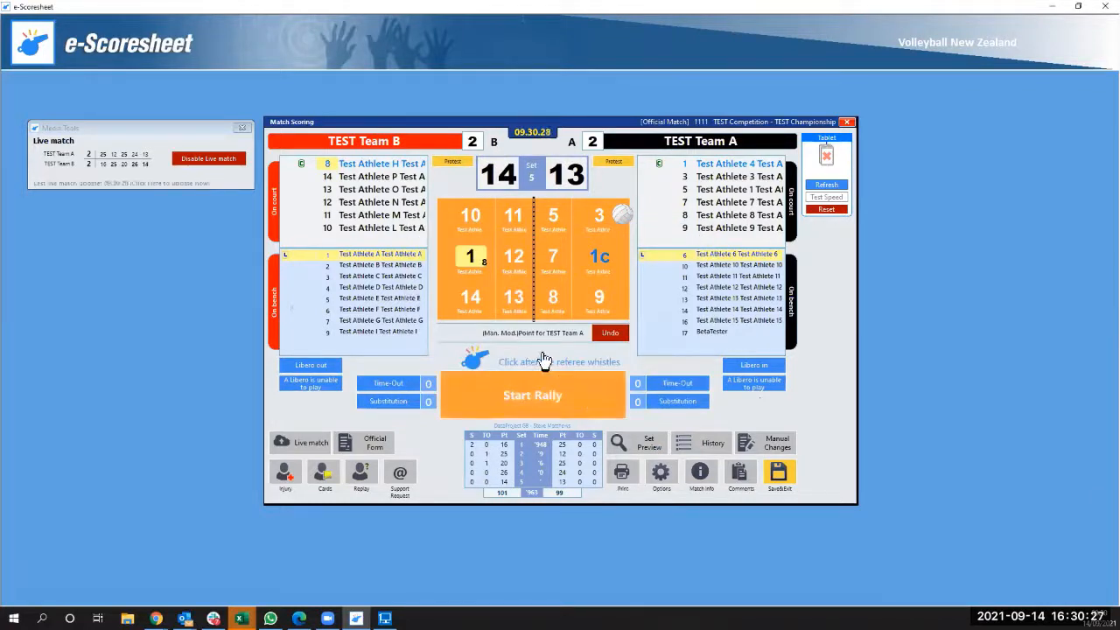
Award the final rally of set 5 to TEST Team B and confirm the end of the set at 09.30.
{"action": "left_click", "coordinate": [539, 398]}
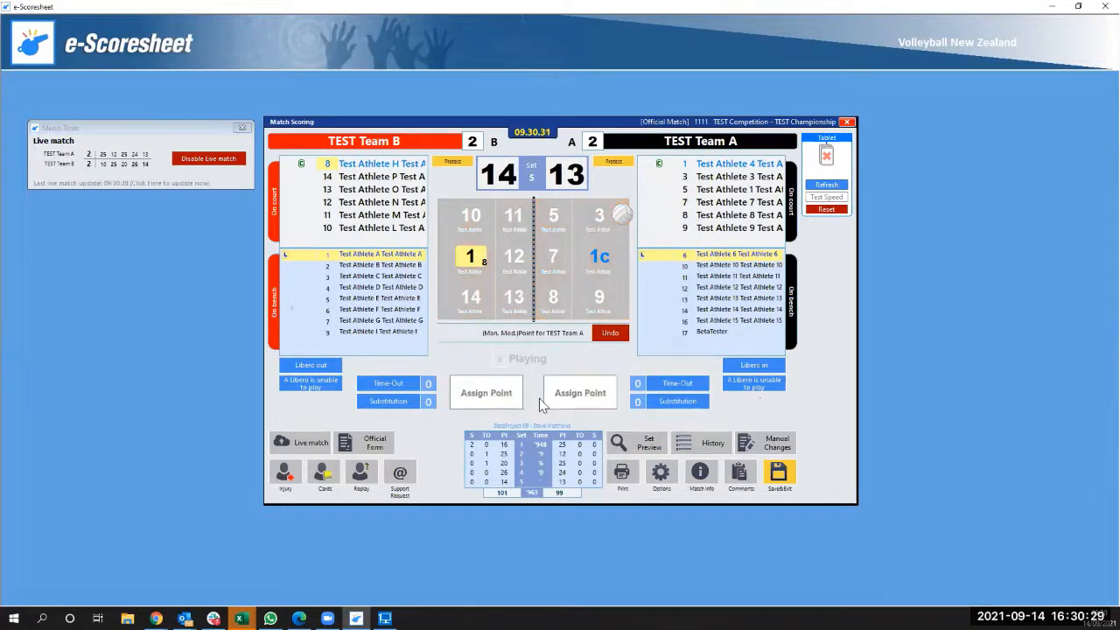
{"action": "left_click", "coordinate": [490, 396]}
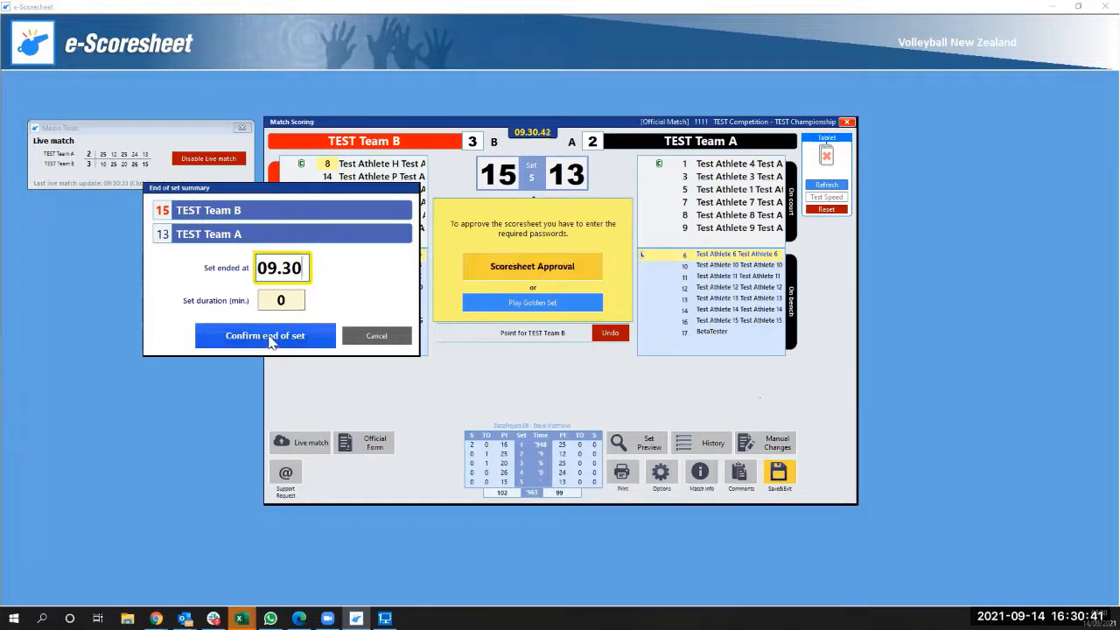
{"action": "left_click", "coordinate": [312, 343]}
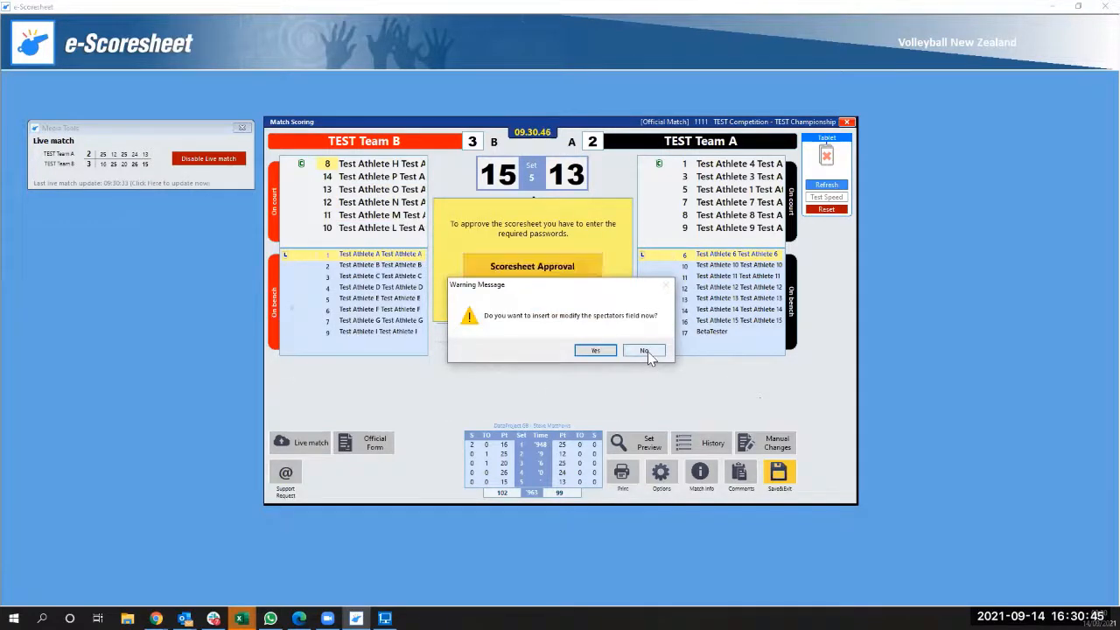
Accept editing the spectators field, review the match information and confirm it without entering any spectators.
{"action": "left_click", "coordinate": [606, 354]}
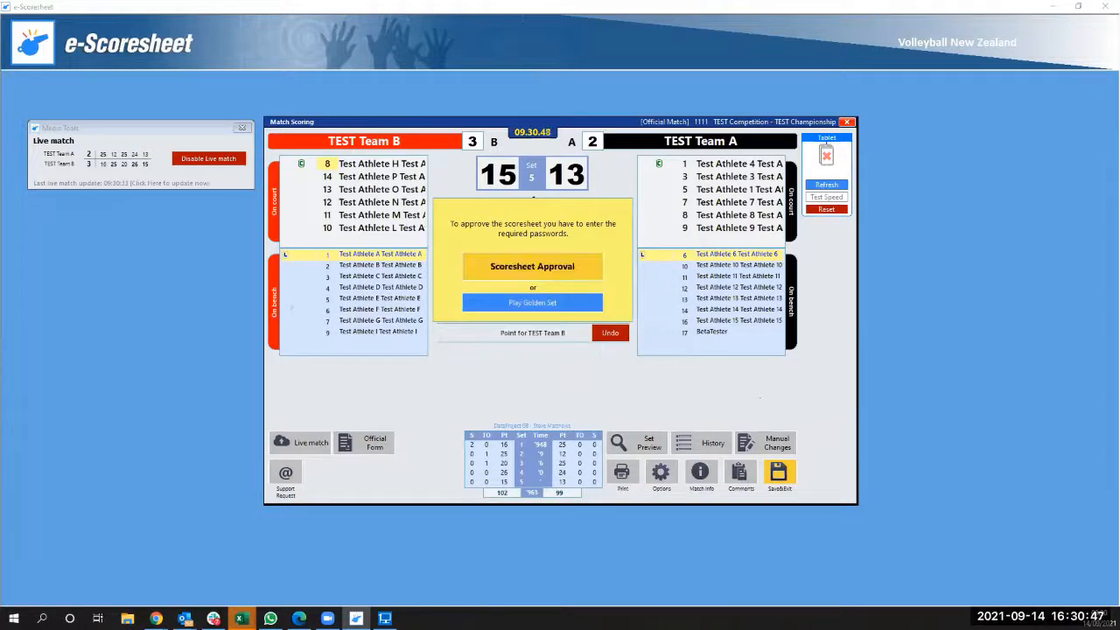
{"action": "left_click", "coordinate": [701, 473]}
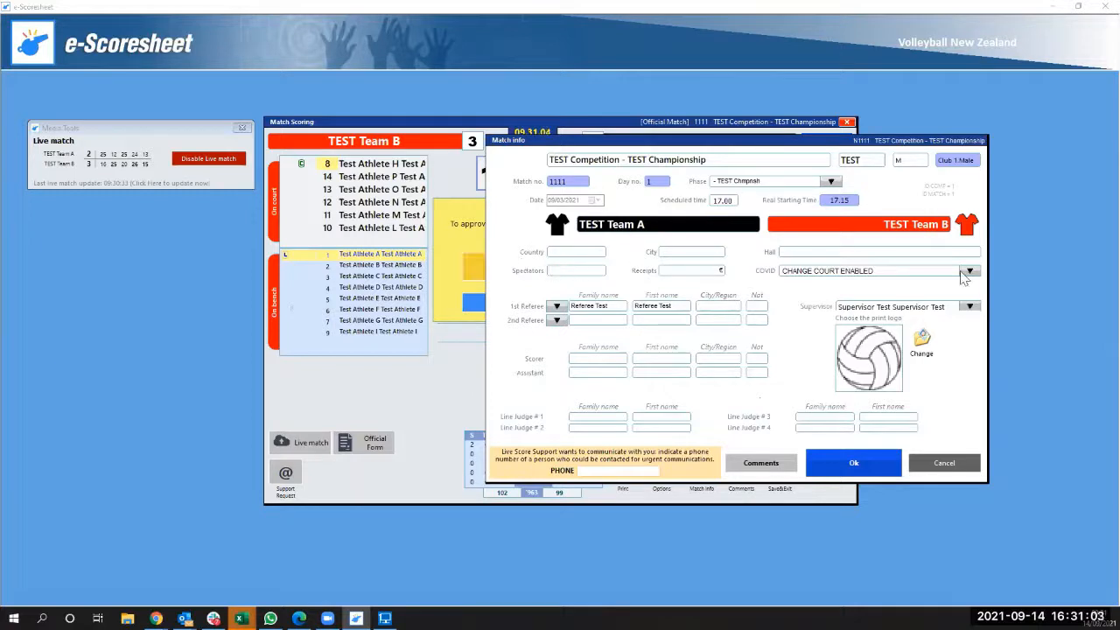
{"action": "left_click", "coordinate": [879, 466]}
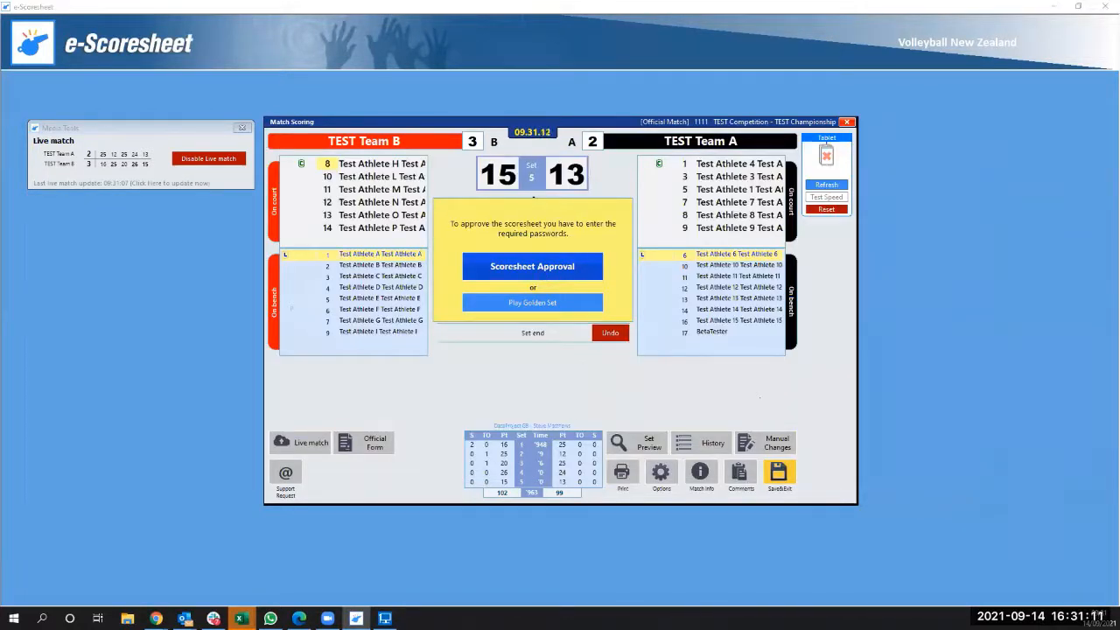
Approve and finalize the match with the 1st Referee and Supervisor passwords, and save the match file under the proposed name.
{"action": "left_click", "coordinate": [532, 266]}
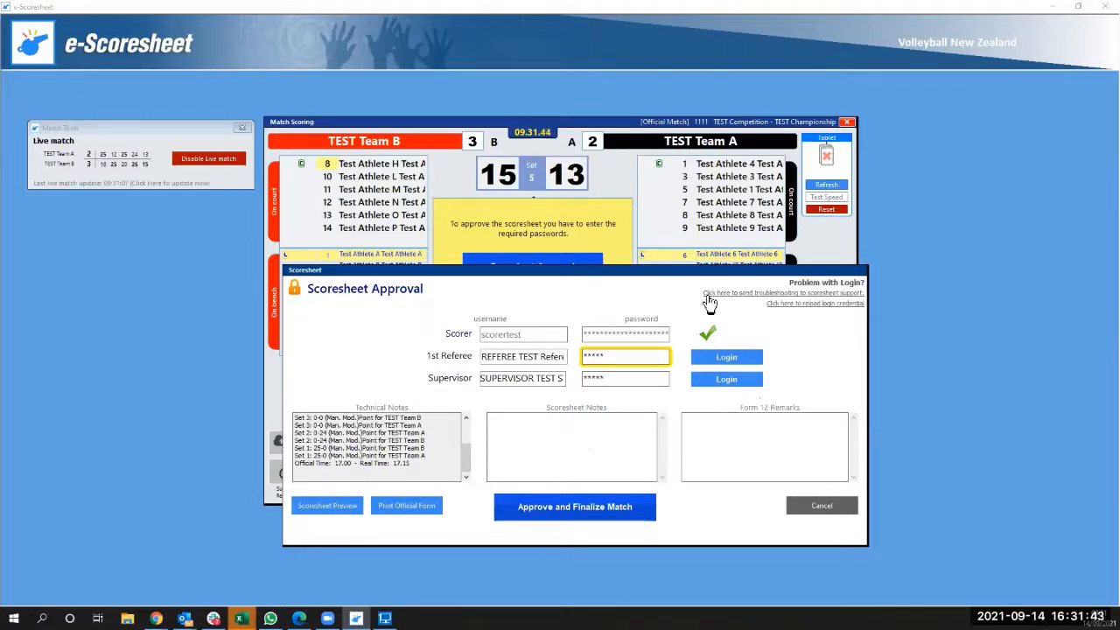
{"action": "left_click", "coordinate": [736, 358]}
{"action": "left_click", "coordinate": [731, 381]}
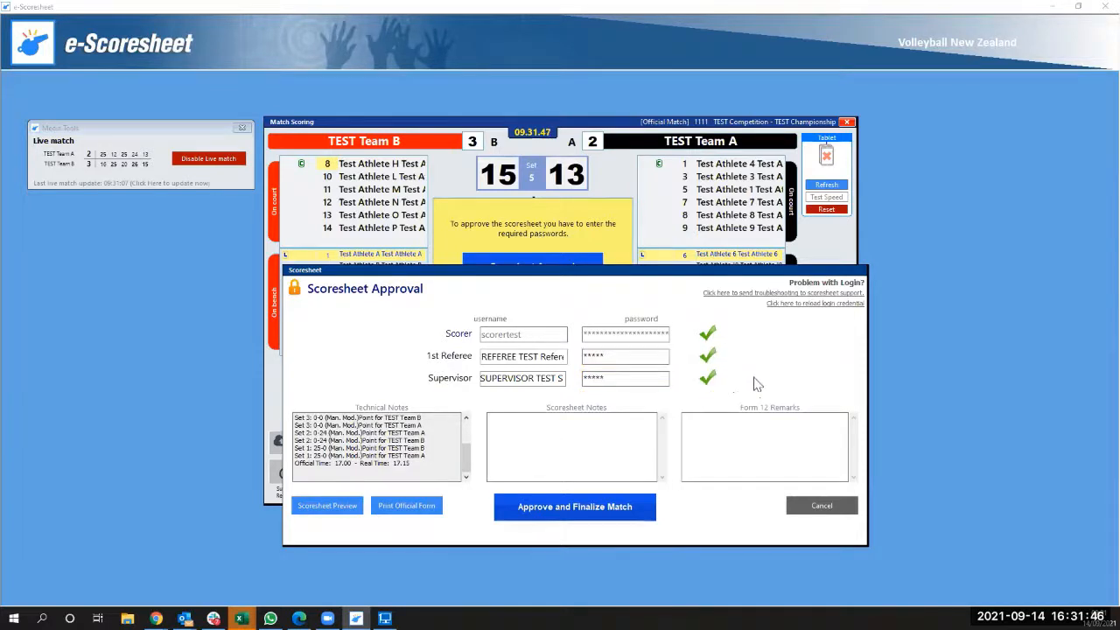
{"action": "left_click", "coordinate": [578, 507]}
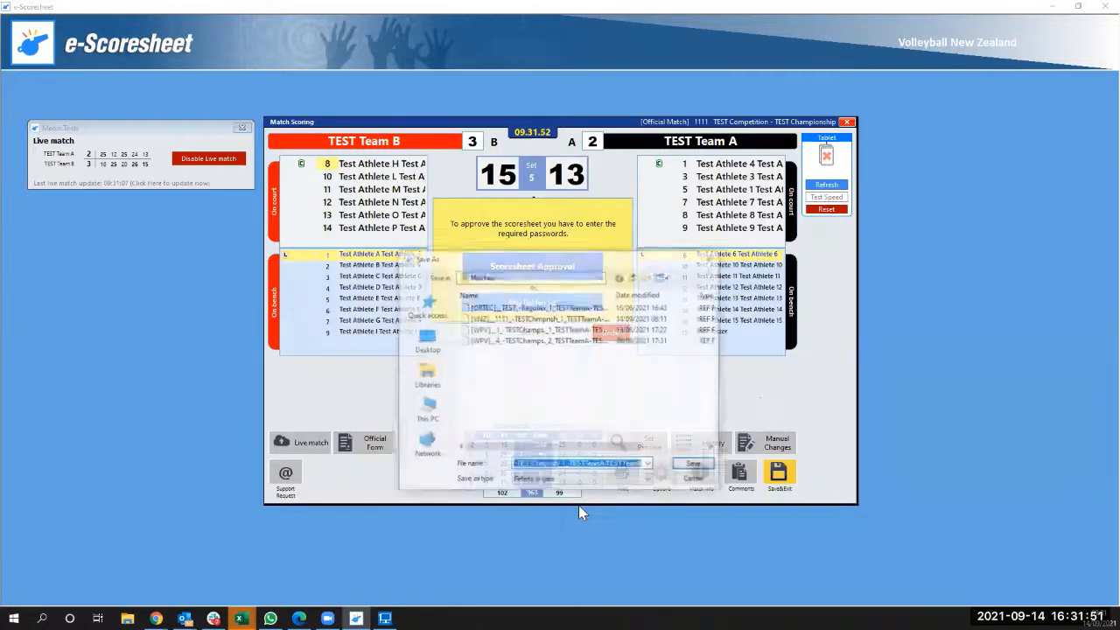
{"action": "left_click", "coordinate": [696, 466]}
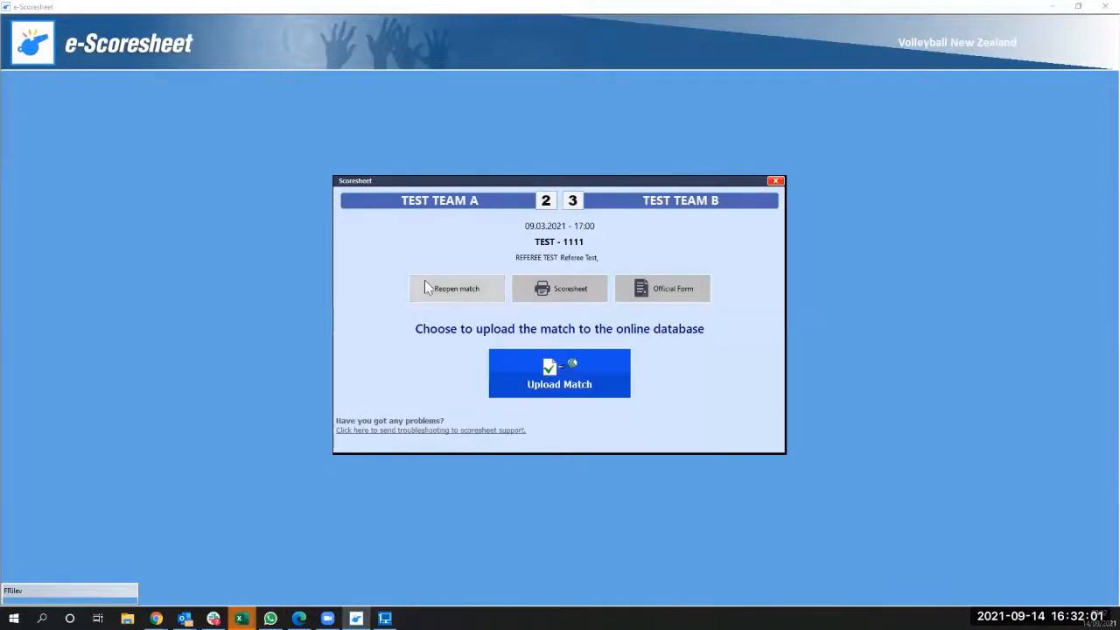
Try to reopen the finalized match with the 1st Referee password, and cancel the service login.
{"action": "left_click", "coordinate": [466, 295]}
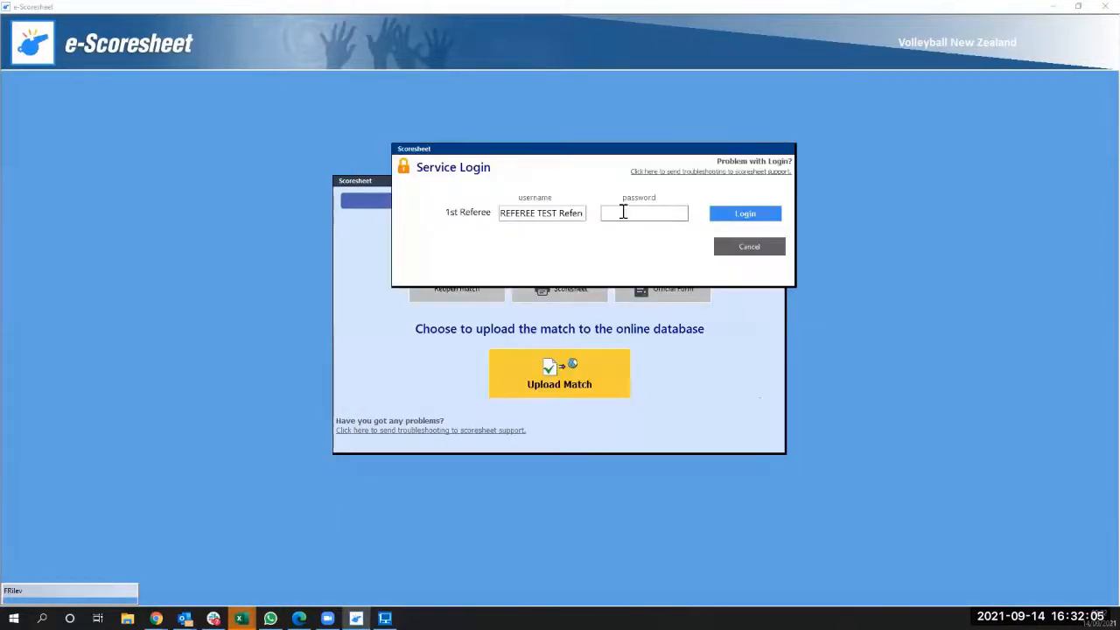
{"action": "left_click", "coordinate": [622, 212]}
{"action": "type", "text": "*****"}
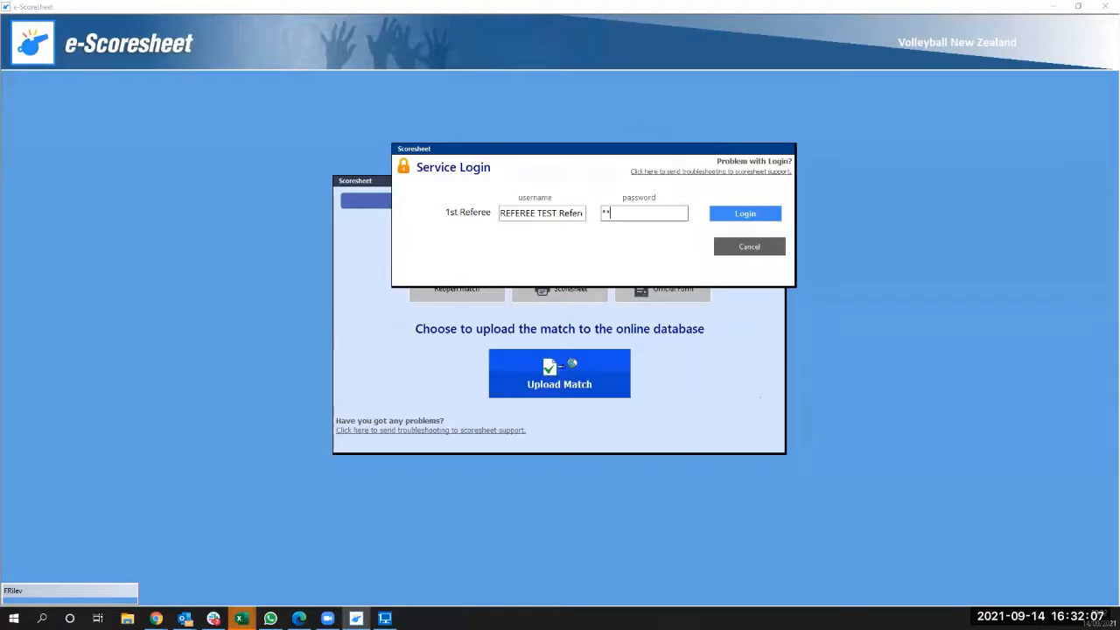
{"action": "left_click", "coordinate": [747, 217]}
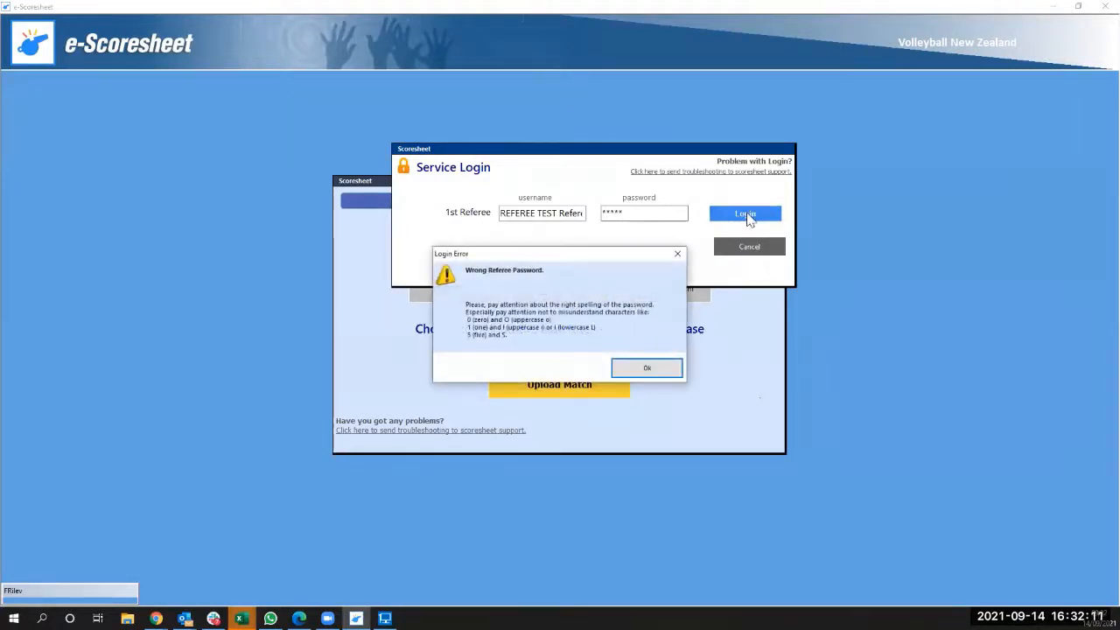
{"action": "left_click", "coordinate": [658, 375]}
{"action": "left_click_drag", "start_coordinate": [641, 219], "coordinate": [602, 212]}
{"action": "type", "text": "*****"}
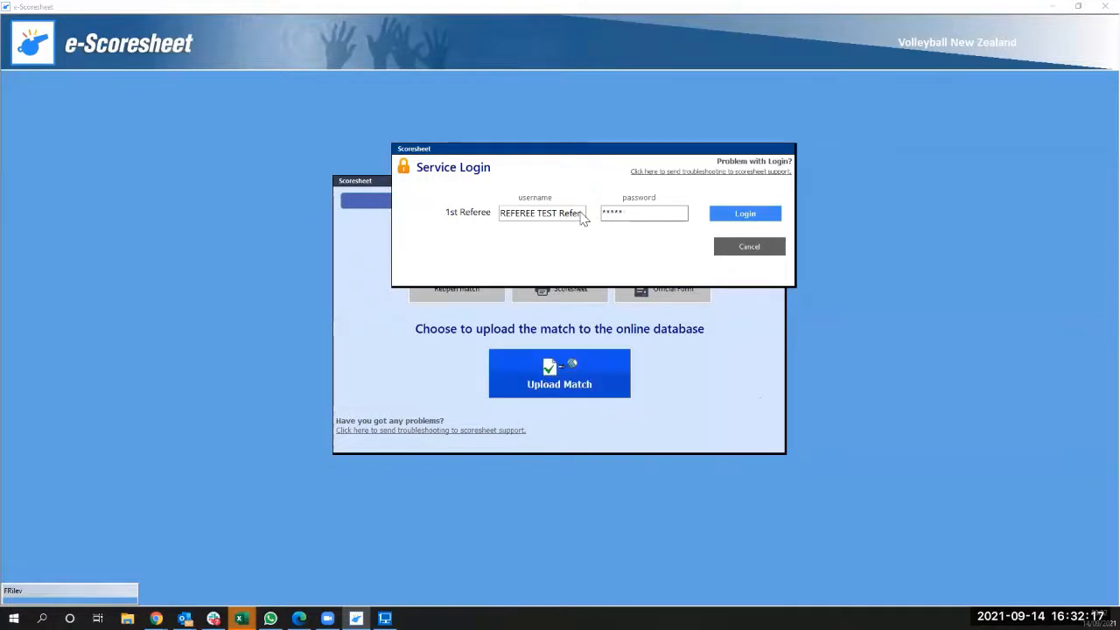
{"action": "left_click", "coordinate": [712, 218]}
{"action": "left_click", "coordinate": [645, 370]}
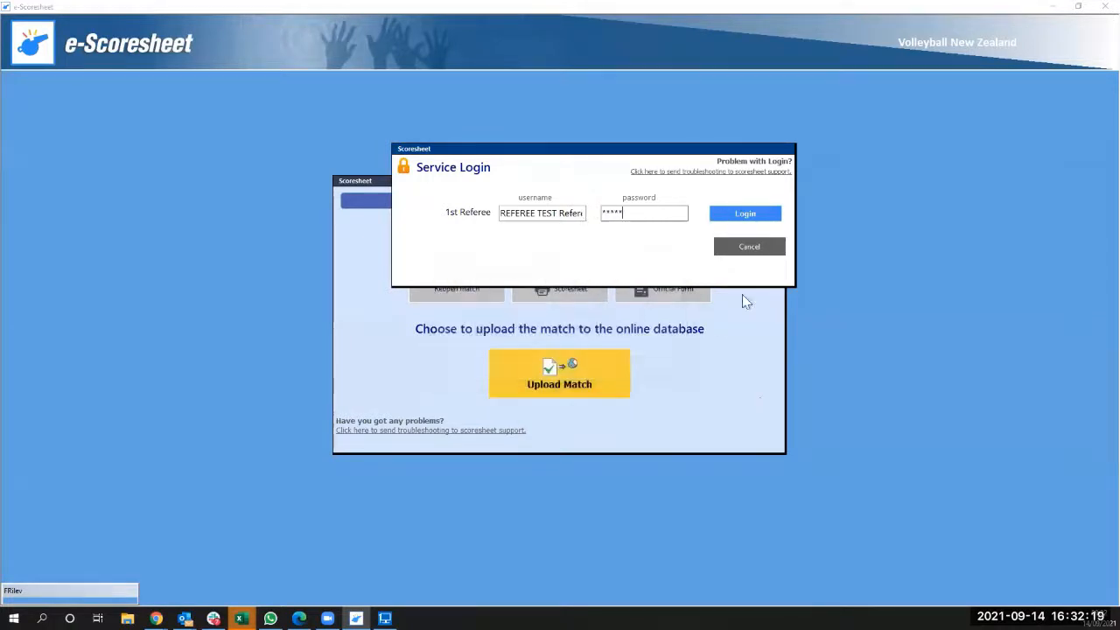
{"action": "left_click", "coordinate": [750, 248]}
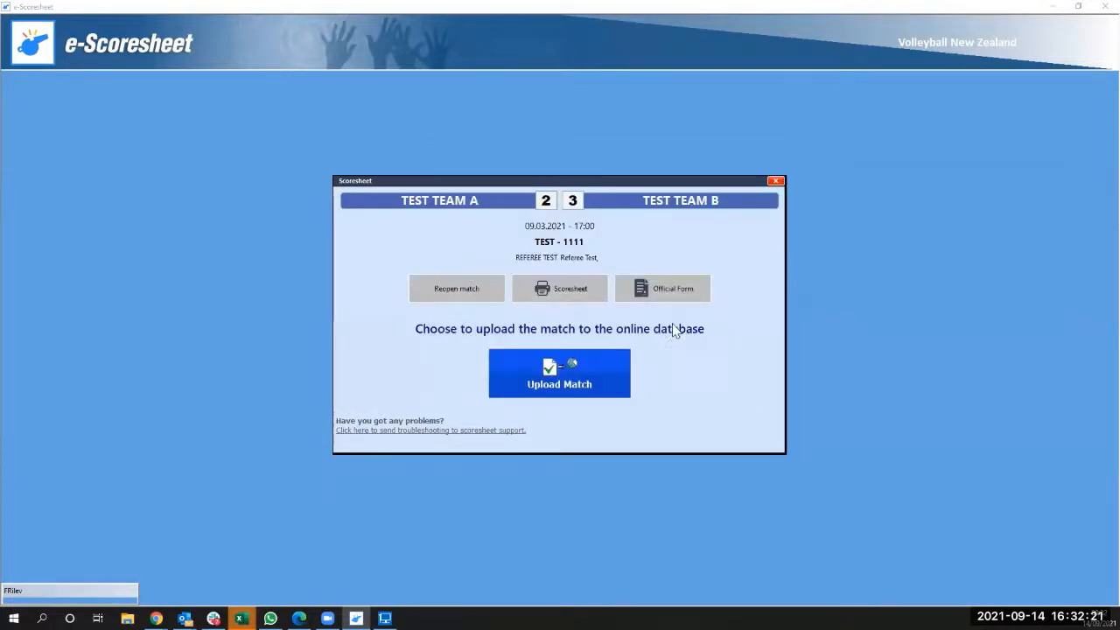
Try the print options for the Scoresheet and Libero Player Control, cancelling the printouts, and select the print screen preview before closing.
{"action": "left_click", "coordinate": [572, 288]}
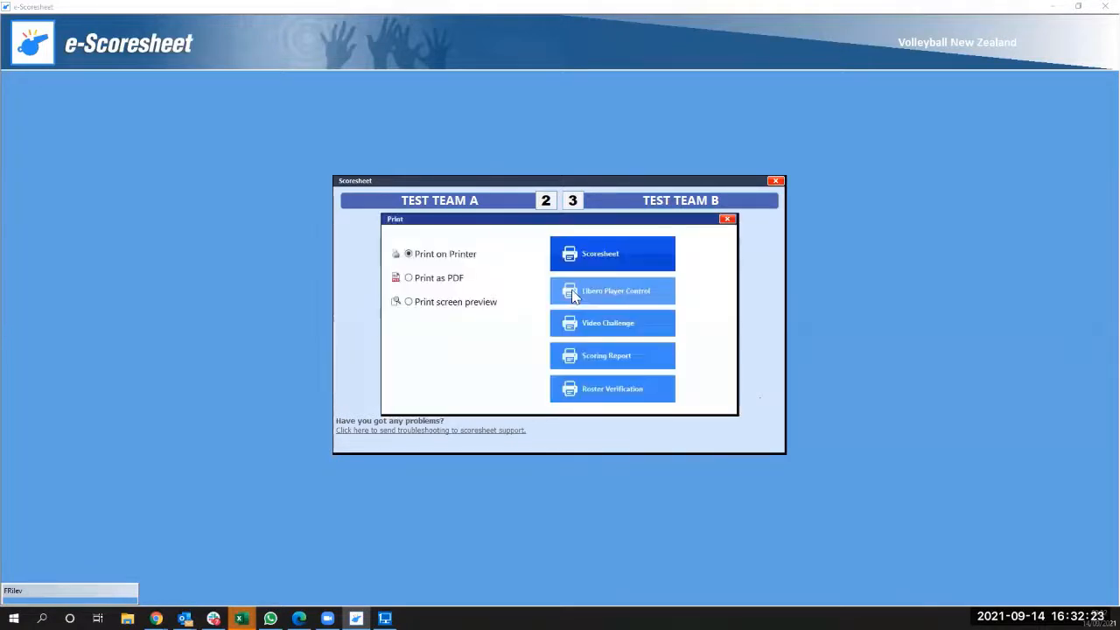
{"action": "left_click", "coordinate": [639, 254]}
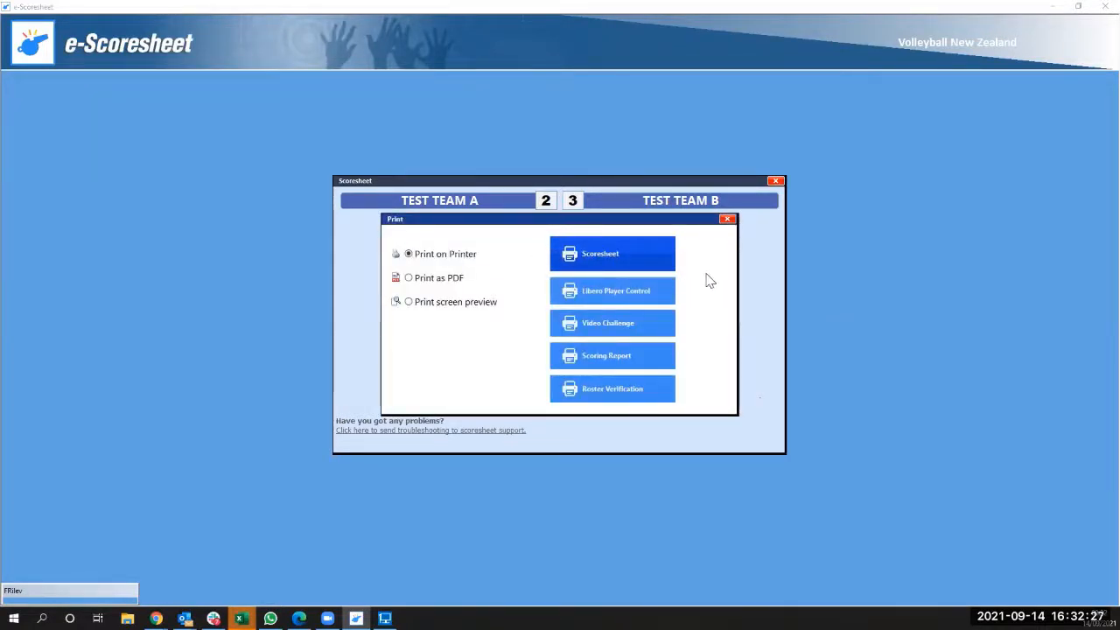
{"action": "left_click", "coordinate": [605, 255]}
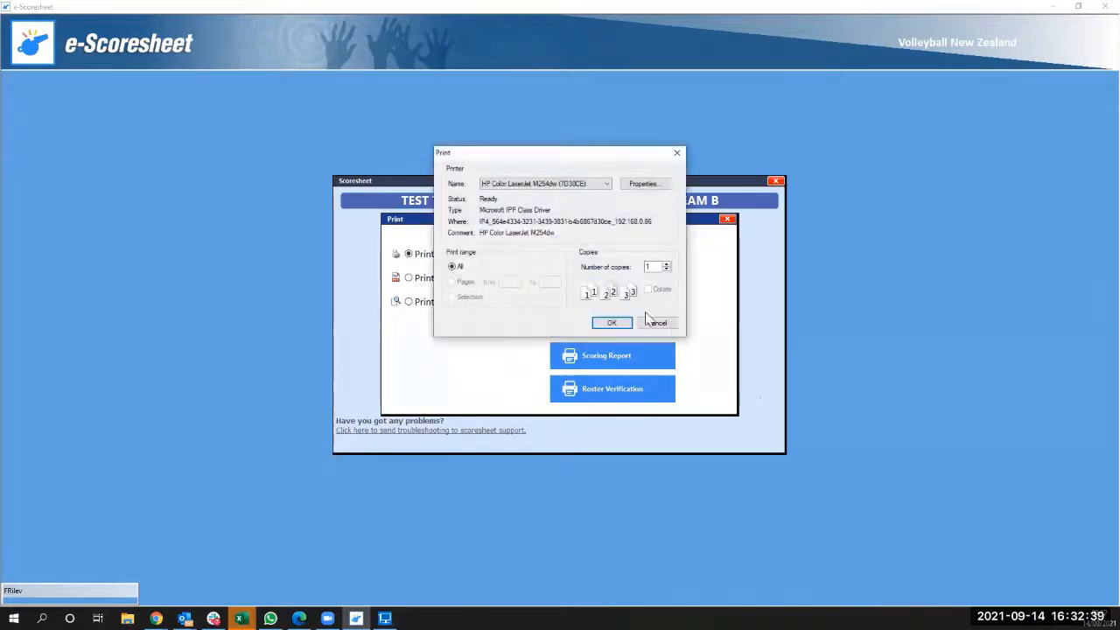
{"action": "left_click", "coordinate": [654, 323]}
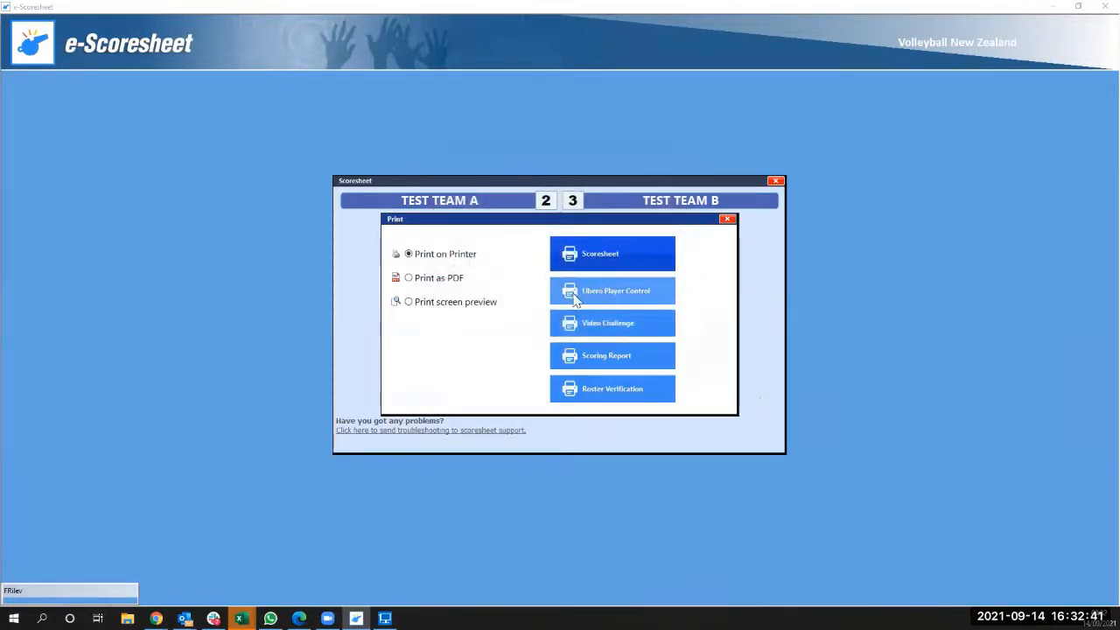
{"action": "left_click", "coordinate": [575, 298]}
{"action": "left_click", "coordinate": [654, 323]}
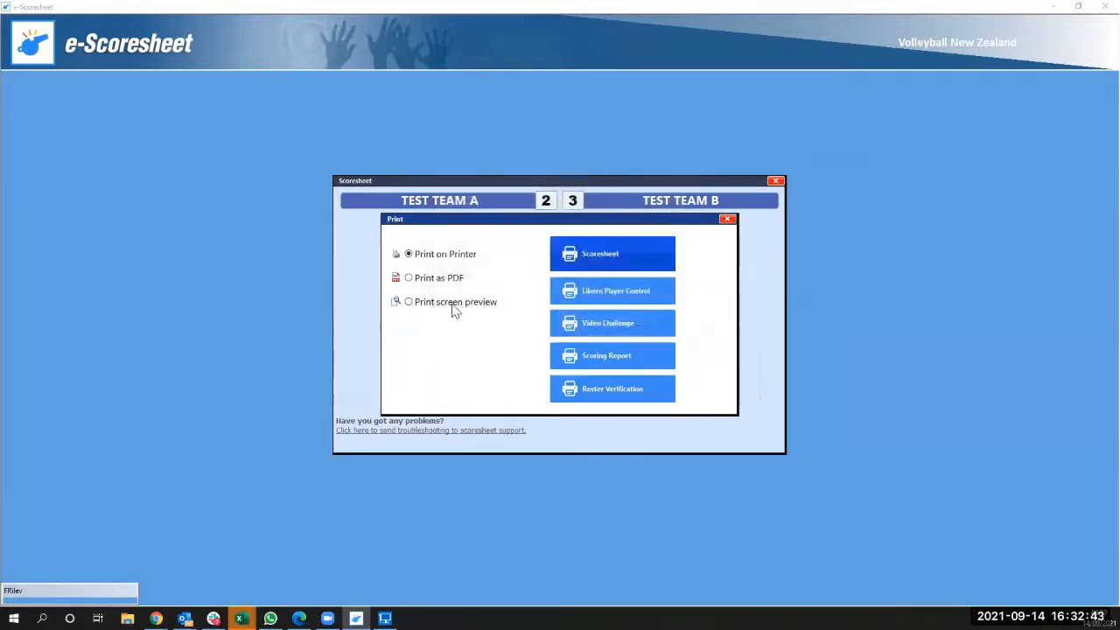
{"action": "left_click", "coordinate": [453, 306]}
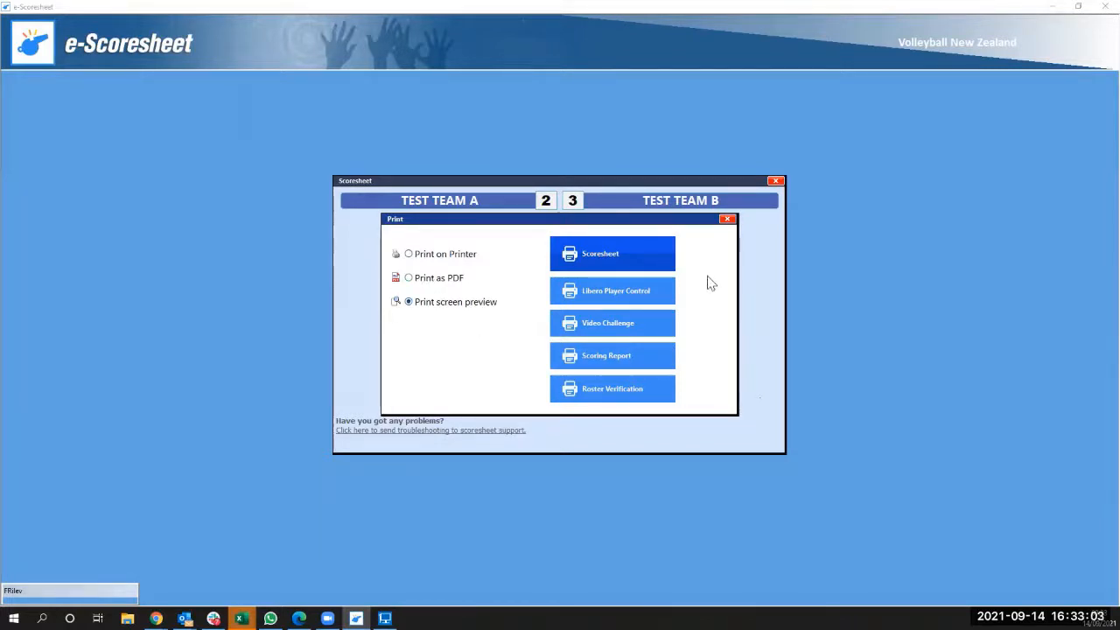
{"action": "left_click", "coordinate": [728, 220]}
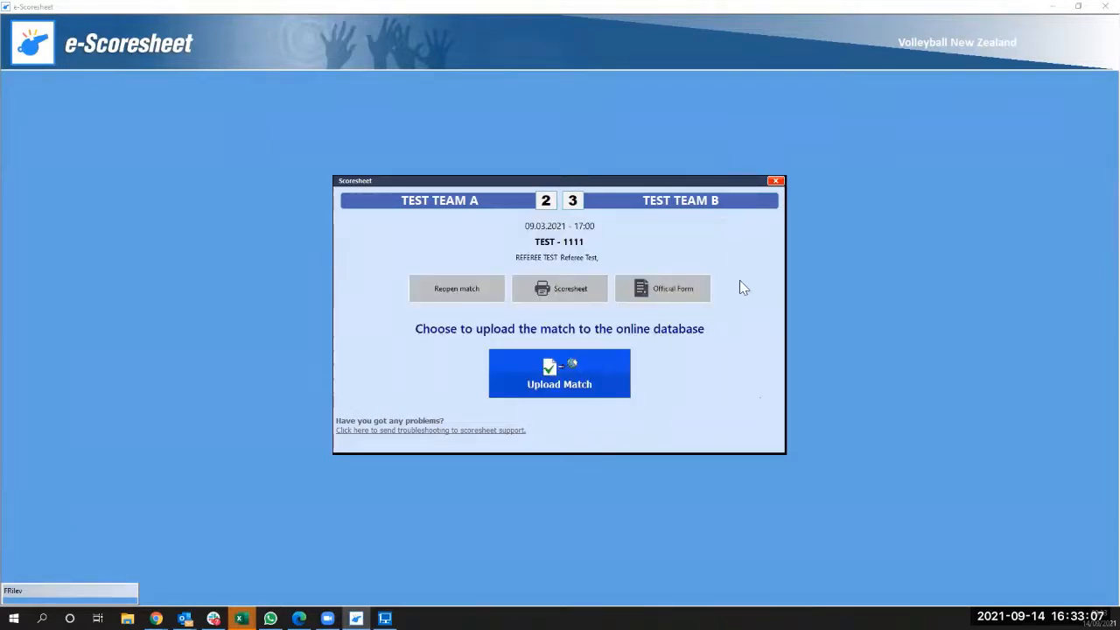